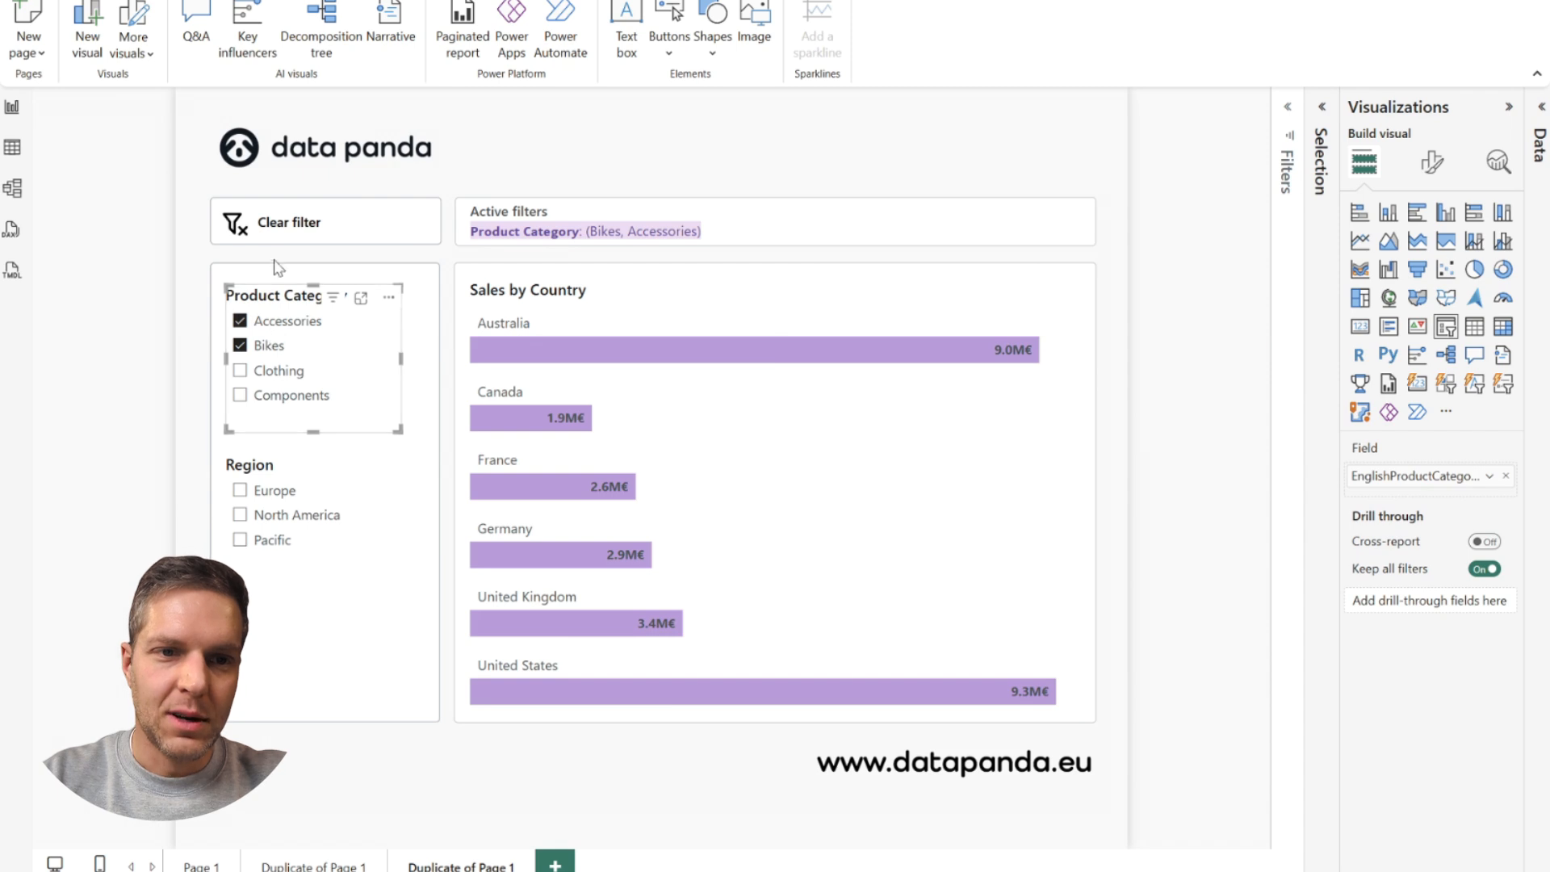
Step: Try out the finished filter button by clearing the Product Category filters and selecting Accessories again
left_click(296, 224)
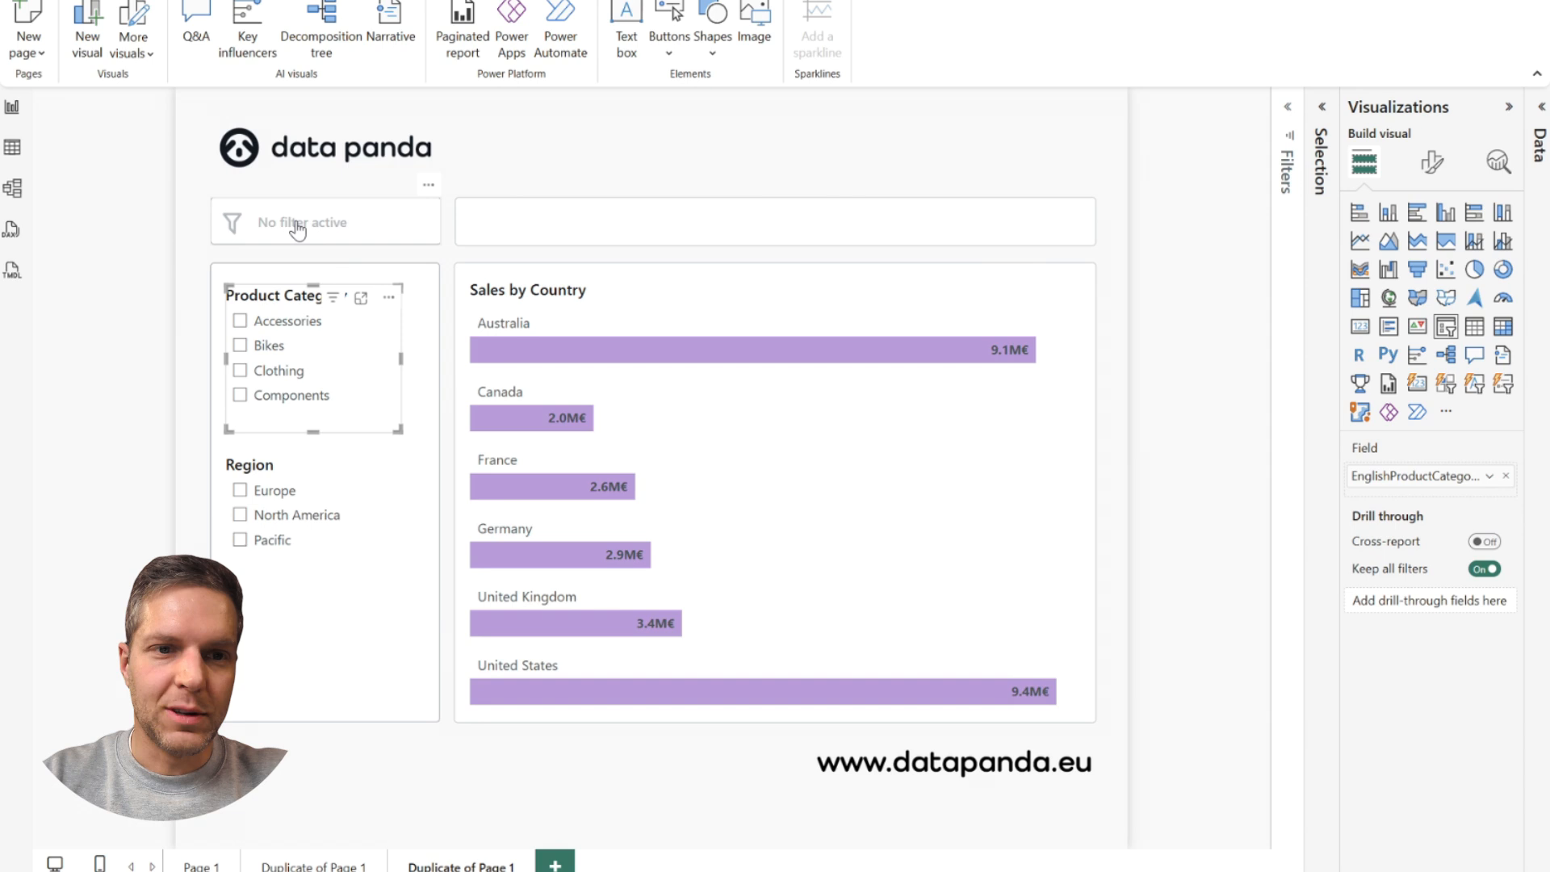
left_click(189, 268)
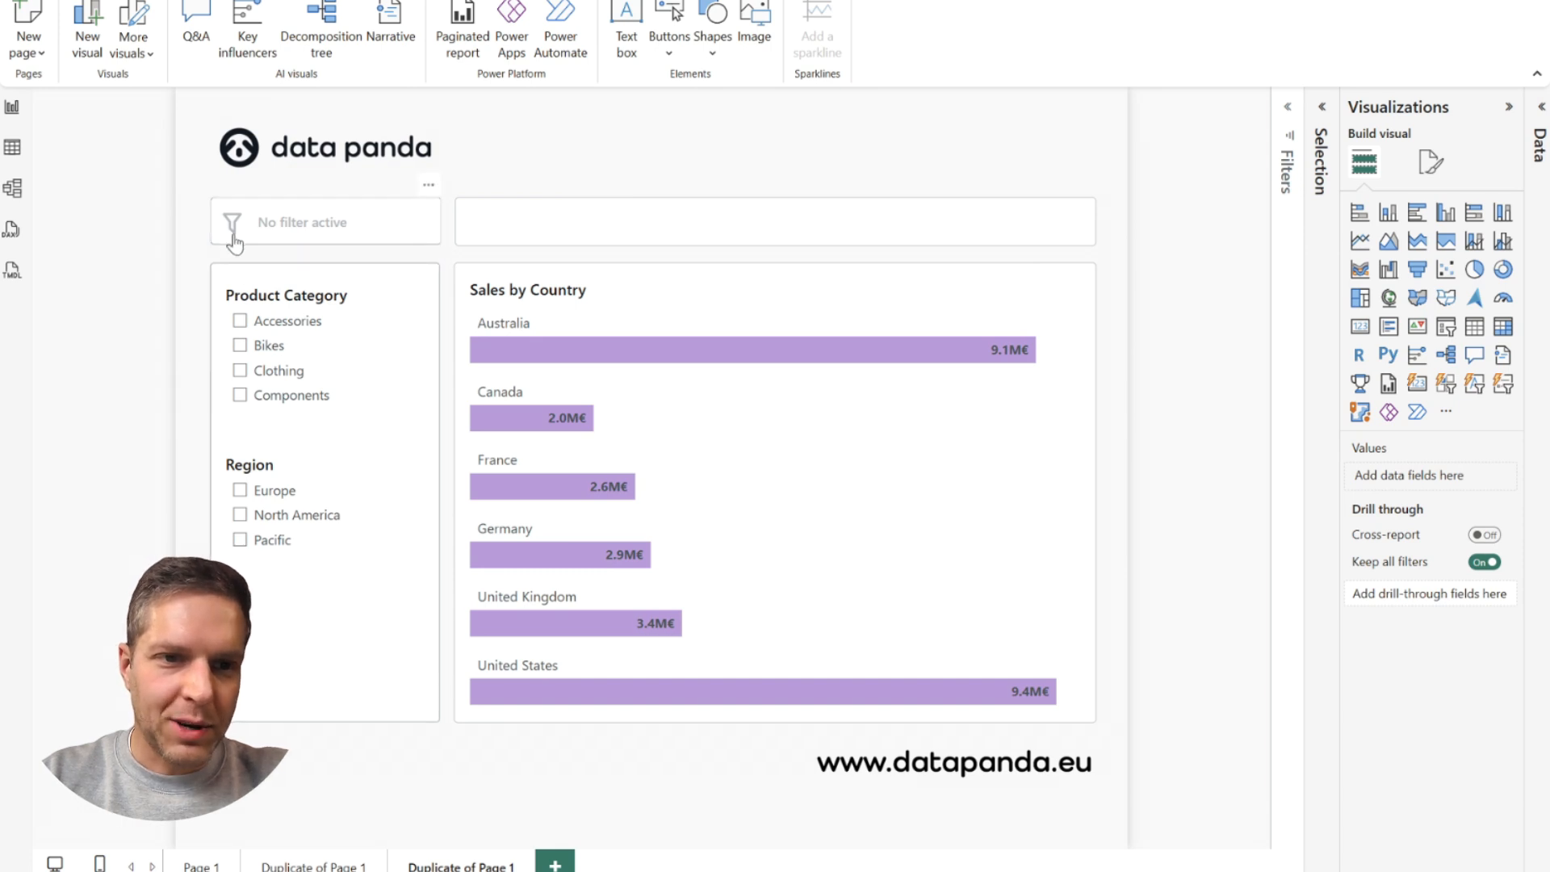
left_click(241, 323)
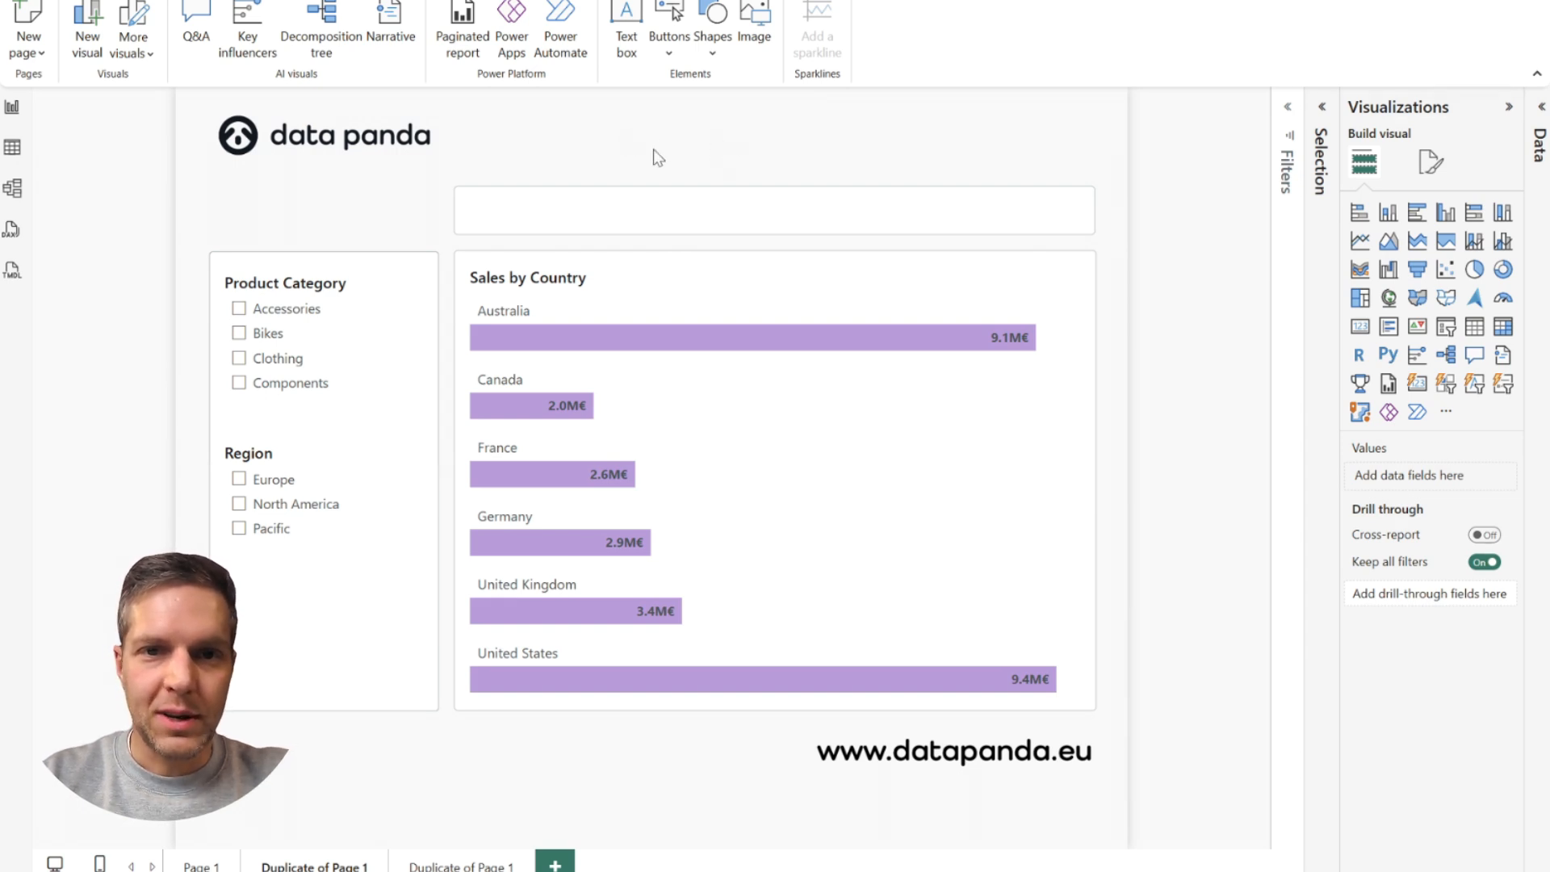
Step: Insert a Clear all slicers button on the Duplicate of Page 1 page and place it above the Product Category slicer
left_click(670, 49)
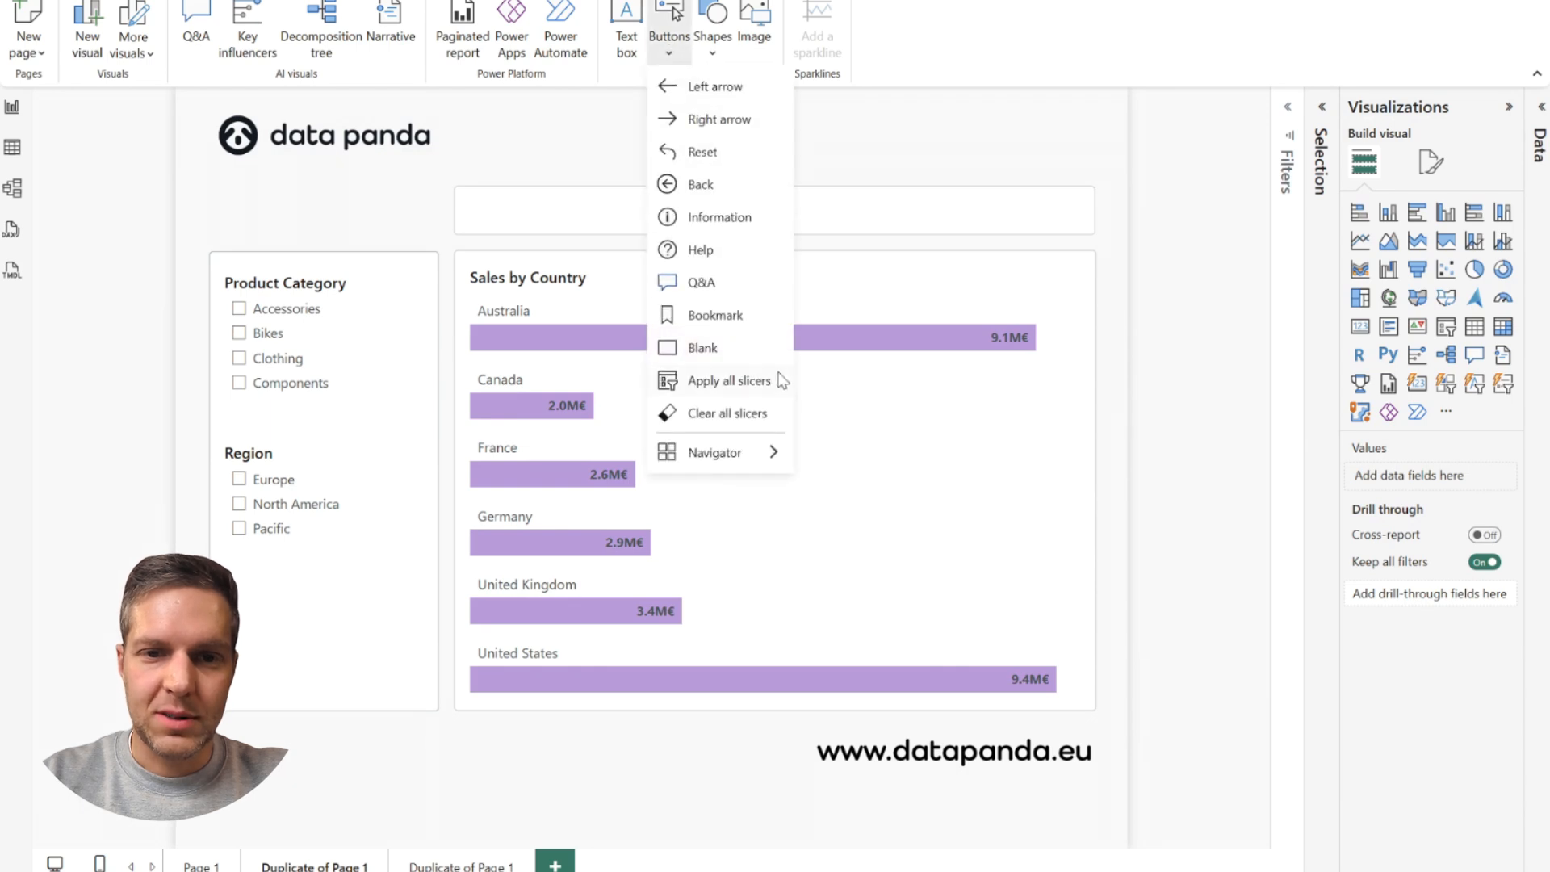
left_click(724, 413)
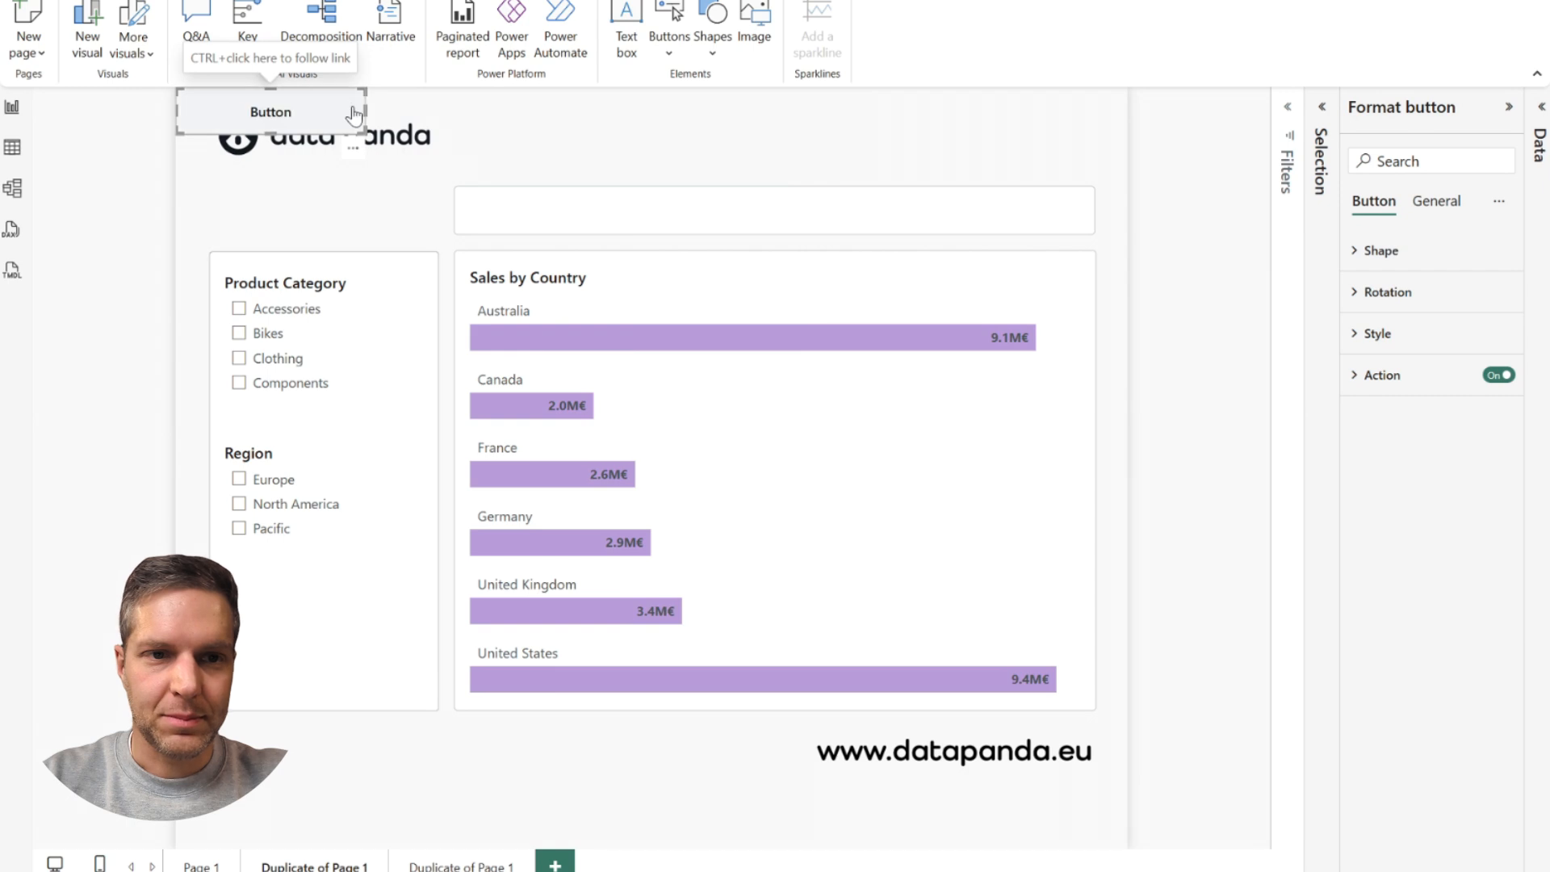
left_click_drag(195, 113, 205, 212)
left_click(546, 155)
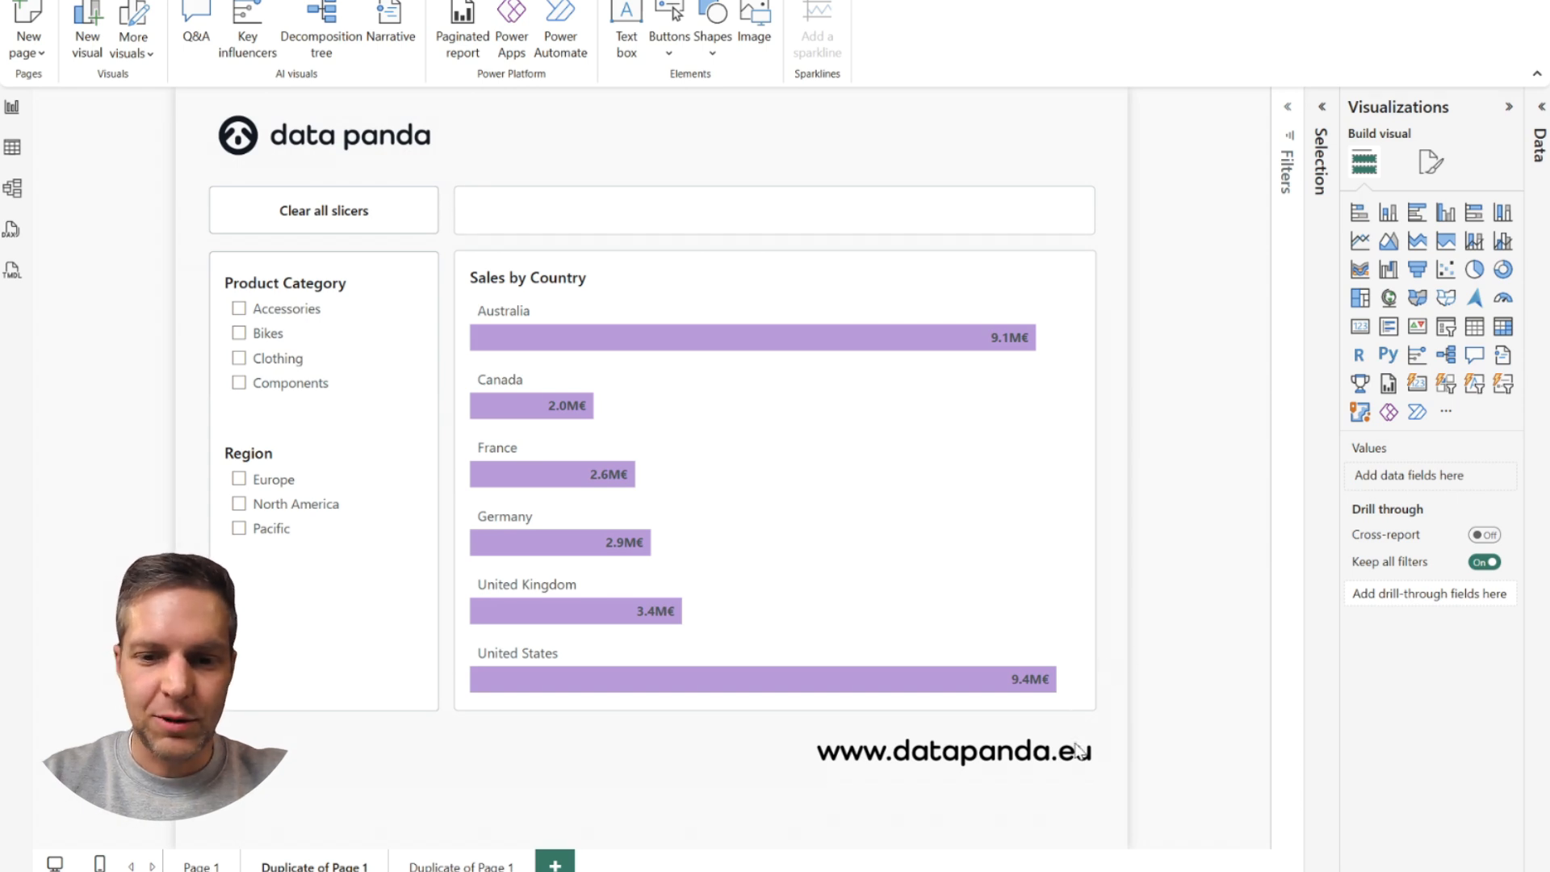
Step: Switch to the report with the financials data and add a Clear all slicers button above the Country slicer
mouse_move(1051, 871)
left_click(1454, 816)
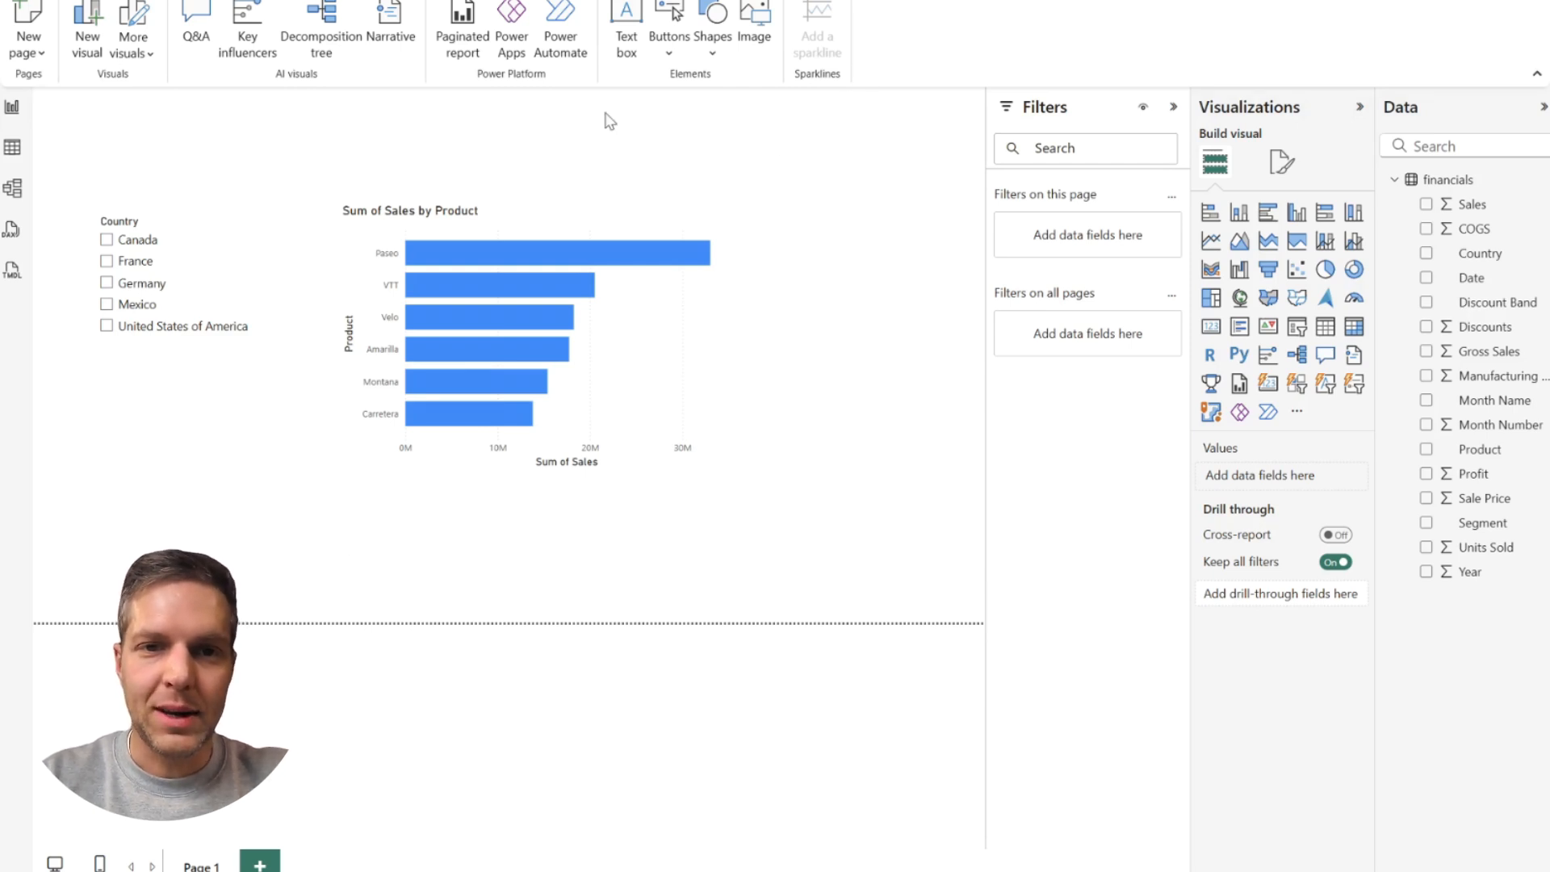
left_click(669, 32)
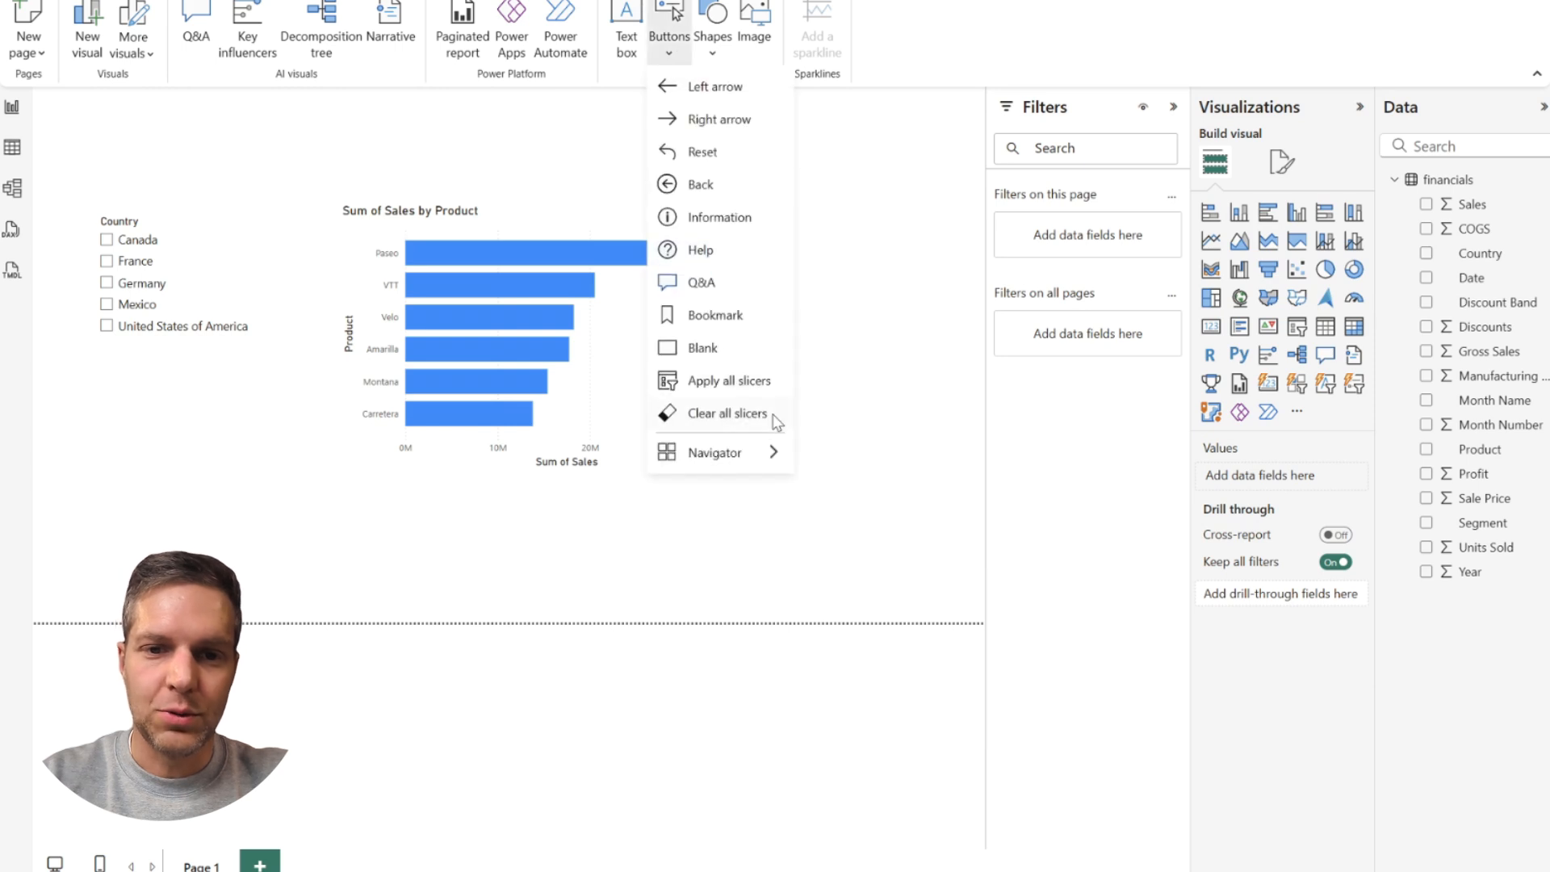
left_click(739, 415)
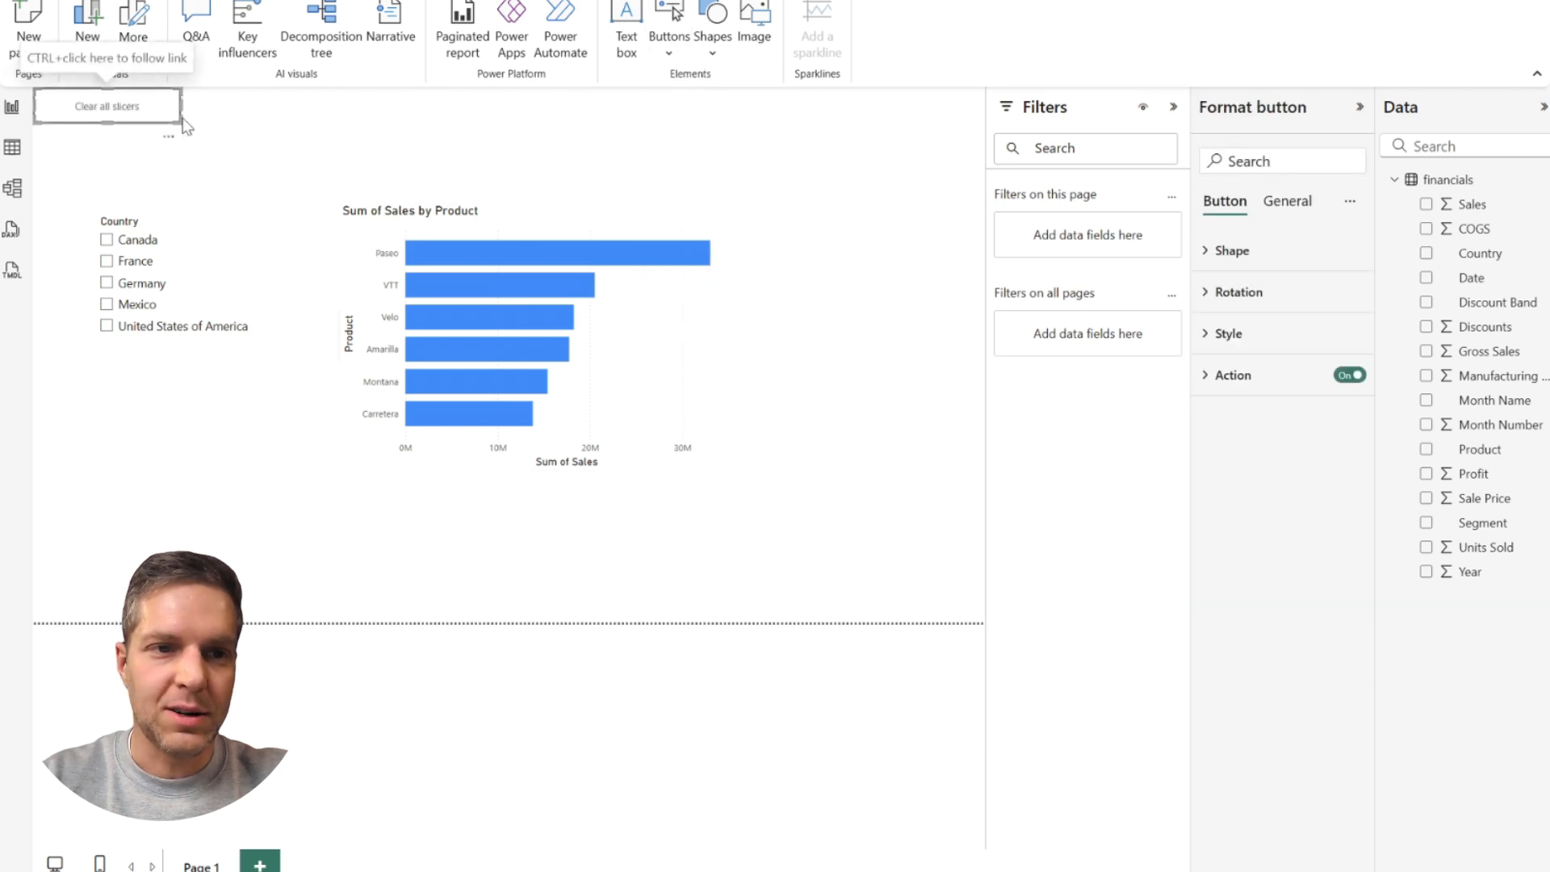
left_click_drag(174, 117, 232, 178)
left_click(365, 136)
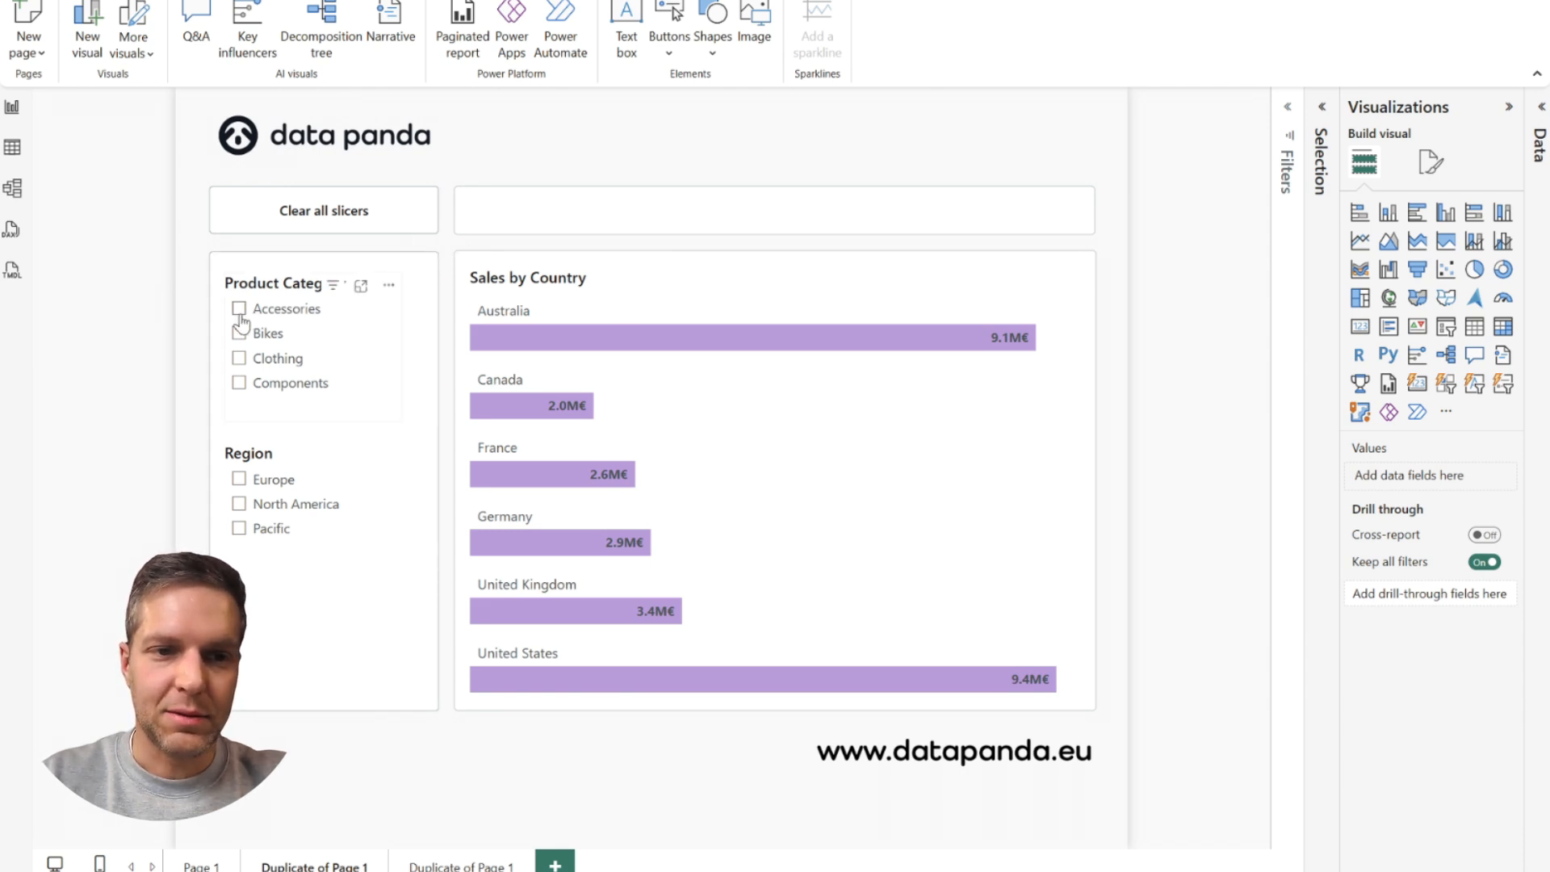
Step: Open the style settings of the data panda report's Clear all slicers button for the Default state and select its text
left_click(428, 240)
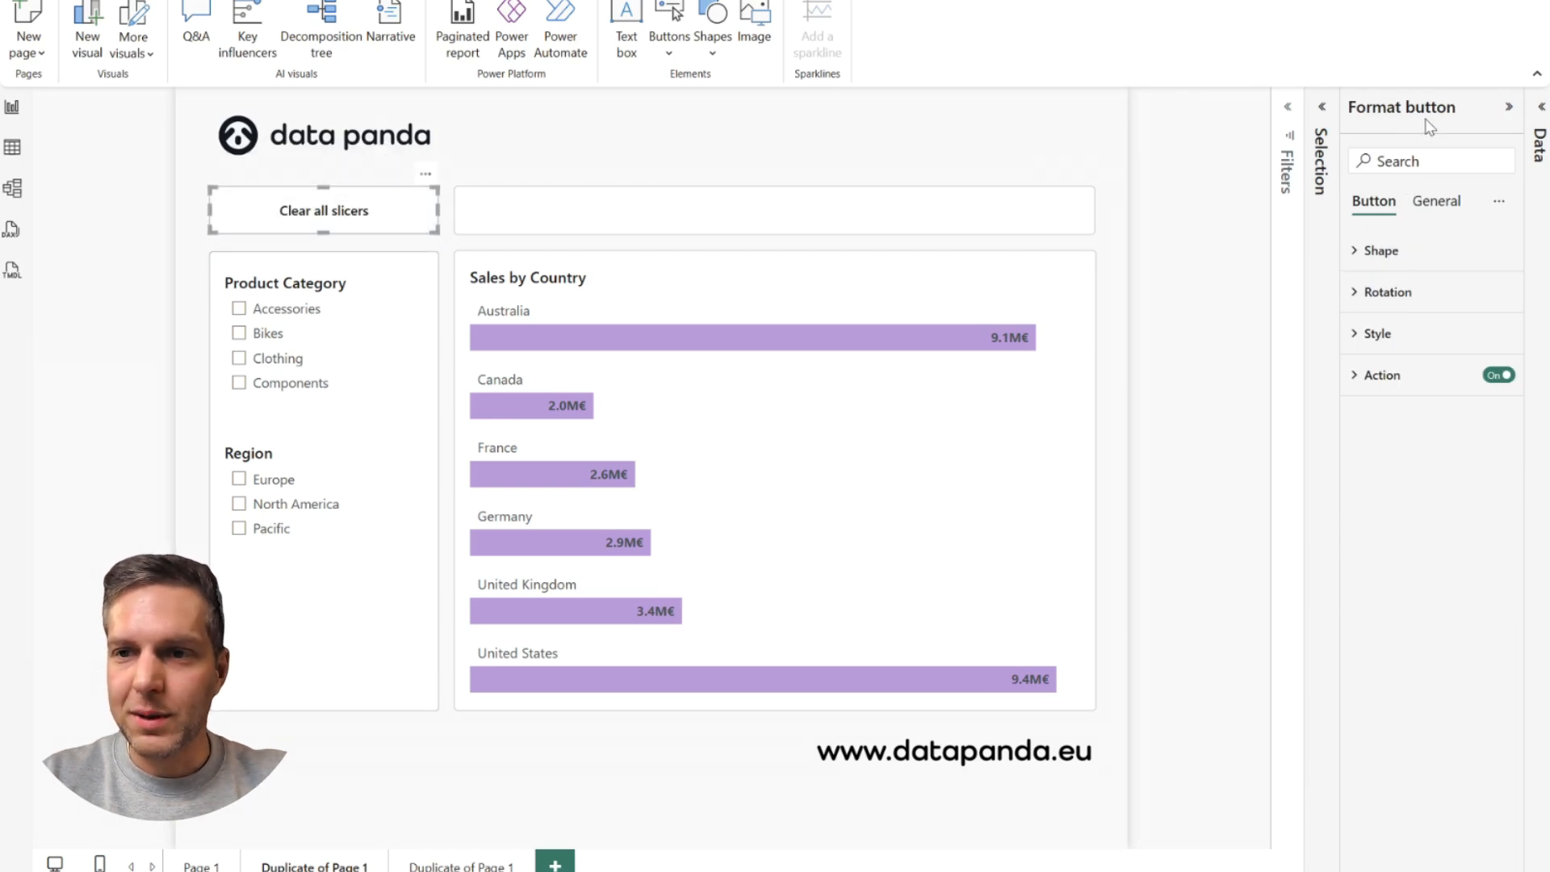
left_click(1541, 121)
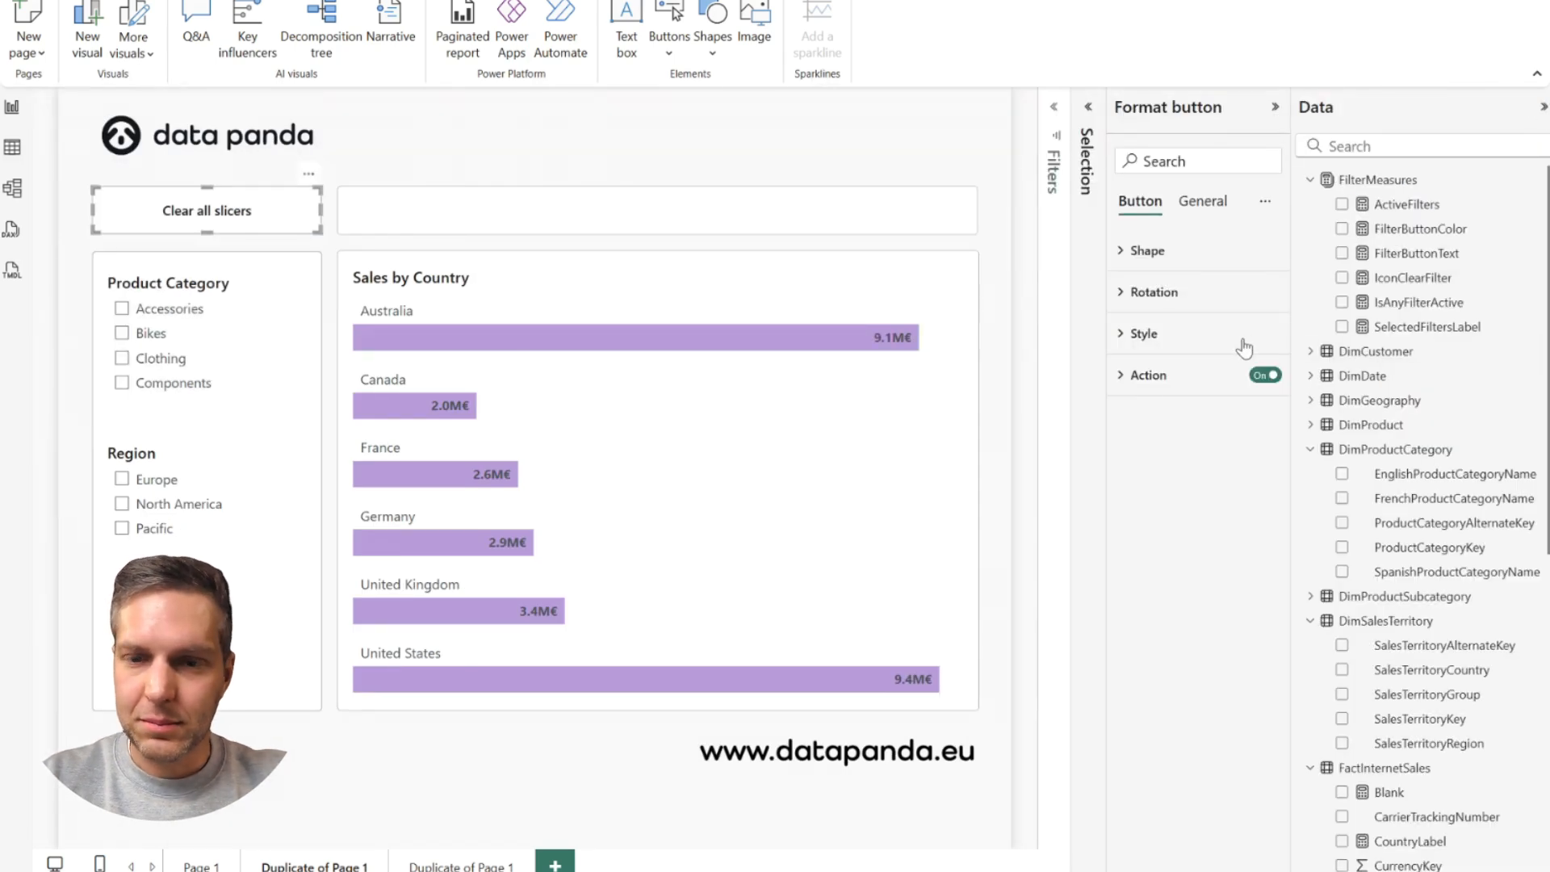
left_click(1126, 339)
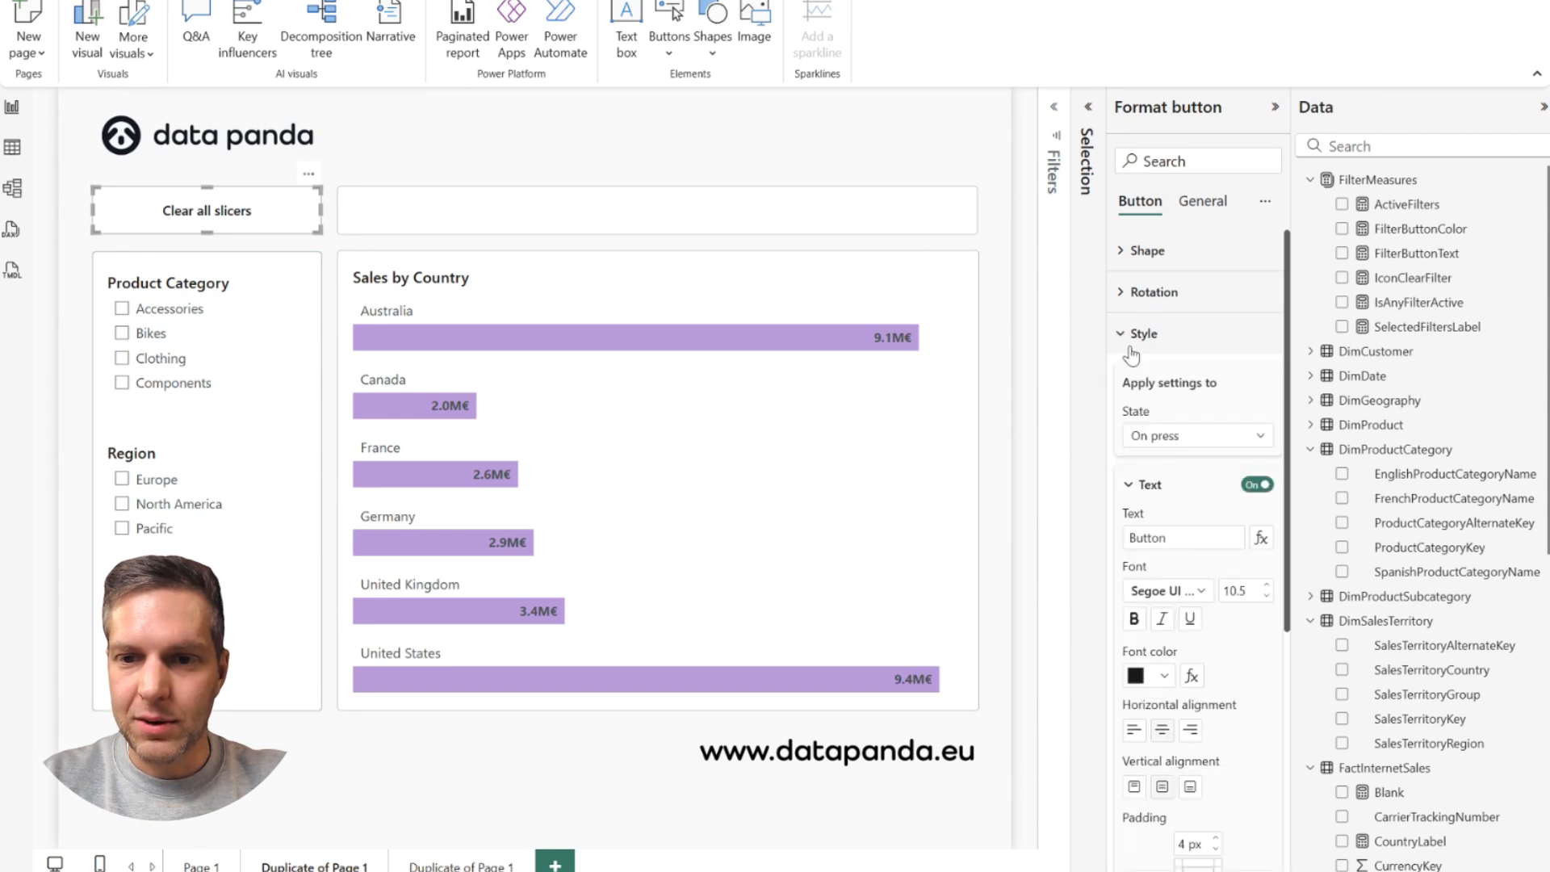
left_click(1178, 436)
left_click(1178, 459)
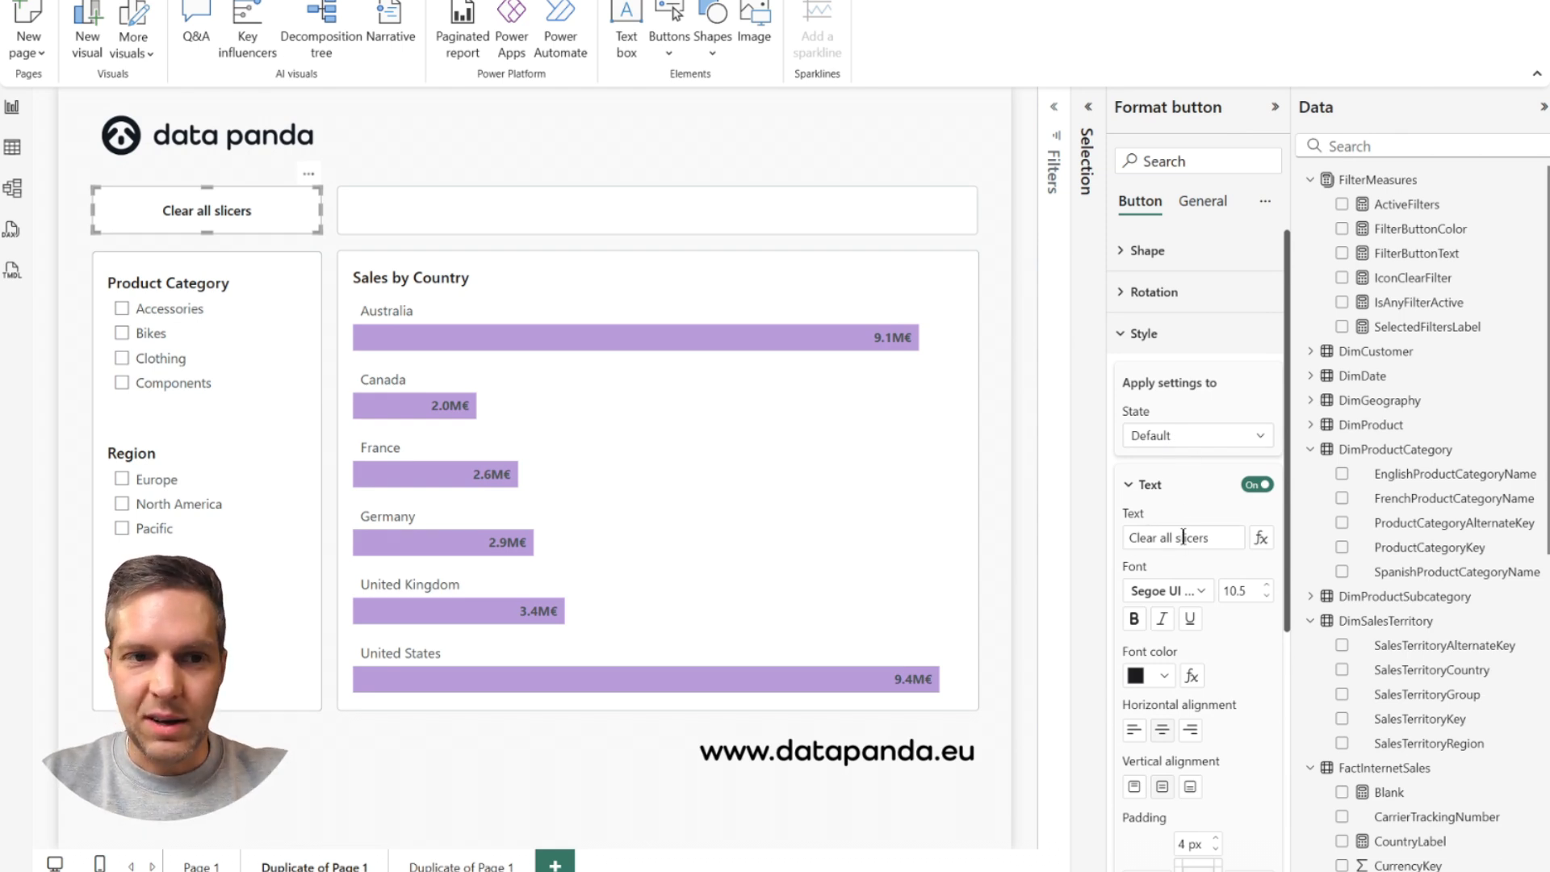
left_click_drag(1129, 537, 1238, 538)
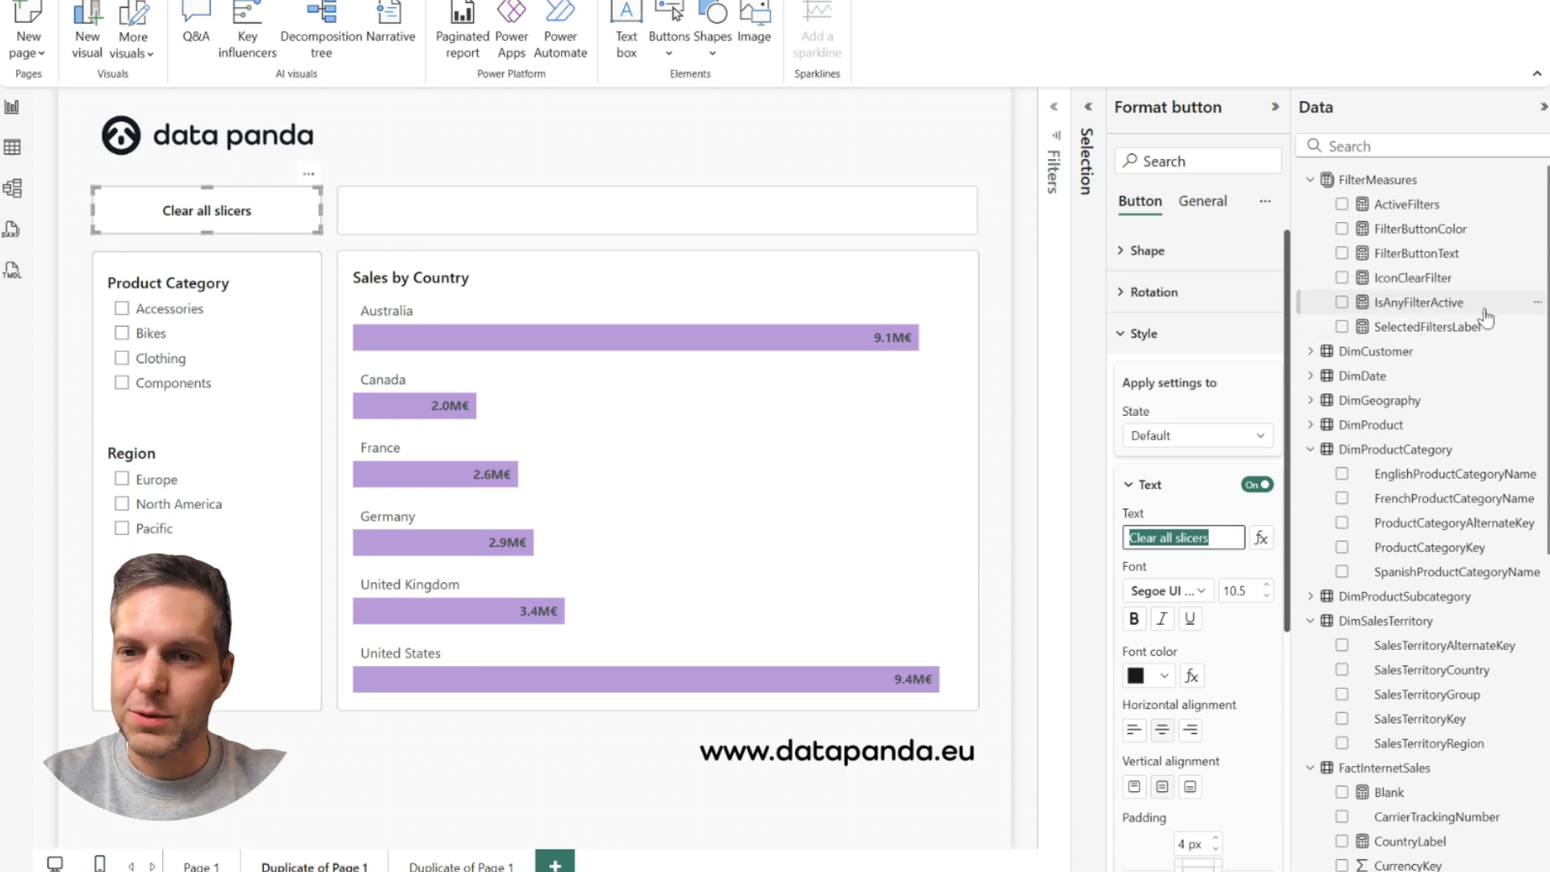
Step: Examine the DAX formulas of the IsAnyFilterActive and FilterButtonText measures
left_click(1445, 307)
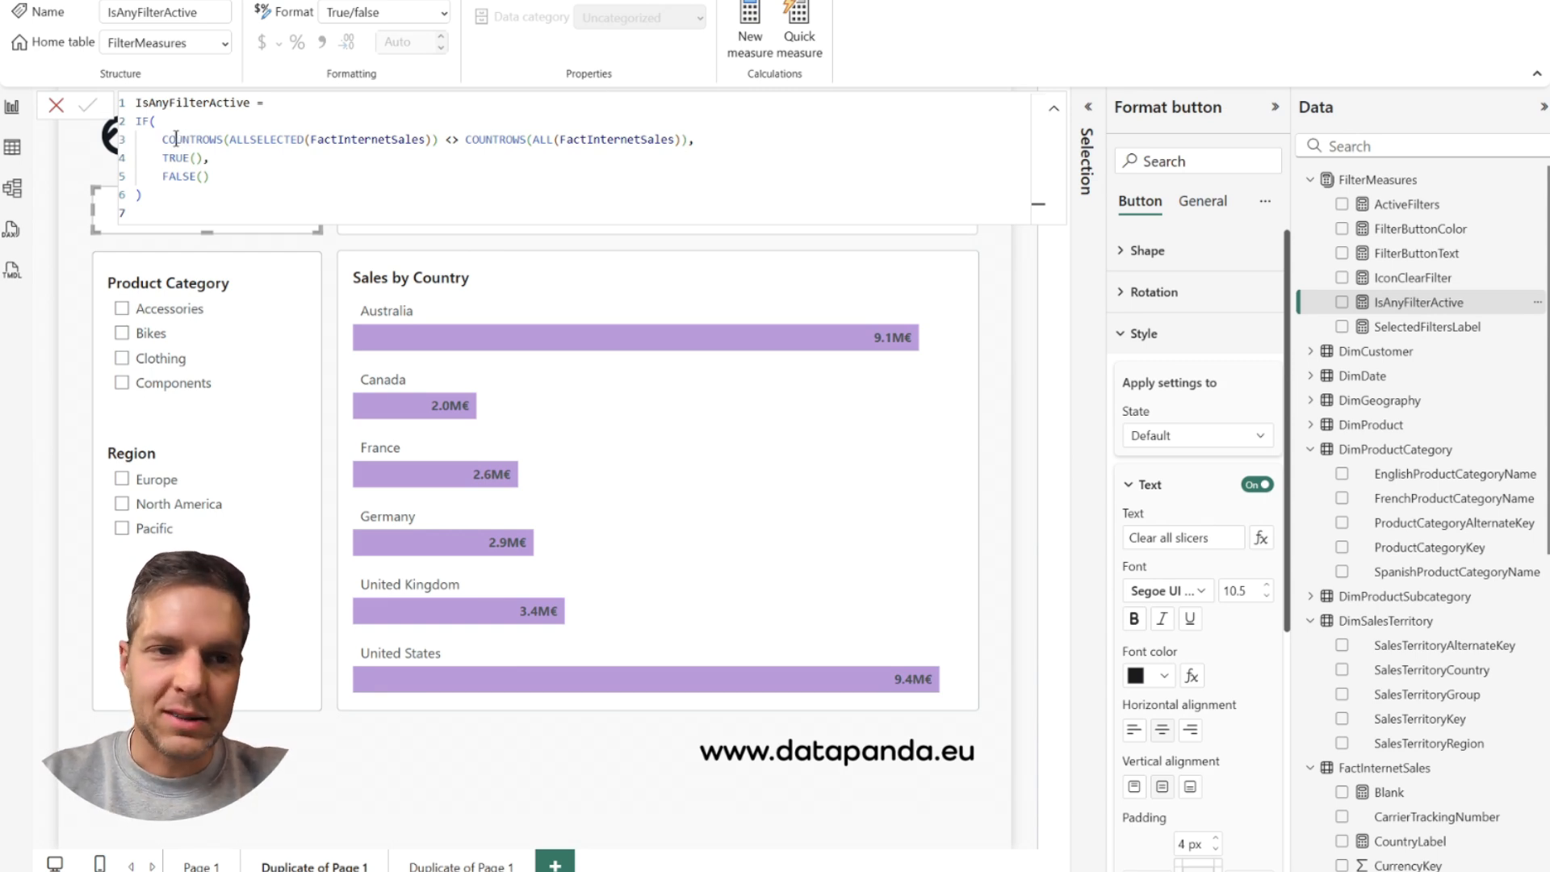
left_click(238, 158)
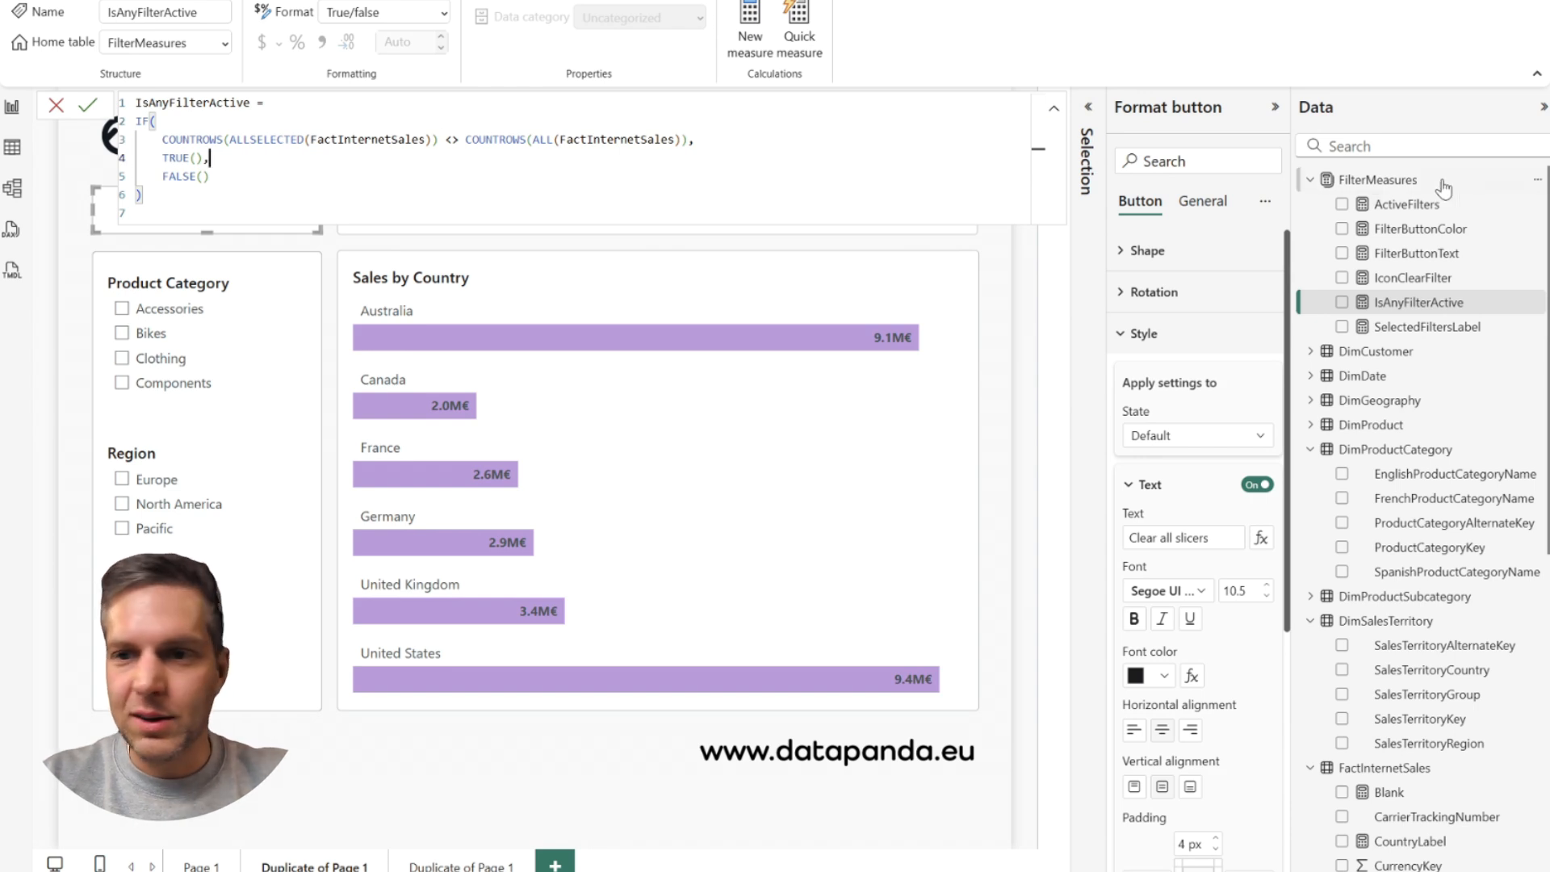
left_click(1049, 111)
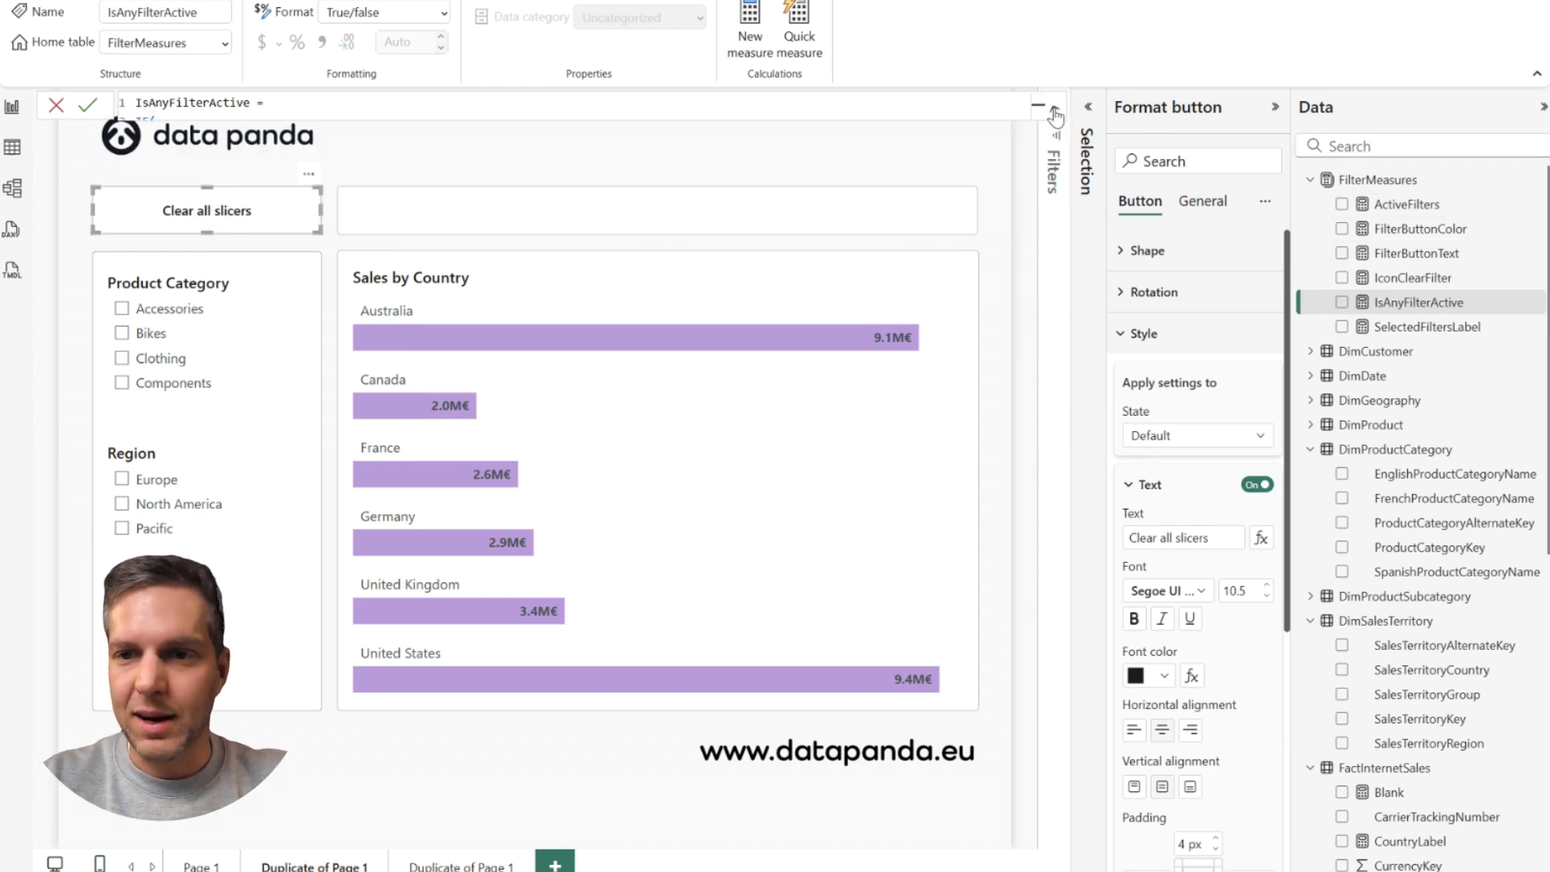
left_click(1409, 303)
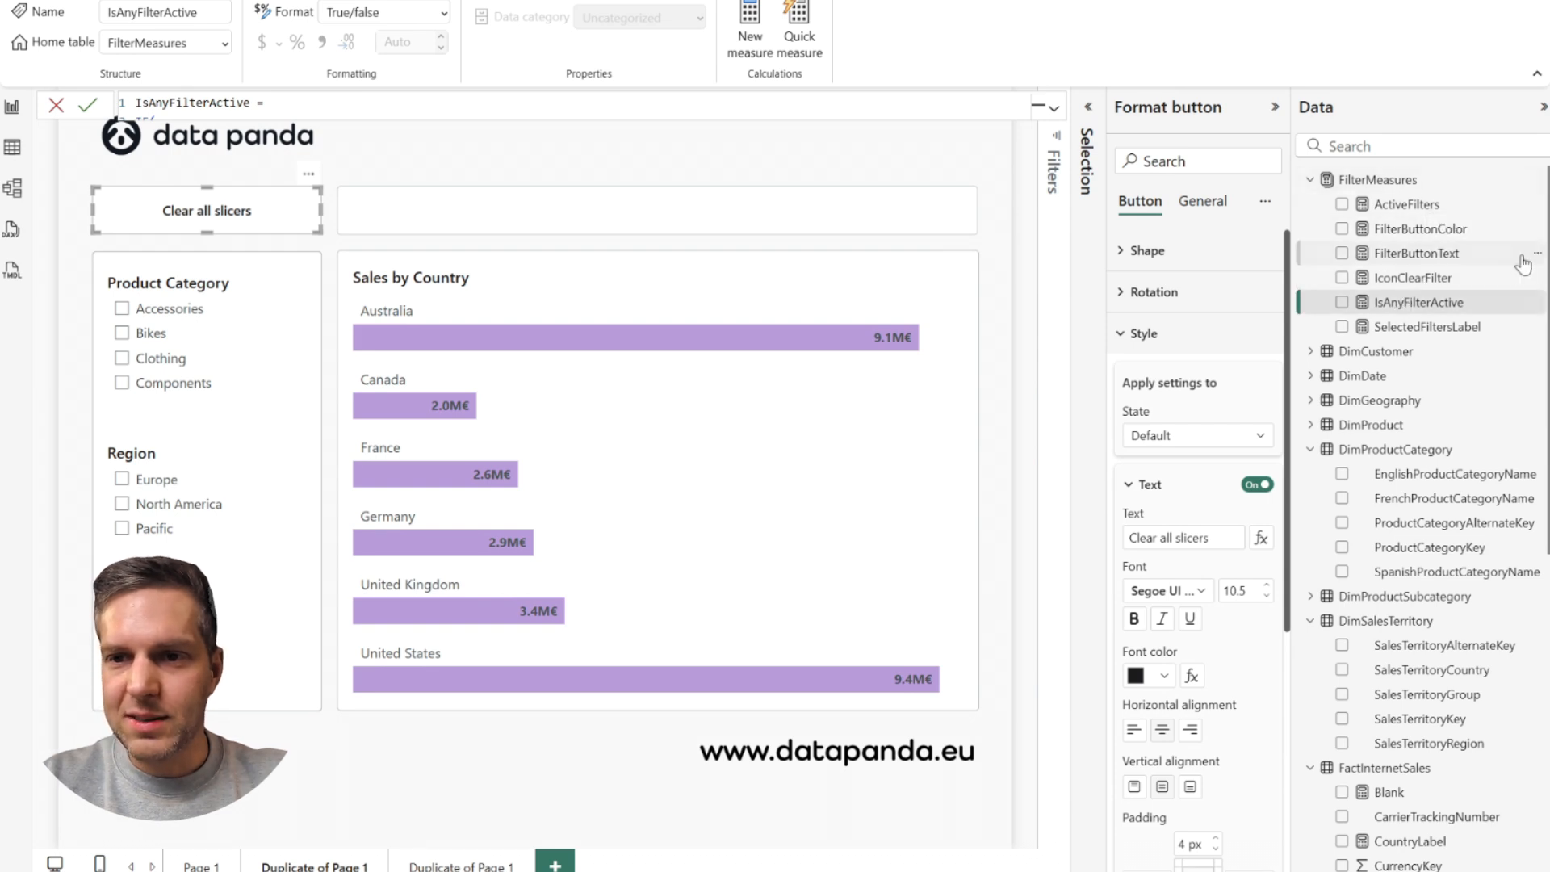
left_click(1468, 255)
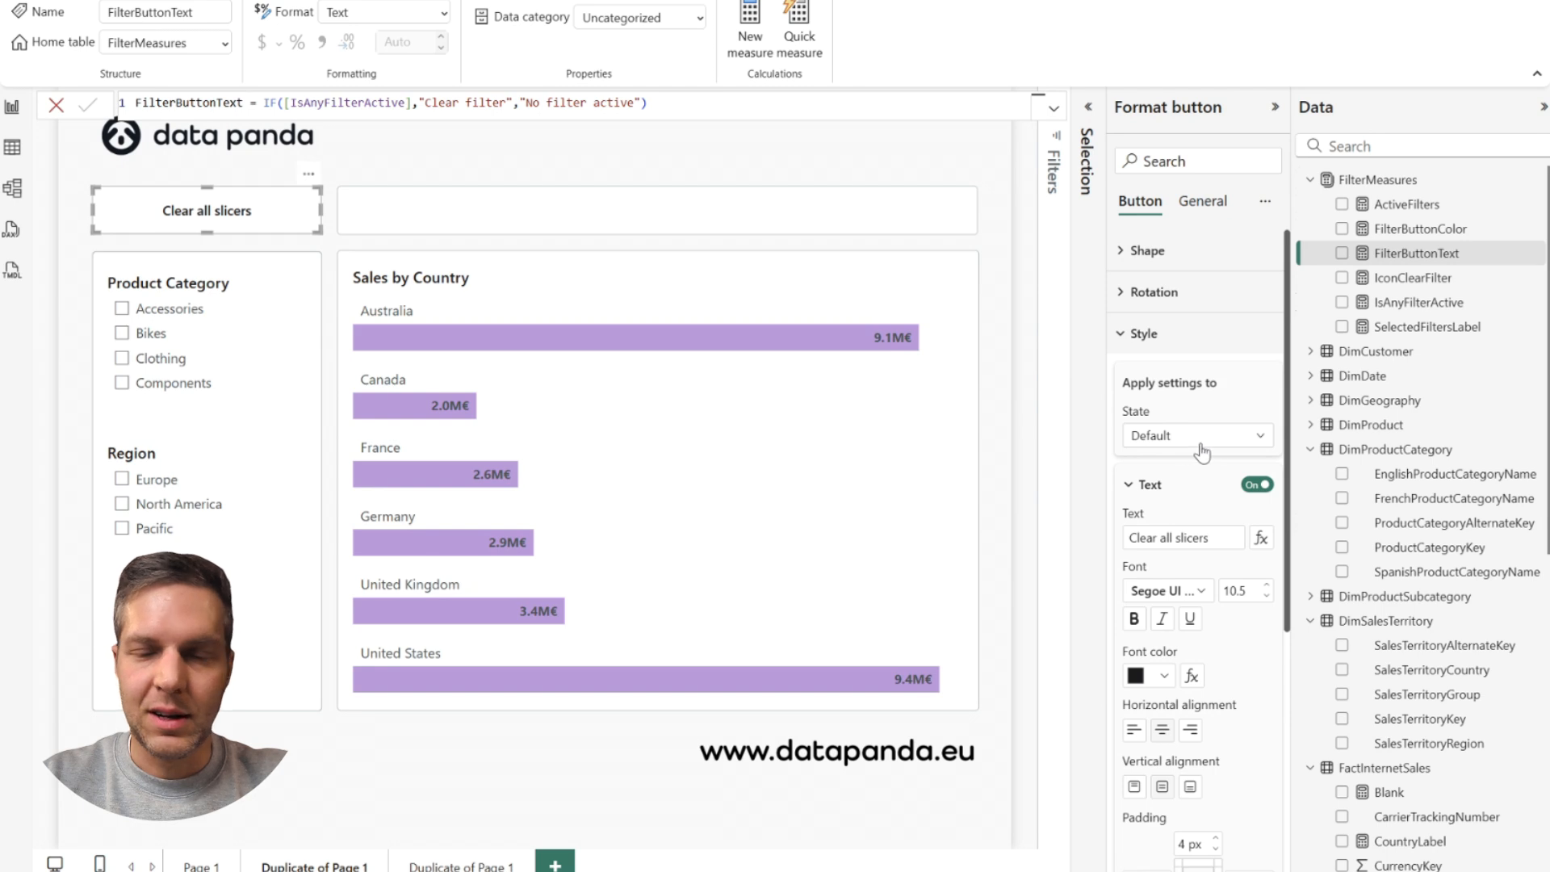
Step: Base the button's Default state text on the FilterButtonText measure from FilterMeasures, using the Field value format style
left_click(1261, 538)
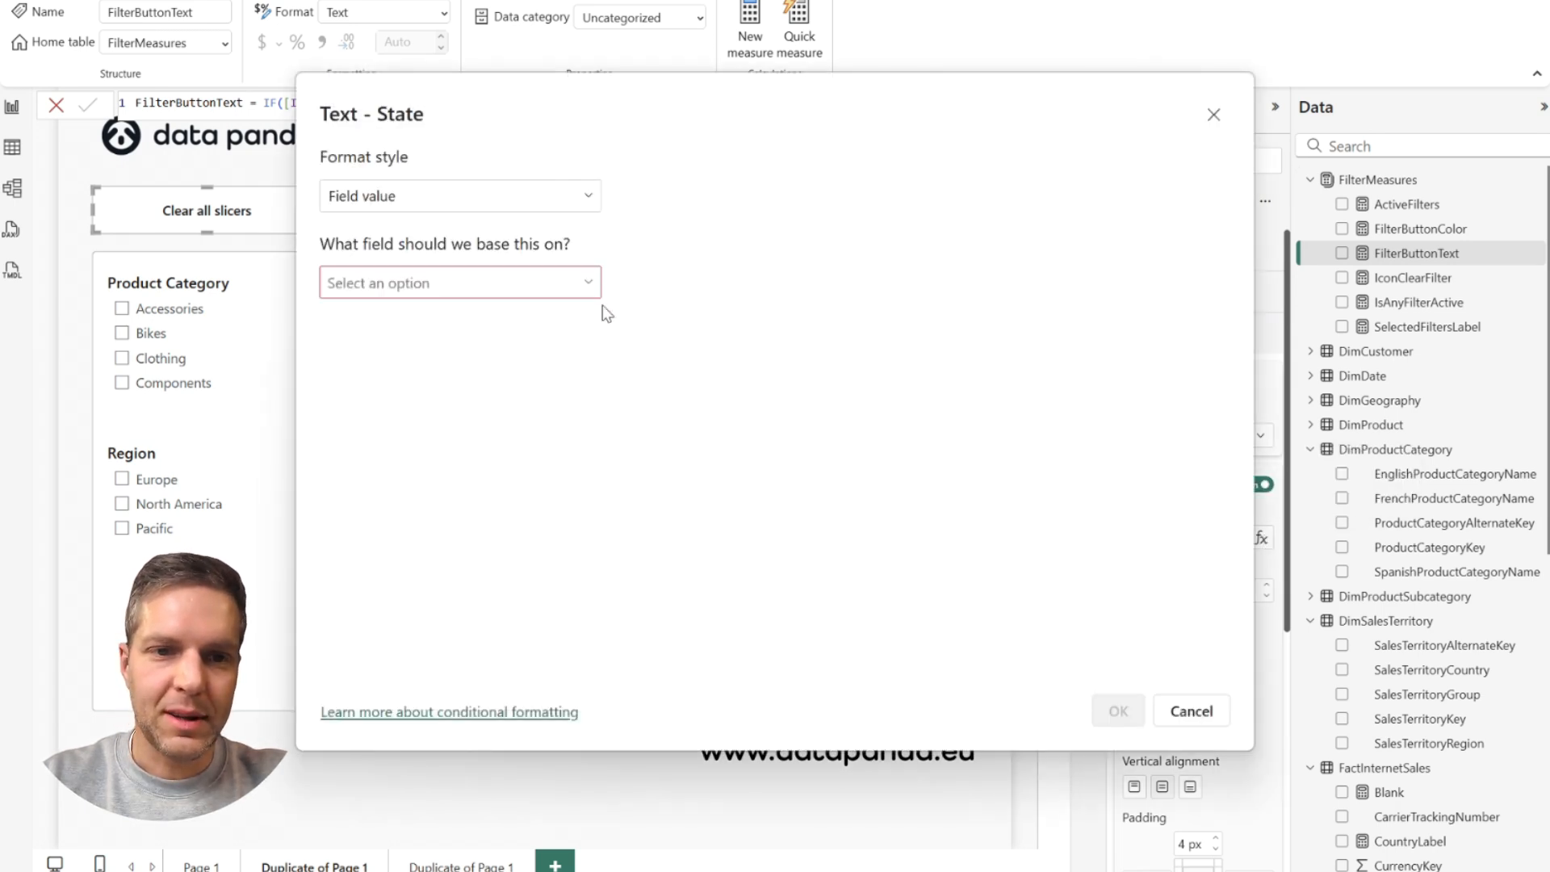
left_click(596, 284)
left_click(358, 363)
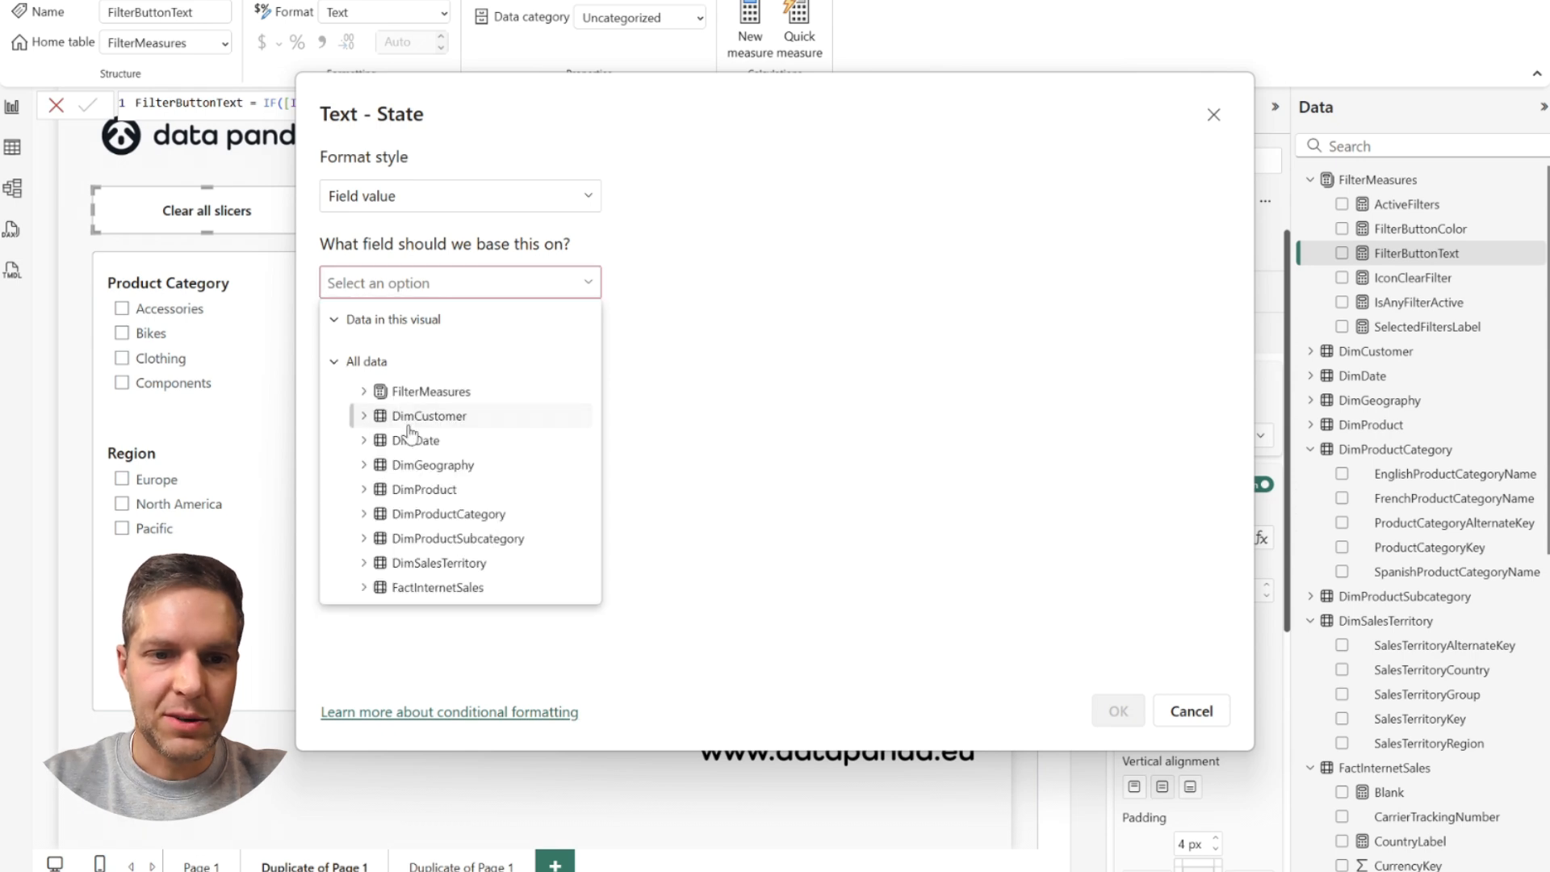
left_click(363, 391)
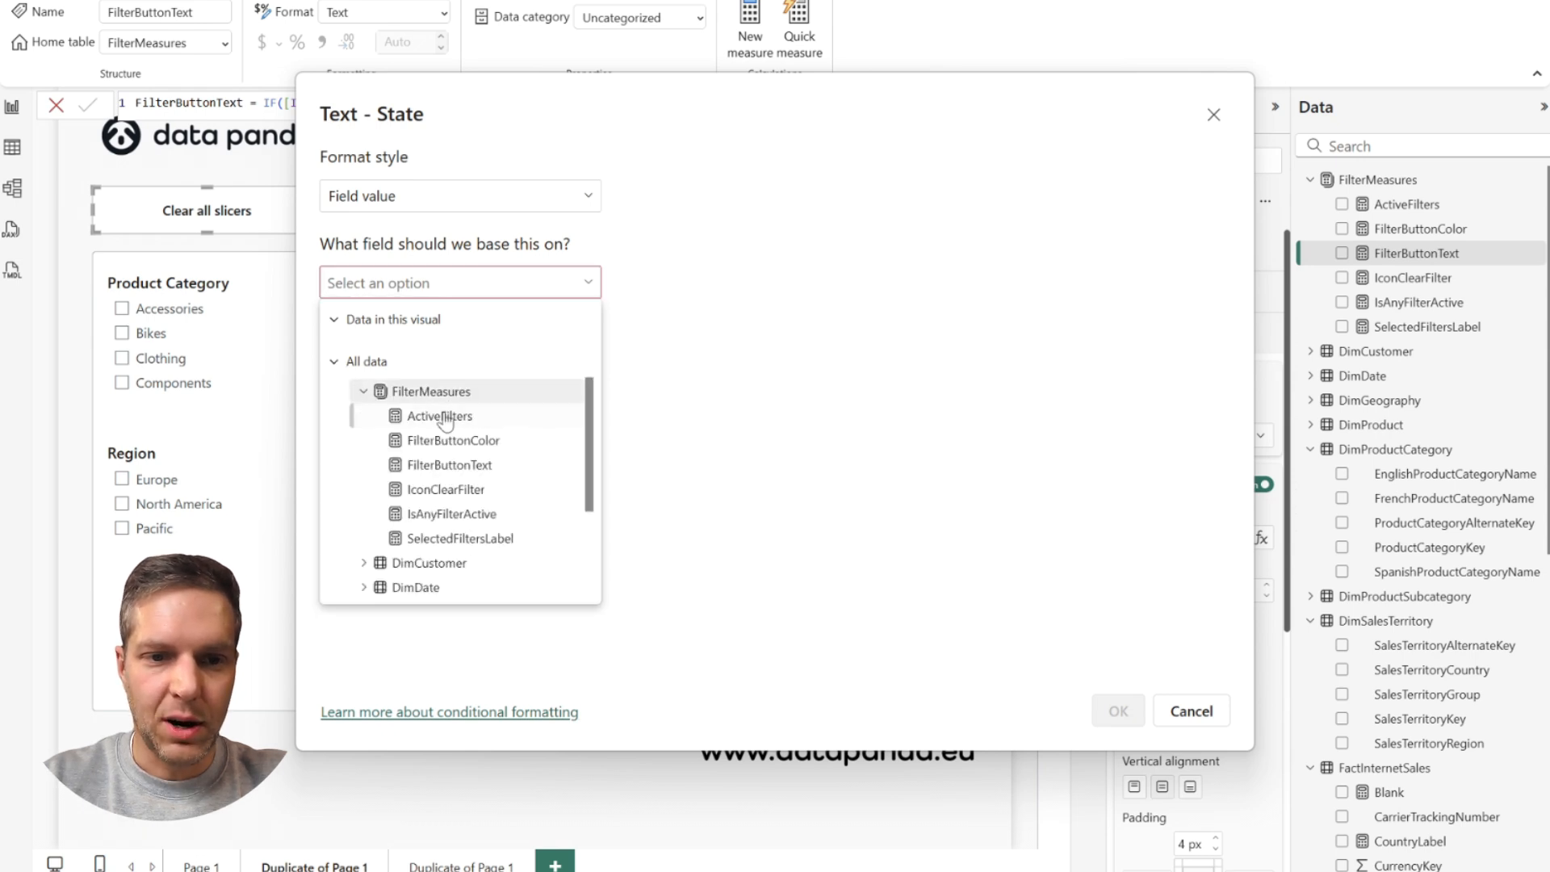
left_click(485, 466)
left_click(1118, 710)
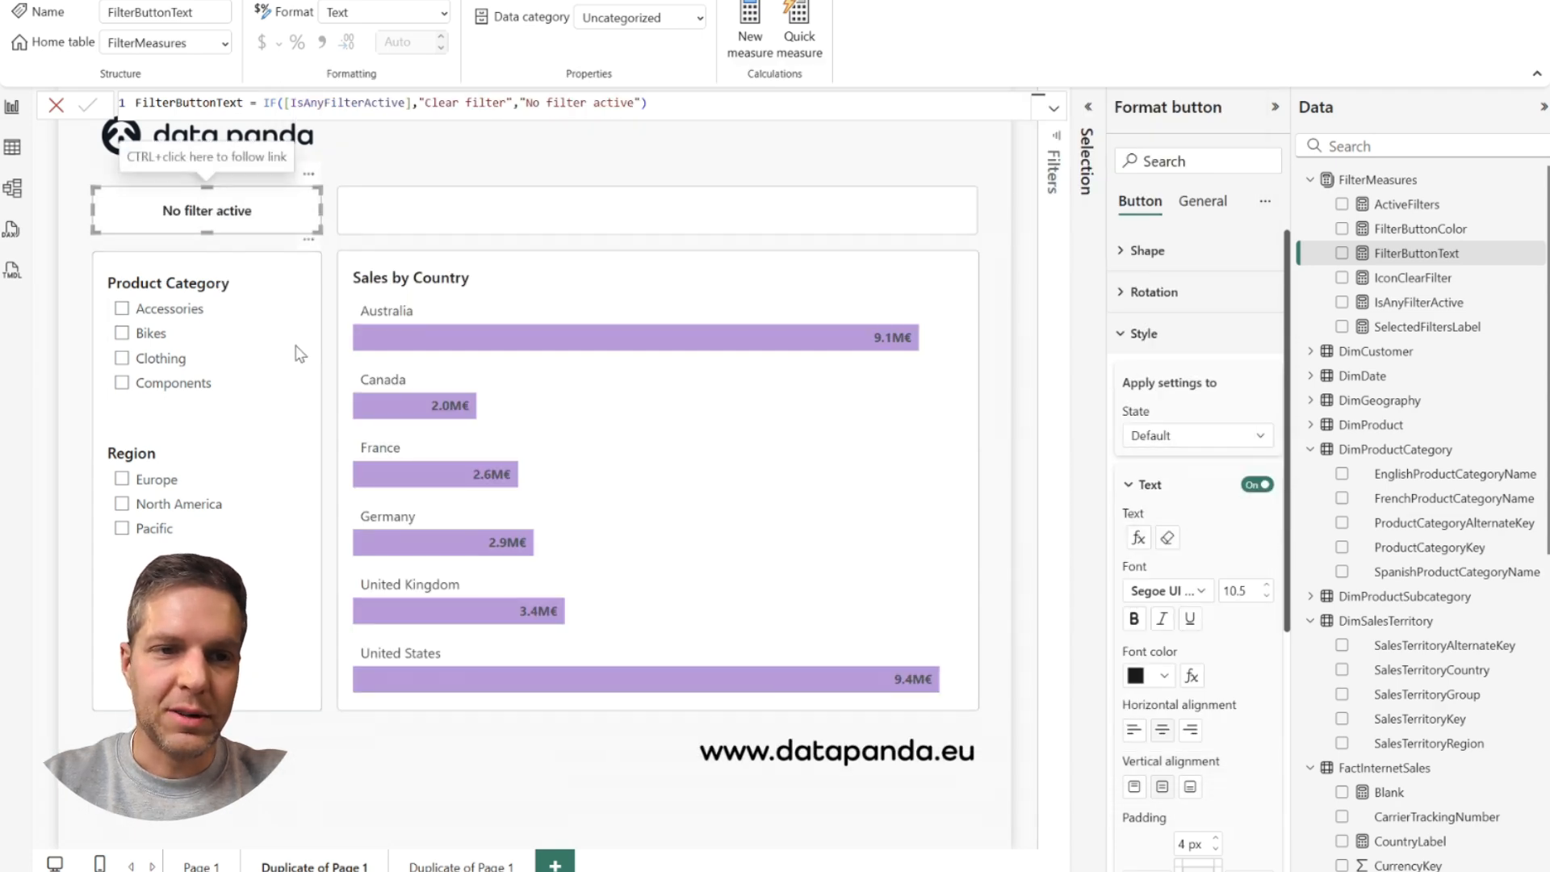
Step: Test the dynamic button text by filtering Product Category on Bikes and removing that filter again
left_click(121, 334)
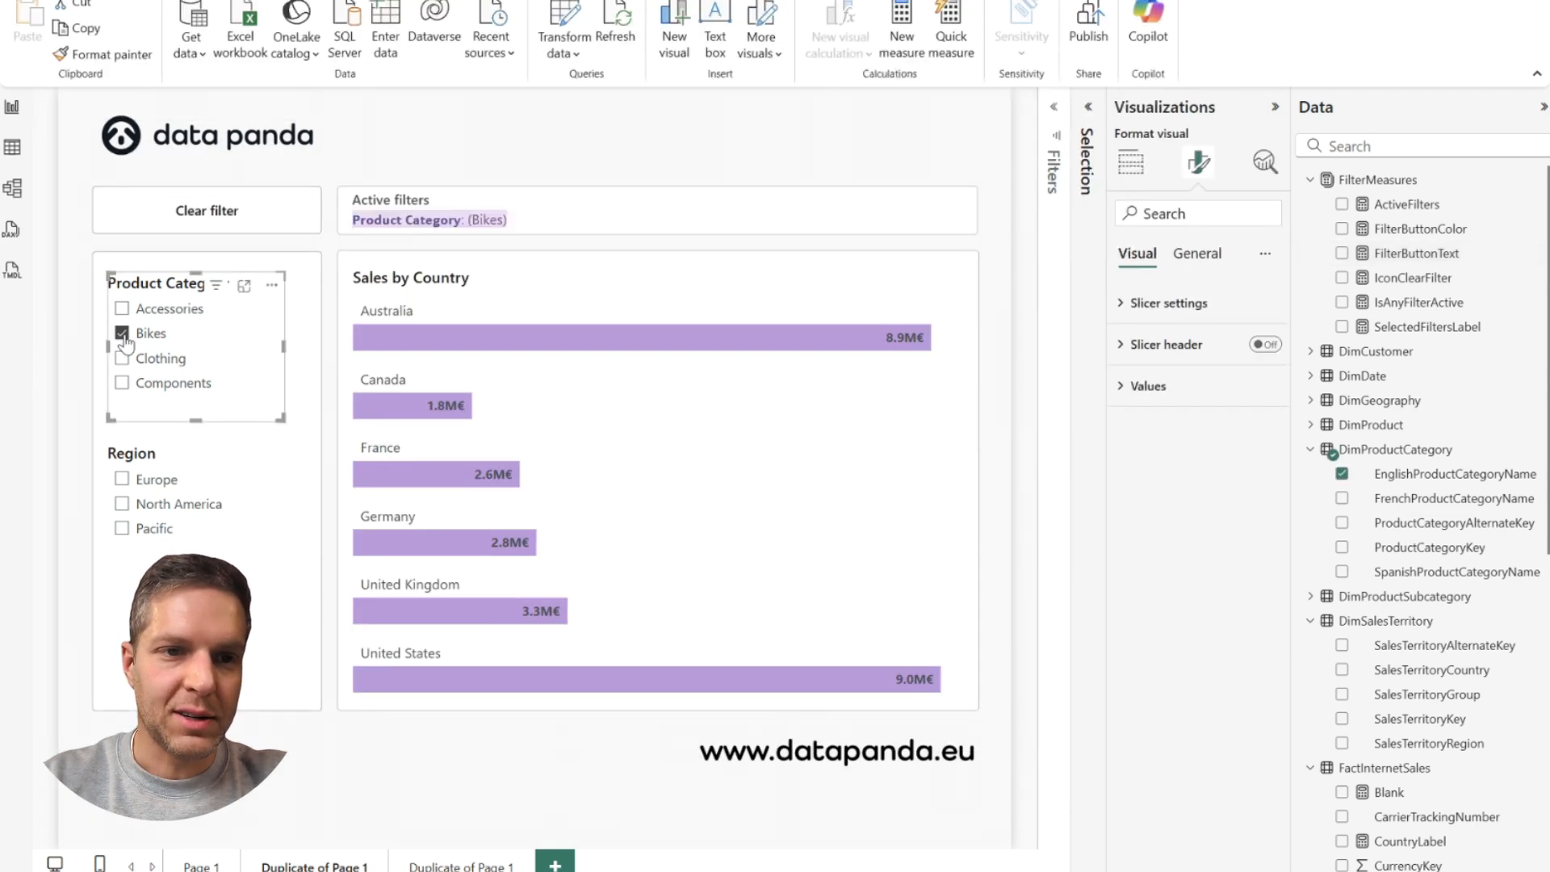
left_click(122, 360)
left_click(122, 359)
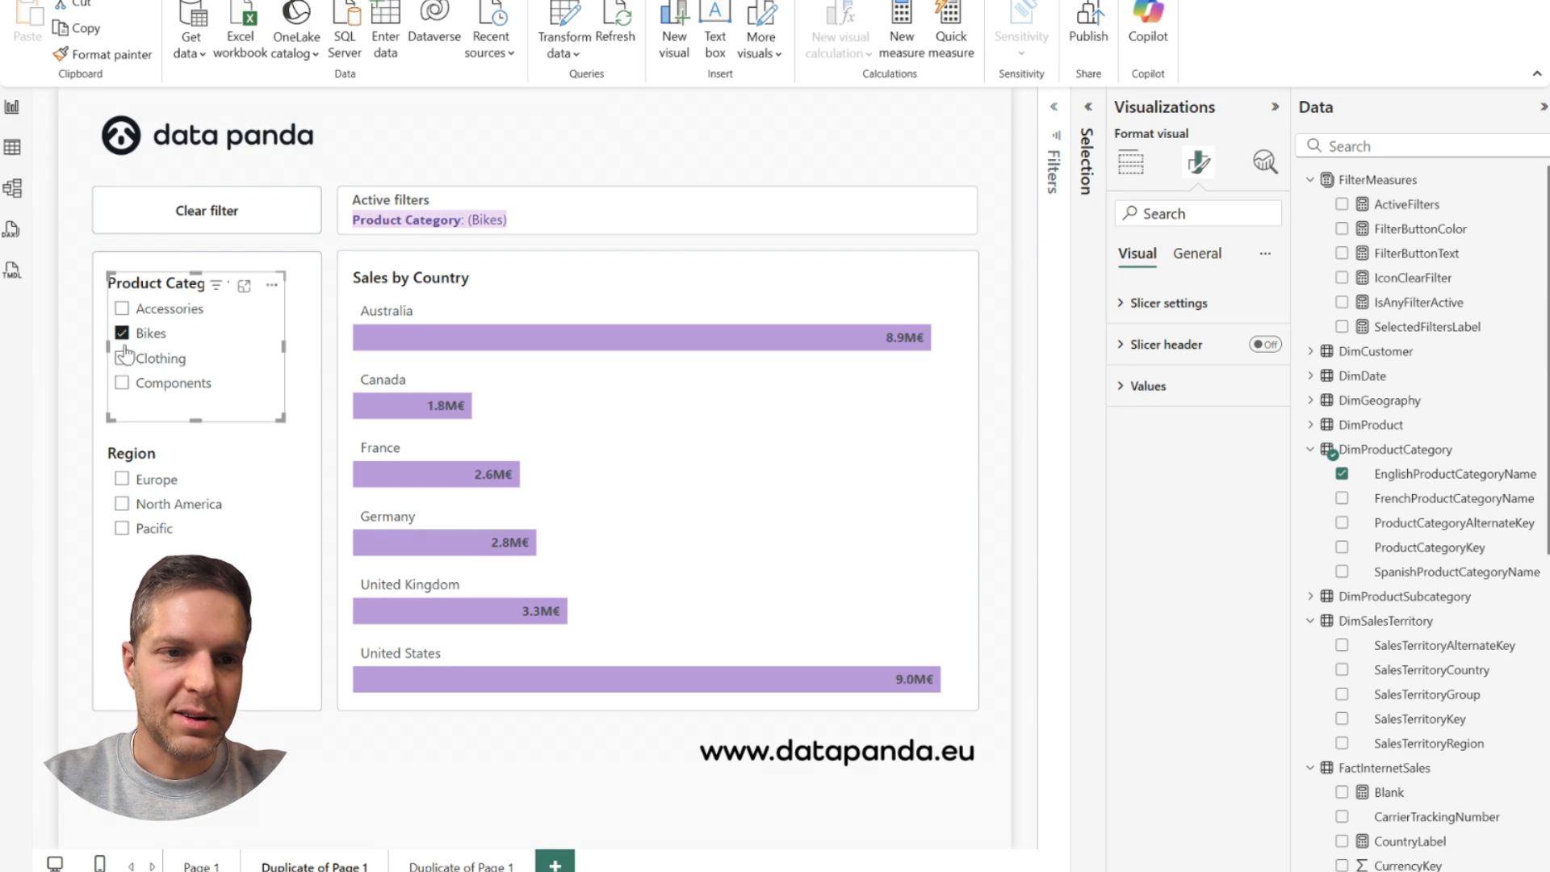
left_click(122, 333)
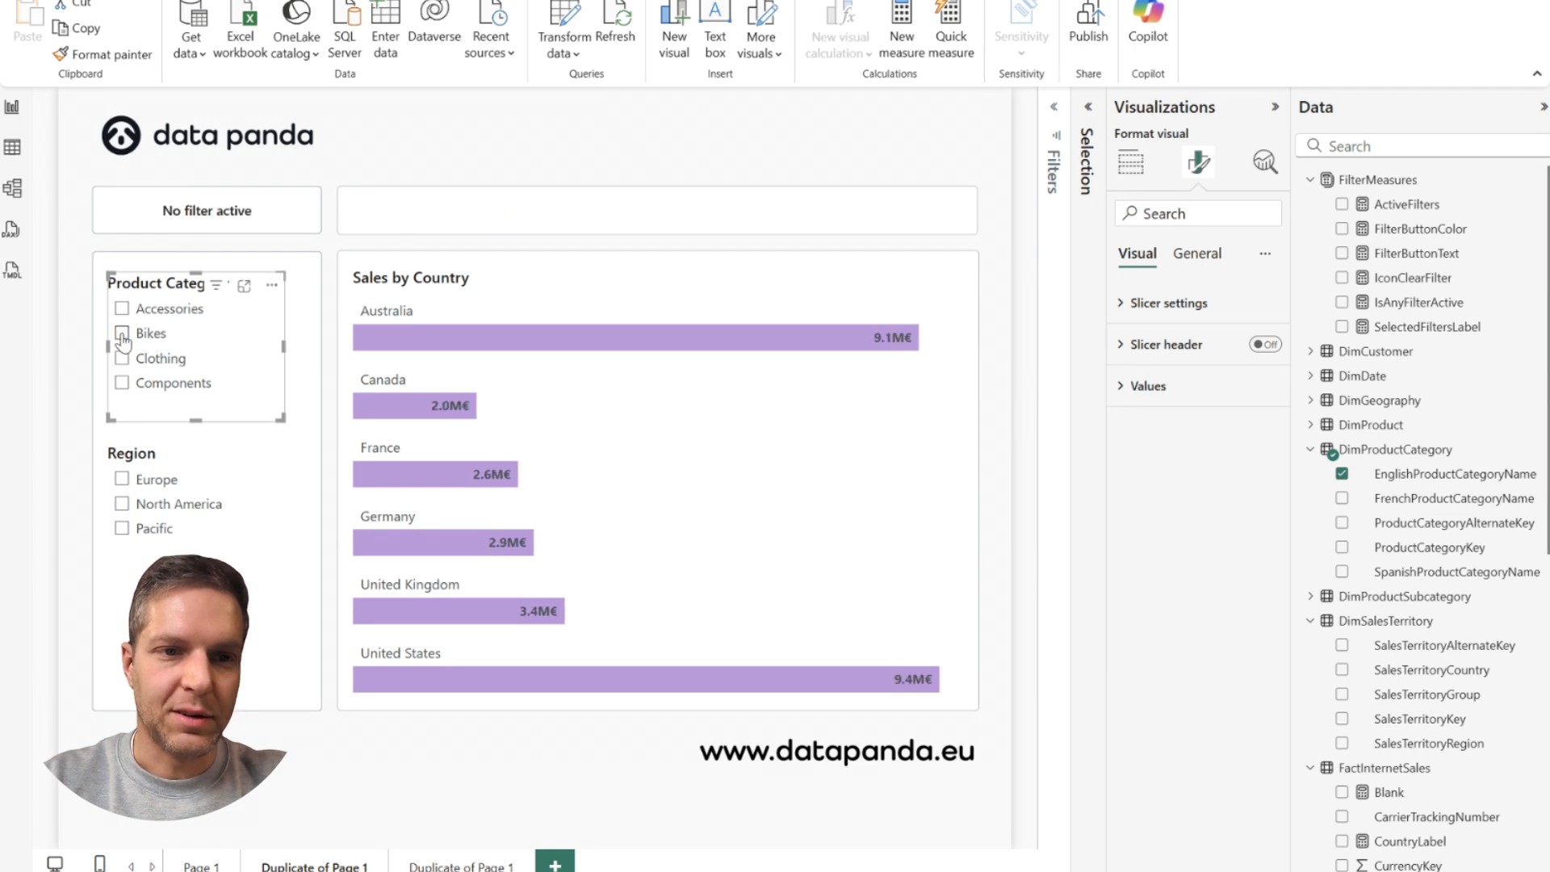
Step: Base the button's On hover state text on the FilterButtonText measure from FilterMeasures
left_click(313, 234)
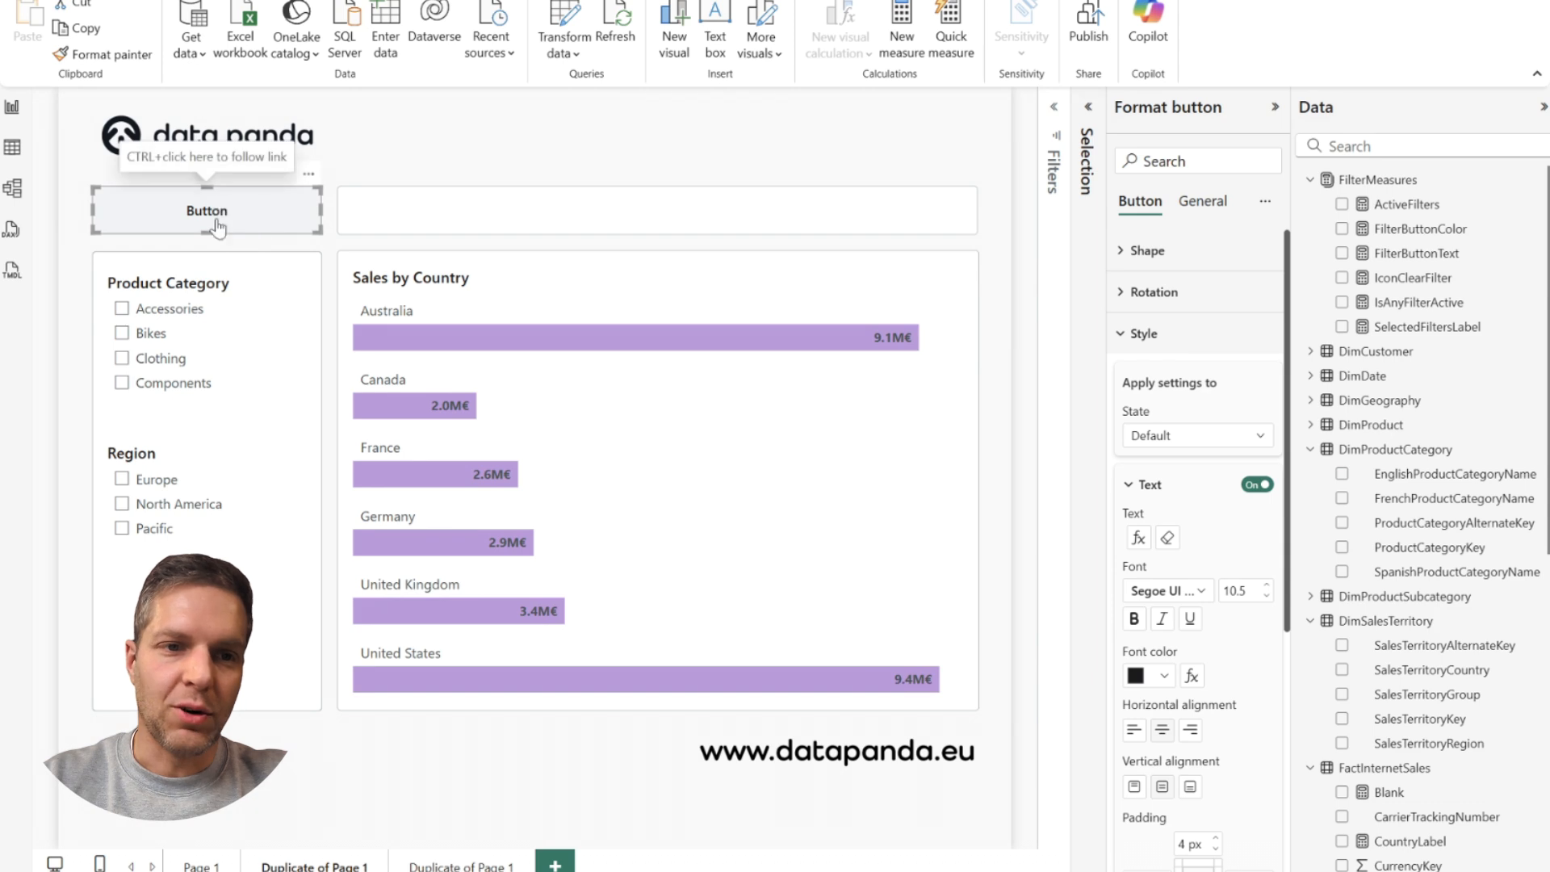
right_click(266, 218)
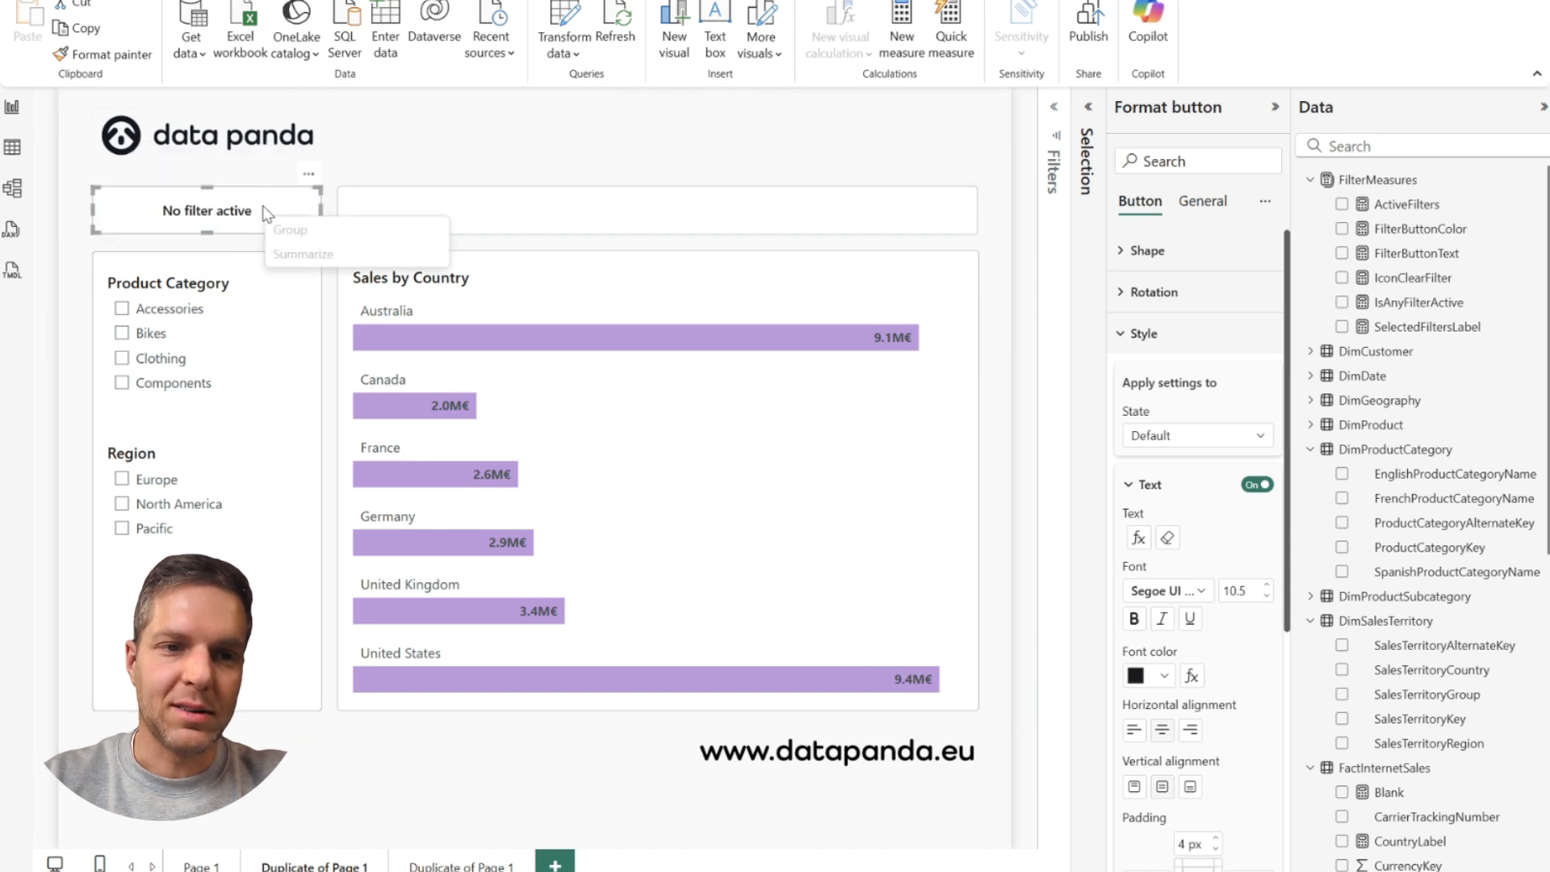
left_click(300, 208)
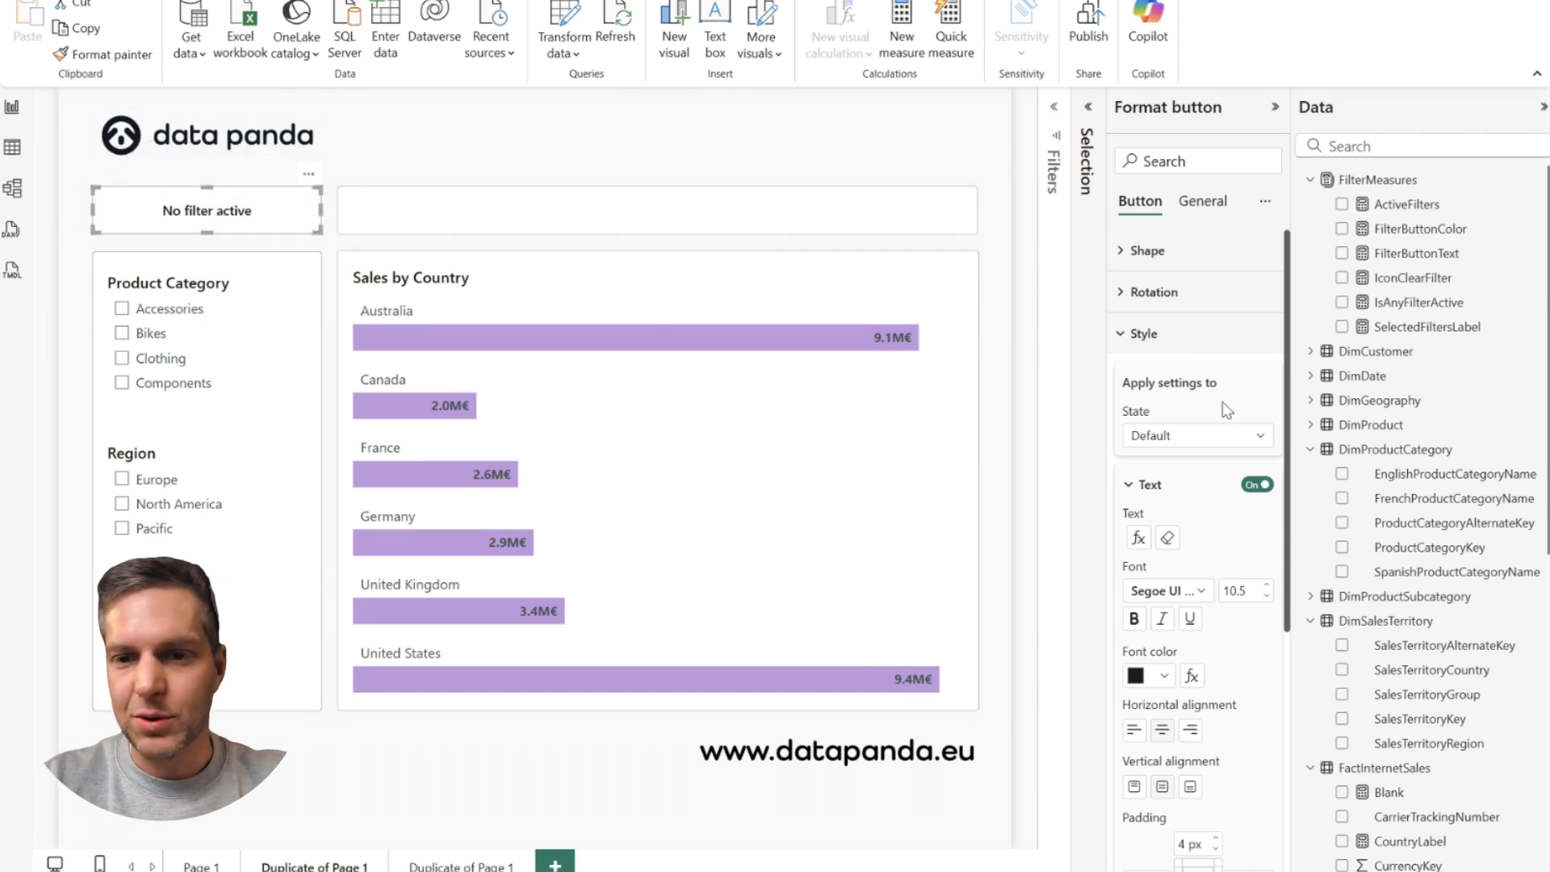
left_click(1203, 437)
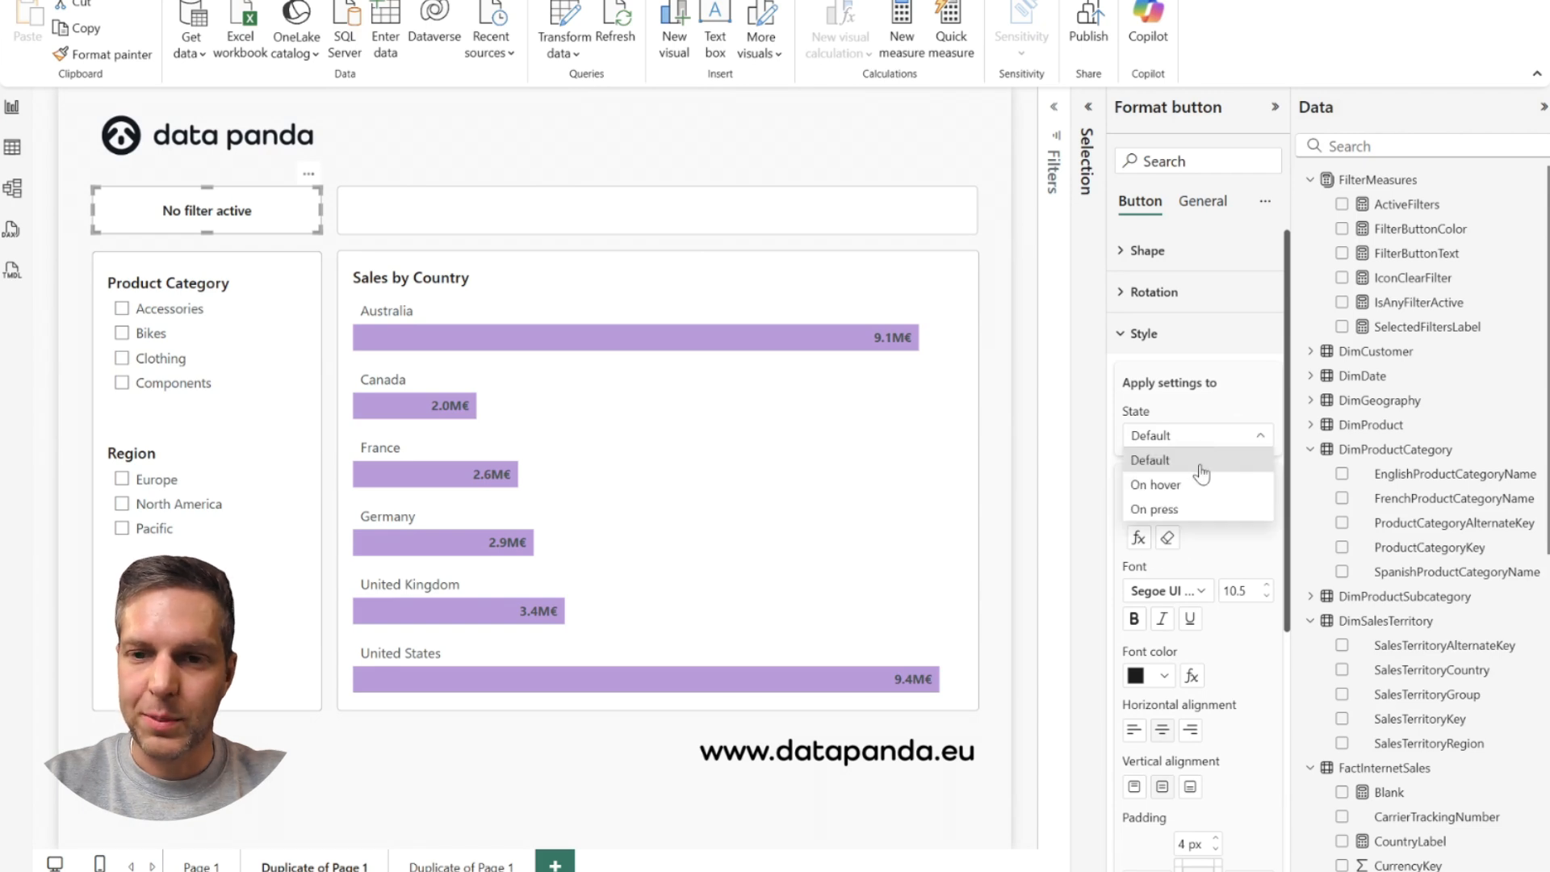
left_click(1183, 494)
left_click(1262, 538)
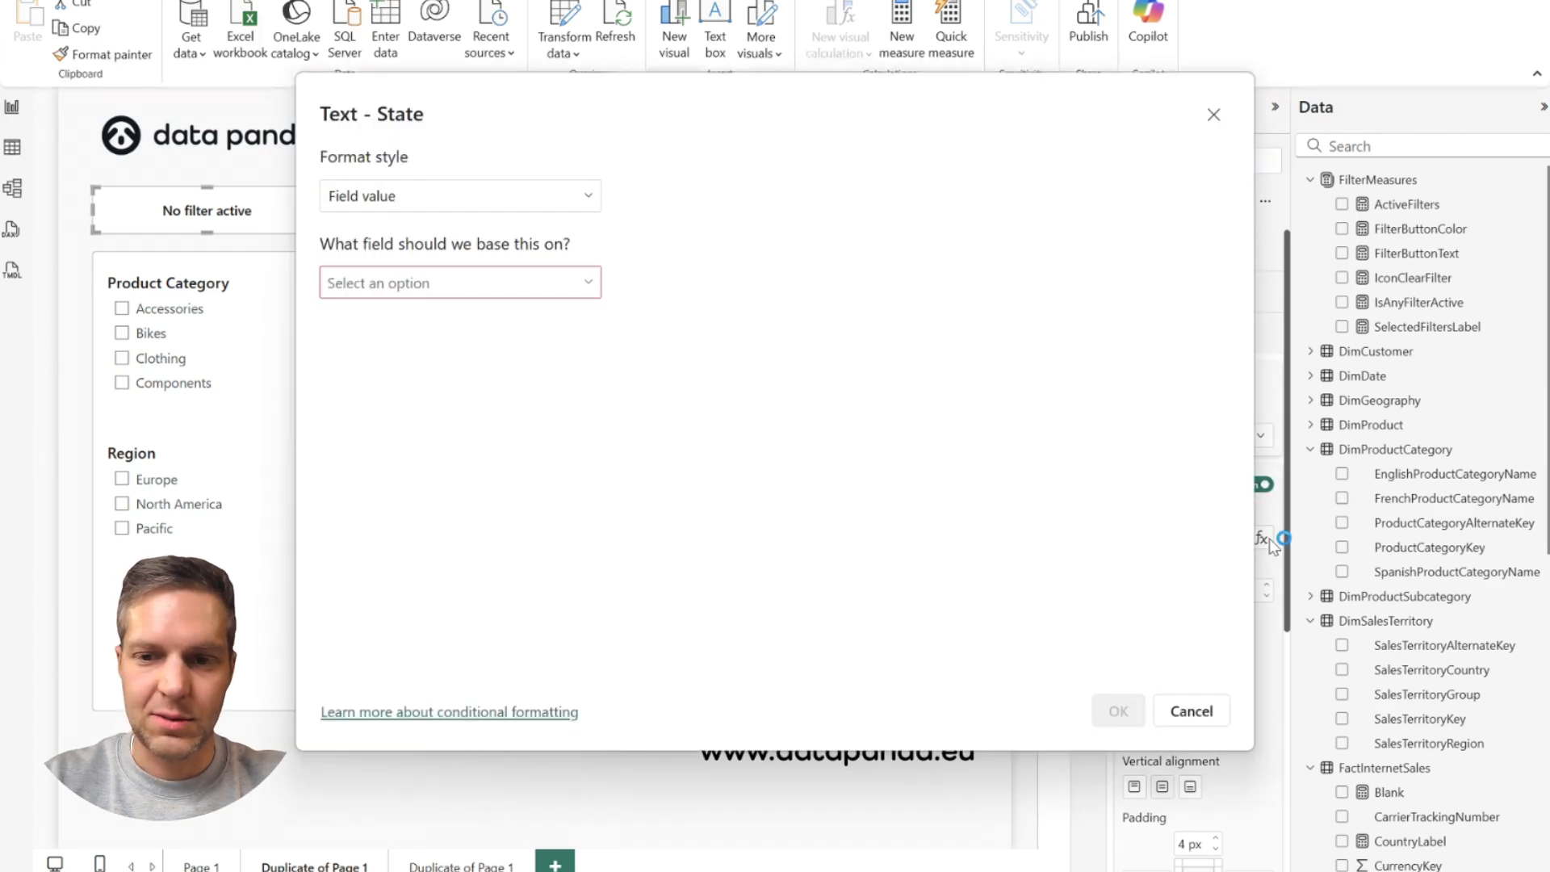
left_click(587, 283)
left_click(339, 361)
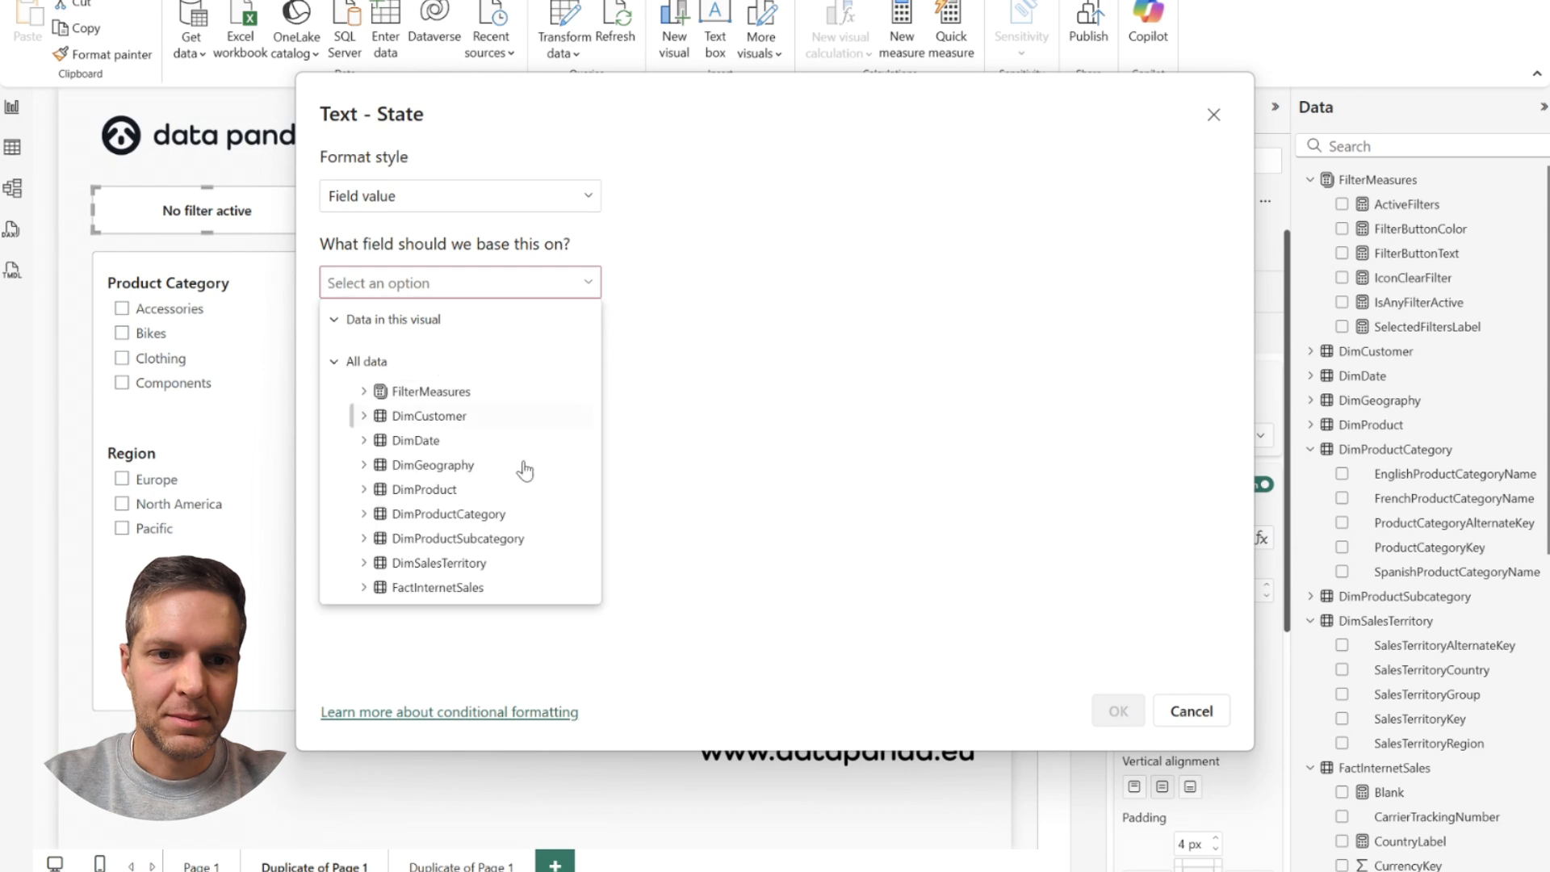
left_click(404, 391)
left_click(464, 474)
left_click(1119, 710)
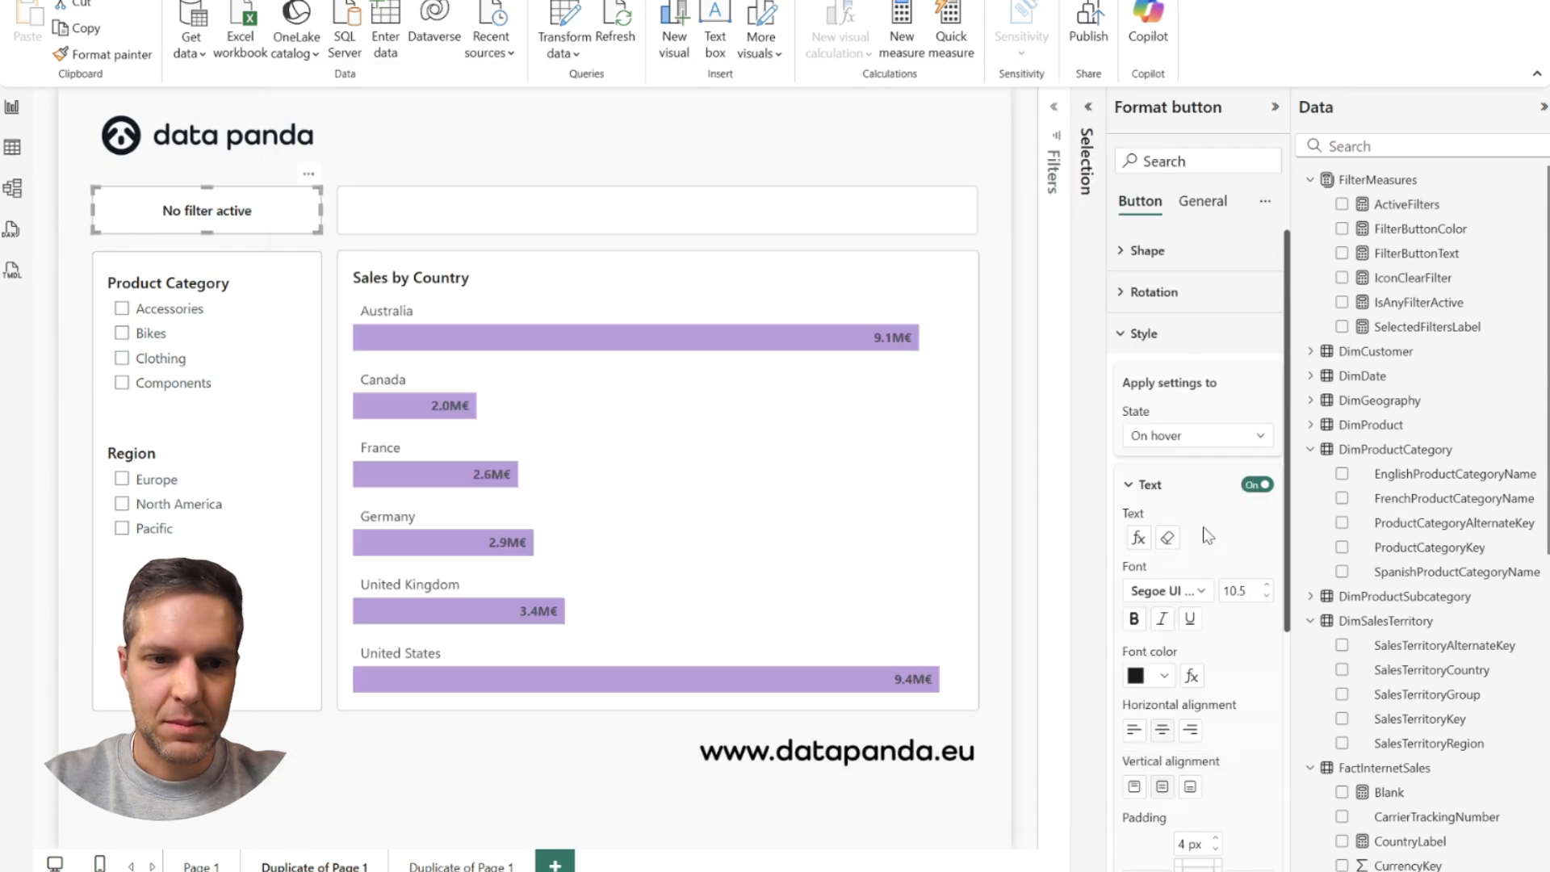
Step: Base the button's On press state text on the FilterButtonText measure from FilterMeasures
left_click(1197, 435)
left_click(1175, 510)
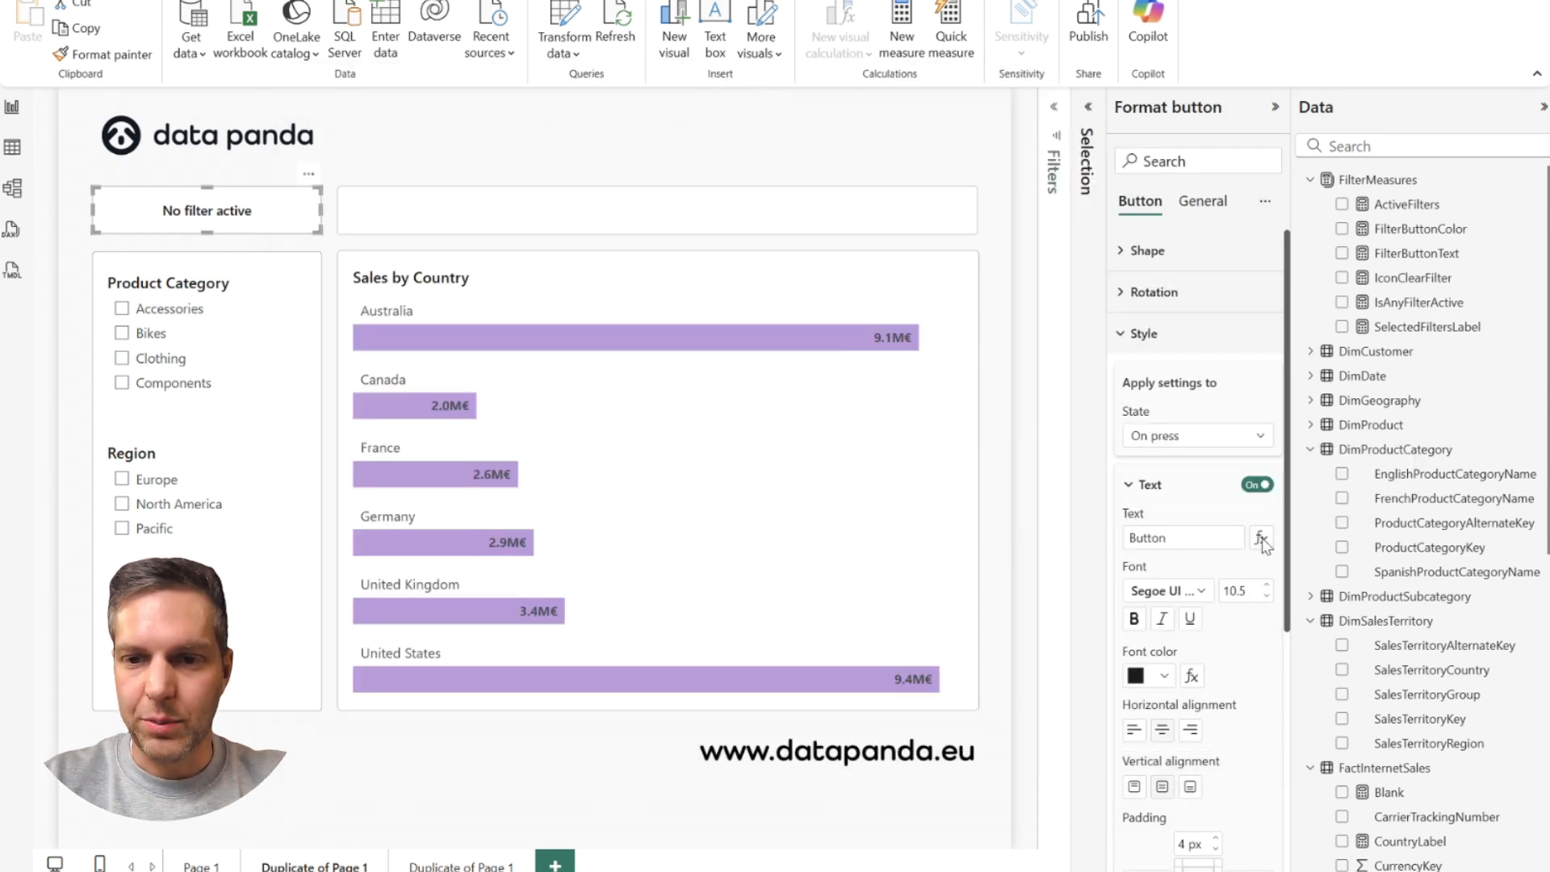
left_click(1261, 538)
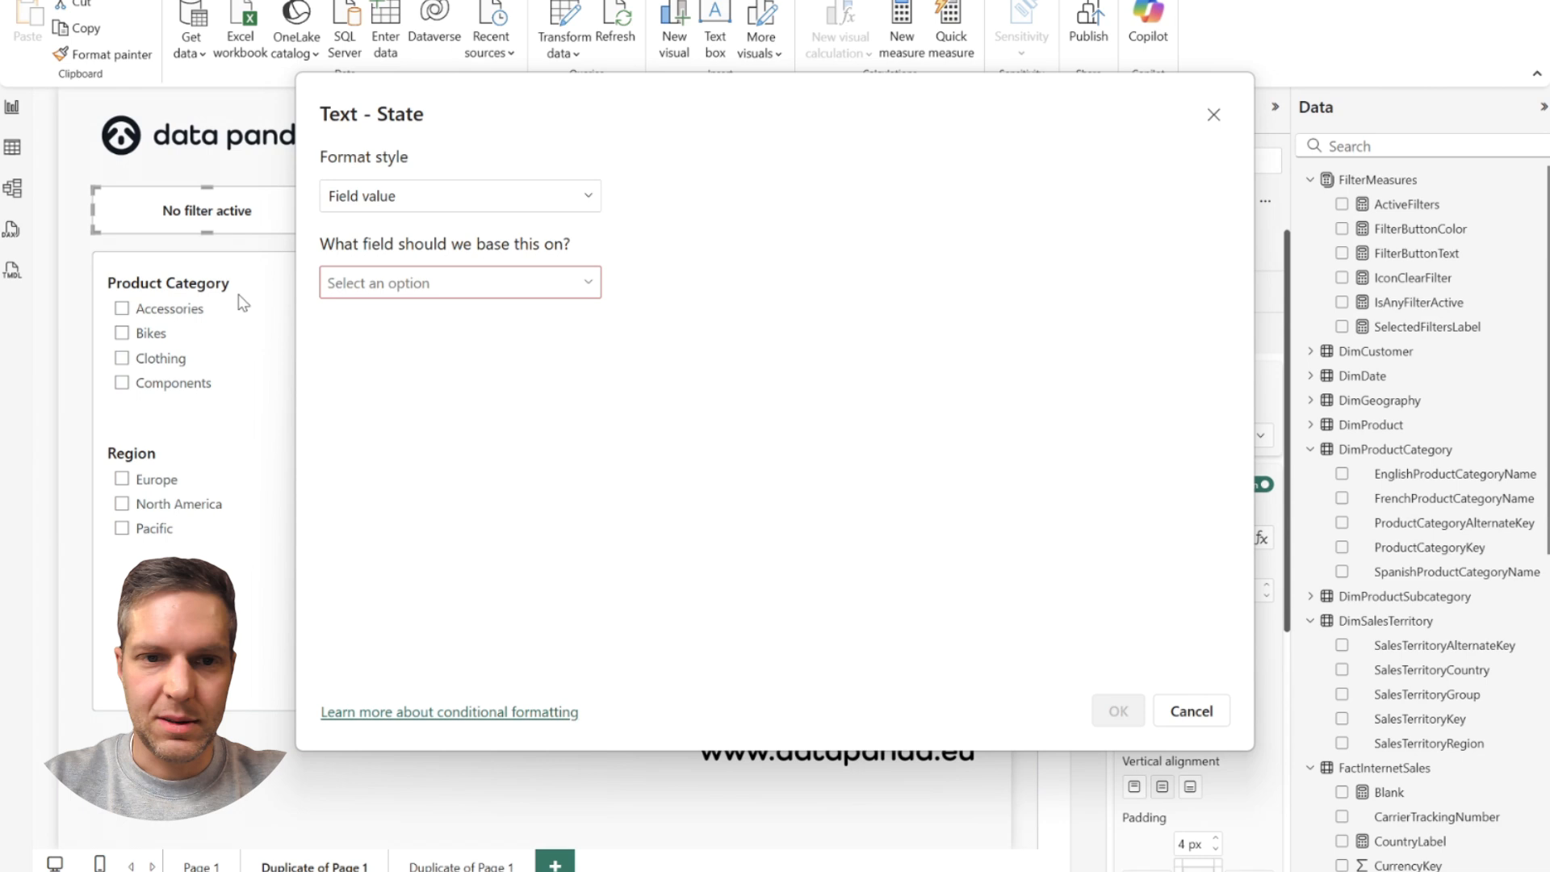
left_click(588, 283)
left_click(341, 363)
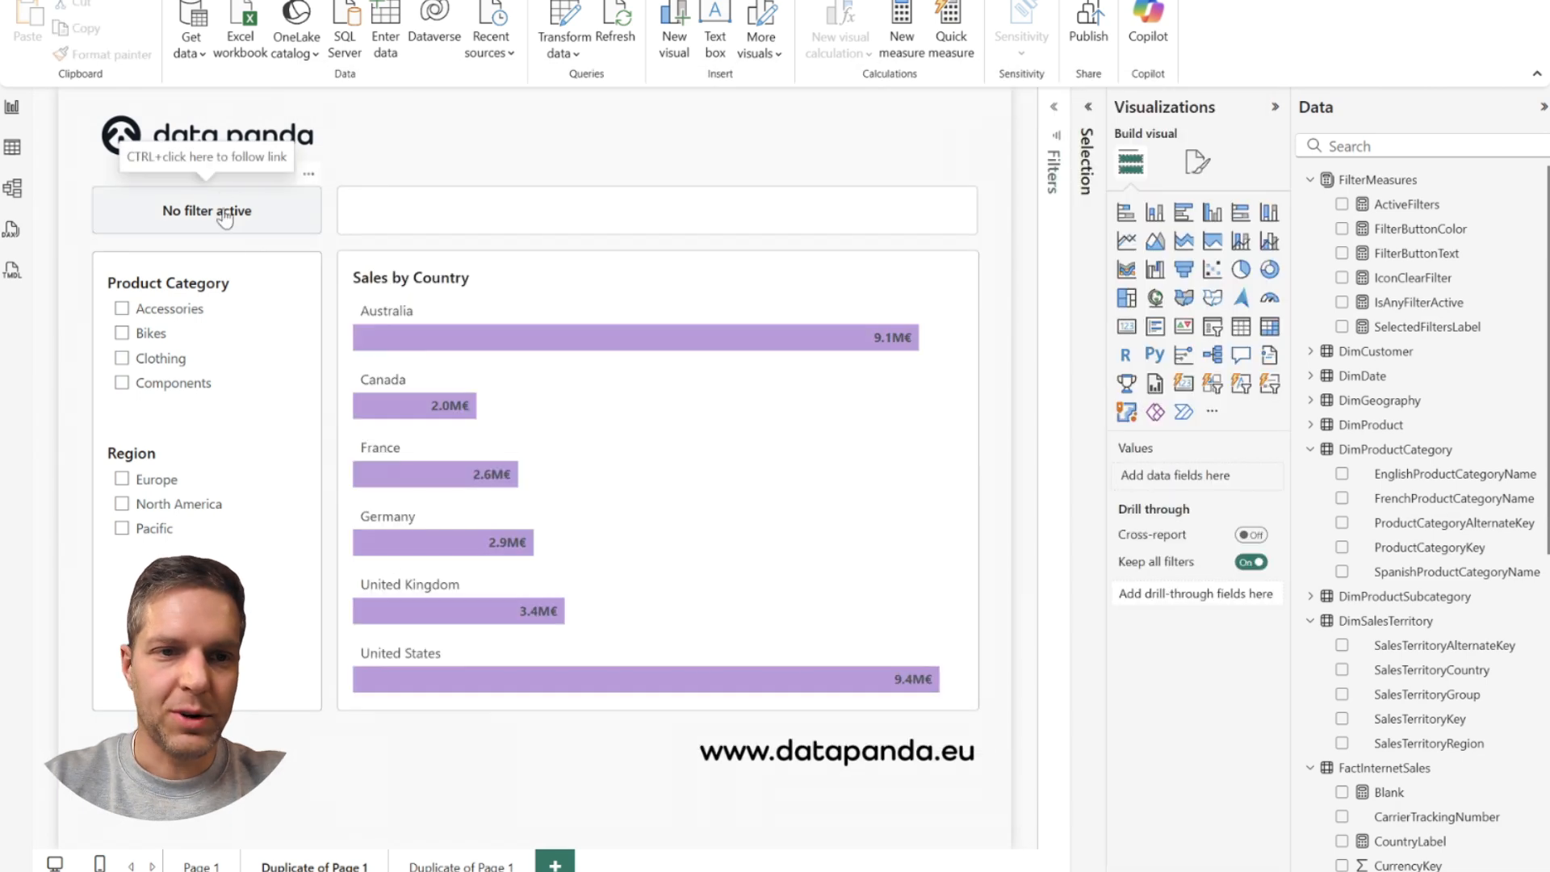
Step: Test the button by filtering Product Category on Accessories and Bikes and clearing both filters with the button itself
left_click(122, 307)
left_click(122, 333, "ctrl")
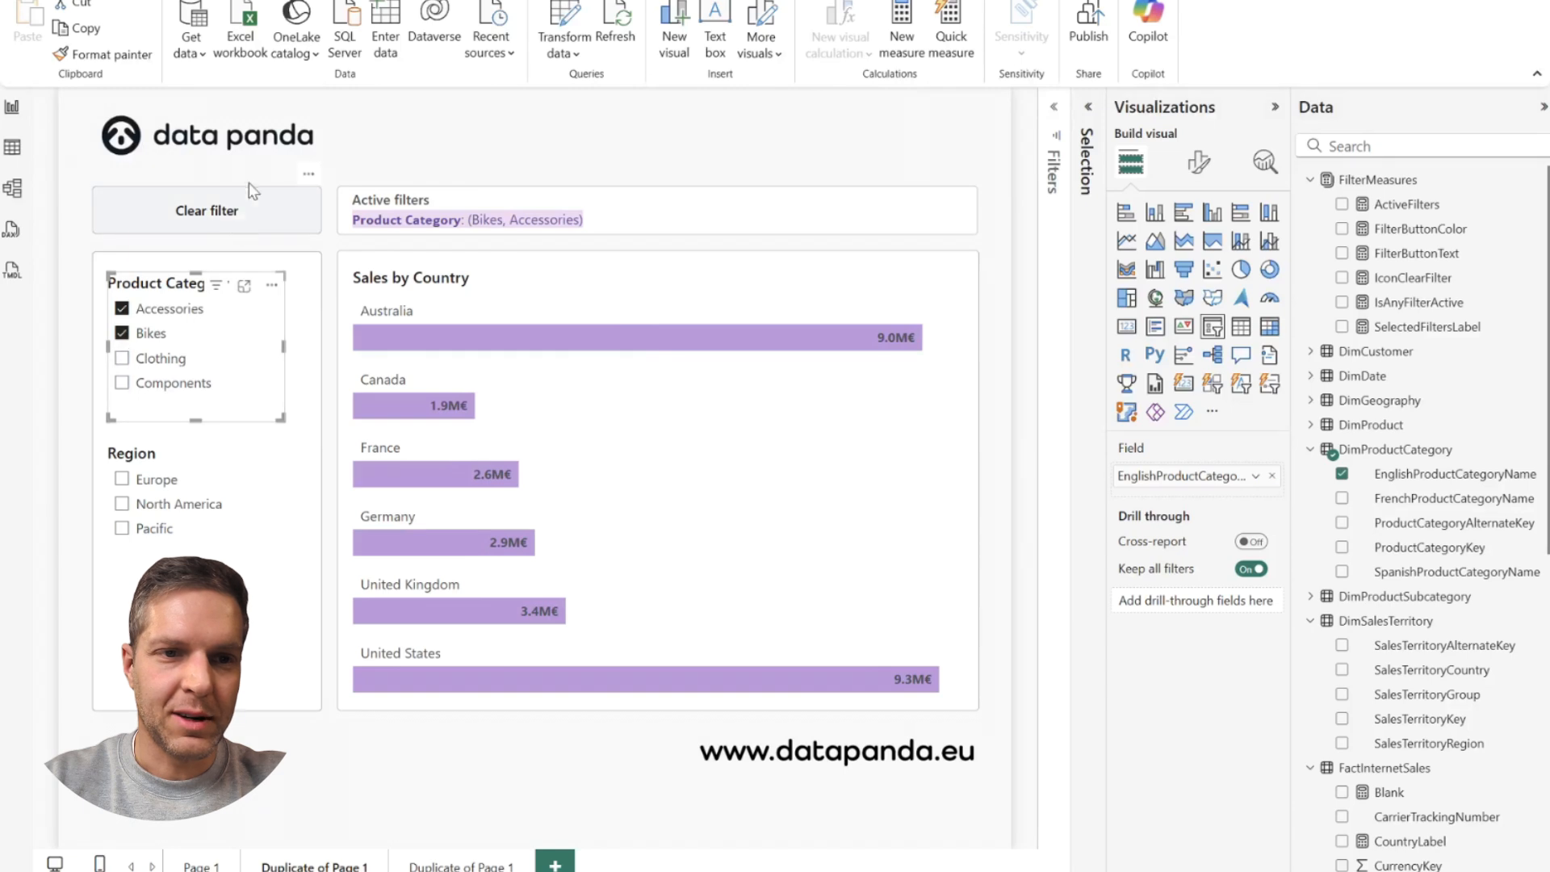
left_click(218, 212, "ctrl")
left_click(327, 243)
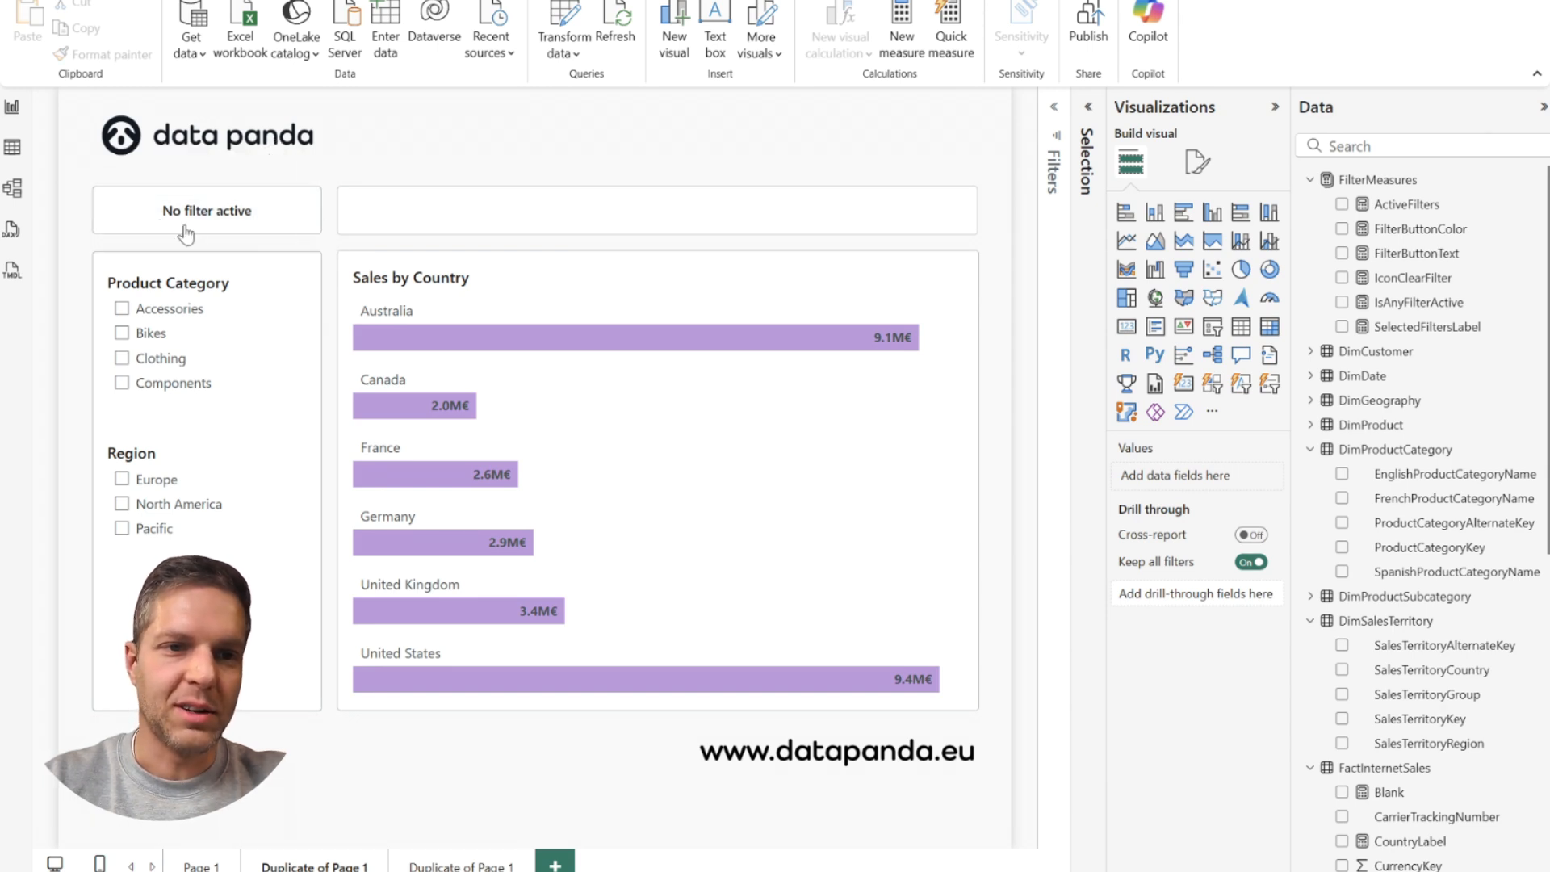
Step: Open the button's style settings and examine the DAX formula of the FilterButtonColor measure
left_click(278, 231)
left_click(1192, 343)
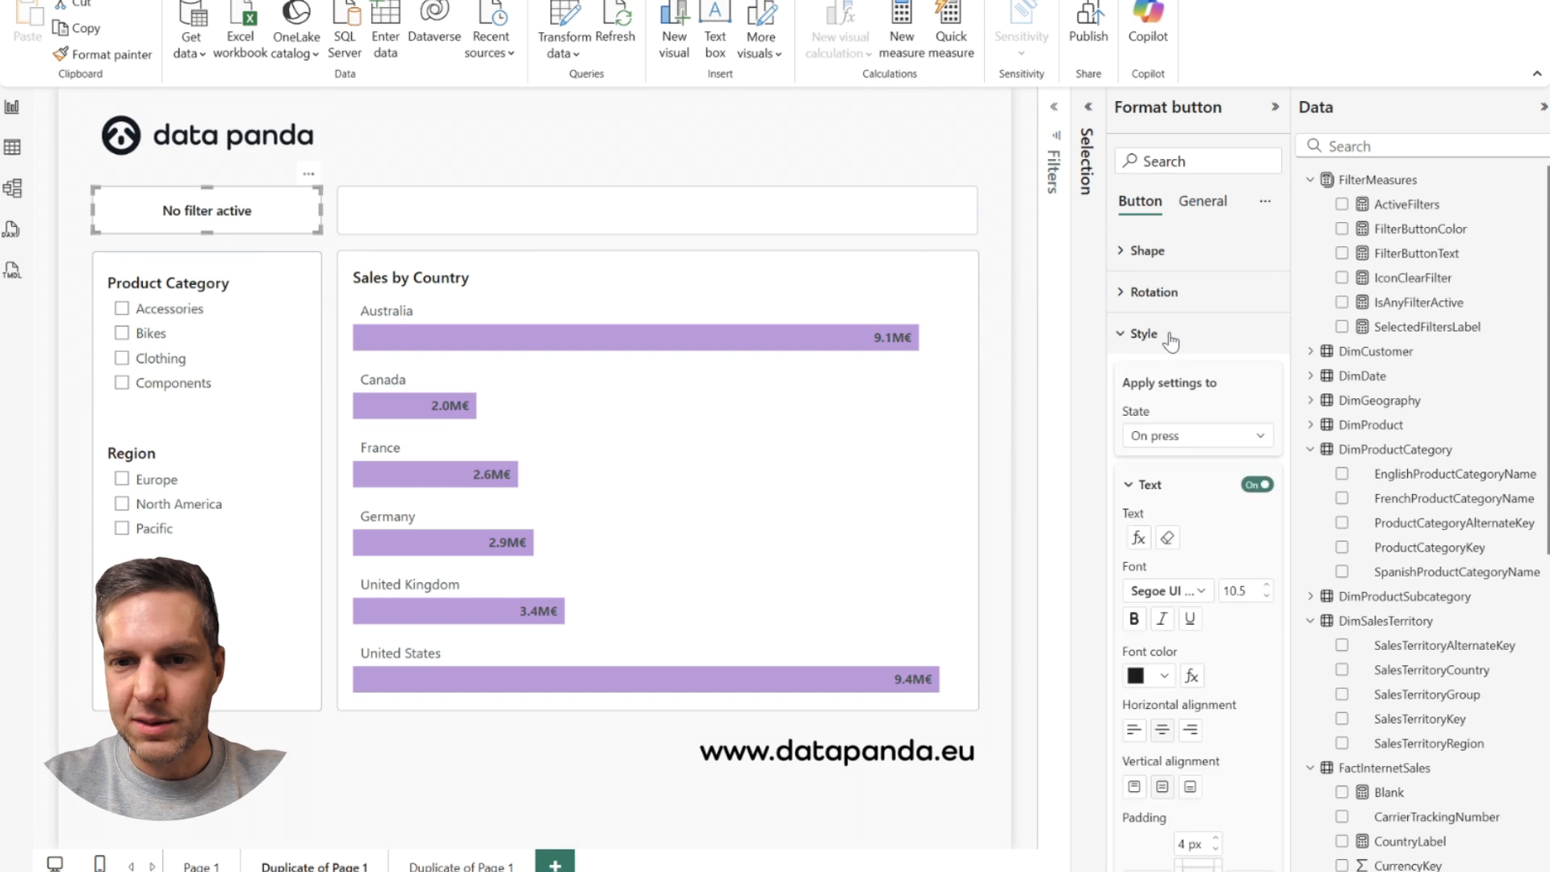
scroll(1211, 526, "down", 1)
scroll(1211, 526, "down", 3)
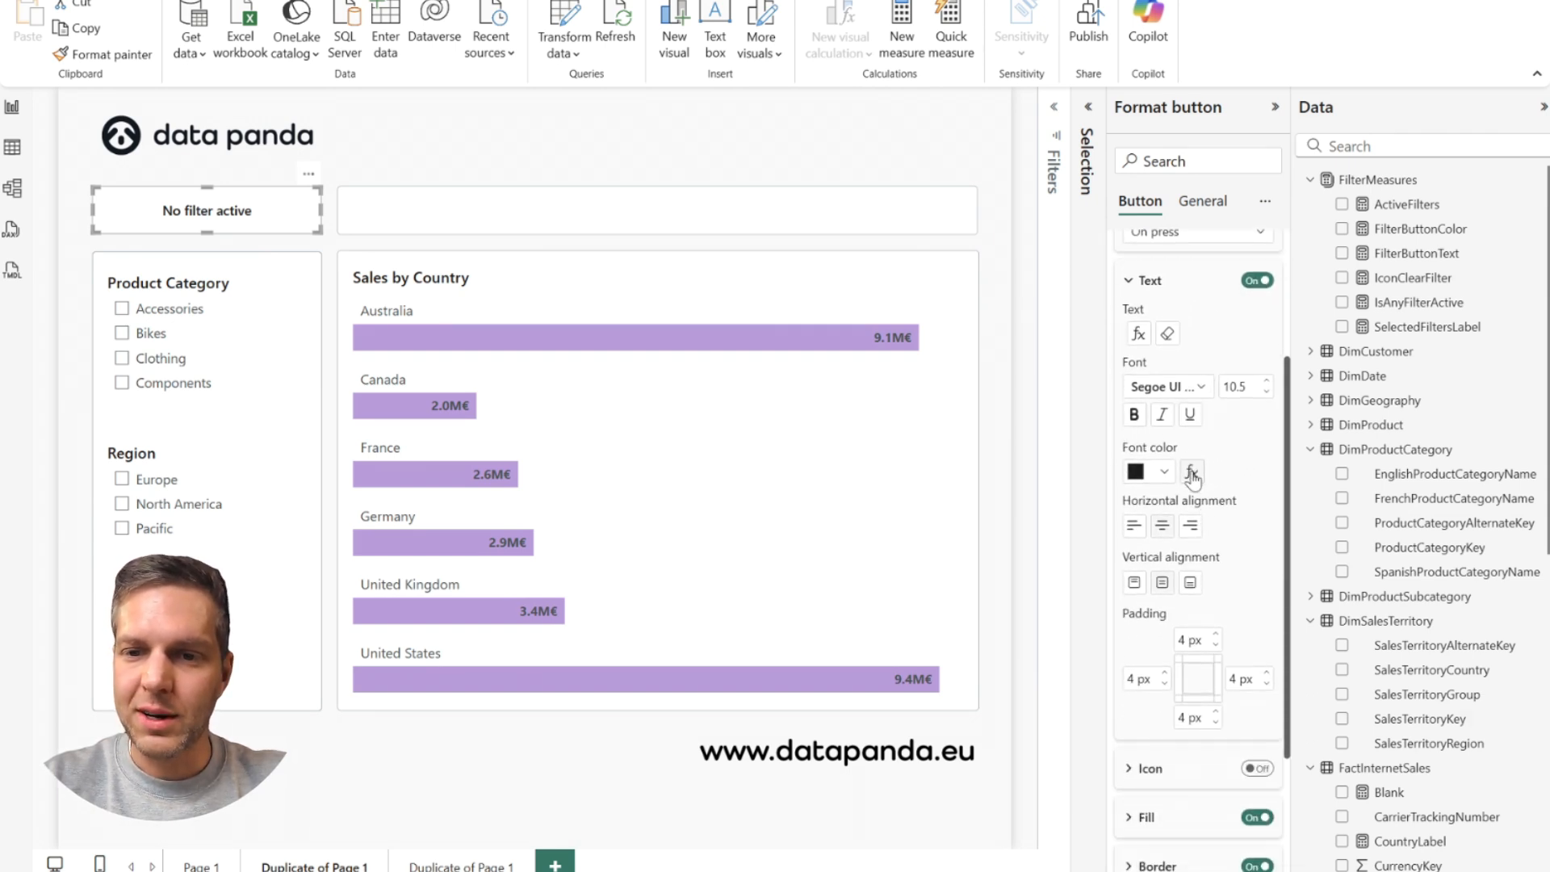
left_click(1193, 474)
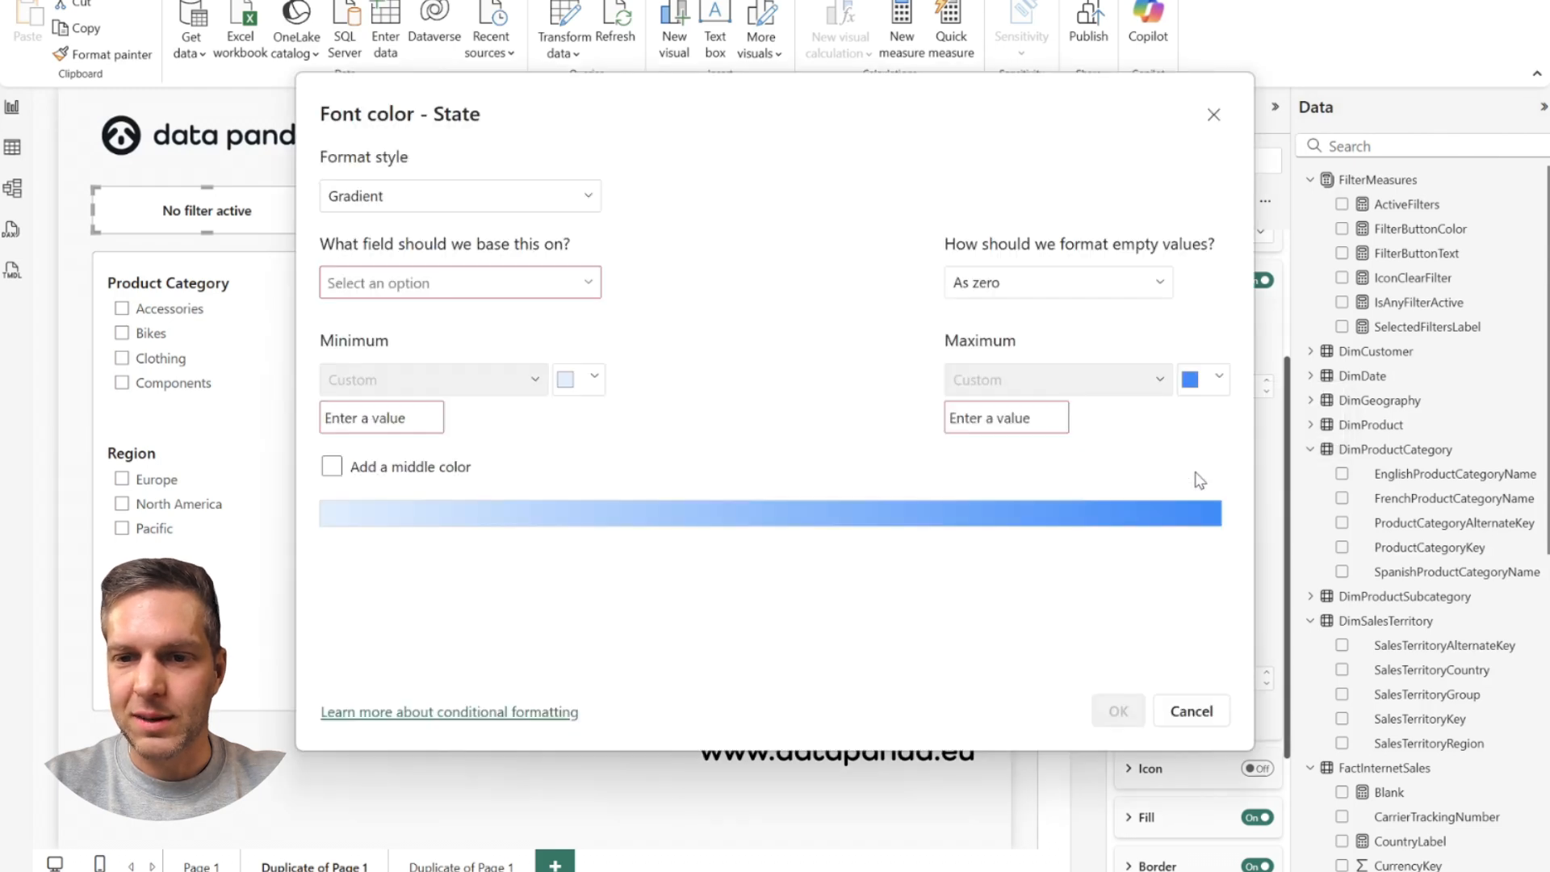
left_click(1193, 710)
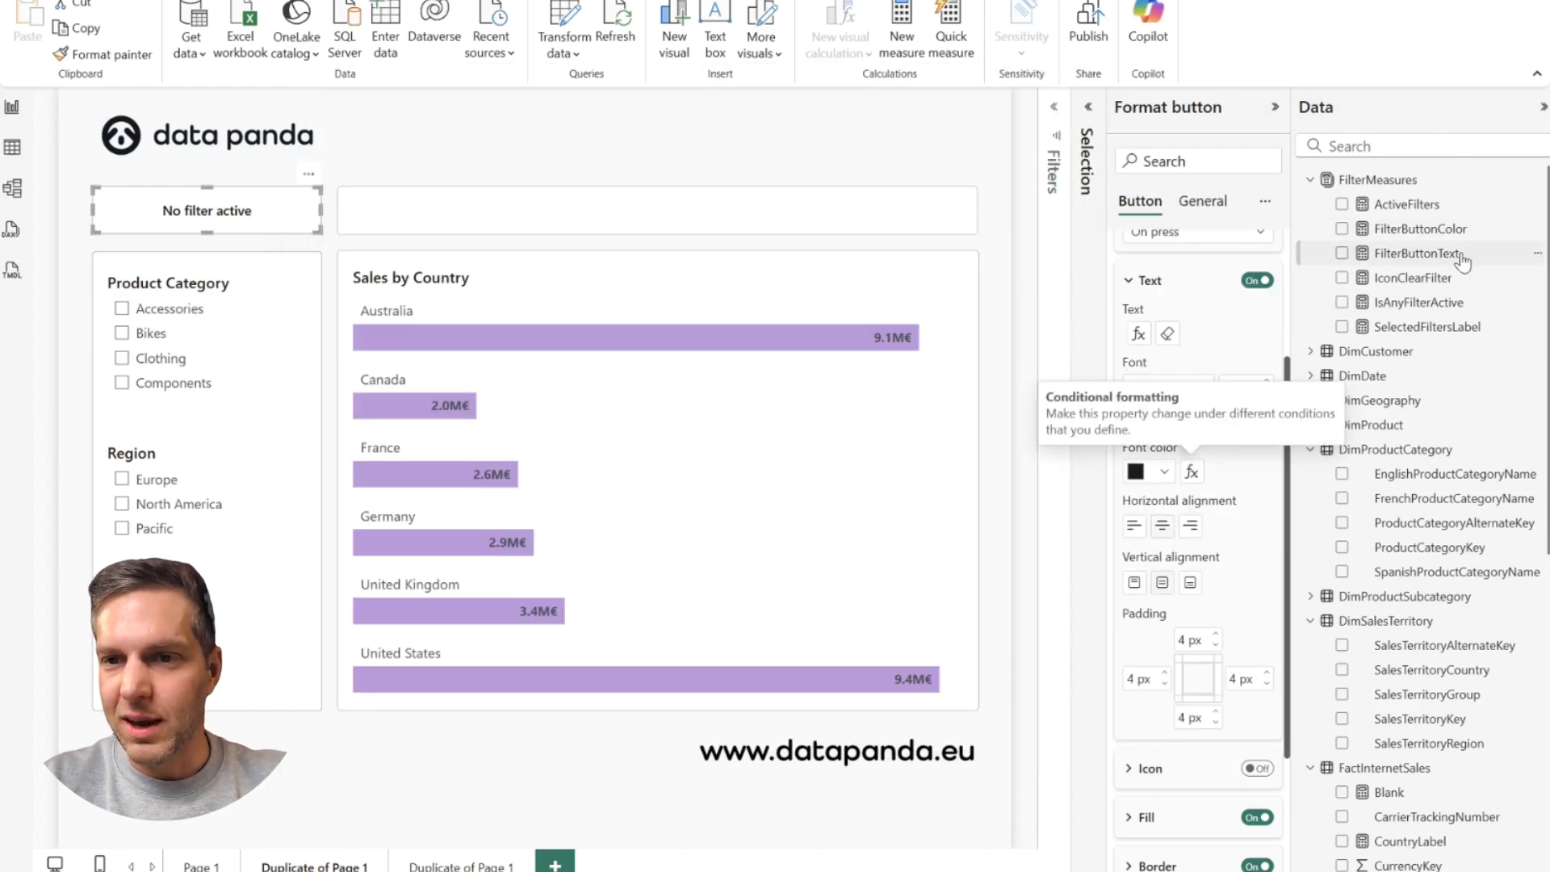
left_click(1423, 234)
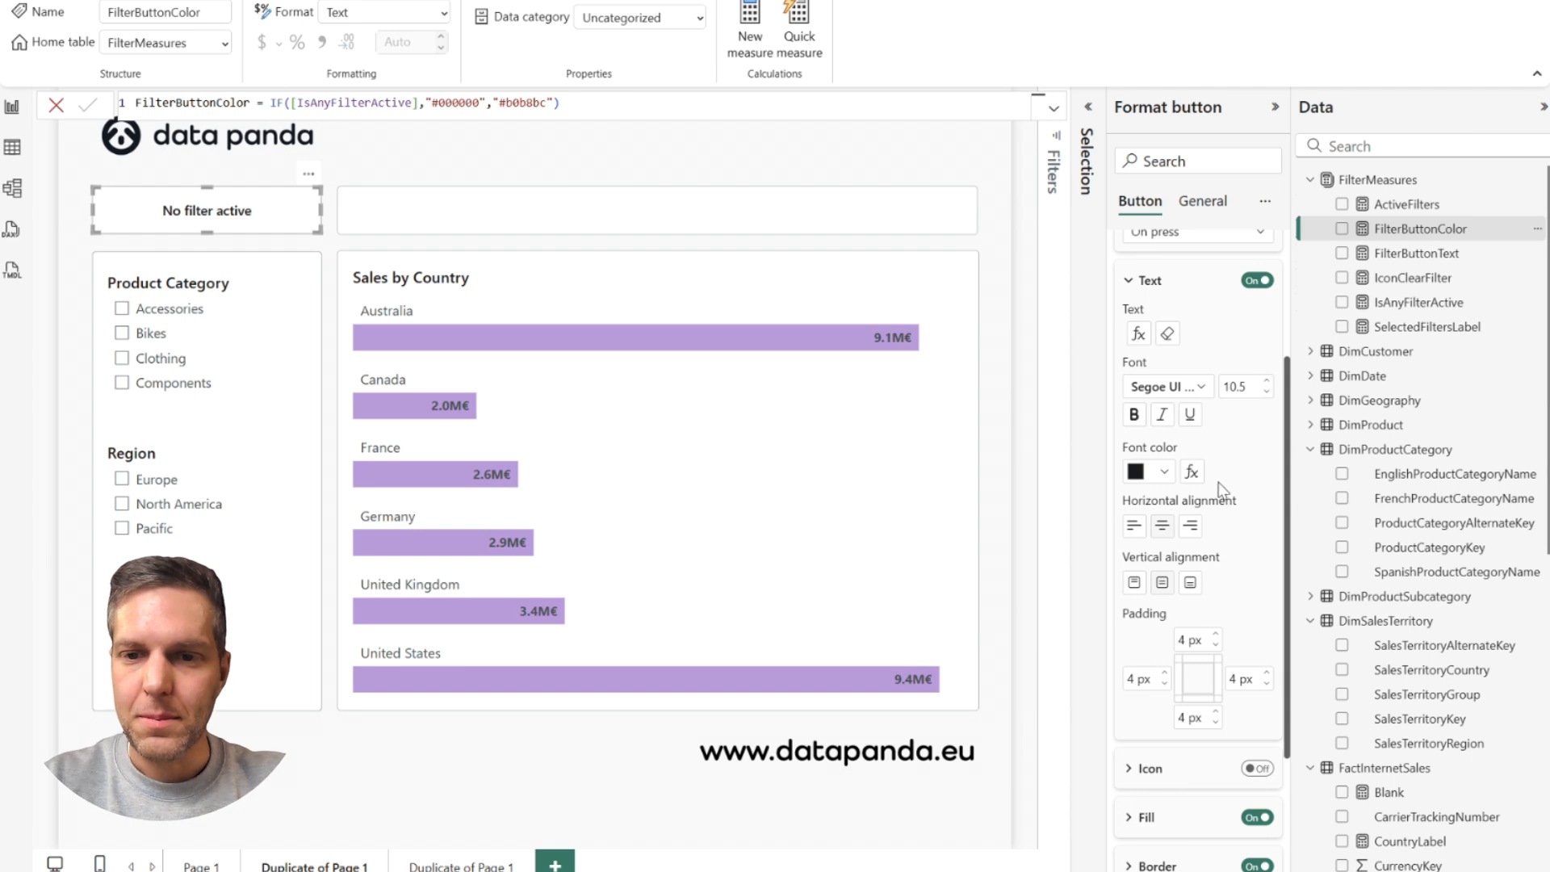
Step: Base the button's On press state font color on the FilterButtonColor measure from FilterMeasures, using the Field value format style
left_click(1192, 472)
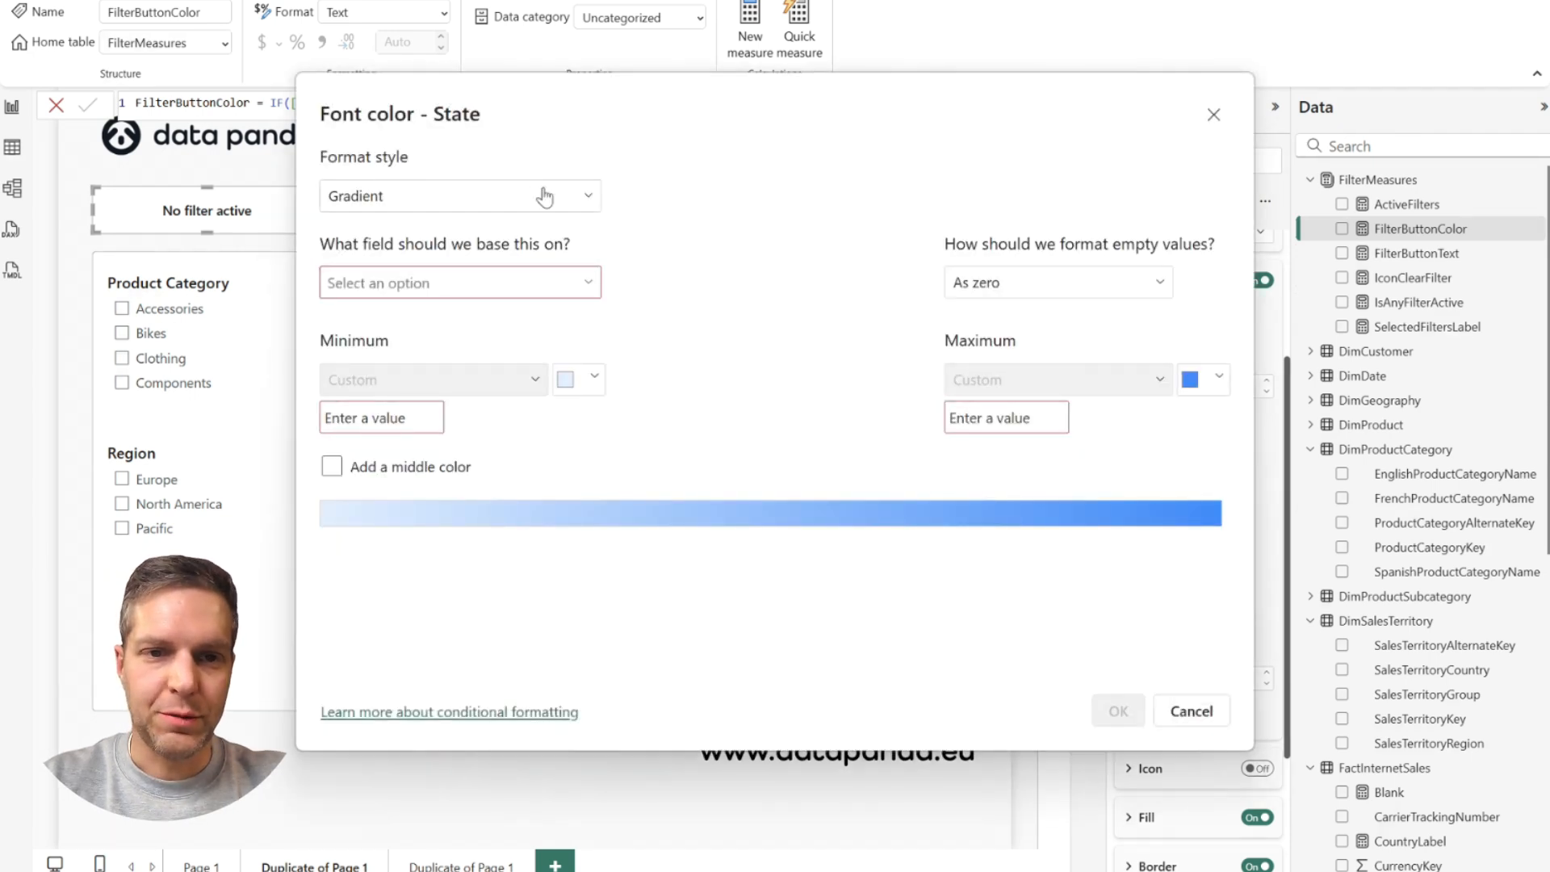
left_click(596, 196)
left_click(404, 297)
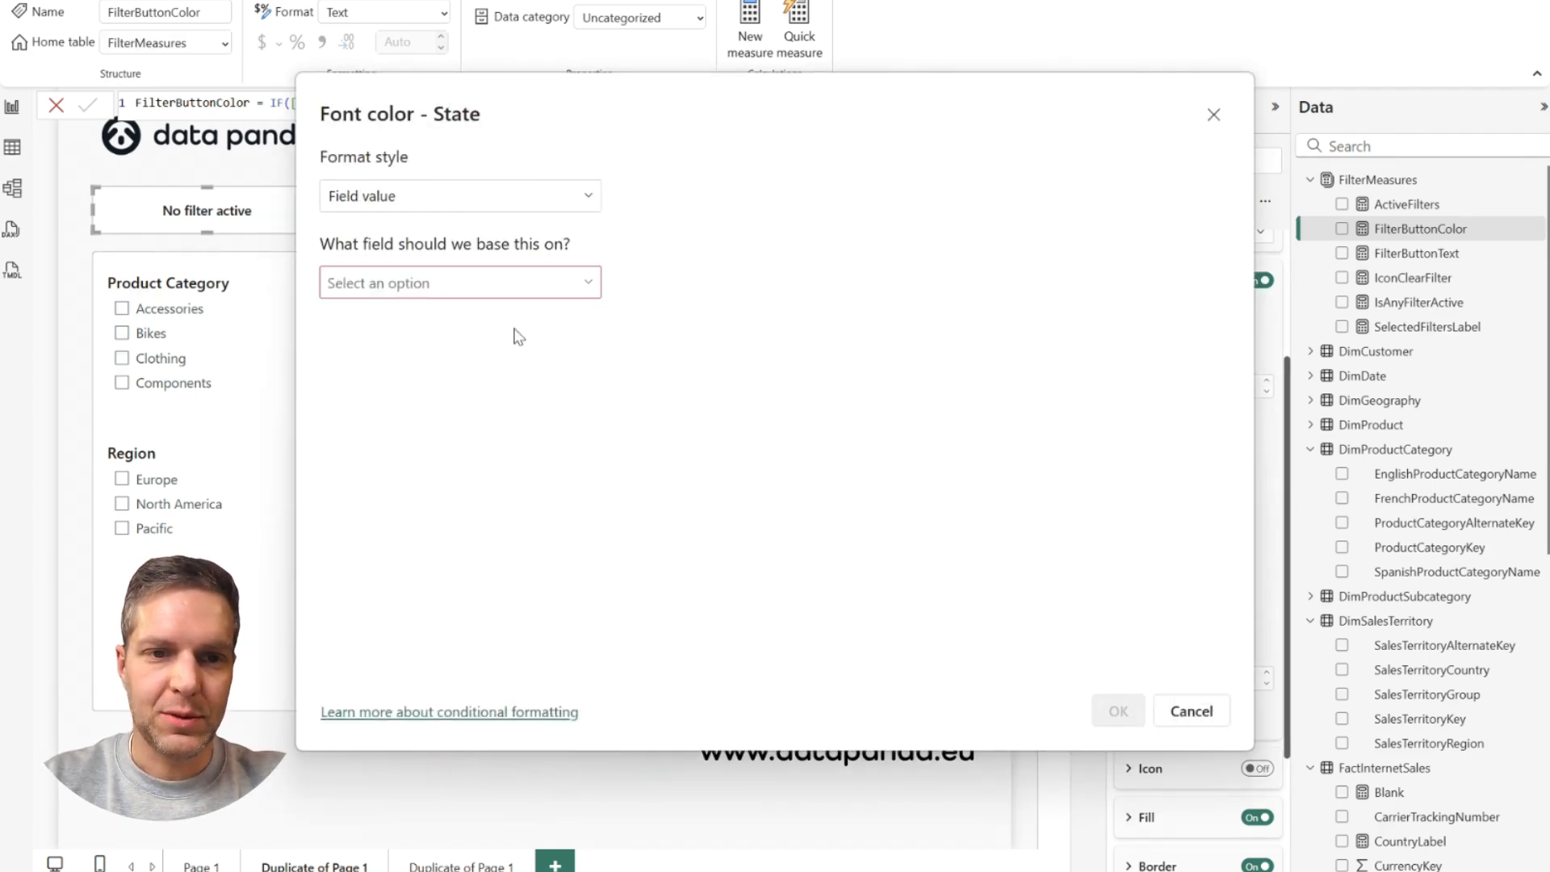
left_click(593, 289)
left_click(337, 363)
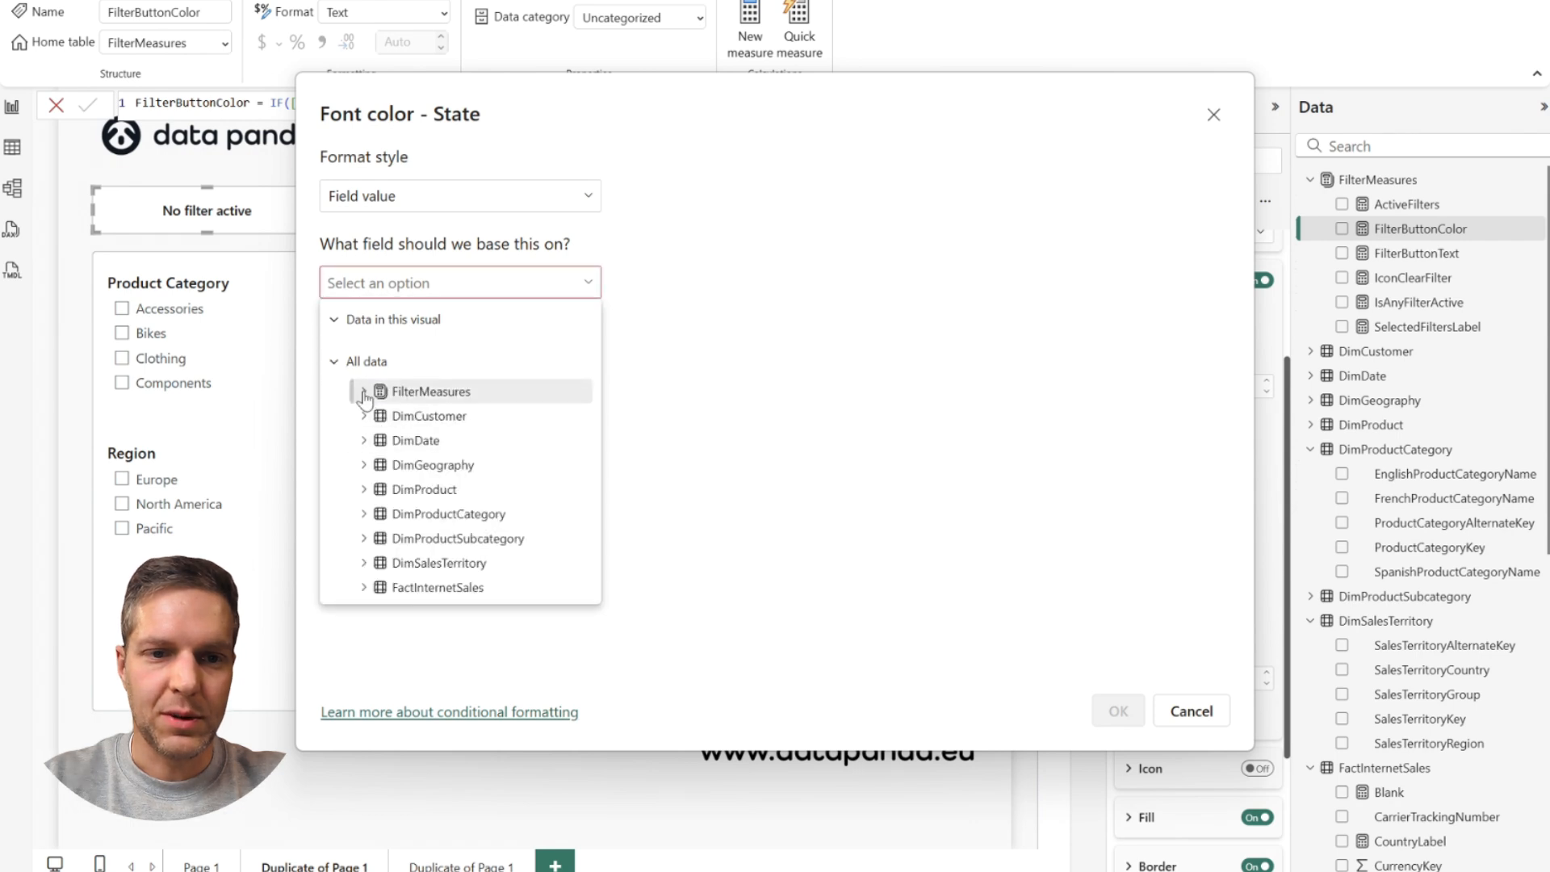
left_click(364, 391)
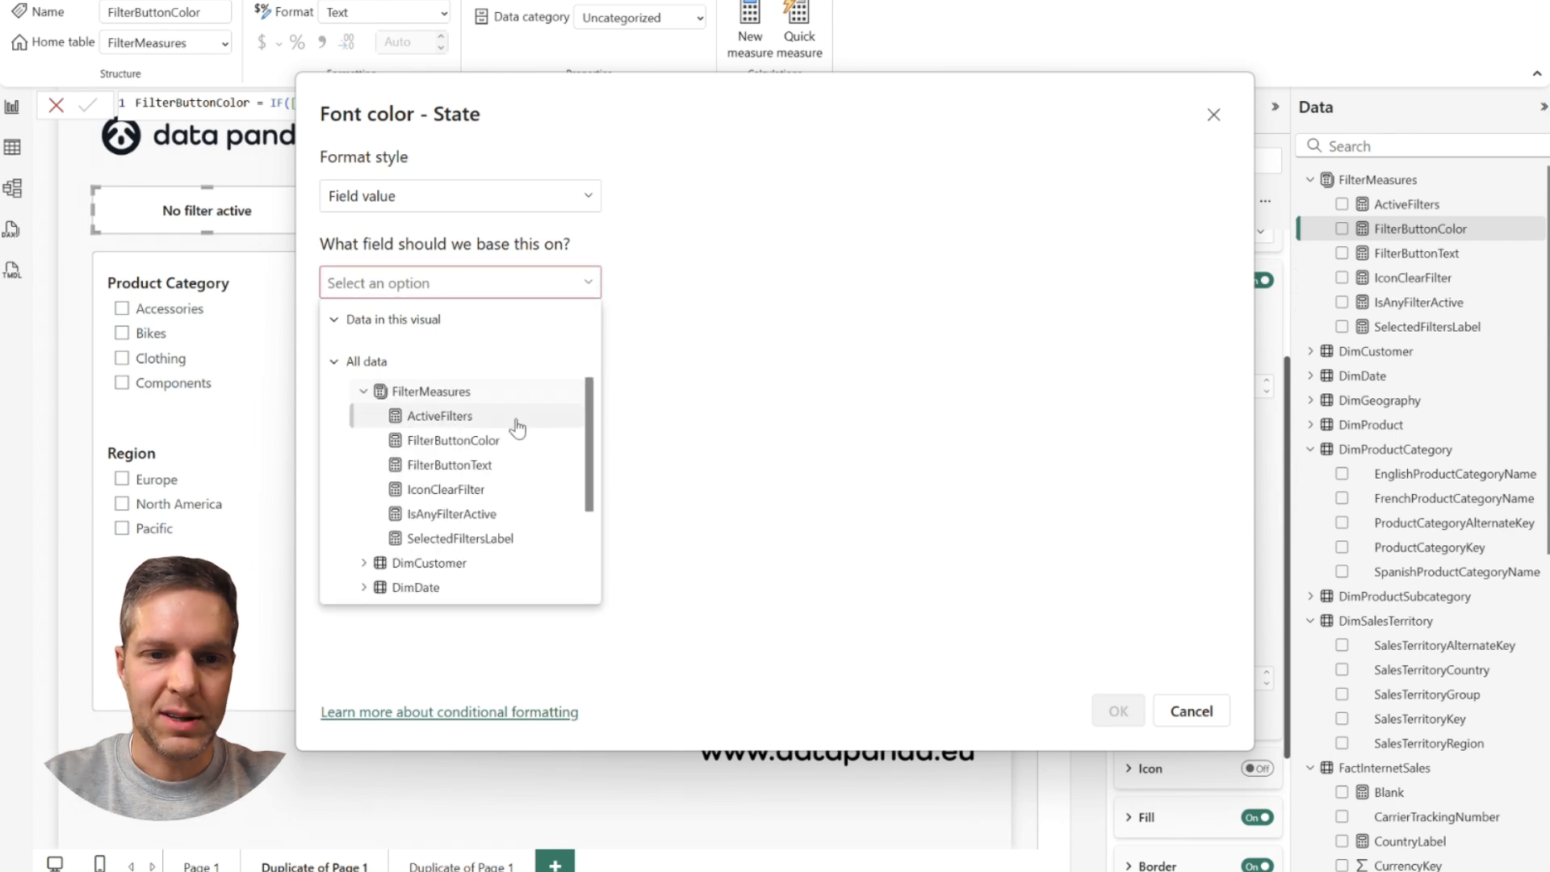
left_click(476, 465)
left_click(583, 291)
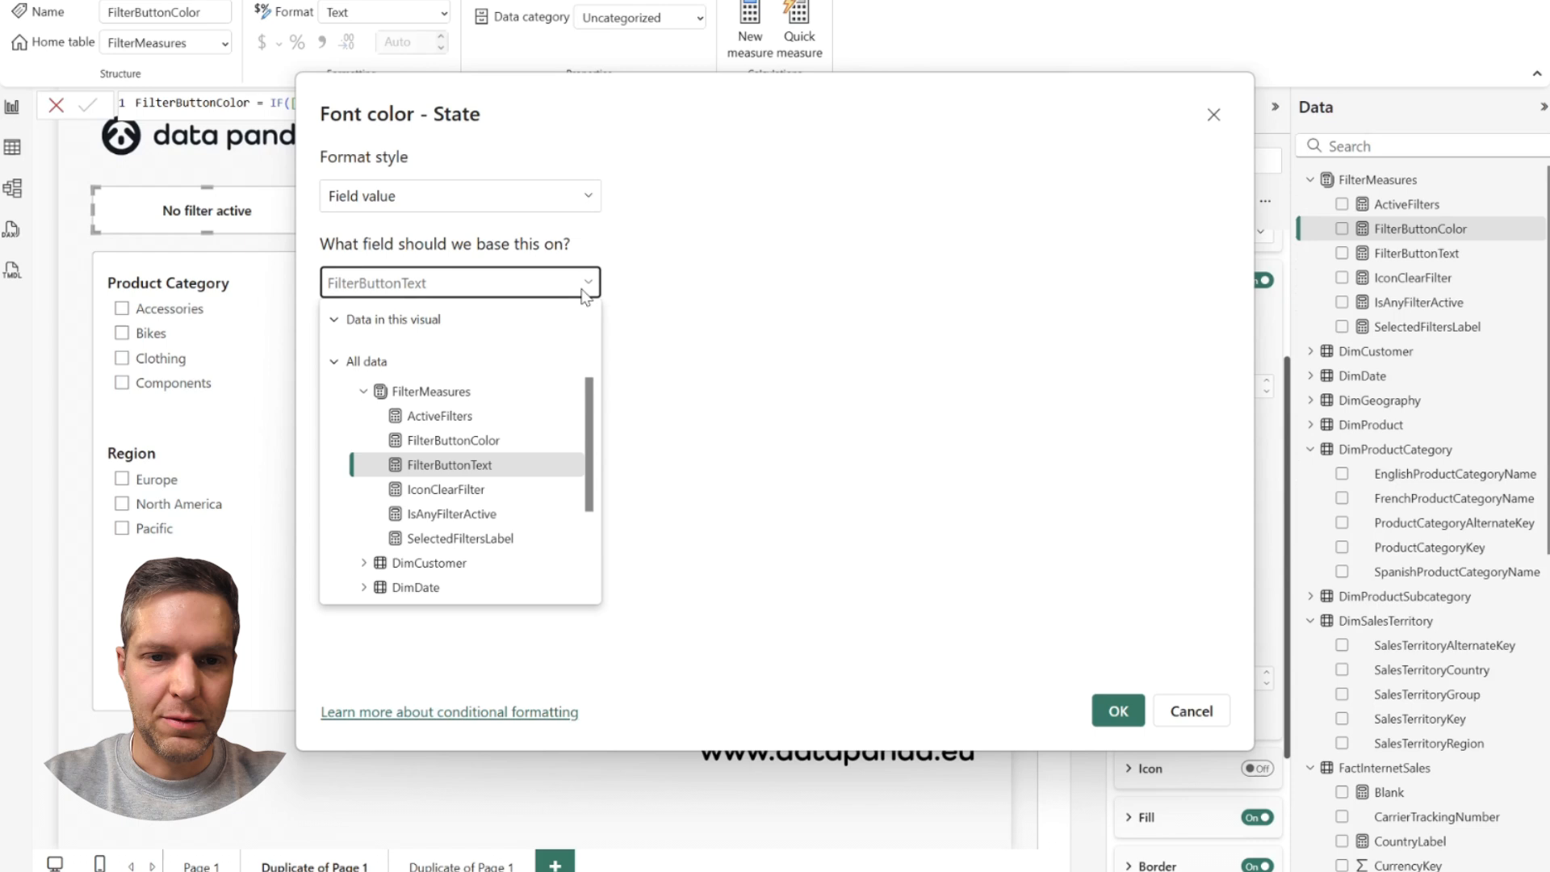
left_click(484, 440)
left_click(1116, 709)
Step: Base the button's On hover state font color on the FilterButtonColor measure, using the Field value format style
scroll(1195, 404, "up", 1)
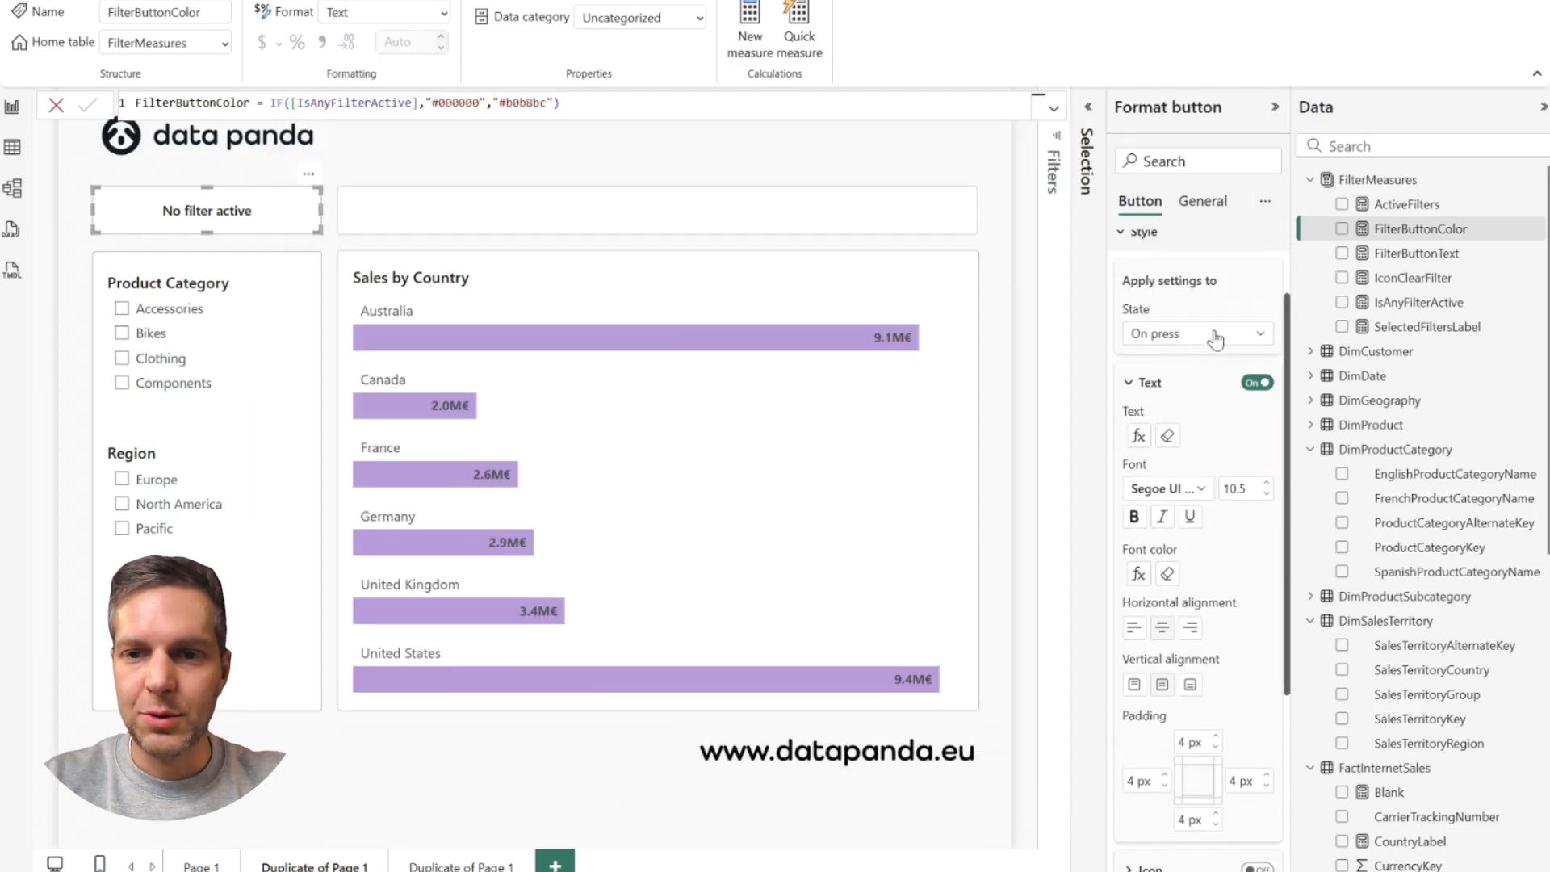
left_click(1195, 333)
left_click(1187, 391)
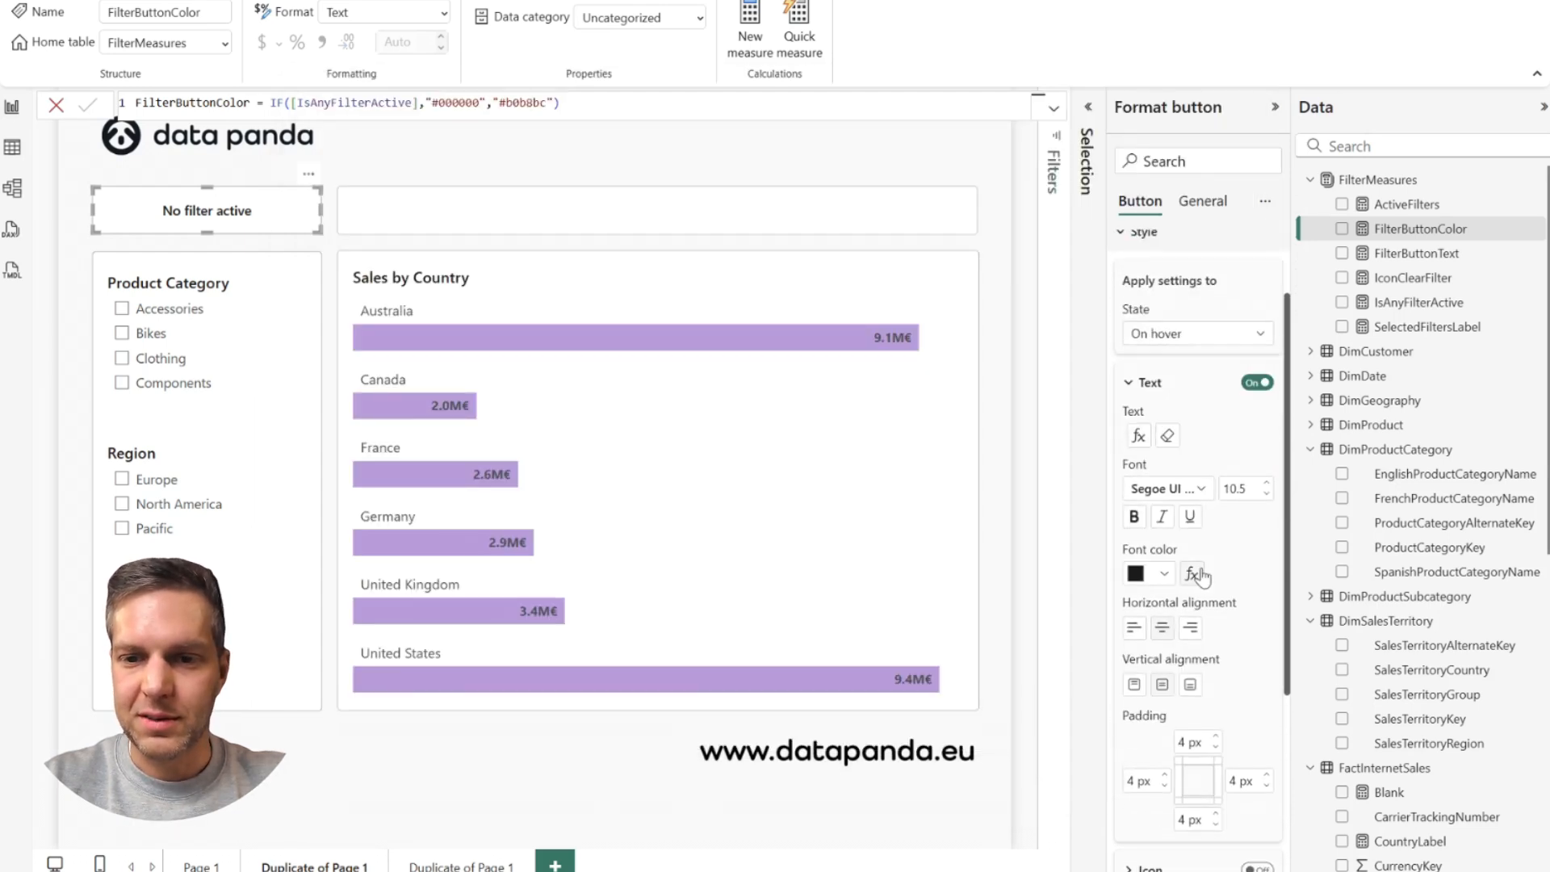
left_click(1197, 575)
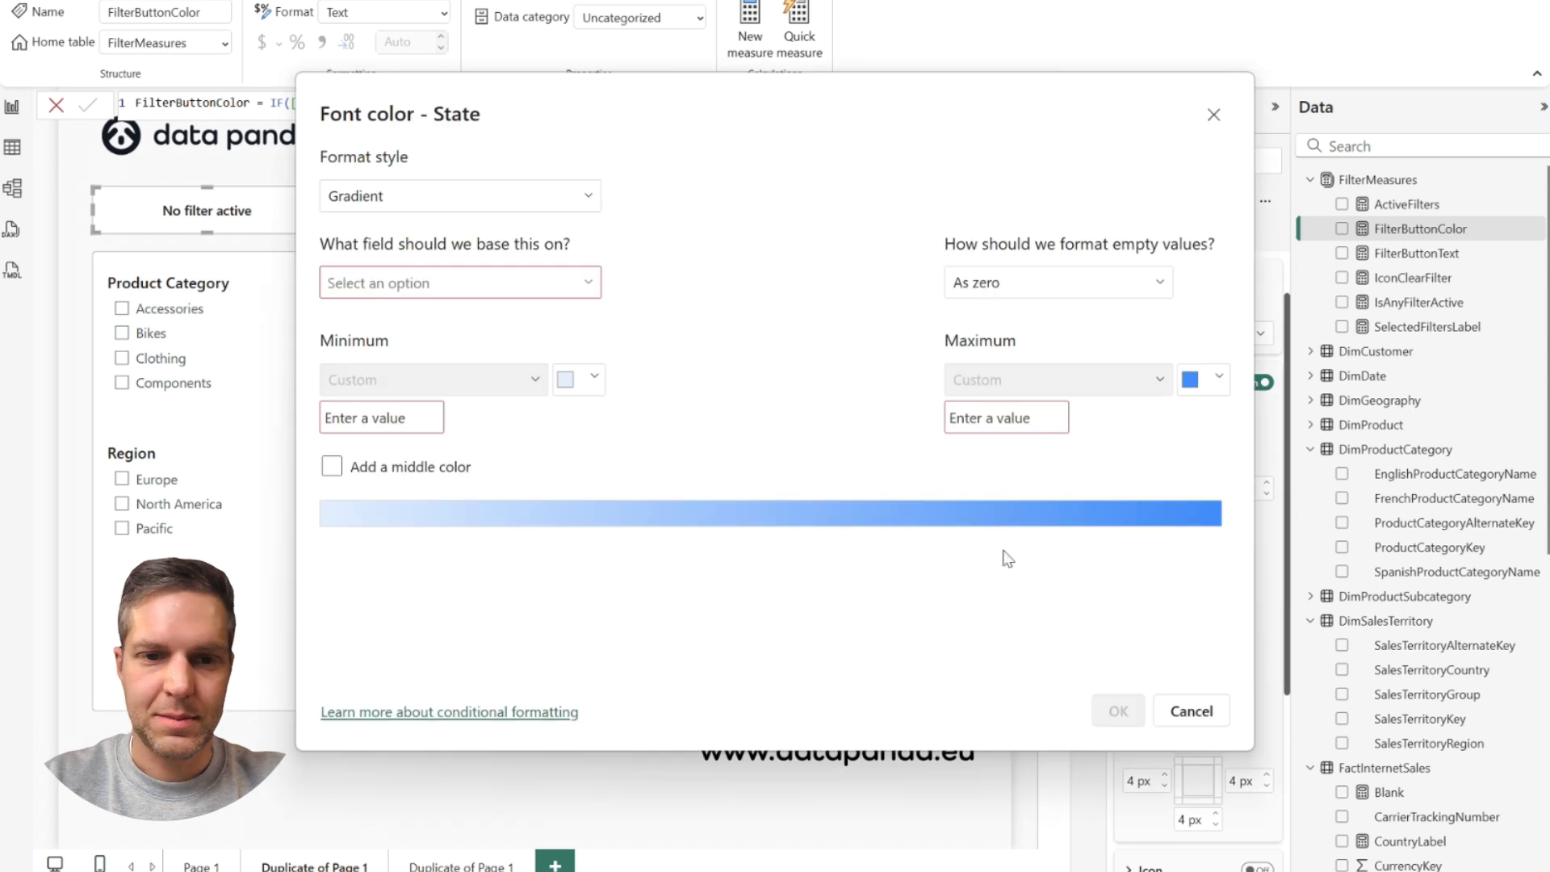
left_click(571, 208)
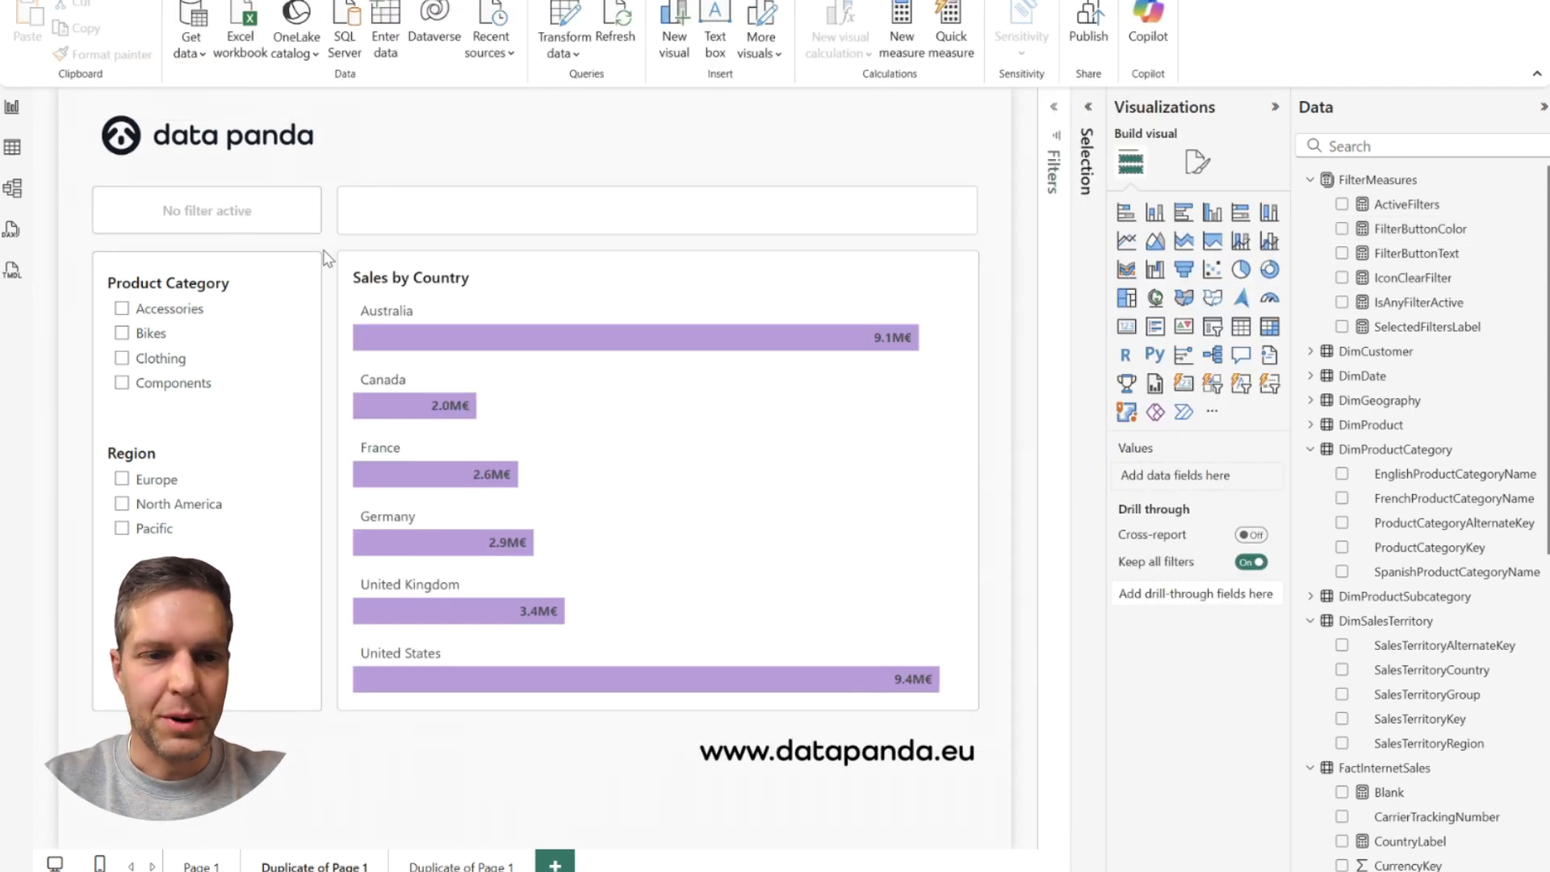
Step: Test the dynamic font color by applying and removing filters on Region Europe and on Product Category Bikes and Clothing
left_click(149, 482)
left_click(150, 486)
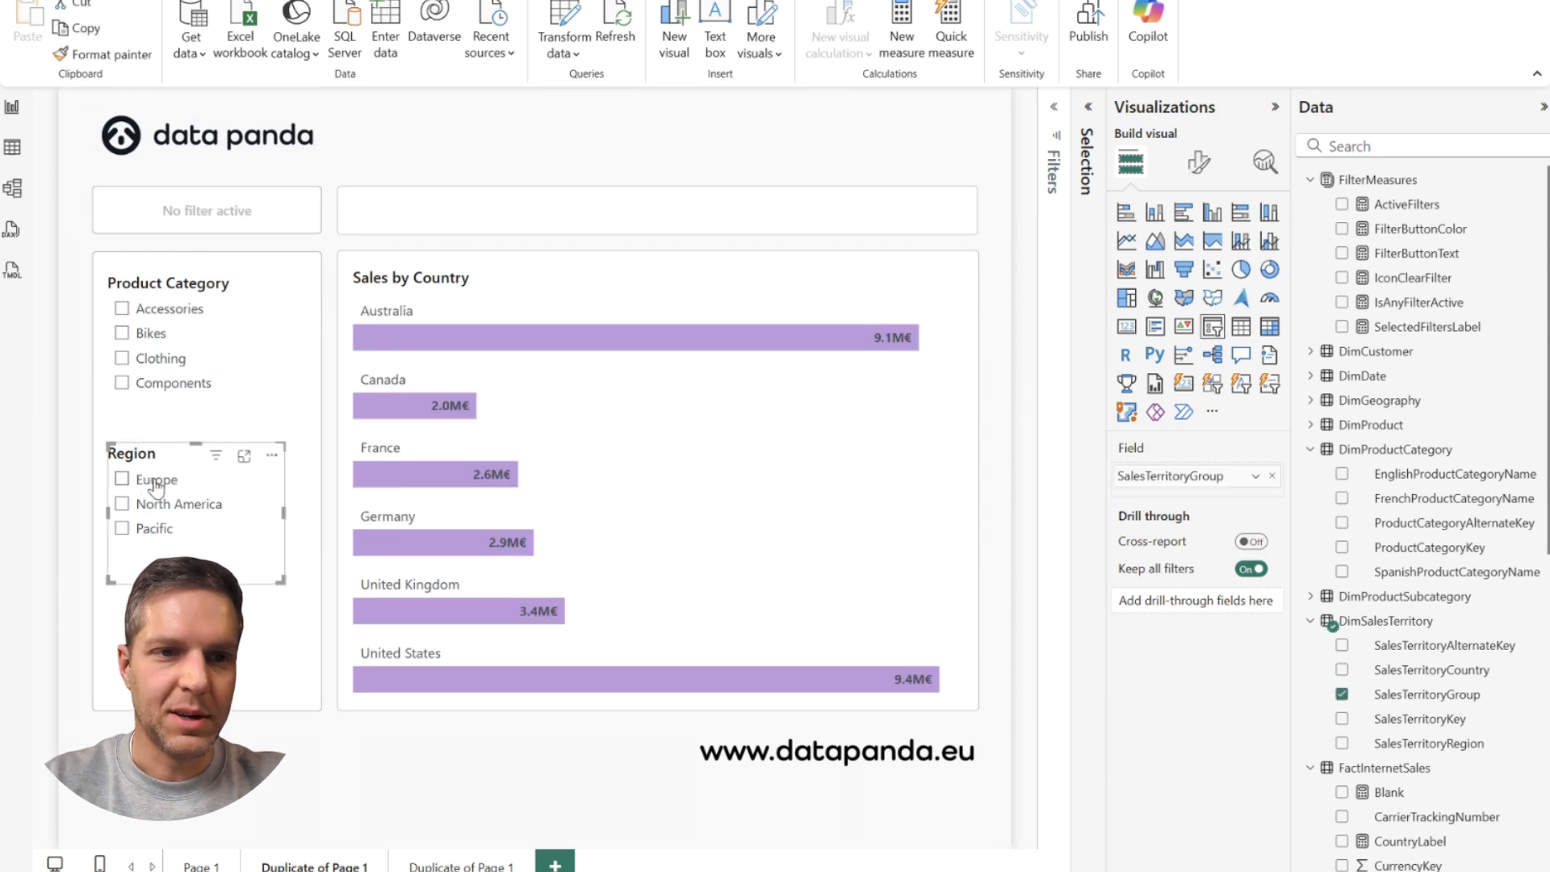
left_click(152, 364)
left_click(151, 336)
left_click(151, 336)
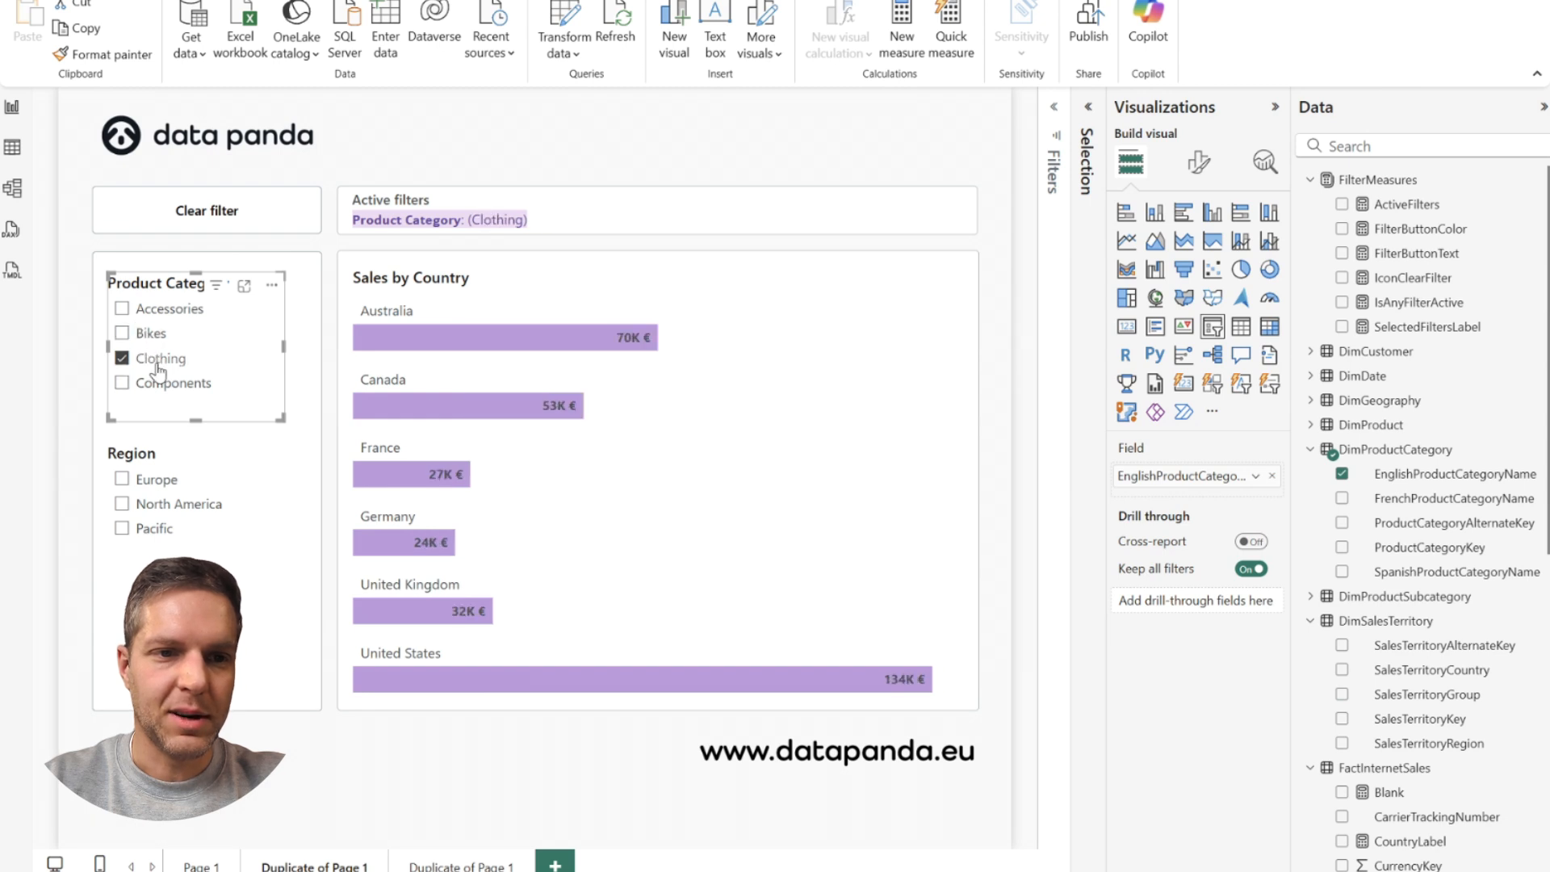
left_click(155, 360)
left_click(337, 338)
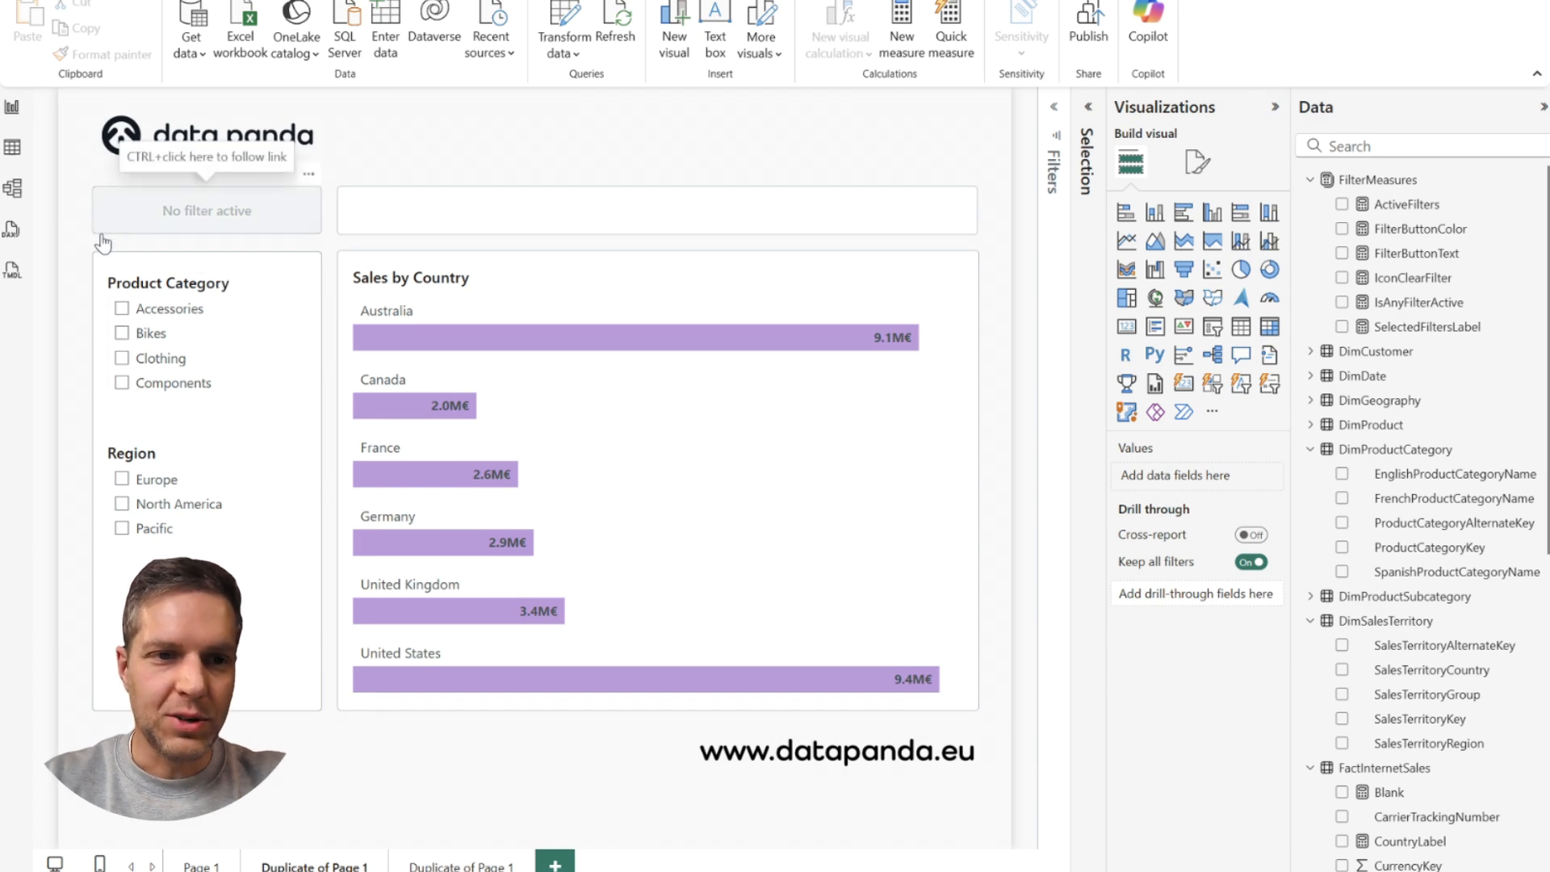
Step: Turn on the icon for the button's Default state and set its icon type to Custom
left_click(310, 235)
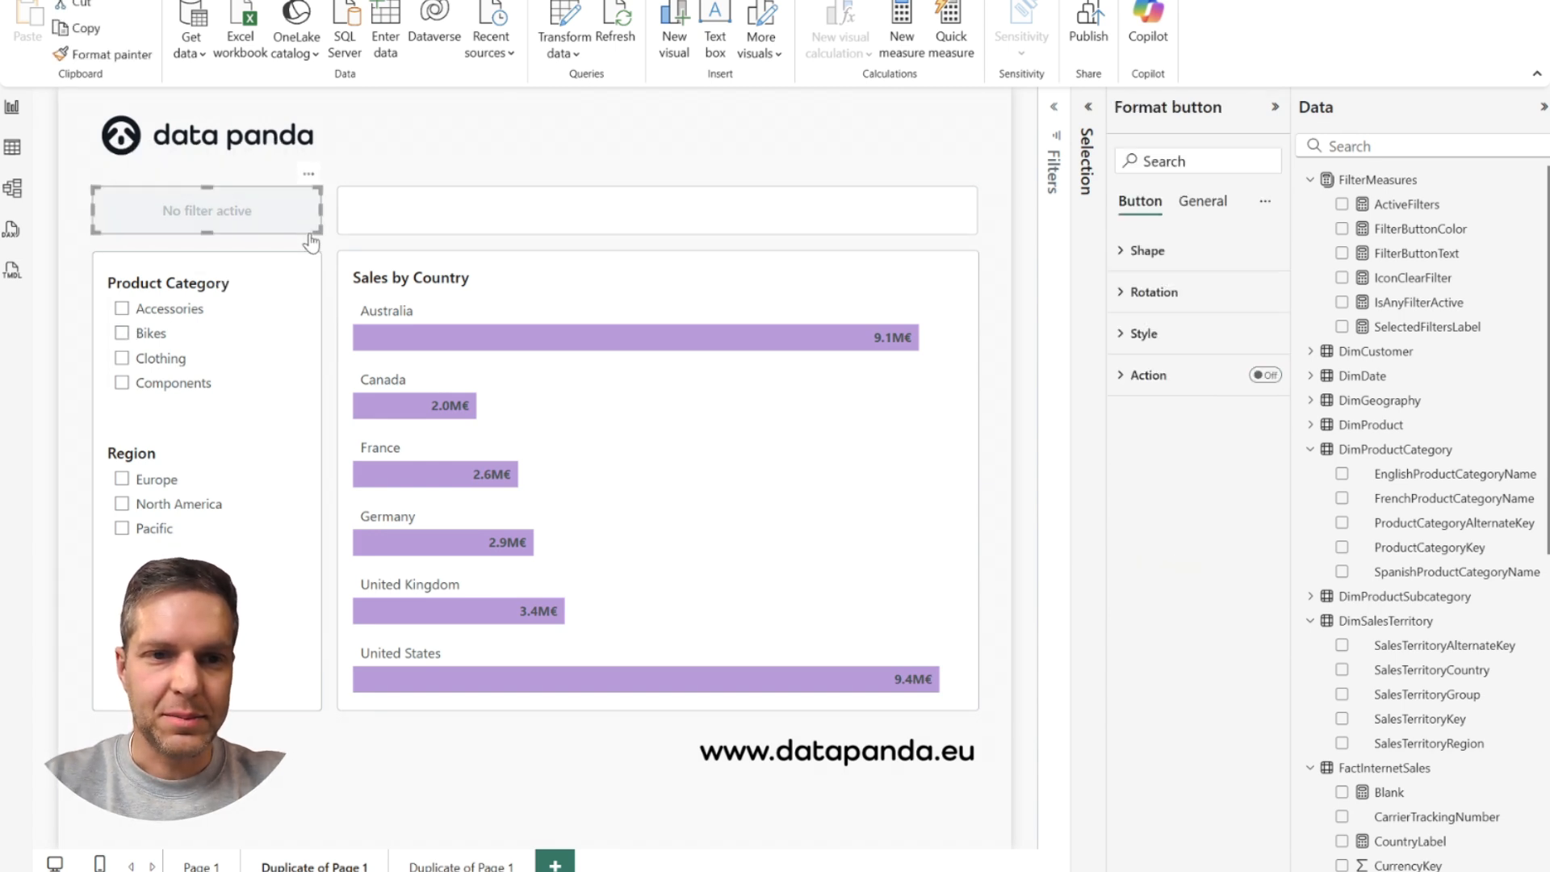
left_click(1121, 340)
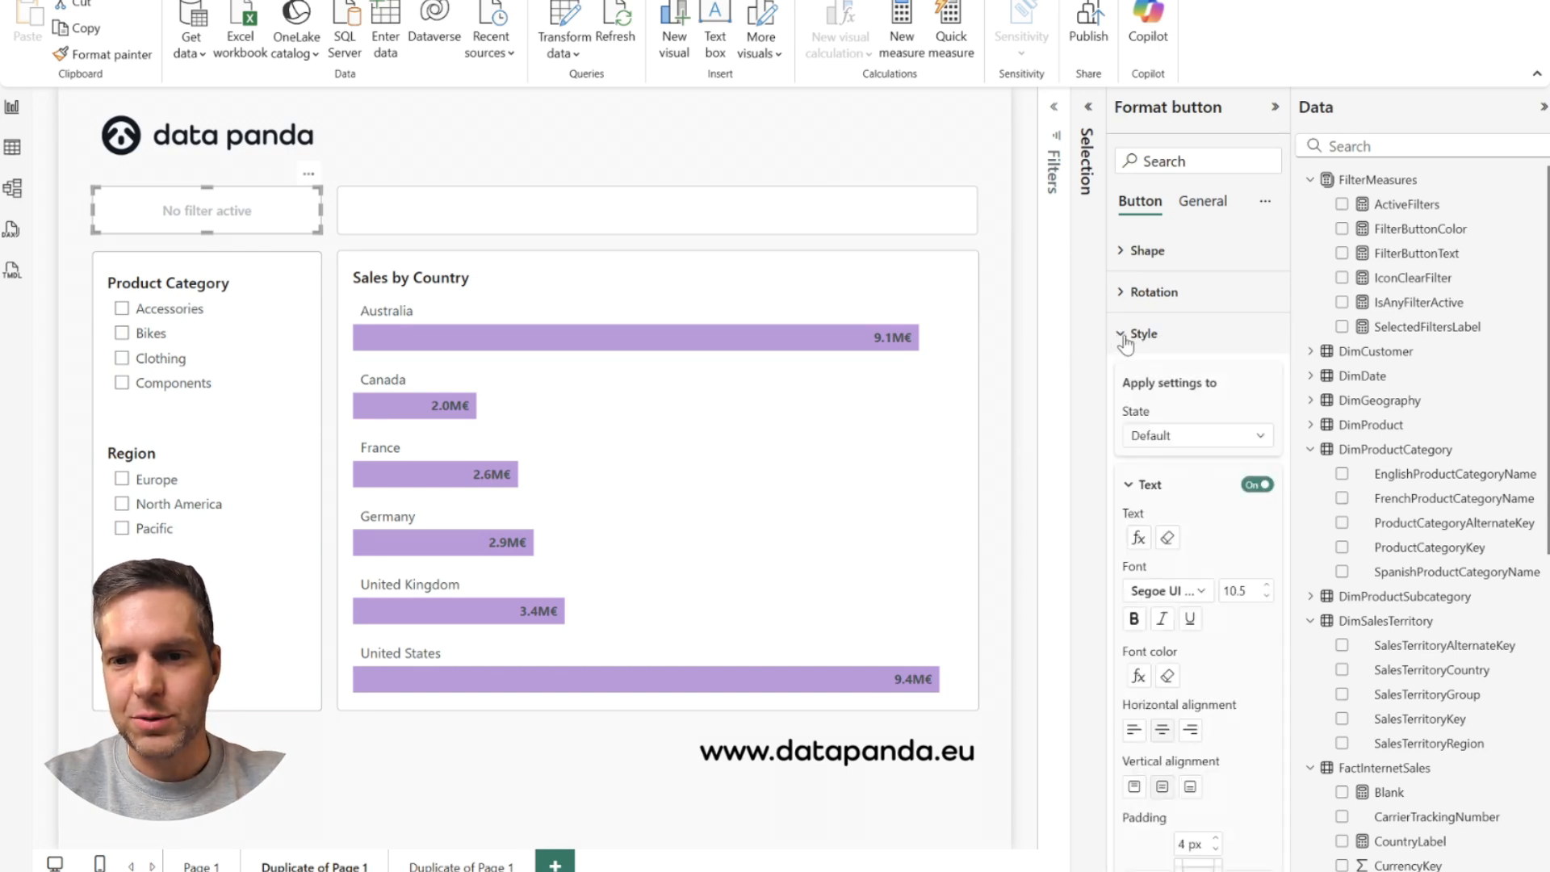
left_click(1150, 488)
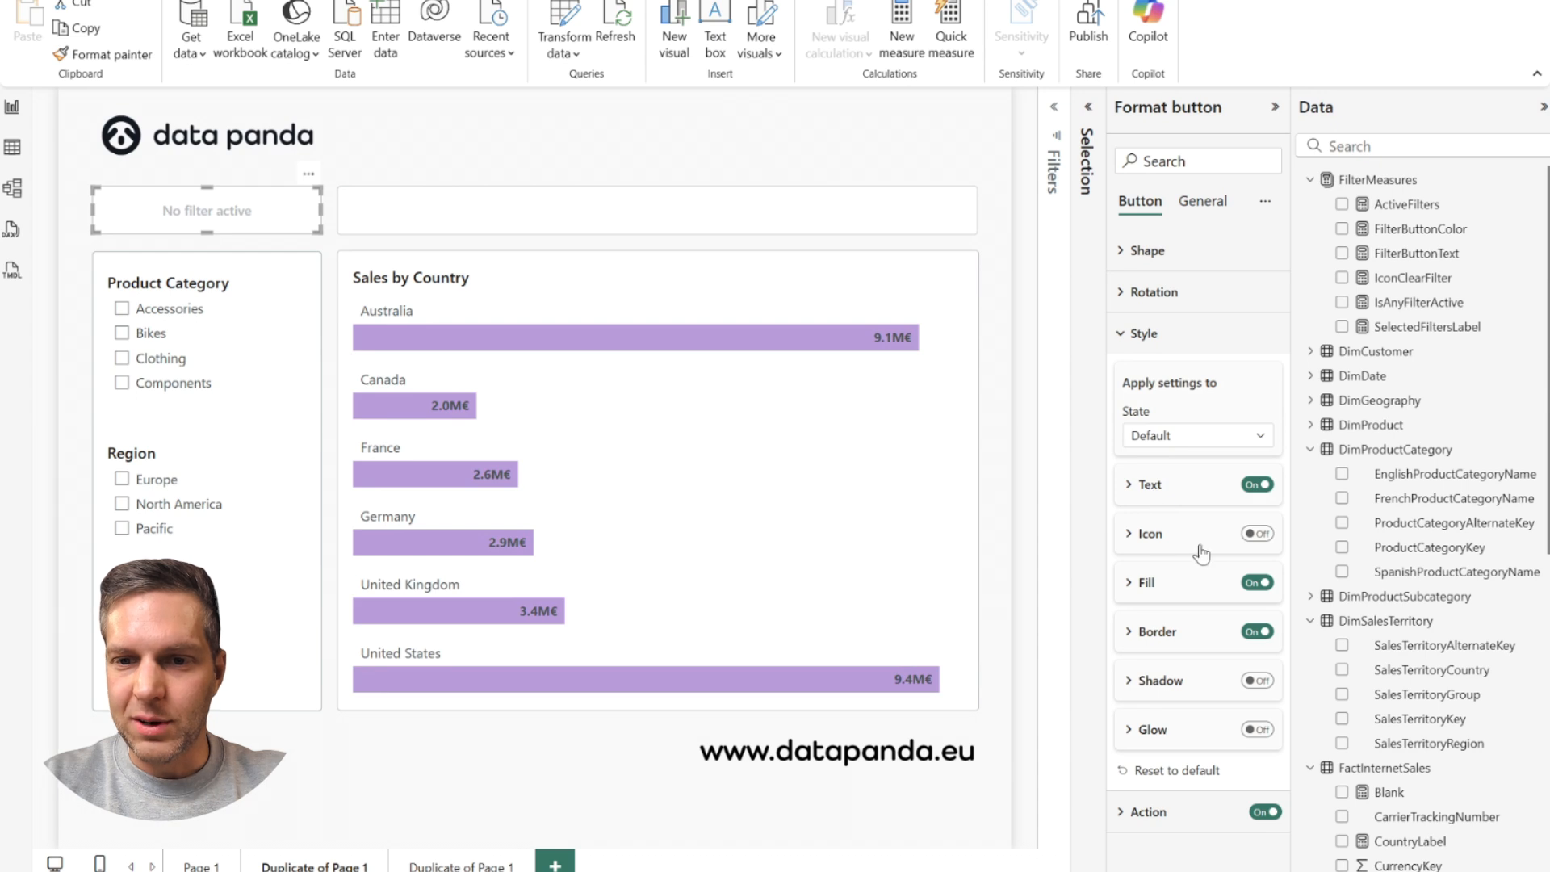
left_click(1257, 534)
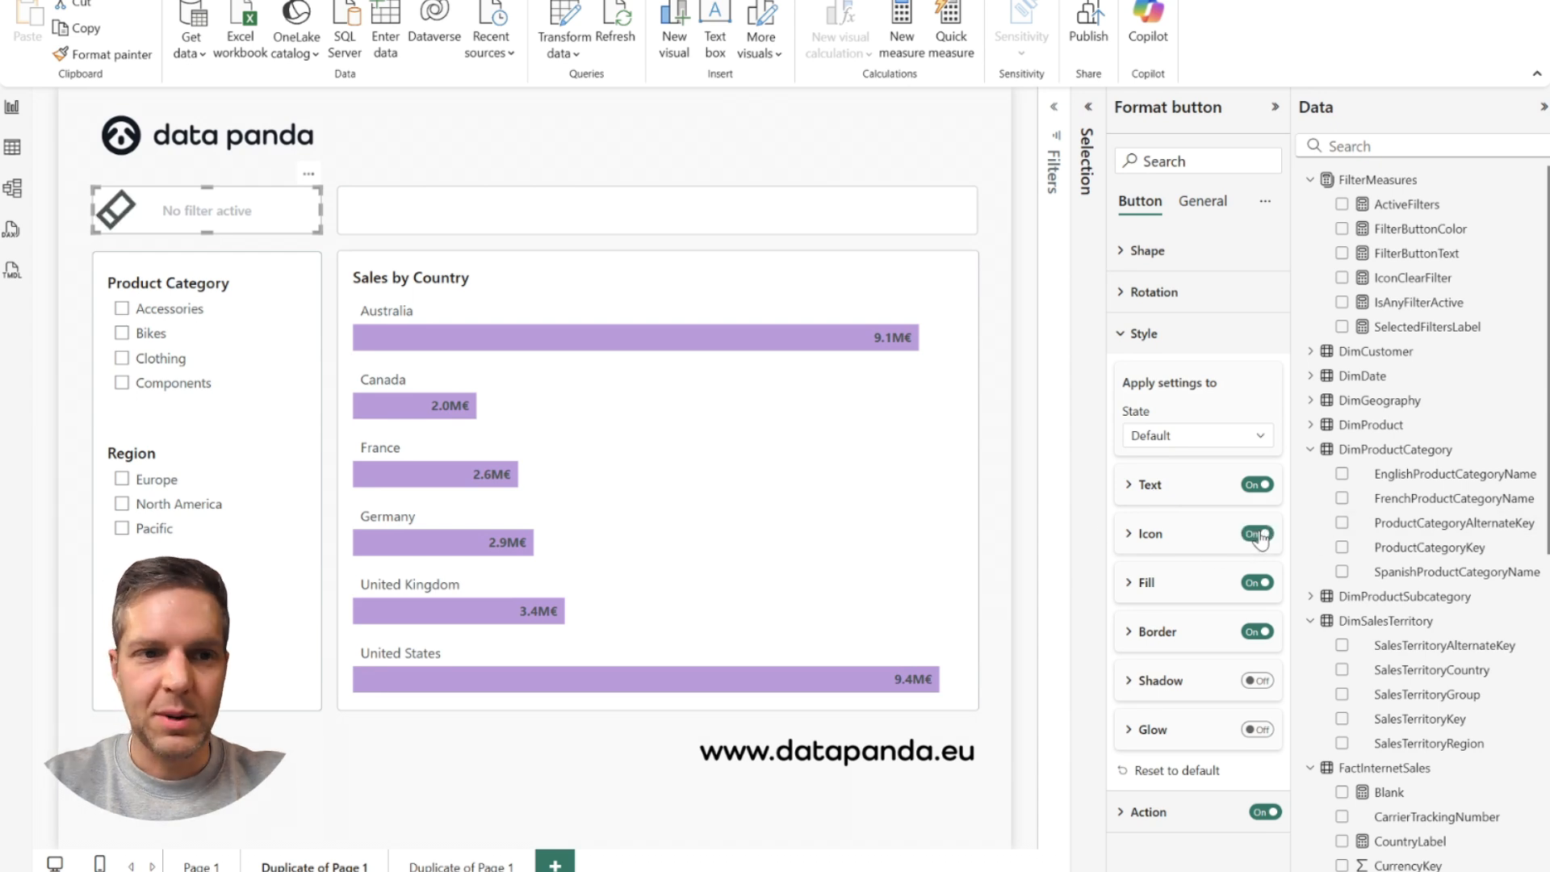
left_click(1126, 536)
scroll(1198, 561, "down", 2)
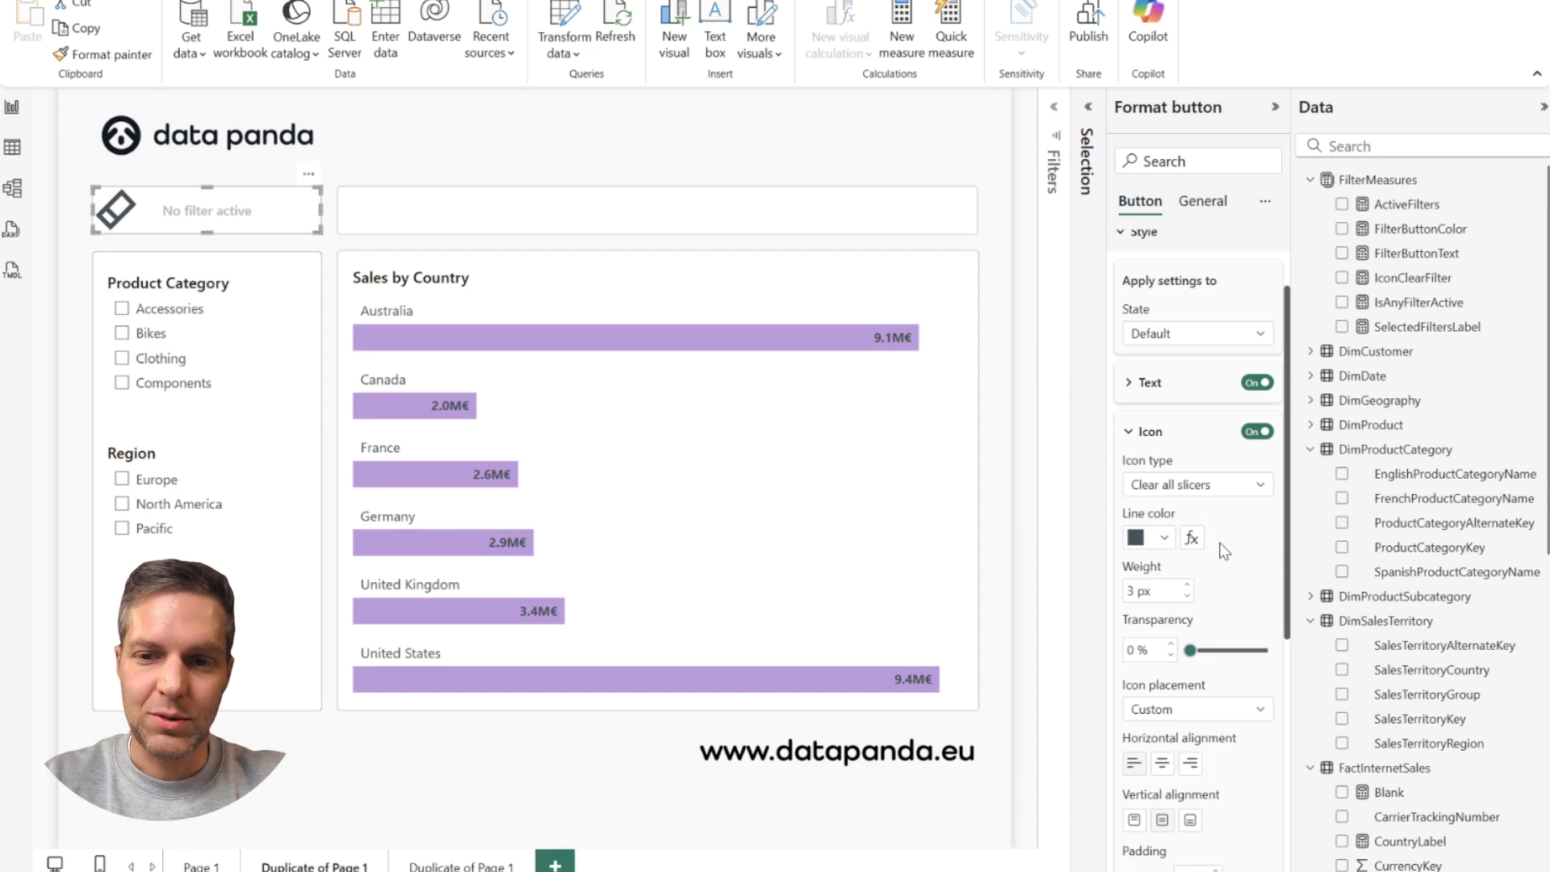
left_click(1195, 486)
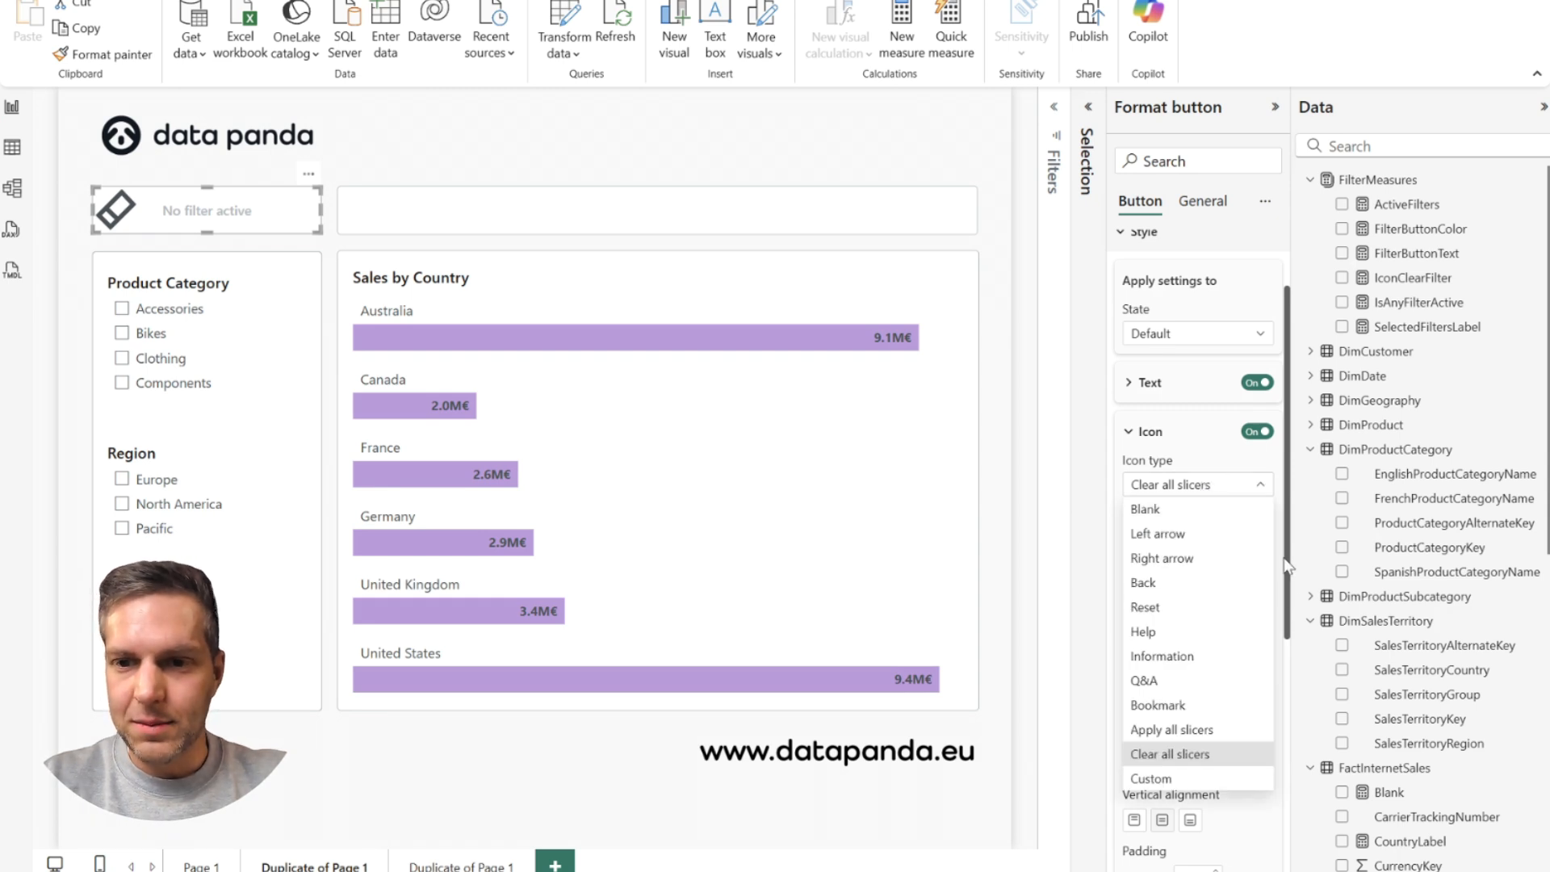
left_click(1190, 780)
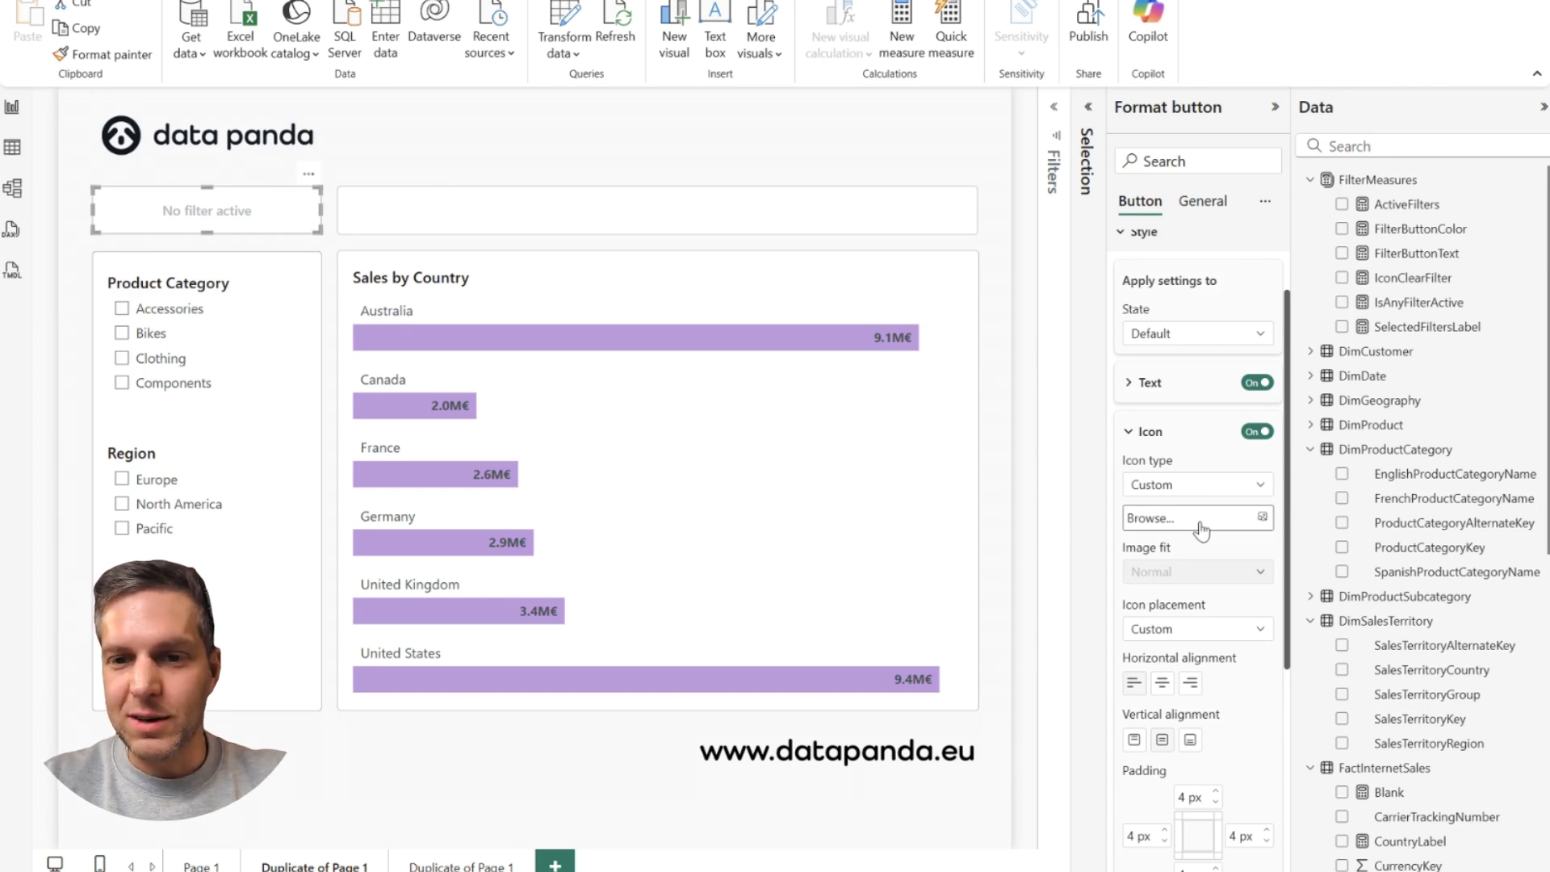
right_click(1180, 549)
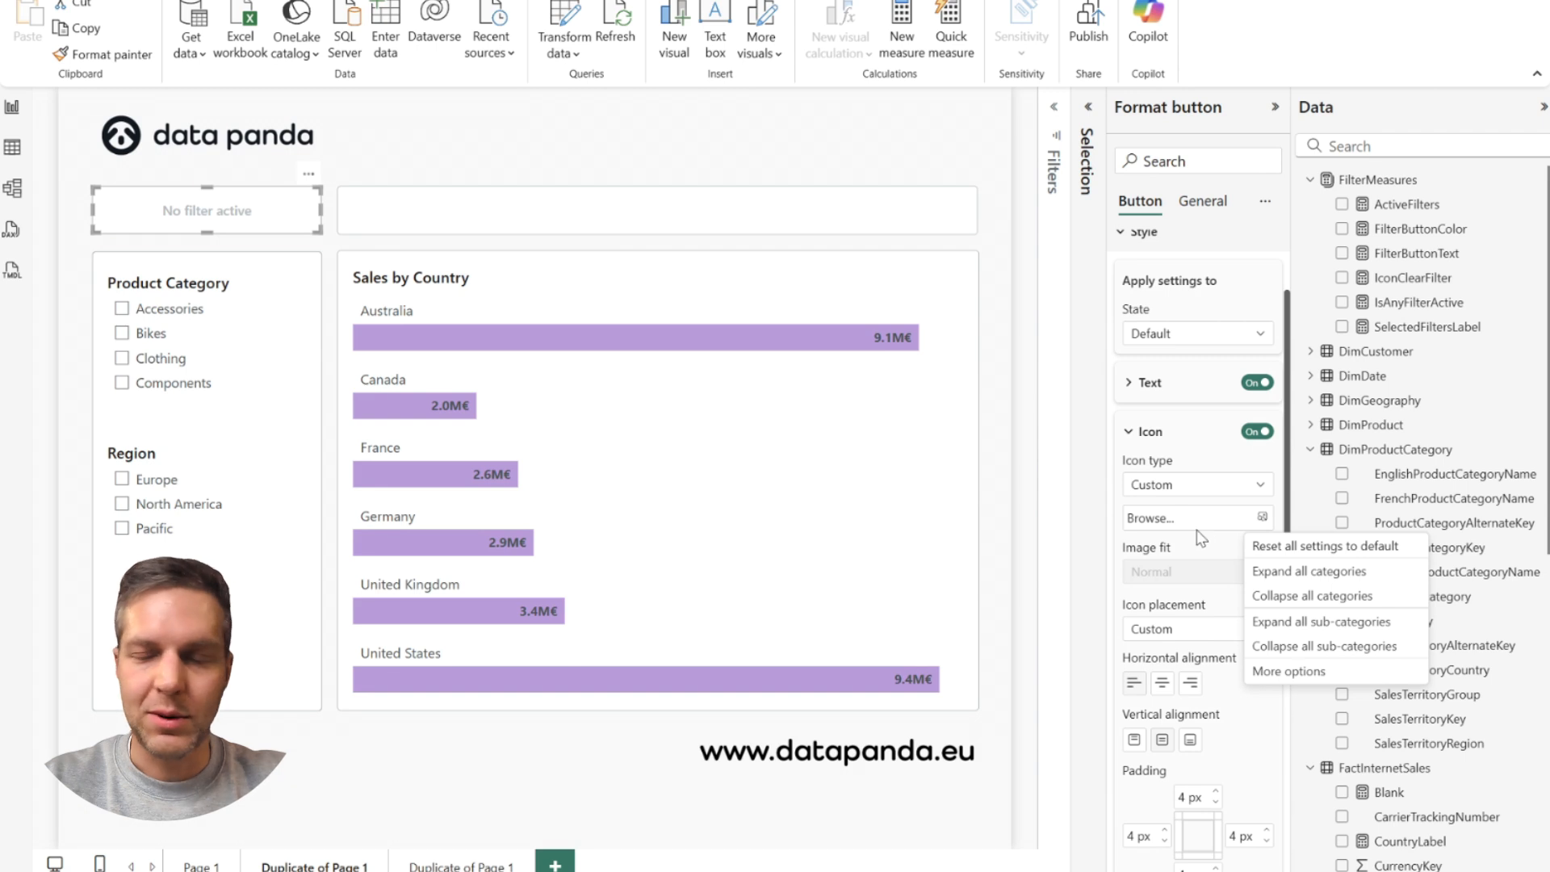
left_click(1195, 443)
right_click(1195, 442)
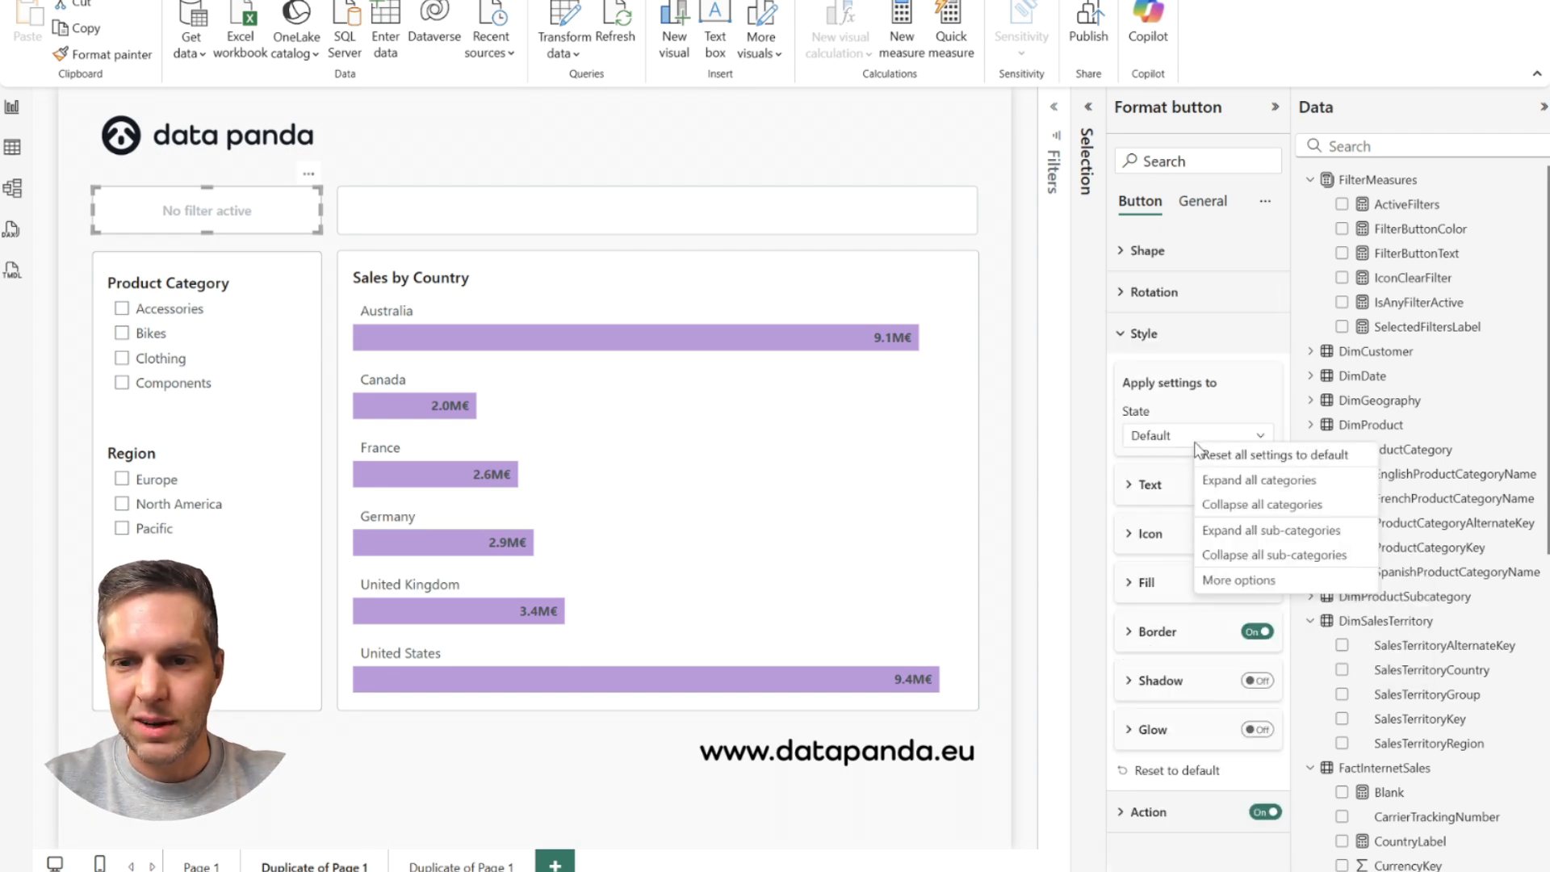
left_click(1146, 534)
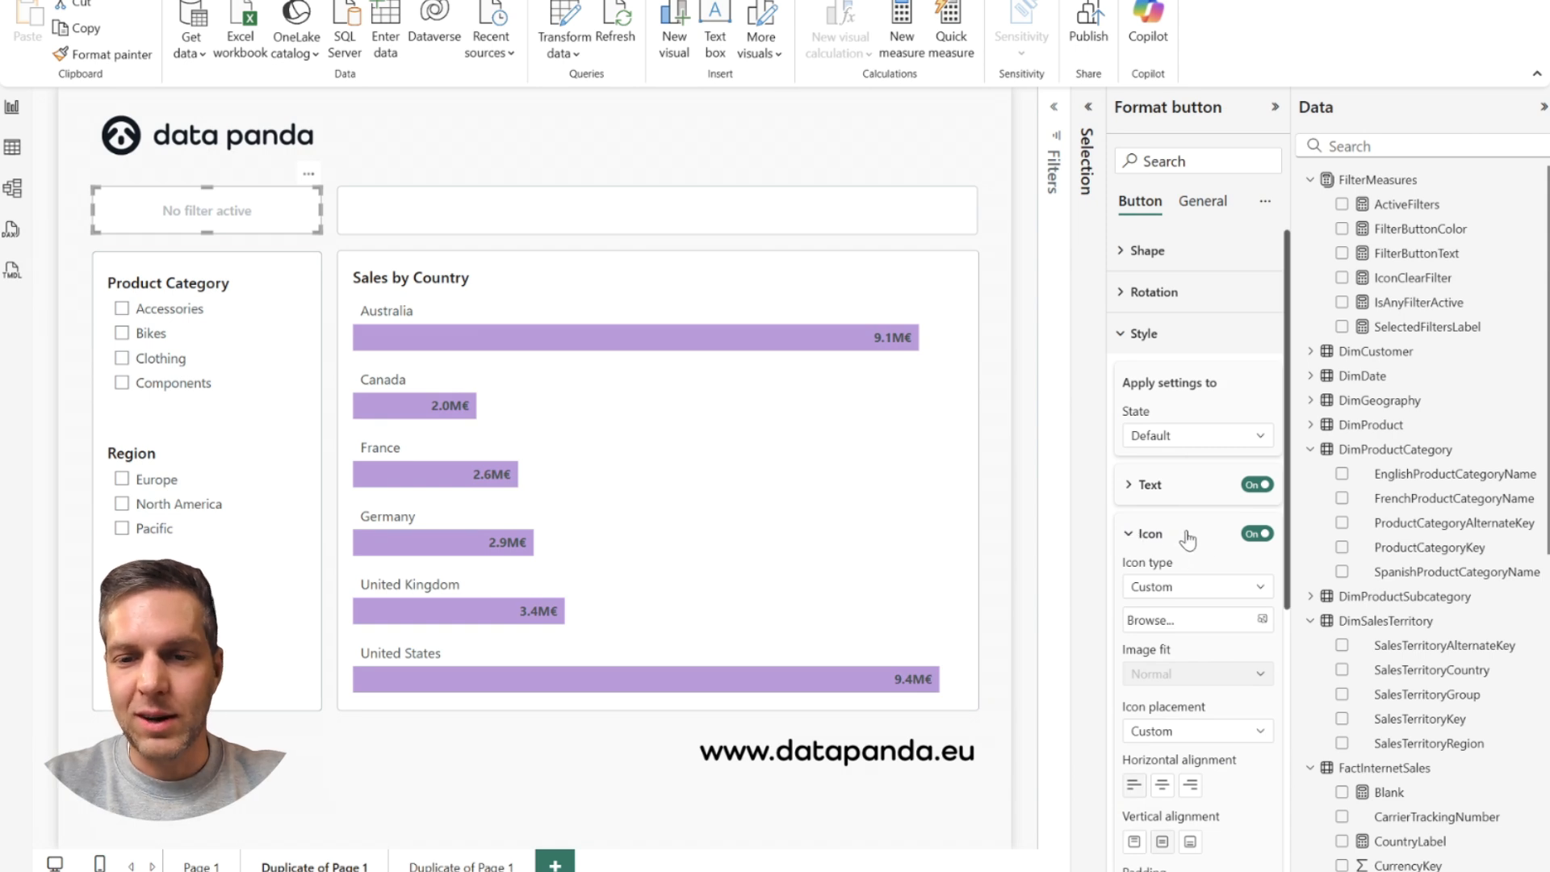
Step: Turn off the icon for the button's Default state and collapse its icon settings
scroll(1185, 538, "down", 2)
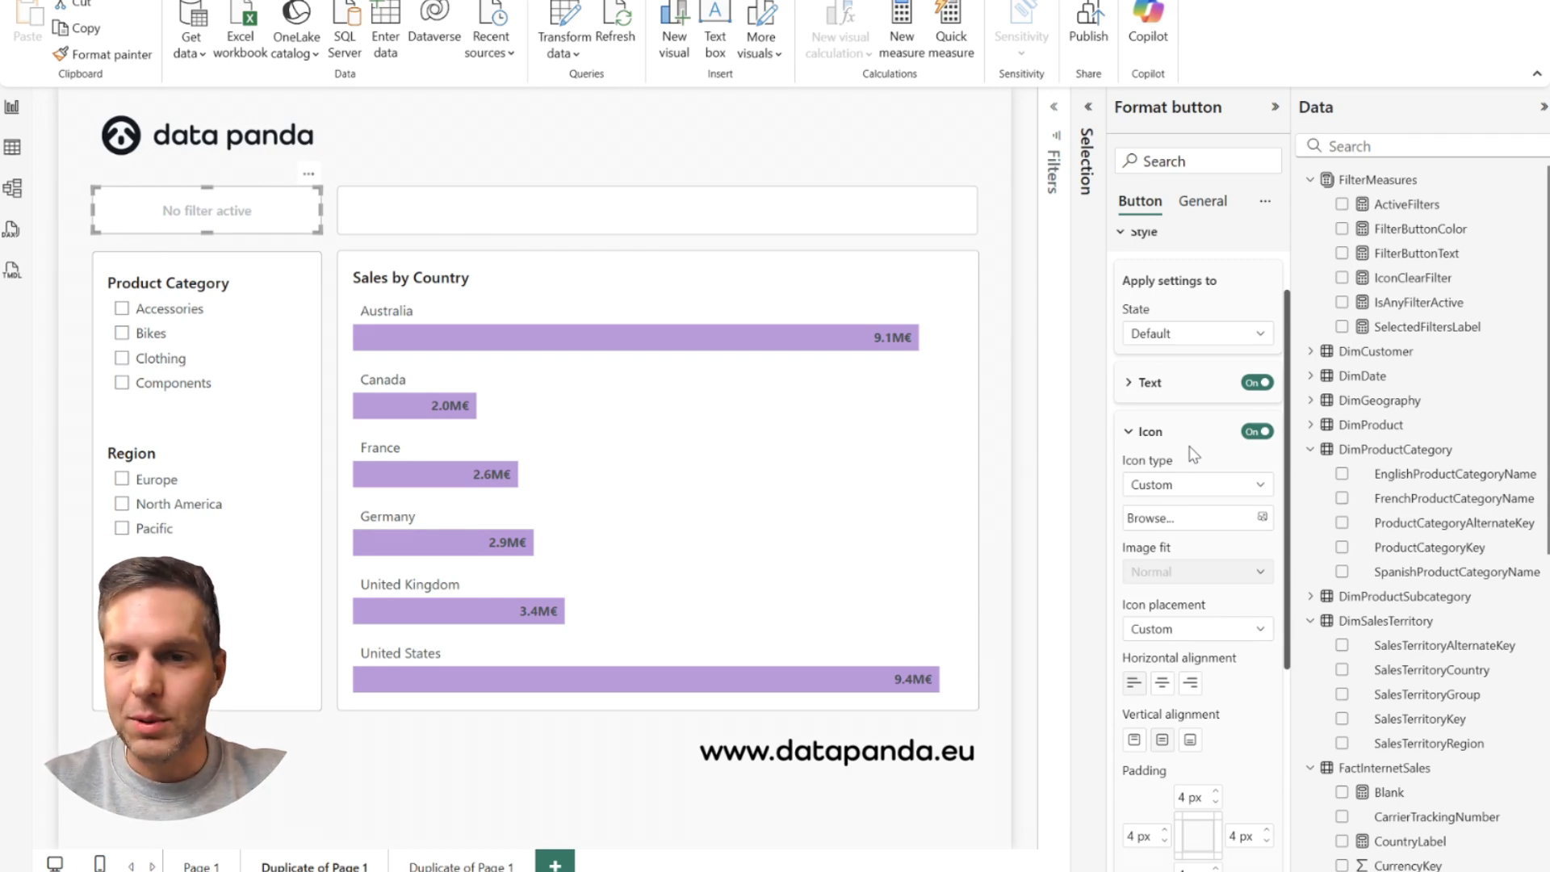
left_click(1254, 433)
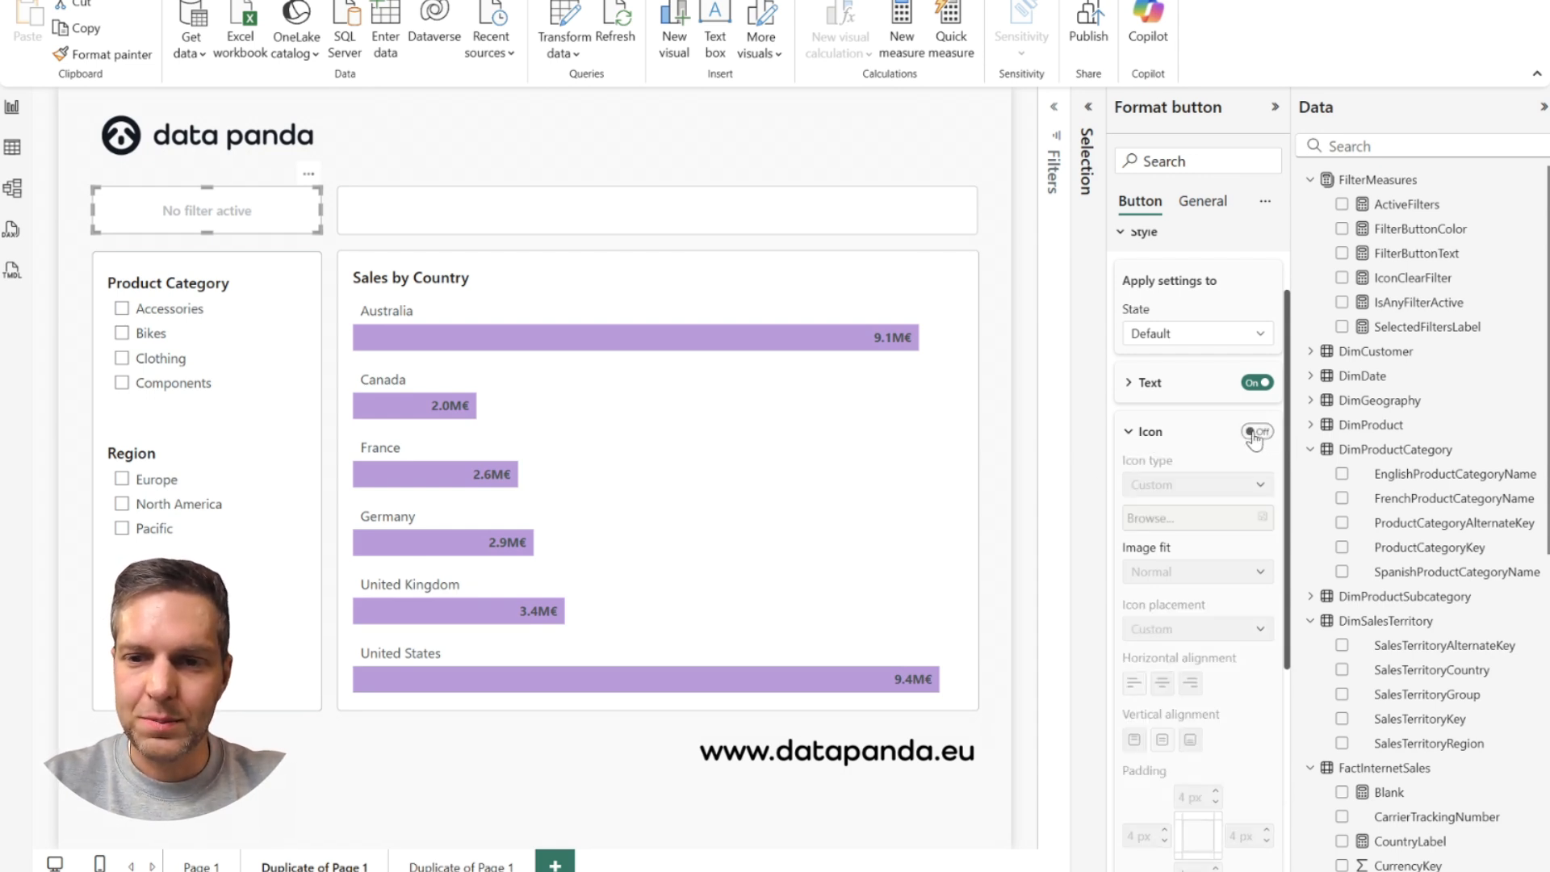
left_click(1142, 432)
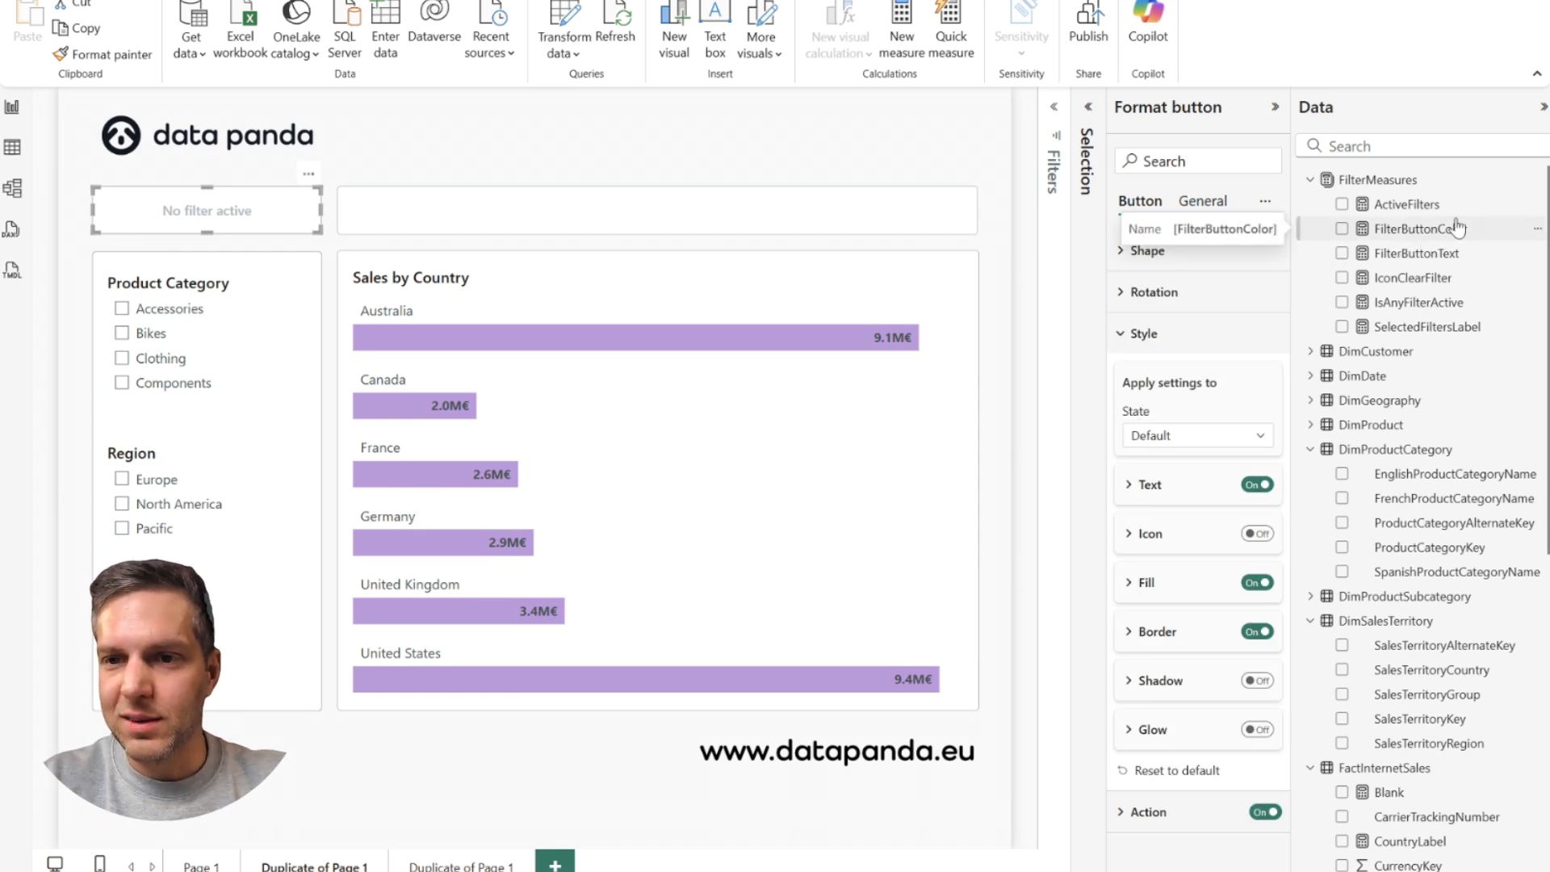
Step: Examine the IconClearFilter measure's DAX, including its Cross variable and the FilterButtonColor reference in the SVG stroke
left_click(1411, 283)
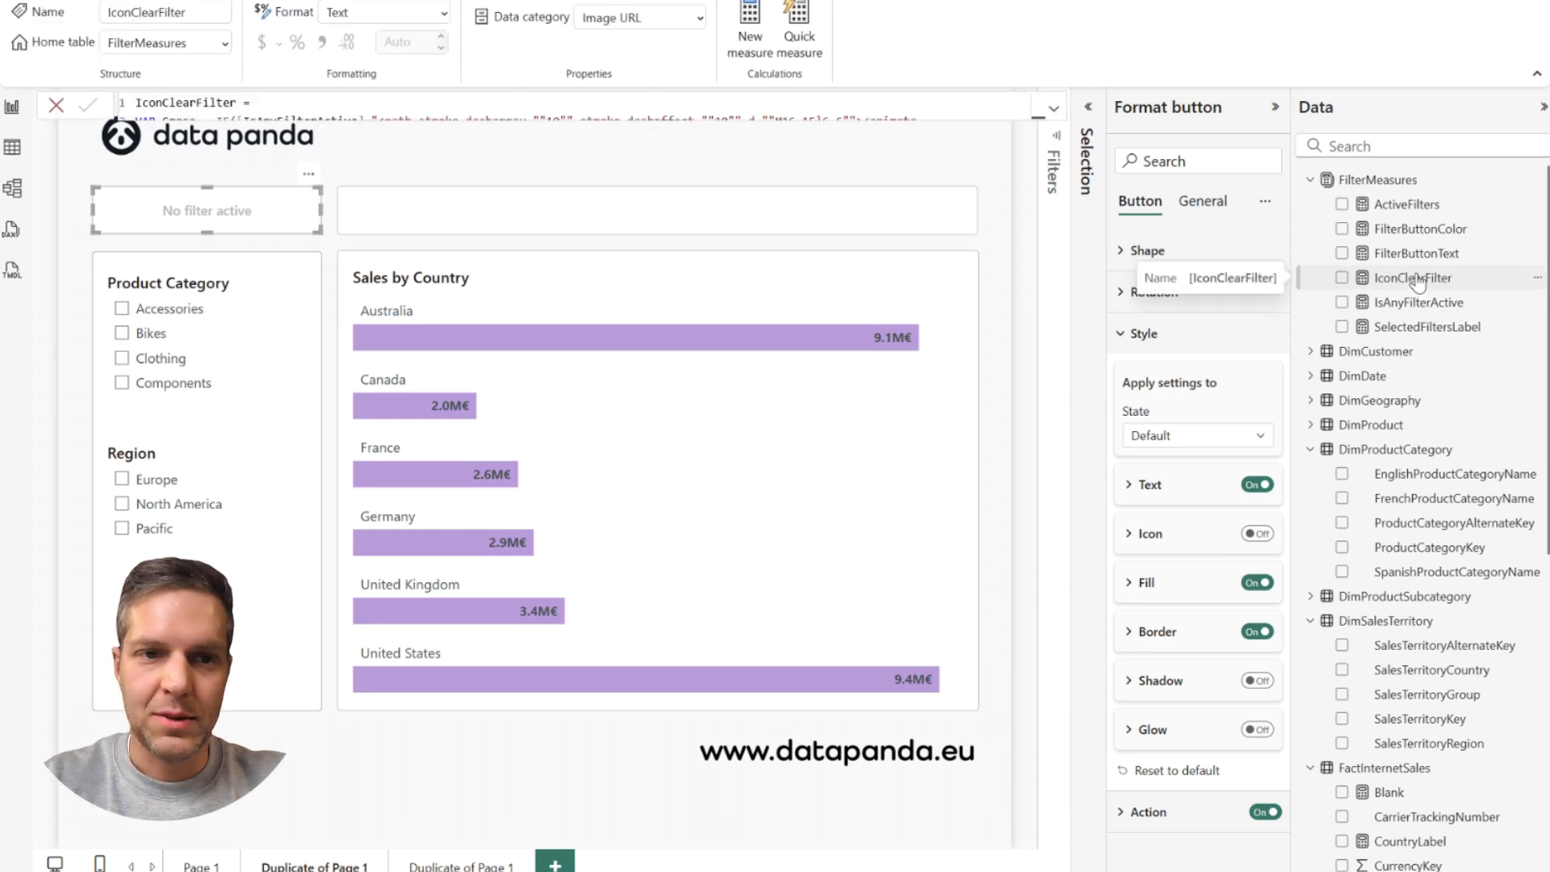
left_click(1054, 108)
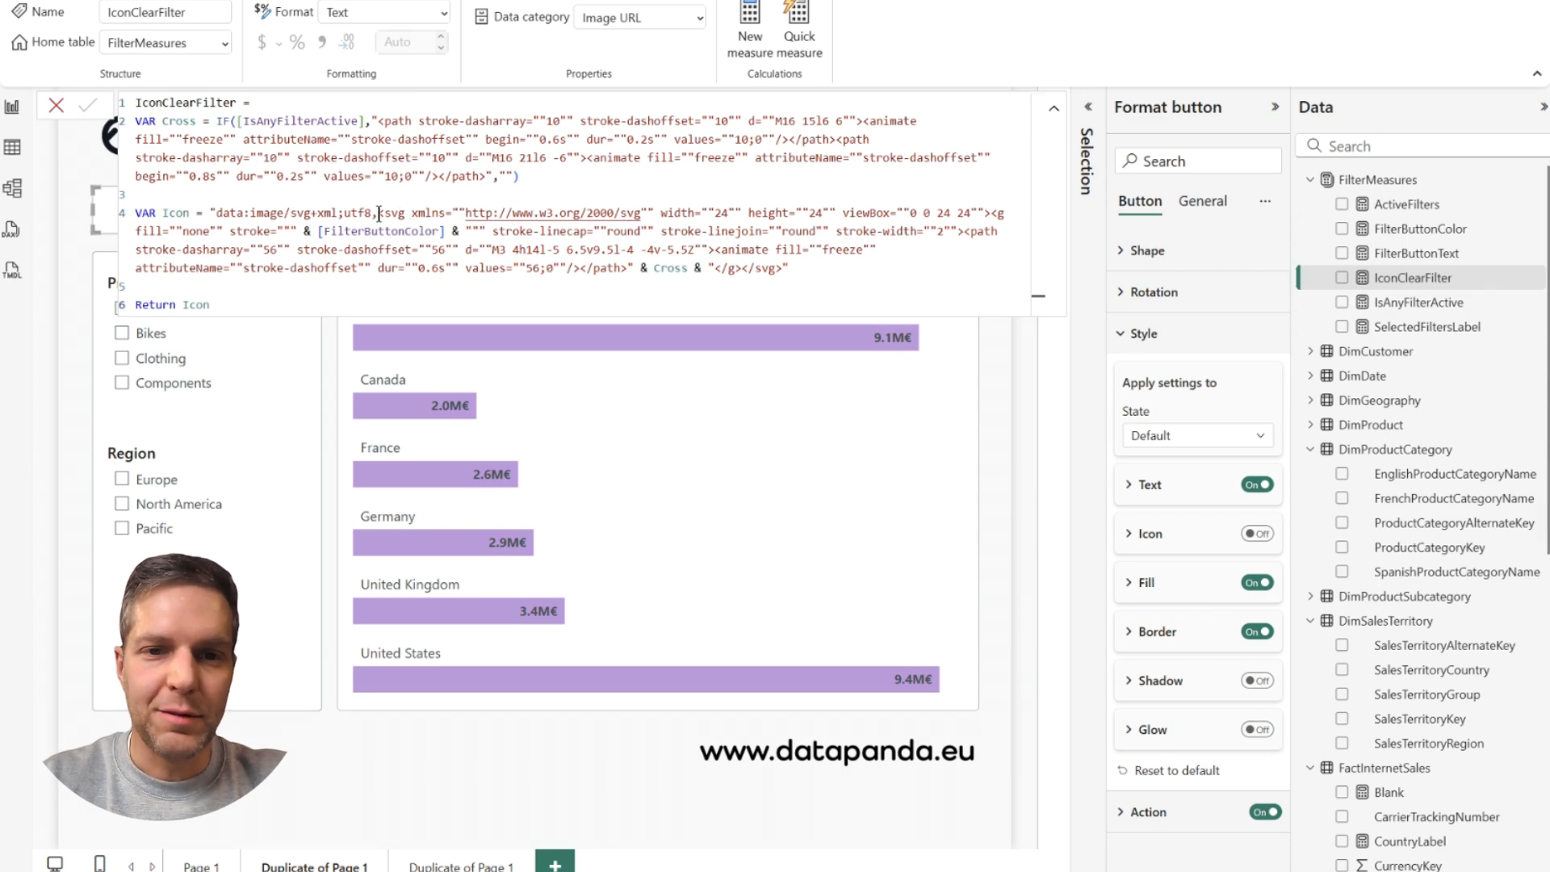
left_click(556, 190)
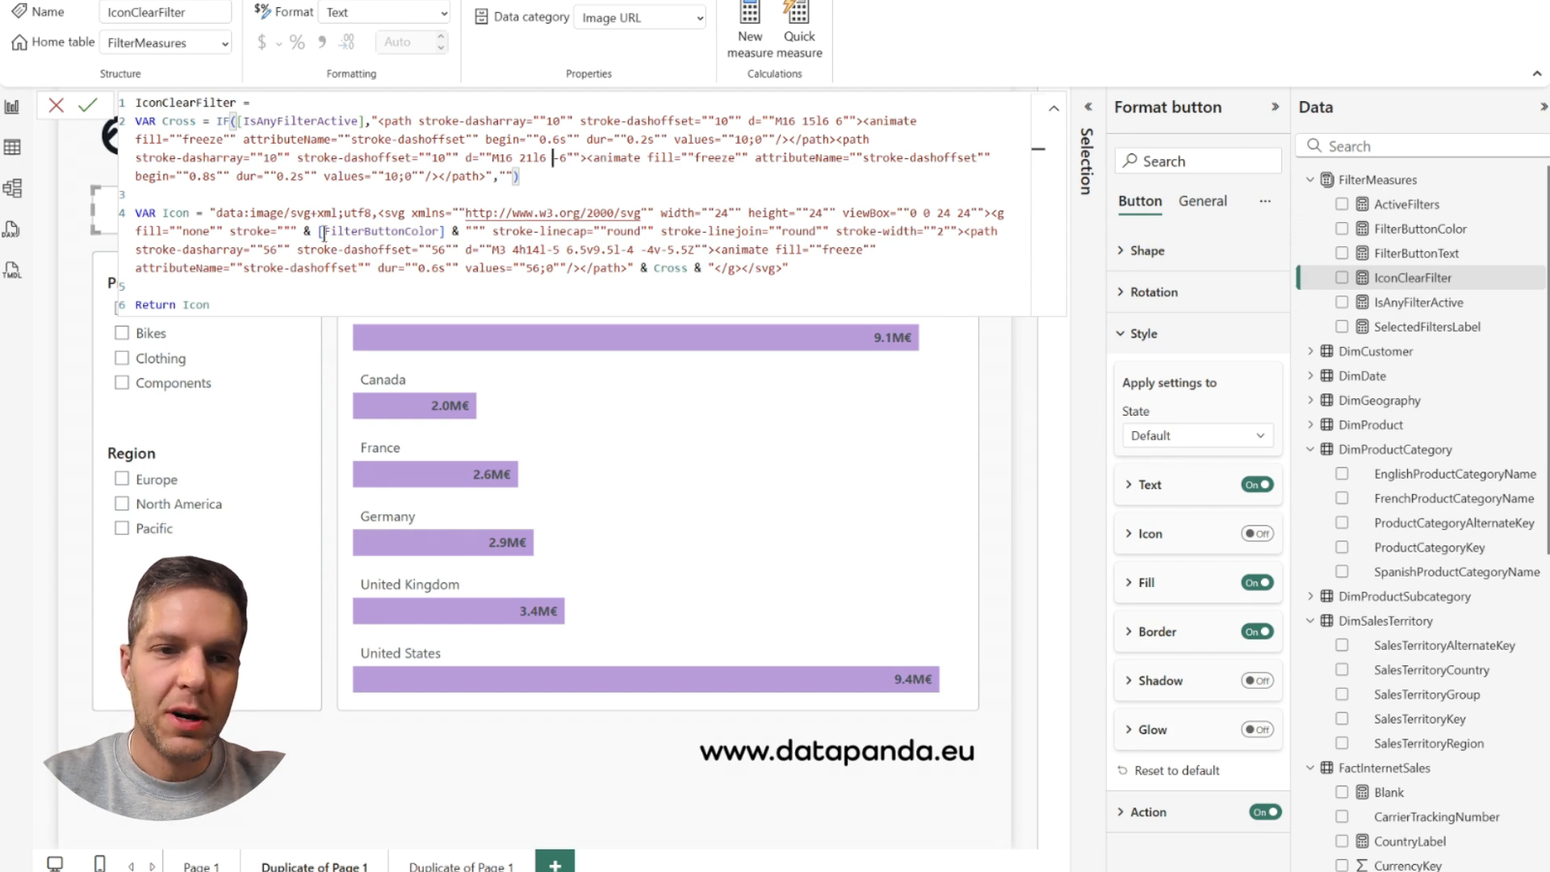
left_click_drag(318, 231, 447, 231)
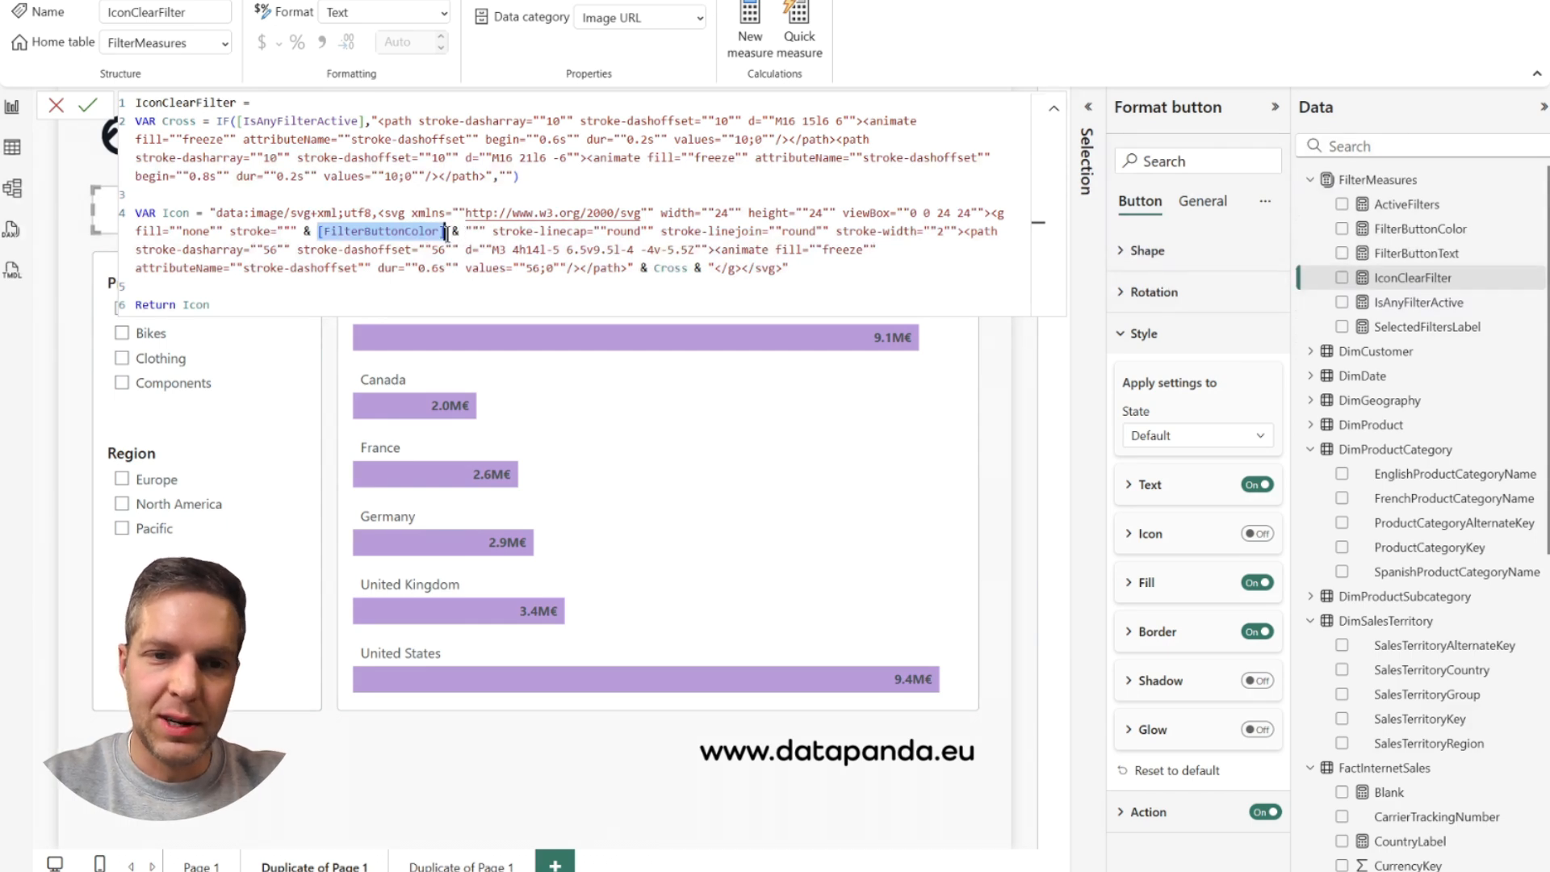
left_click(447, 232)
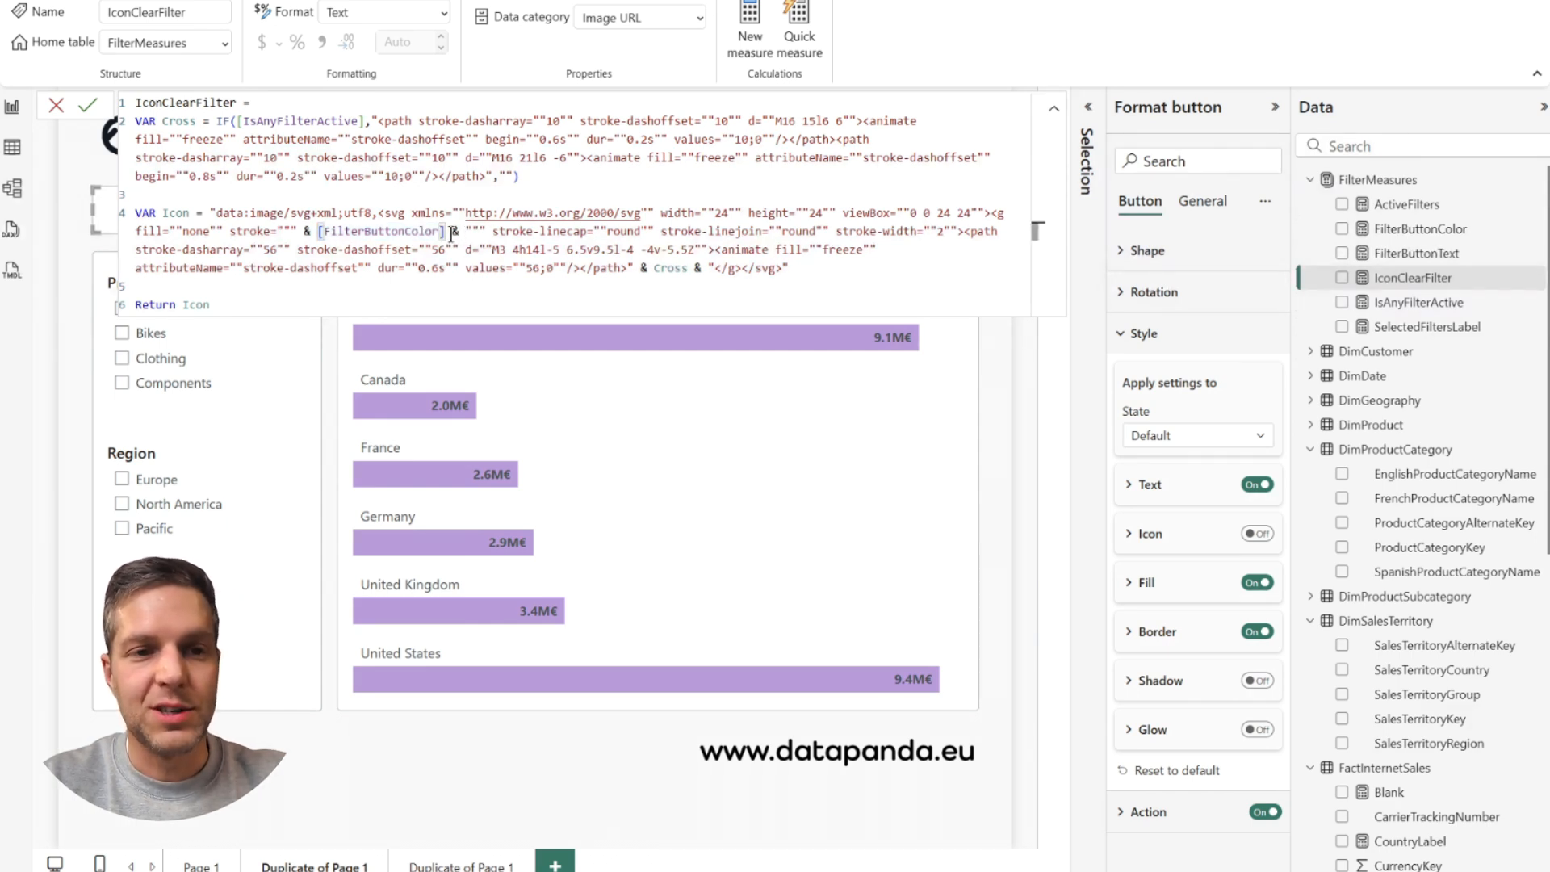
left_click(531, 176)
left_click(175, 121)
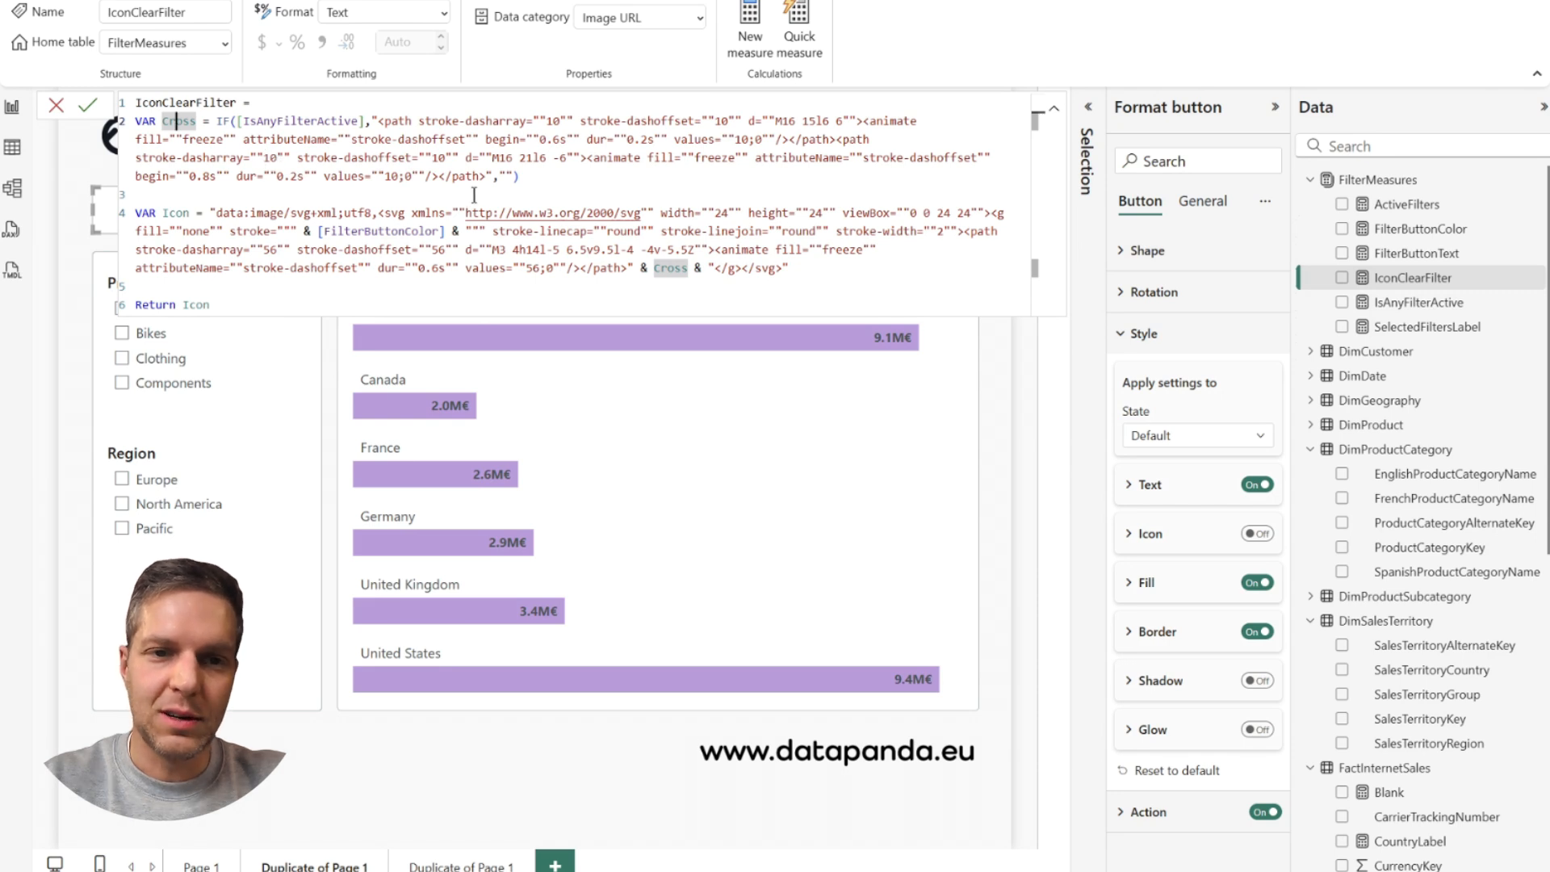
left_click(549, 183)
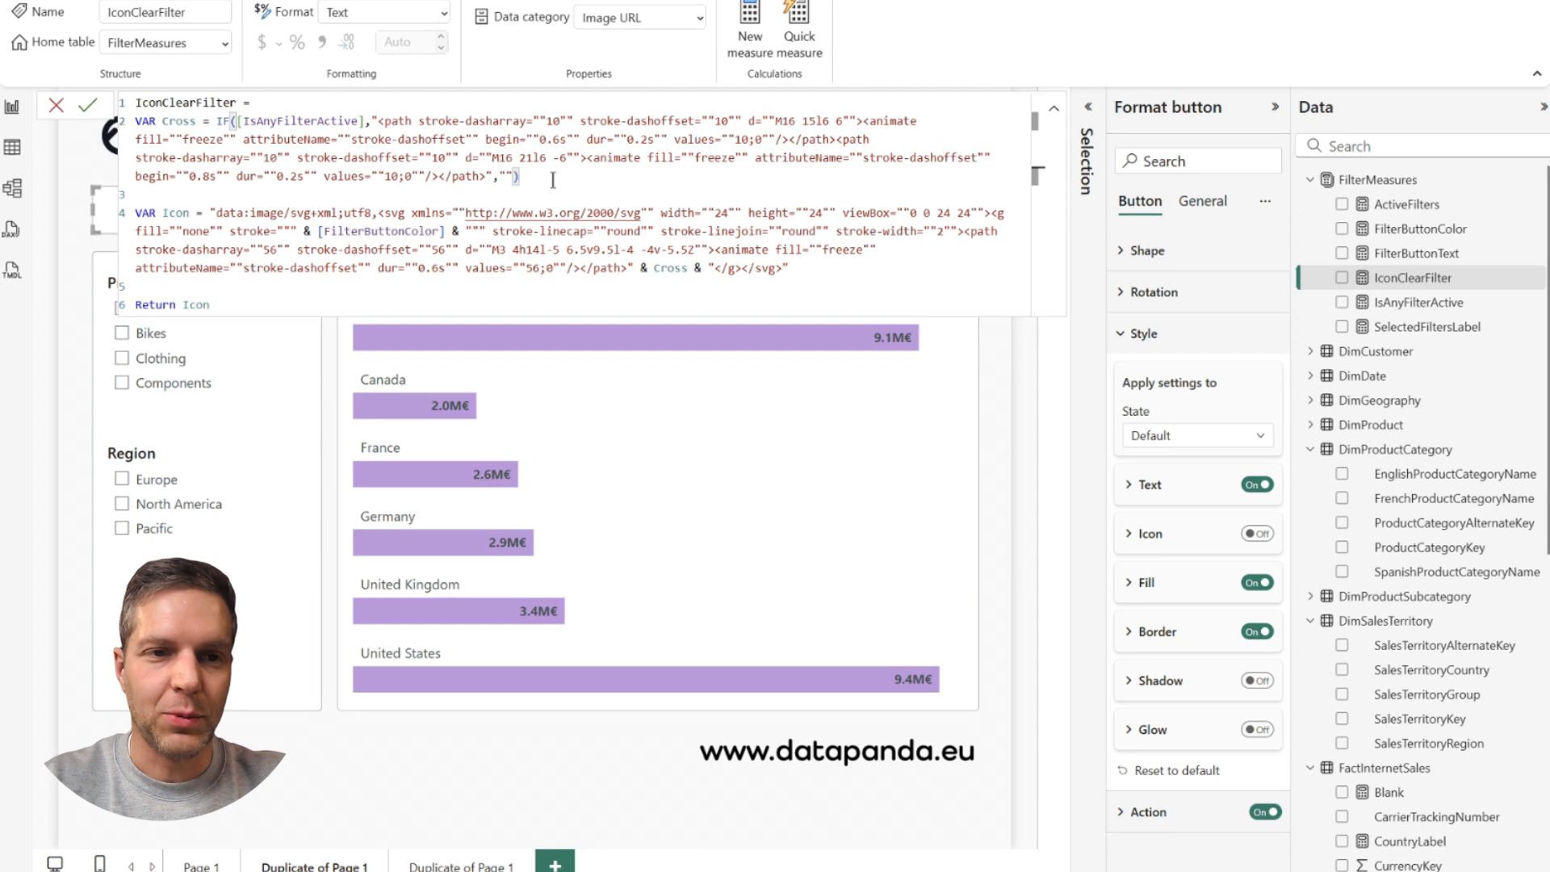
left_click(1054, 108)
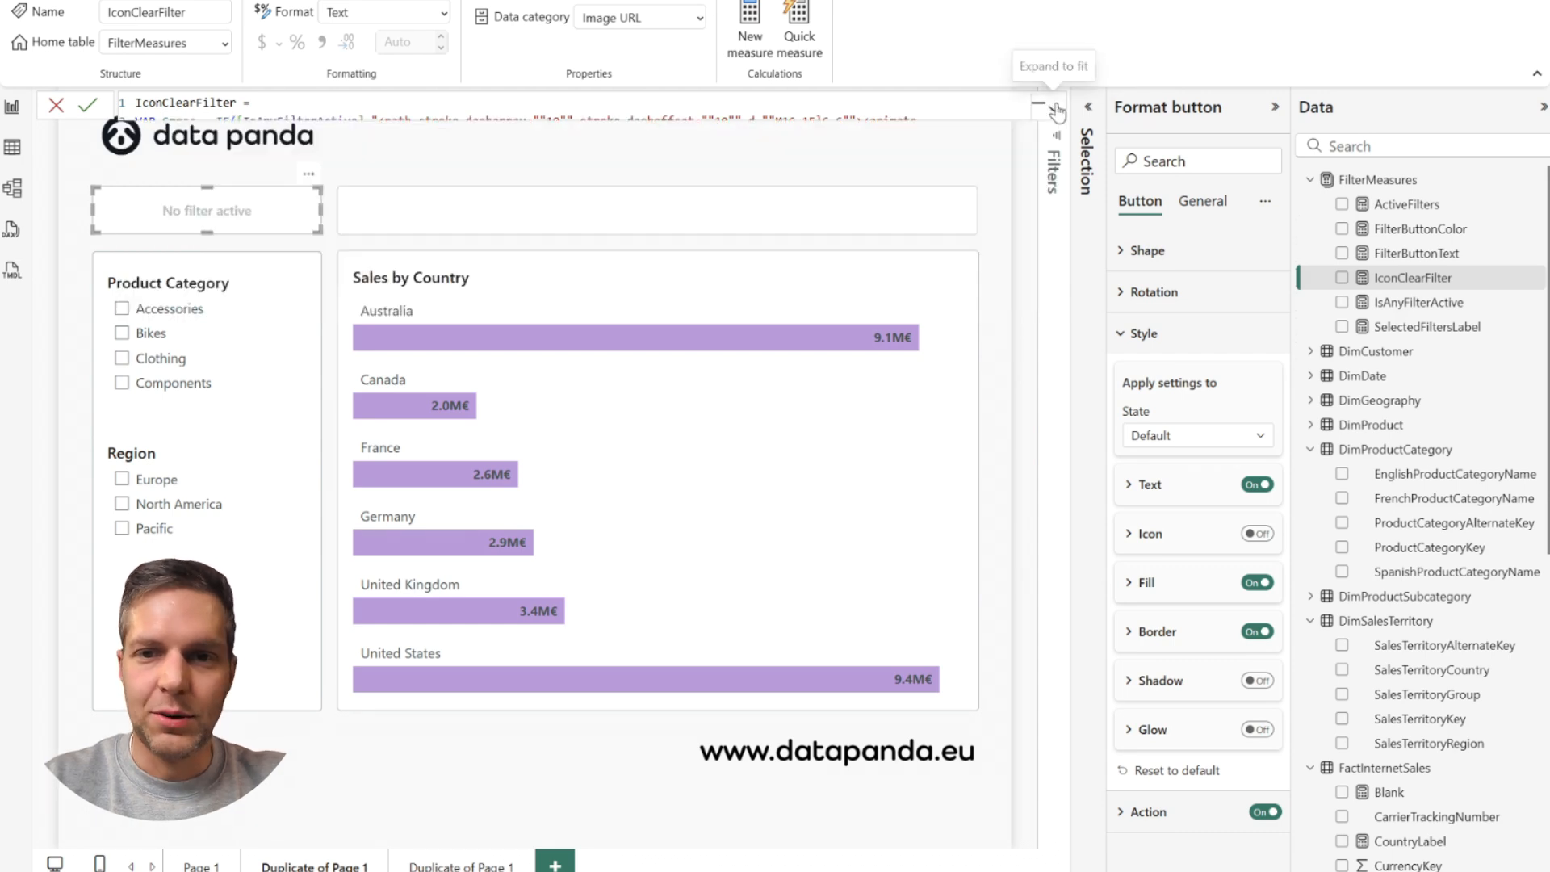
Step: Add a new card visual to the report page and populate it with the IconClearFilter measure
left_click(1011, 170)
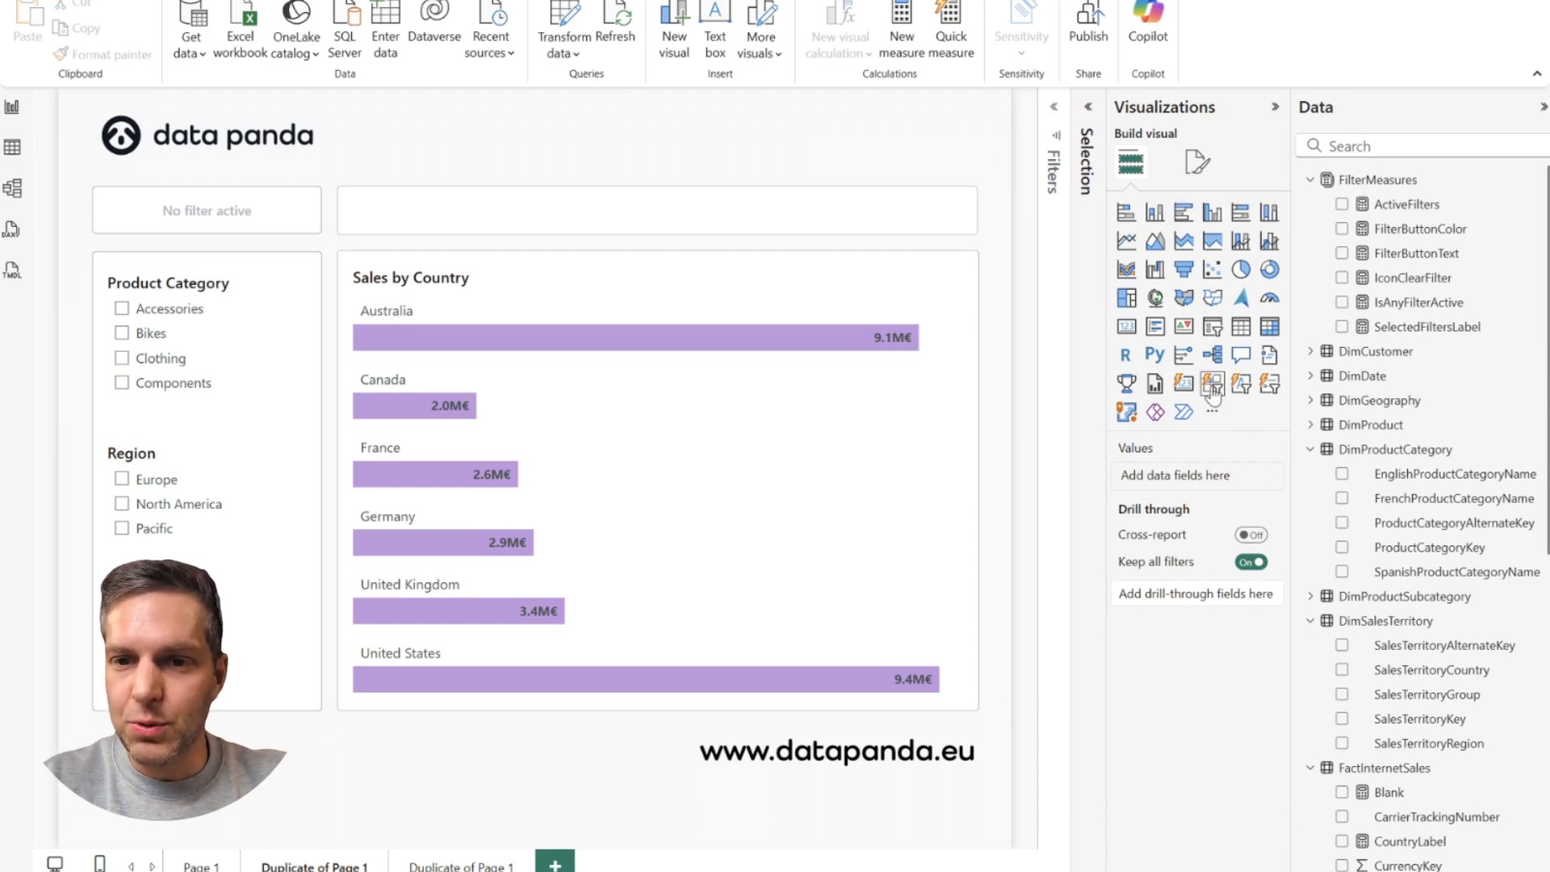
left_click(1241, 388)
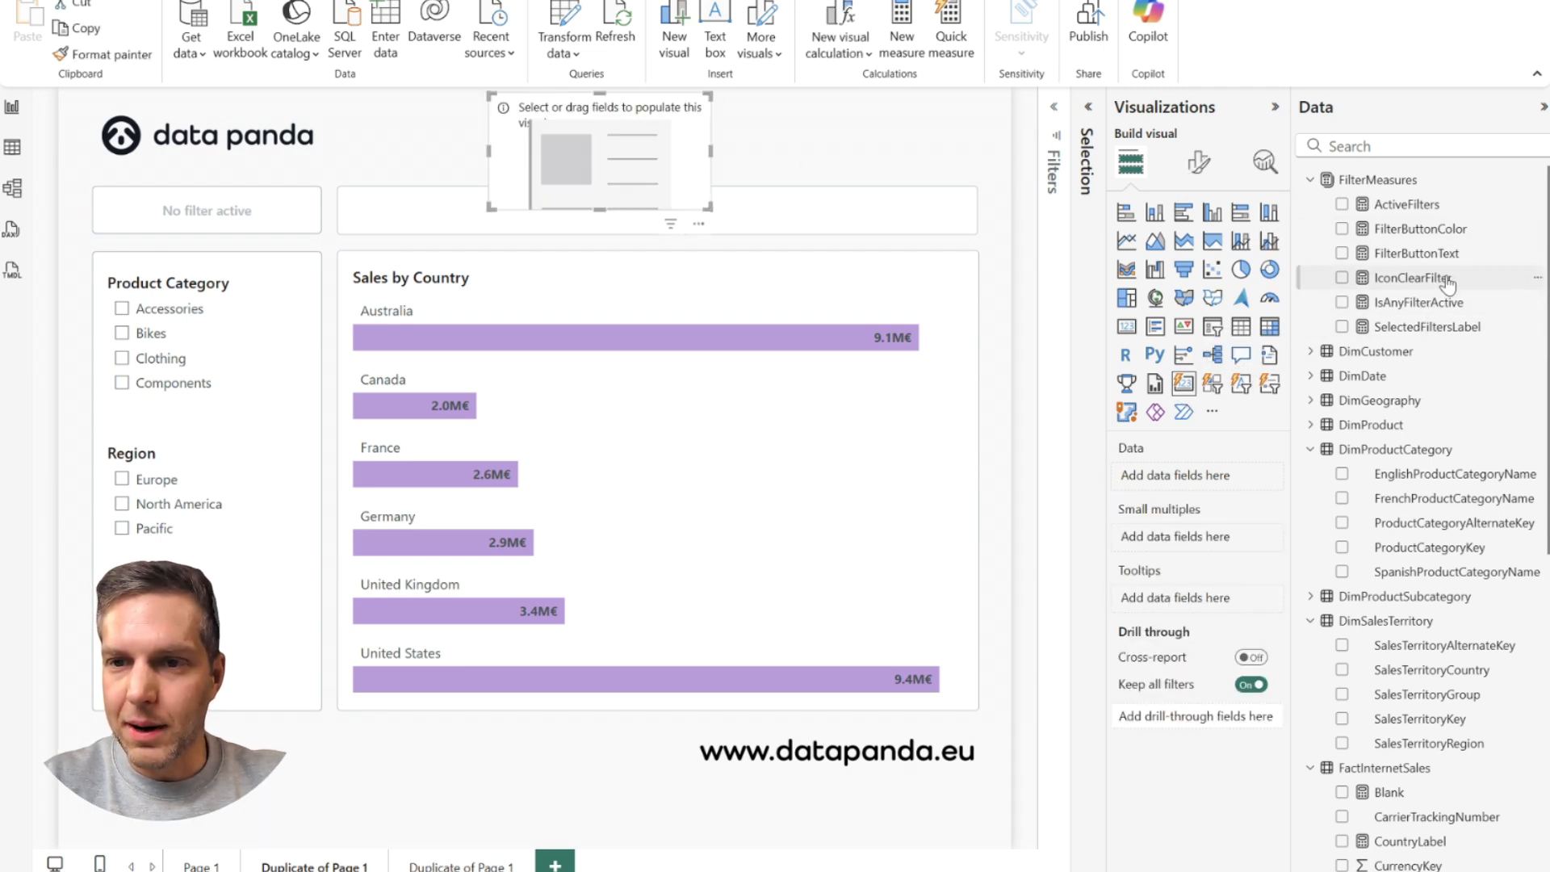
left_click_drag(1429, 278, 633, 166)
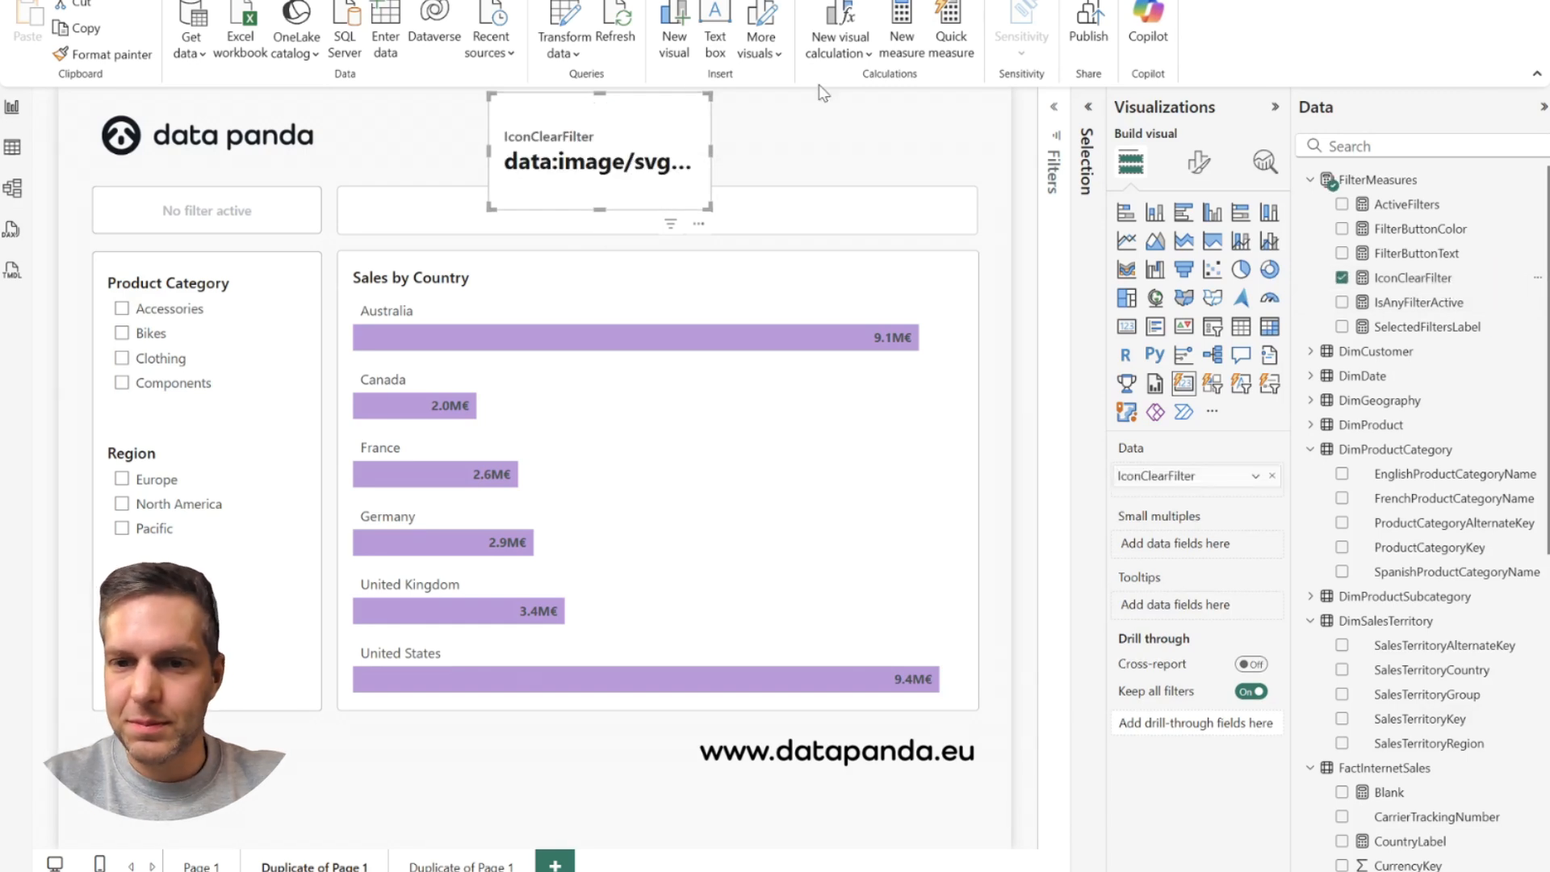
Step: Turn off both the values and the label in the card's callout value formatting
left_click(1199, 162)
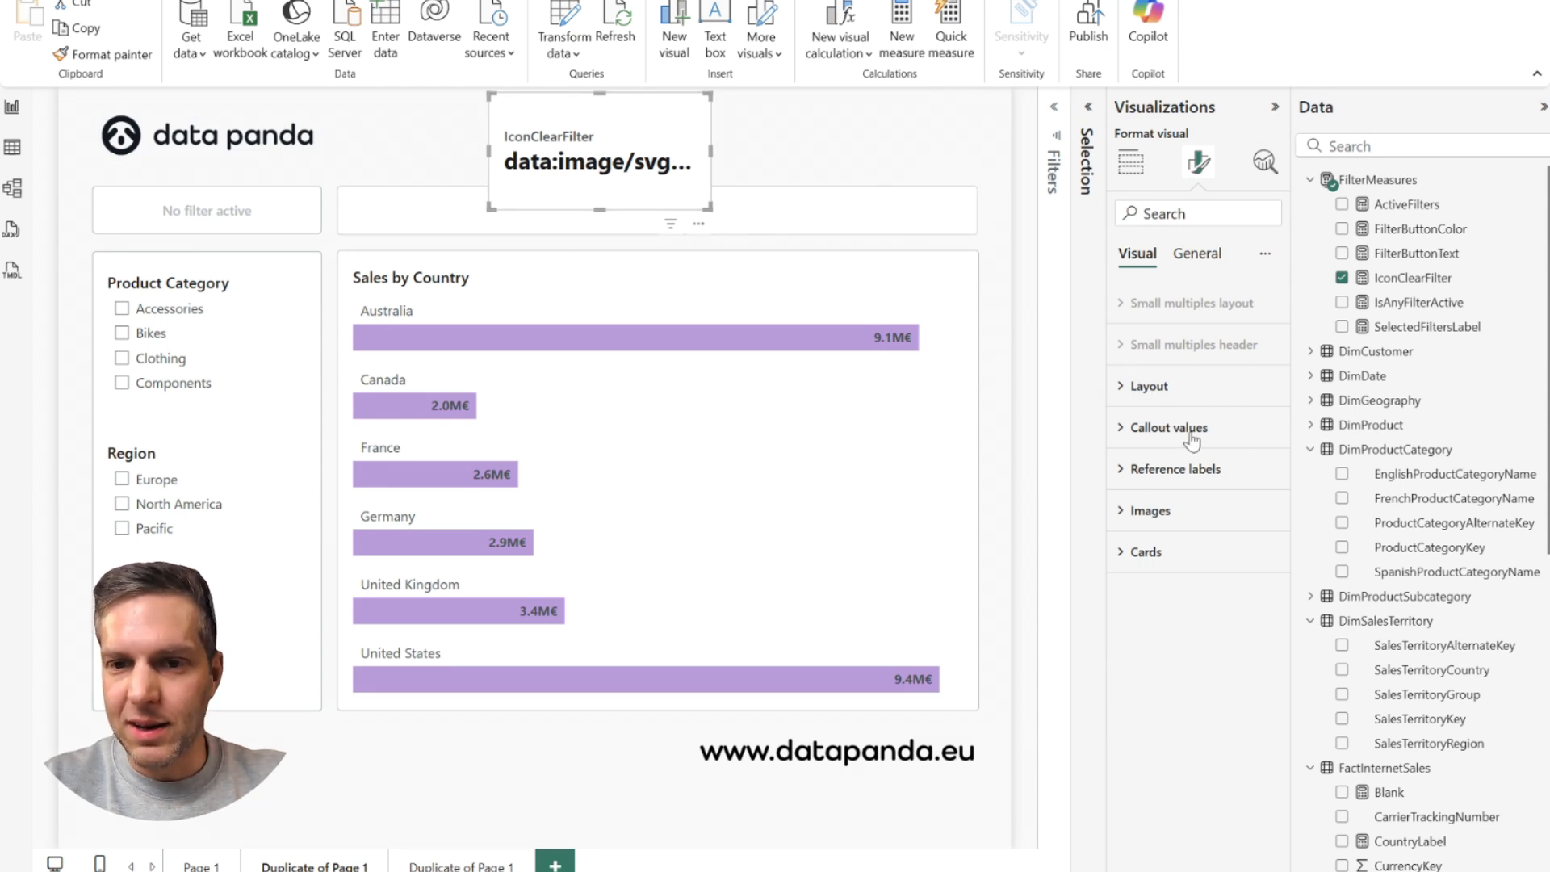
left_click(1151, 428)
scroll(1209, 507, "down", 1)
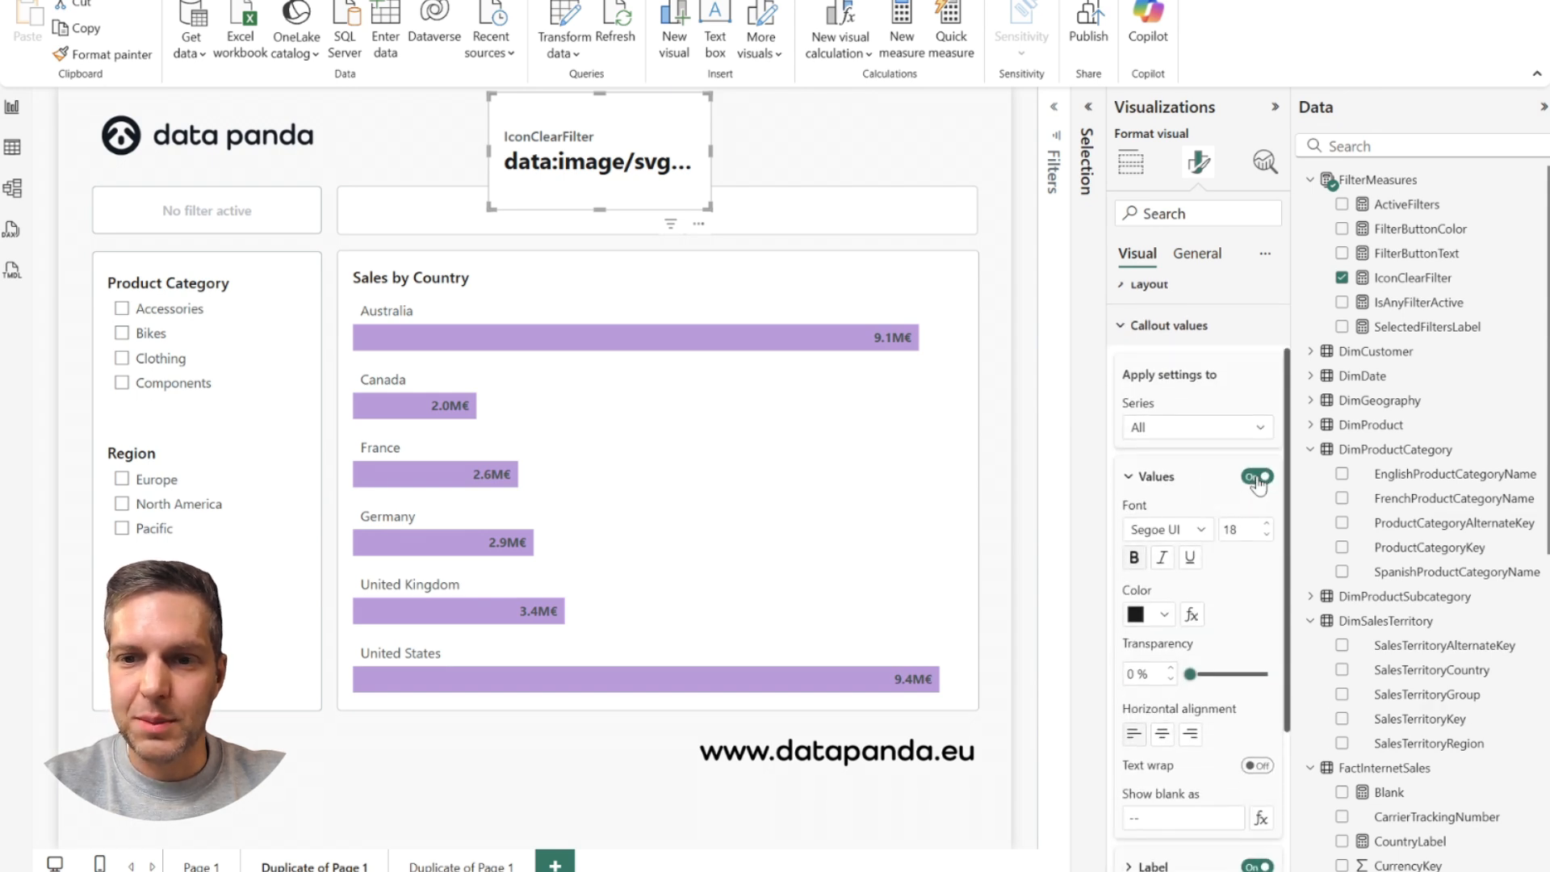
left_click(1257, 478)
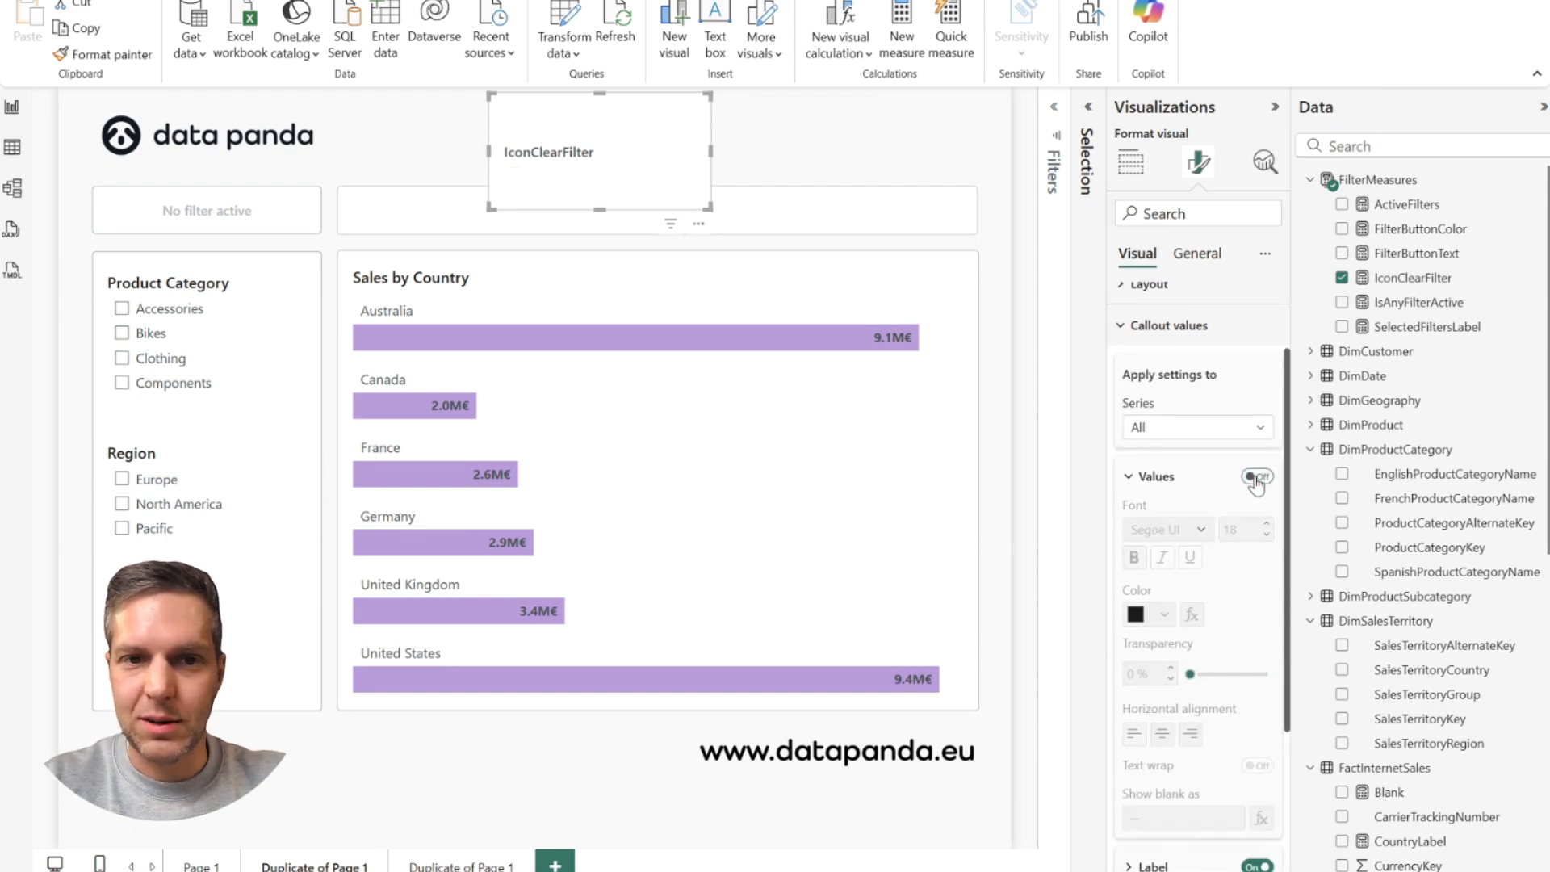
left_click(1130, 477)
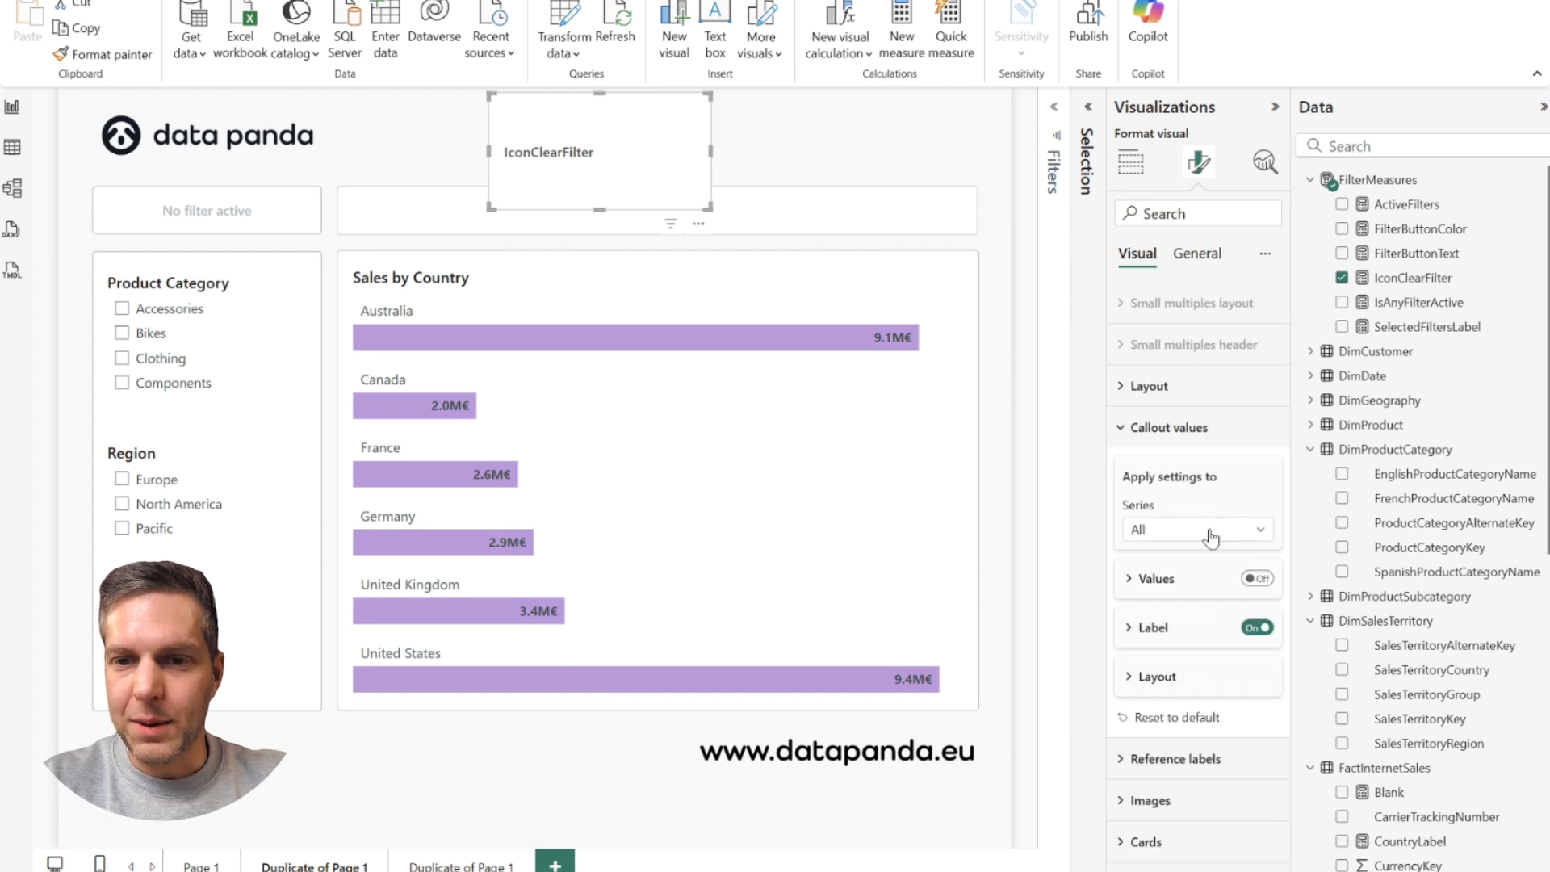
left_click(1258, 629)
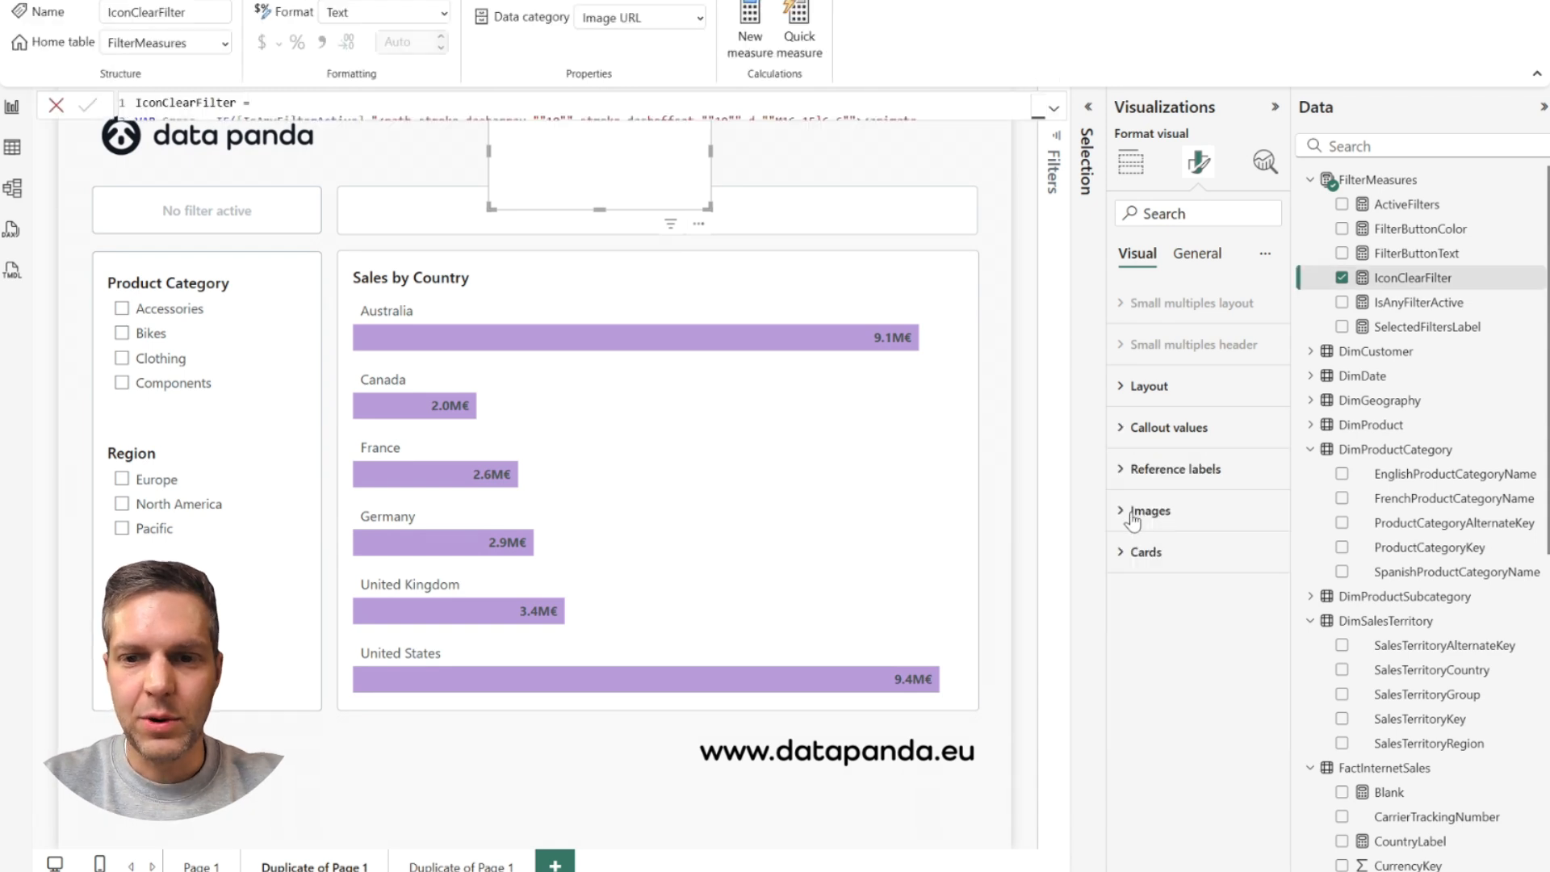
Step: Turn on the card's image for the IconClearFilter series and set the image type to Image URL
left_click(1123, 512)
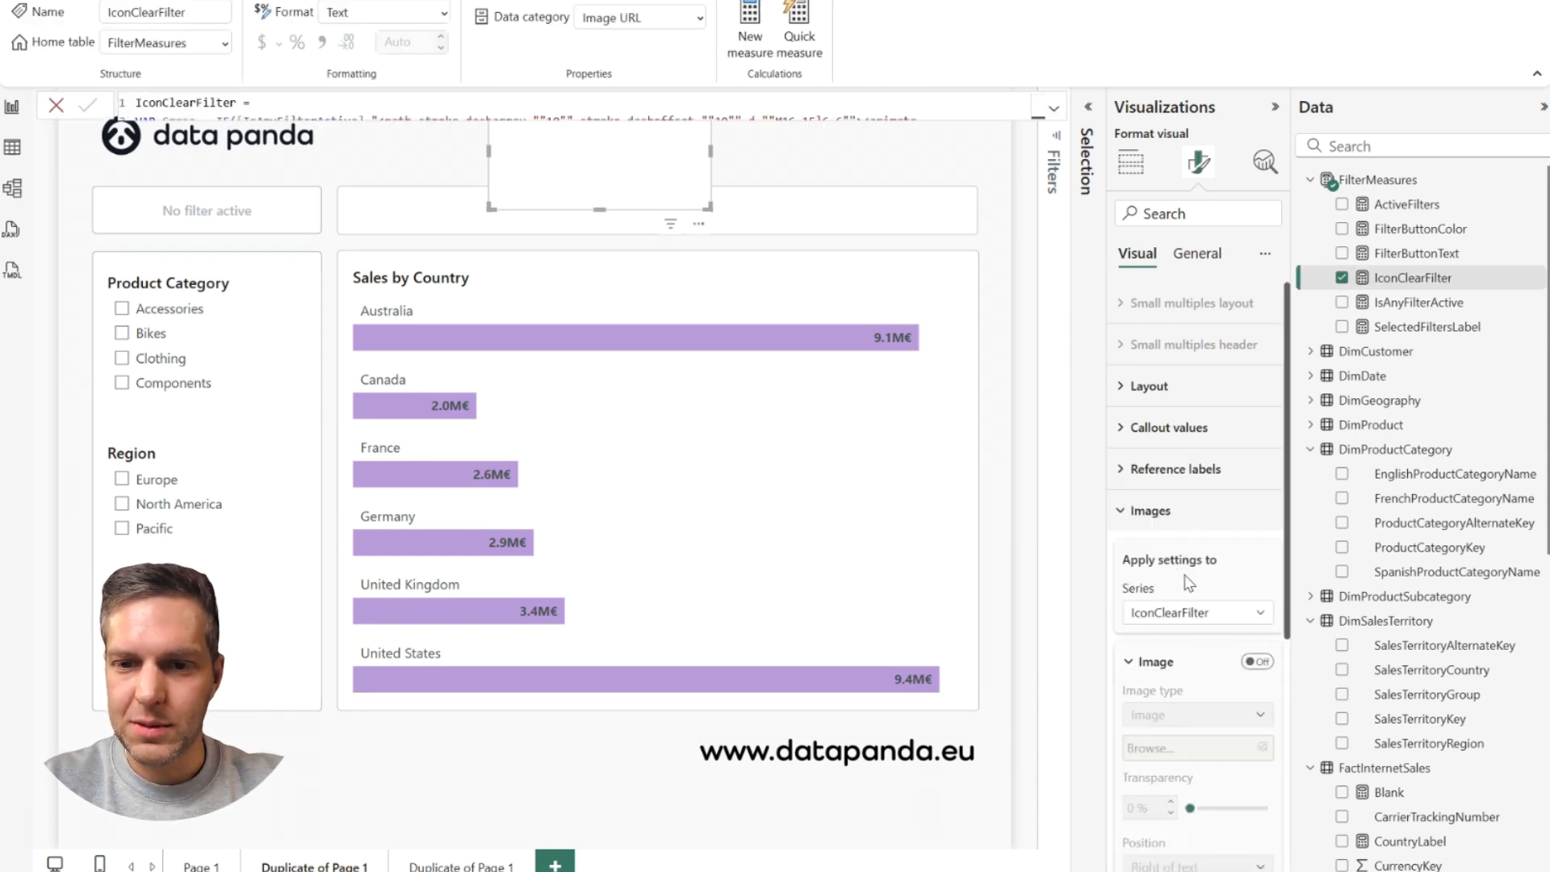
scroll(1187, 595, "down", 3)
left_click(1203, 411)
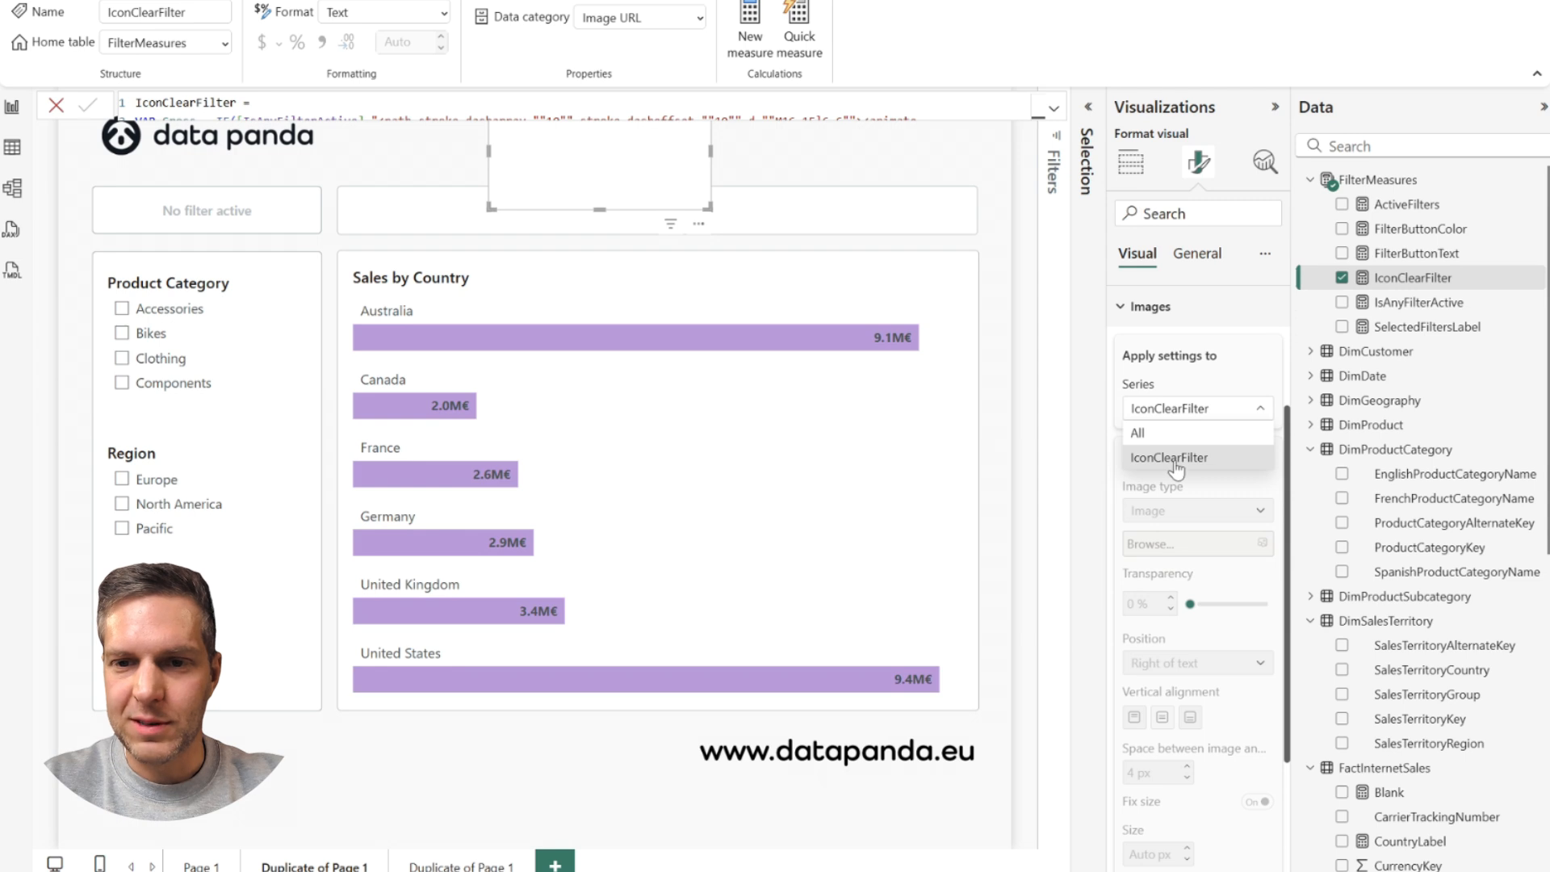
left_click(1219, 465)
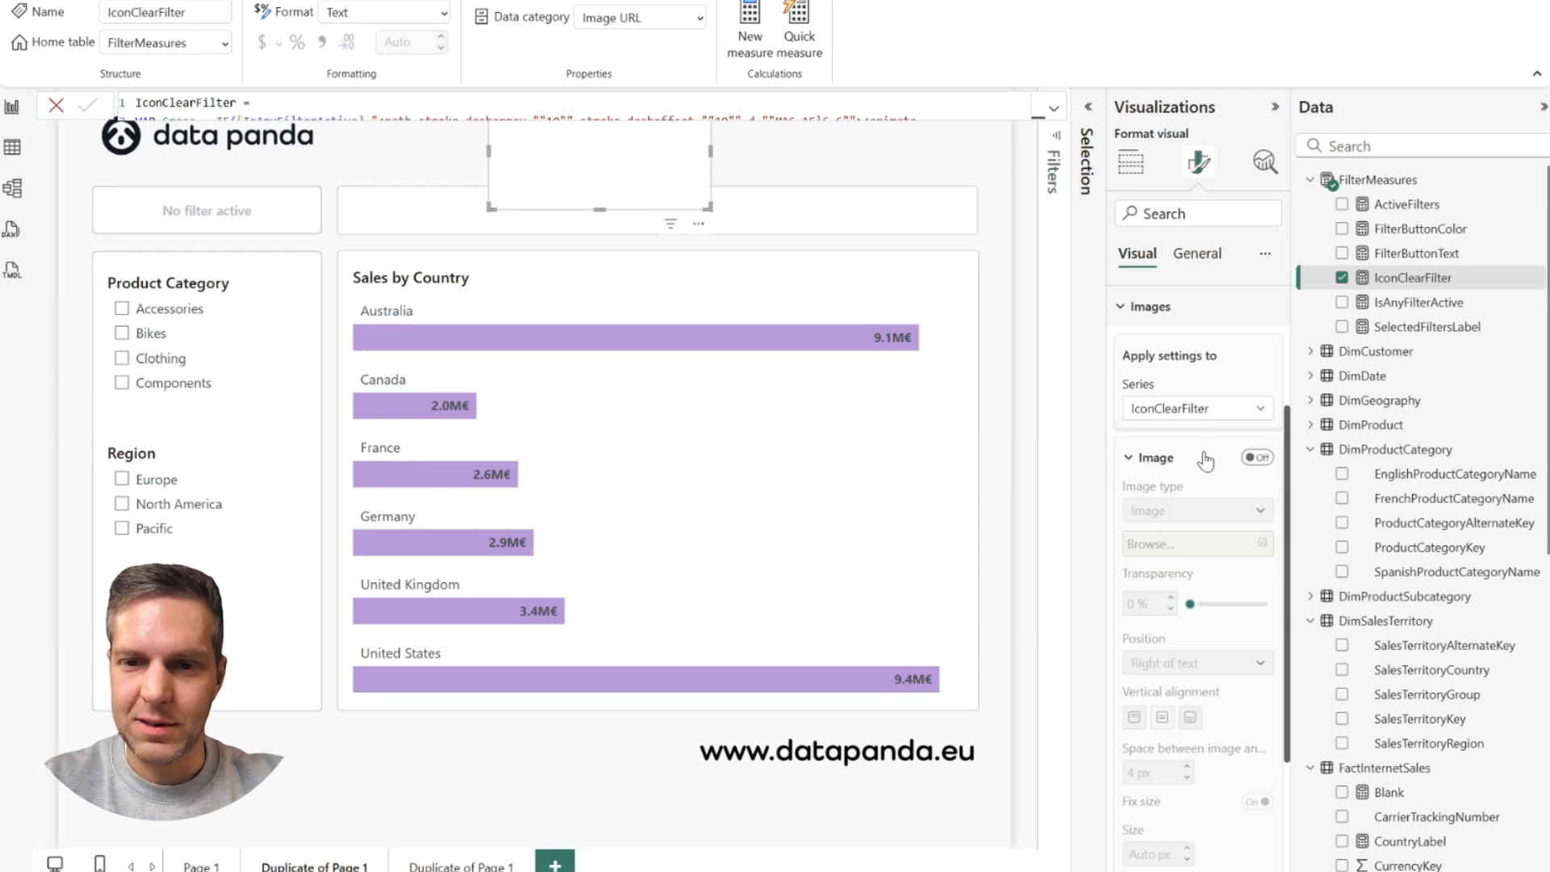
scroll(1207, 464, "down", 2)
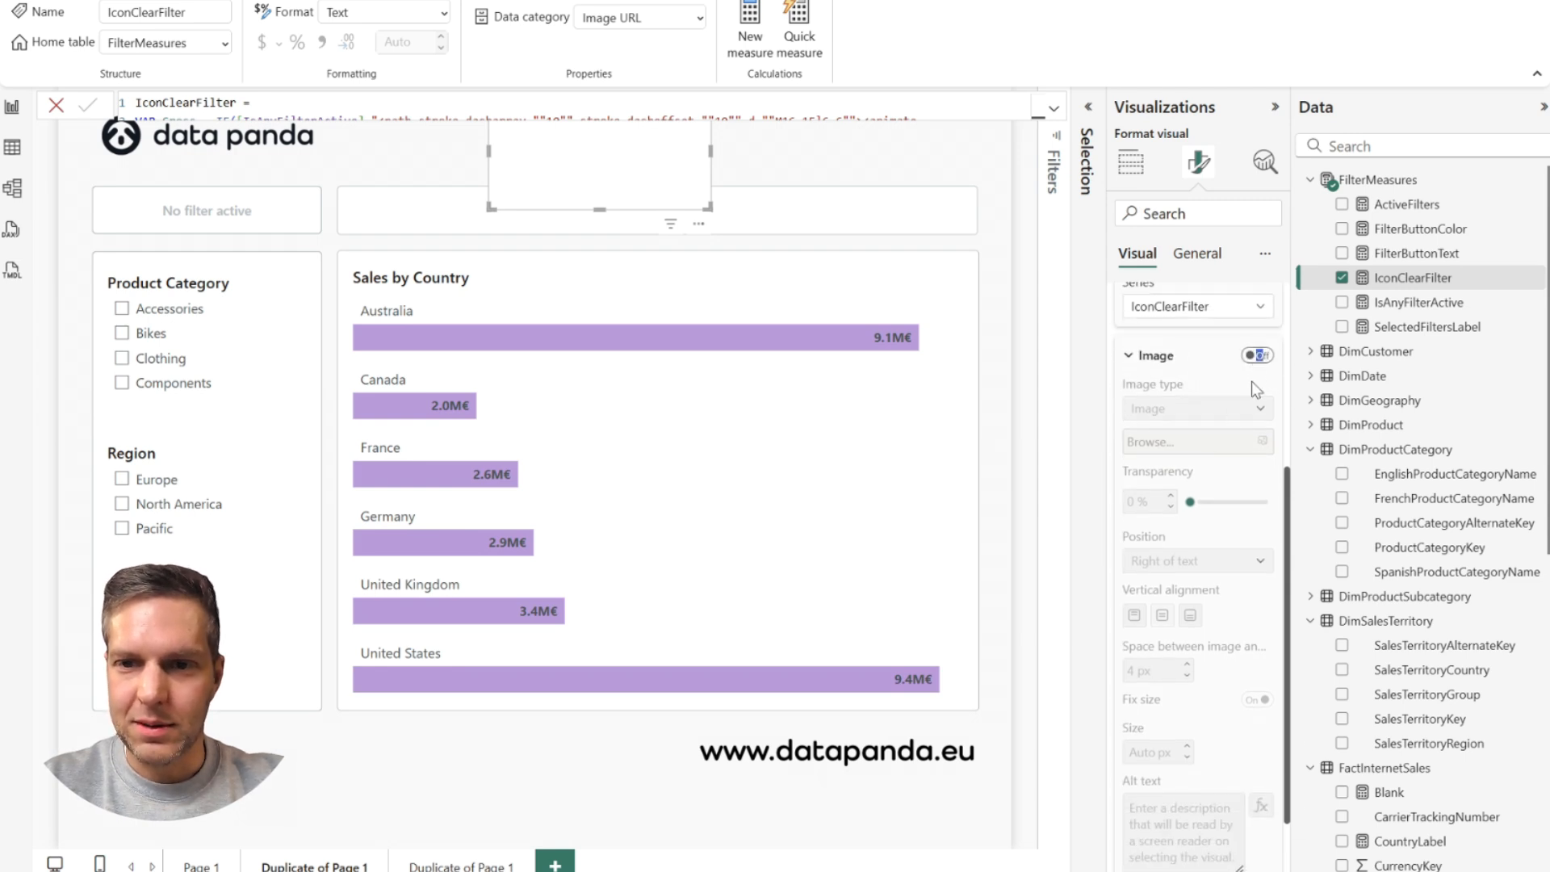
left_click(1257, 356)
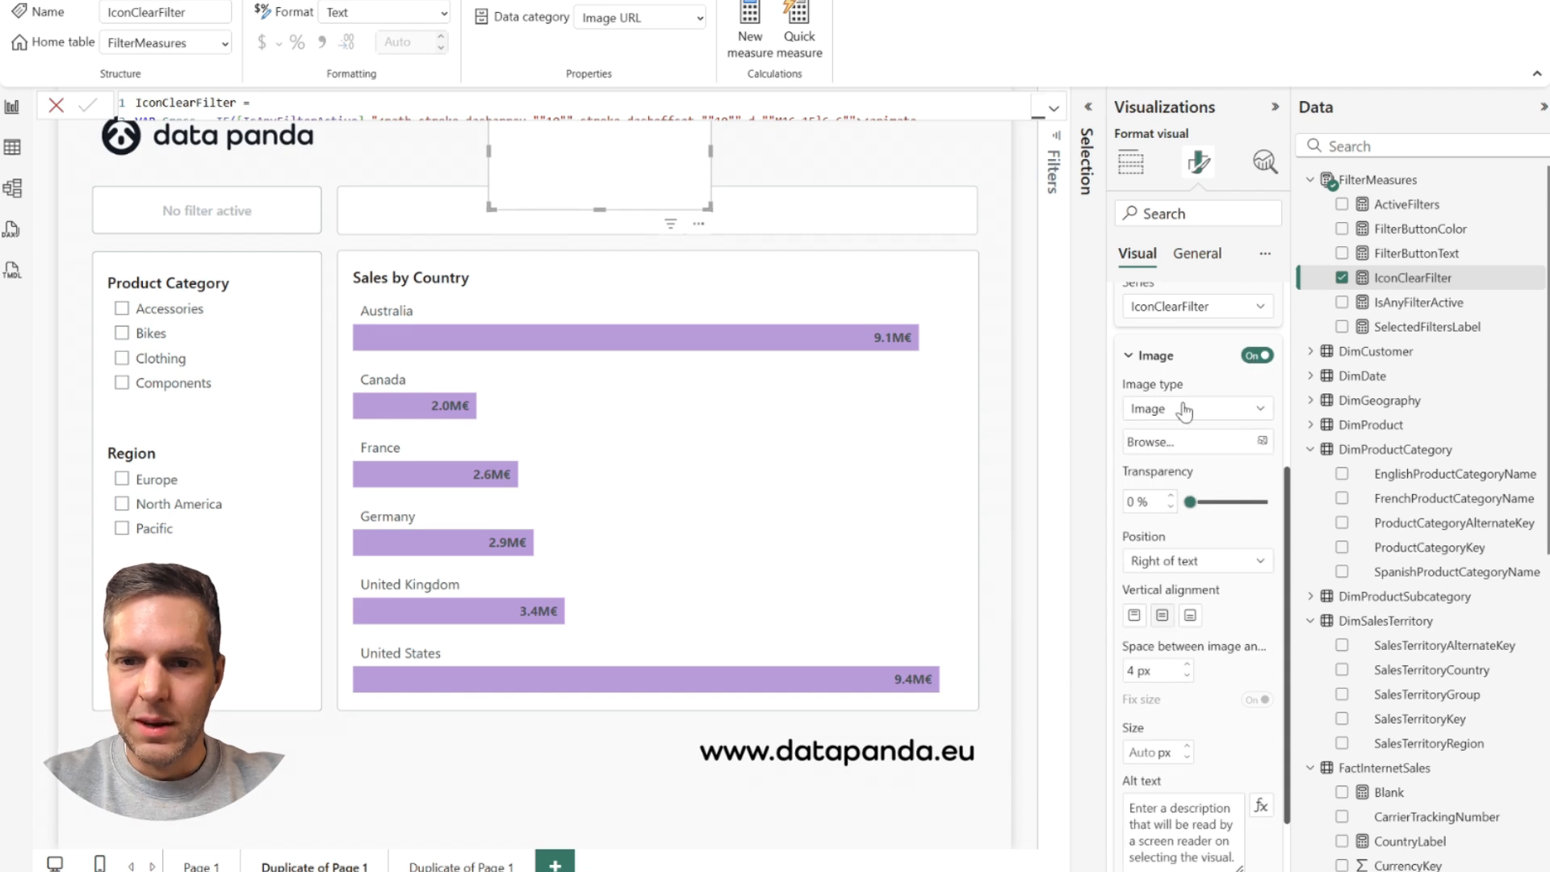
left_click(1184, 410)
left_click(1179, 455)
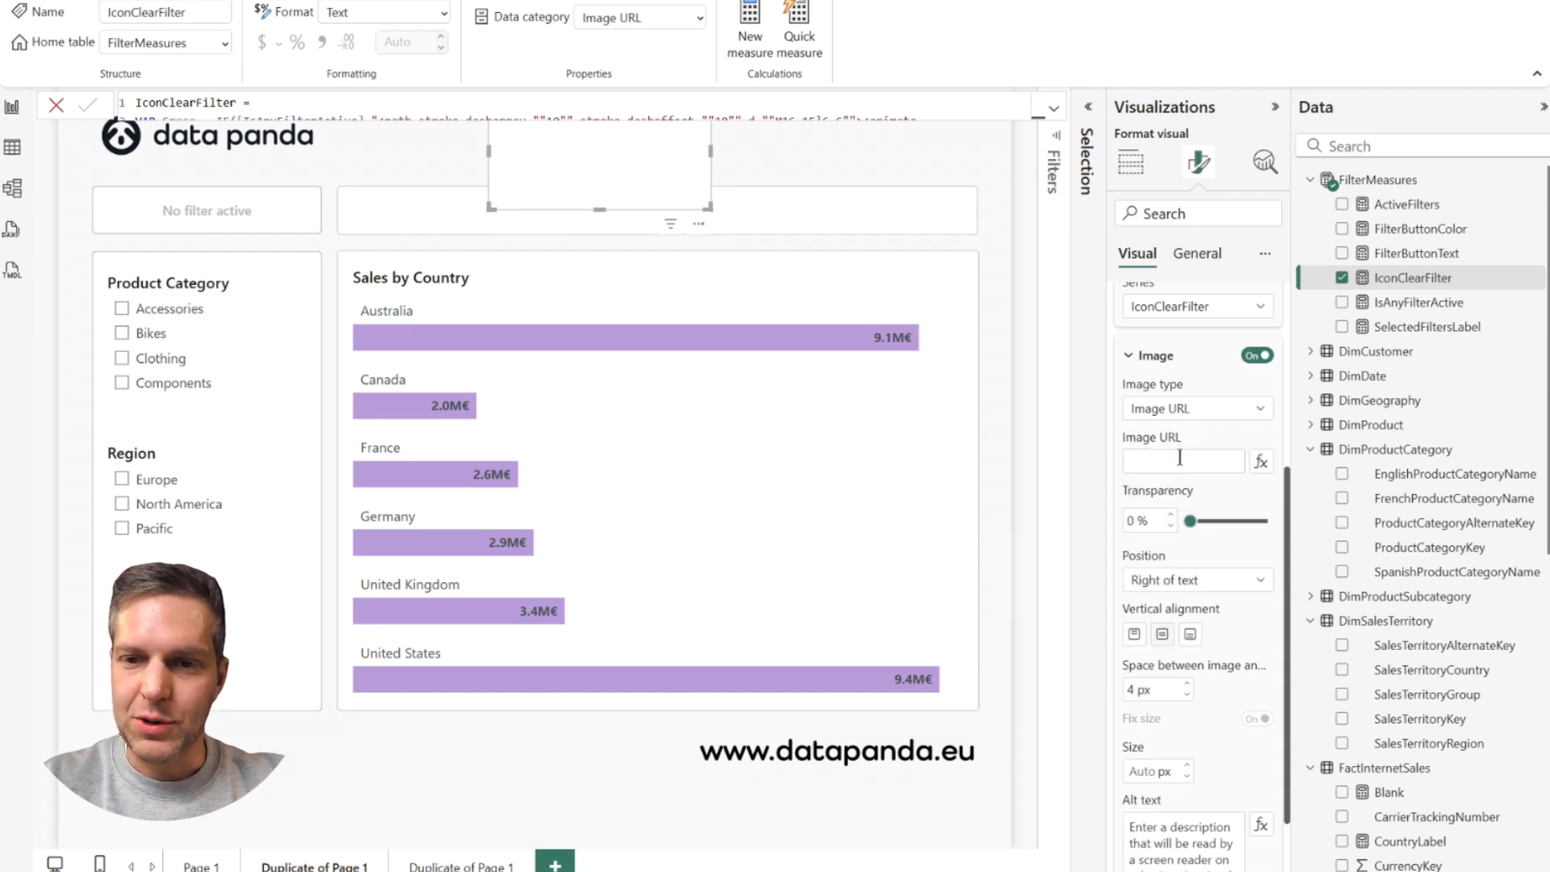
Step: Base the card's image URL on the IconClearFilter measure, using the Field value format style
left_click(1261, 465)
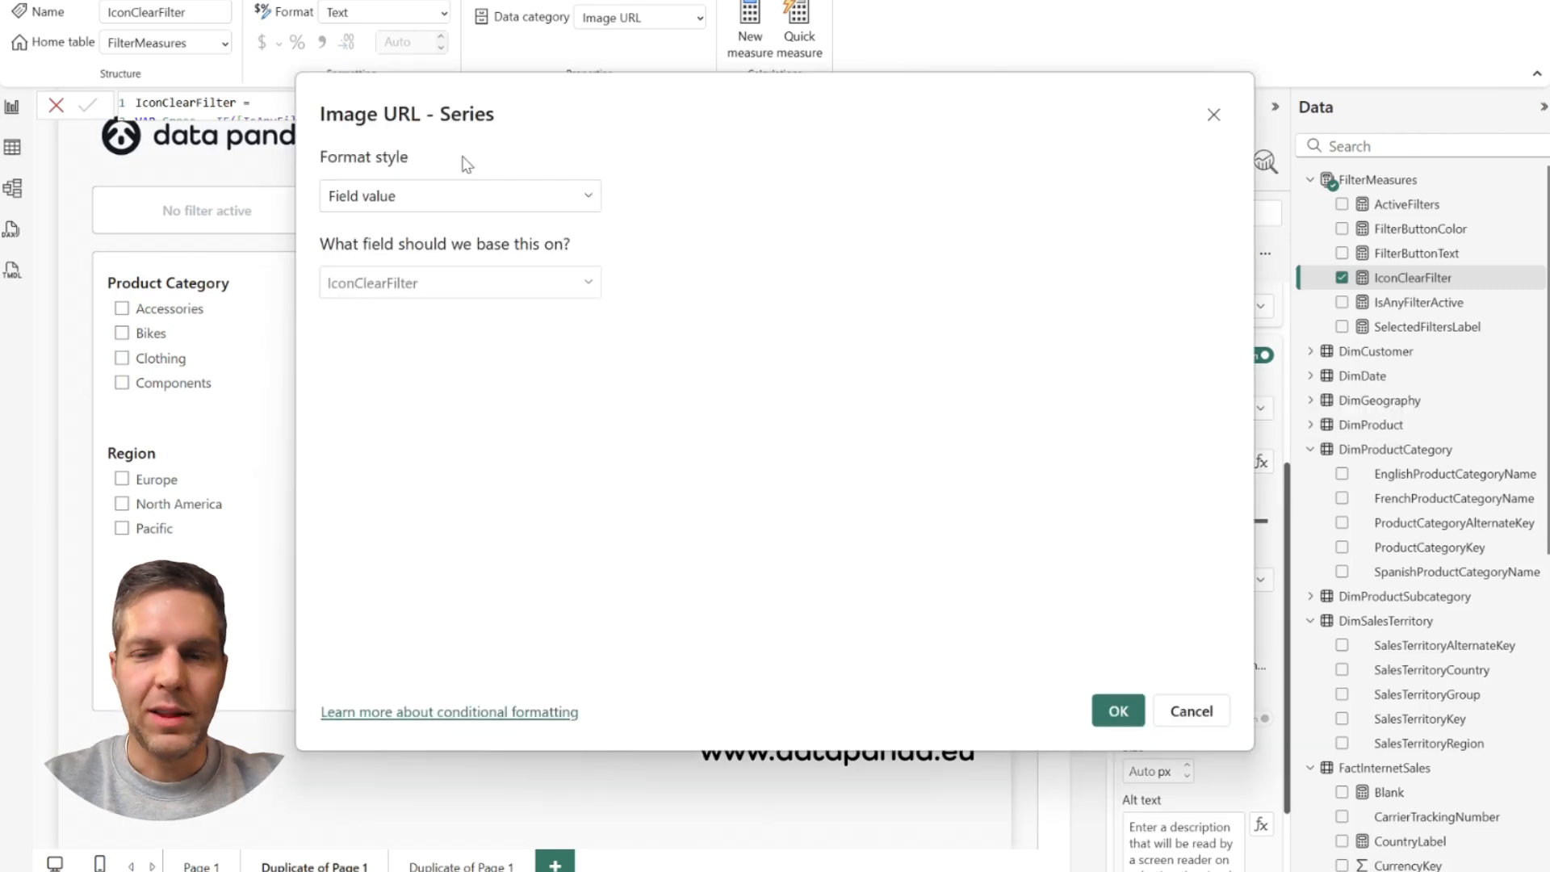
left_click(587, 200)
left_click(523, 239)
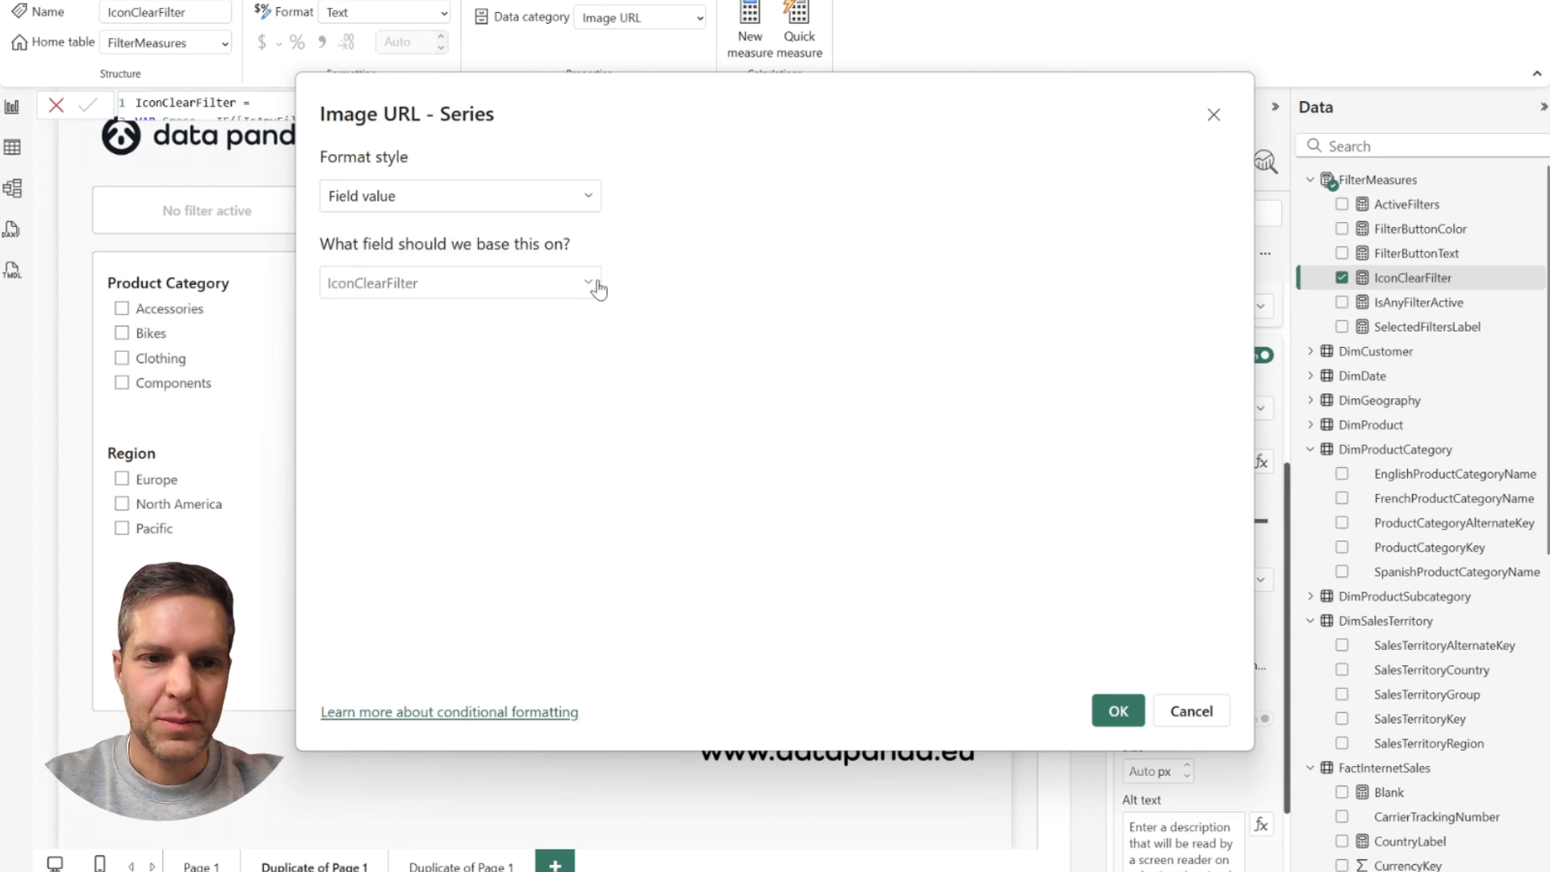
left_click(596, 284)
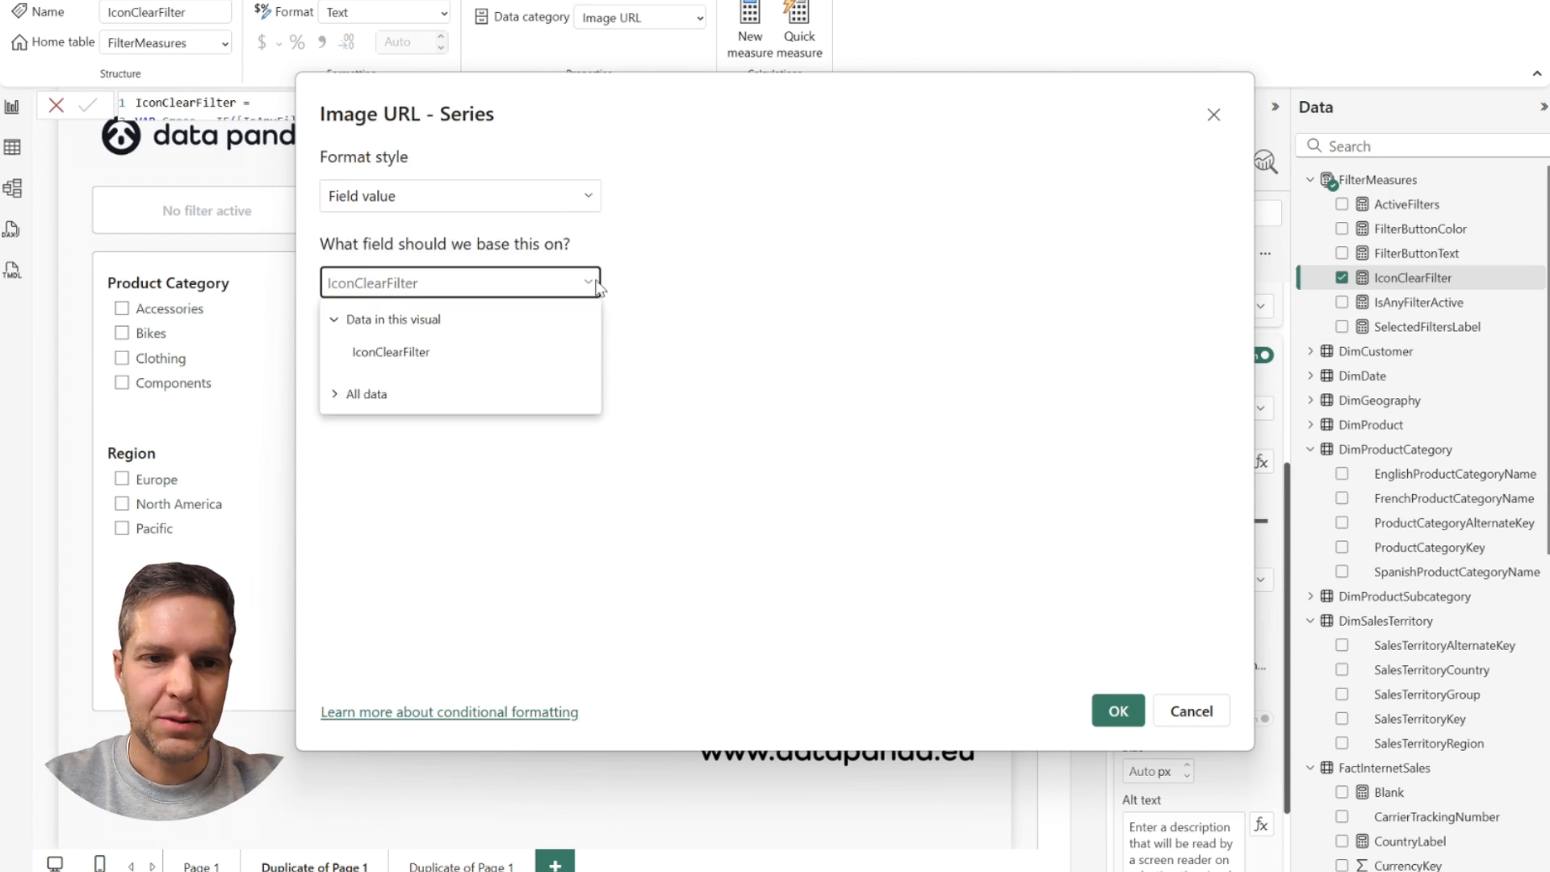
left_click(334, 394)
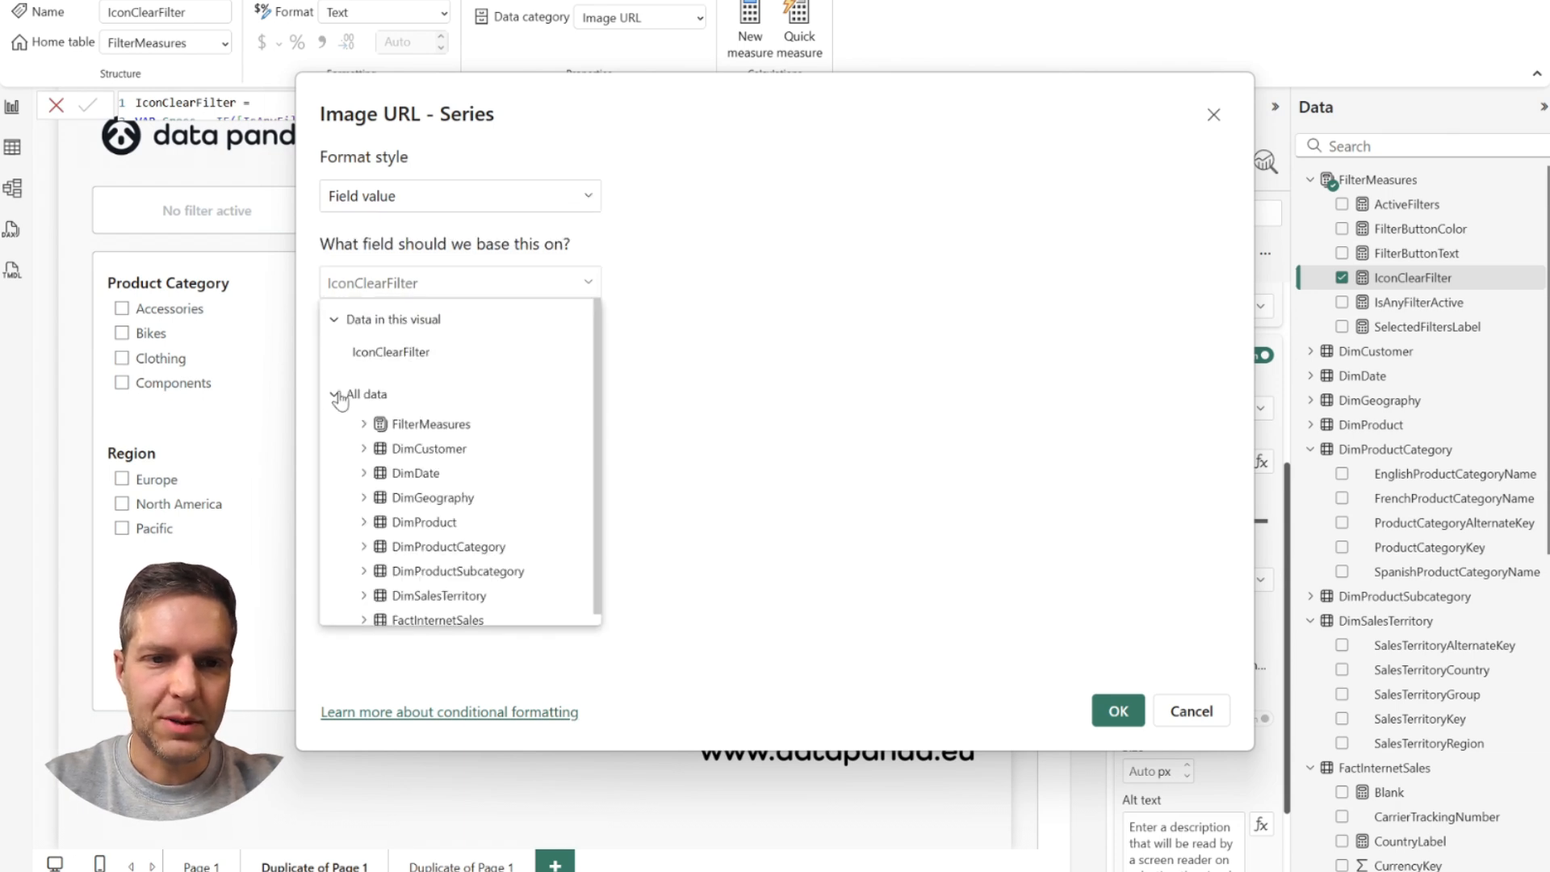
left_click(394, 355)
left_click(1119, 712)
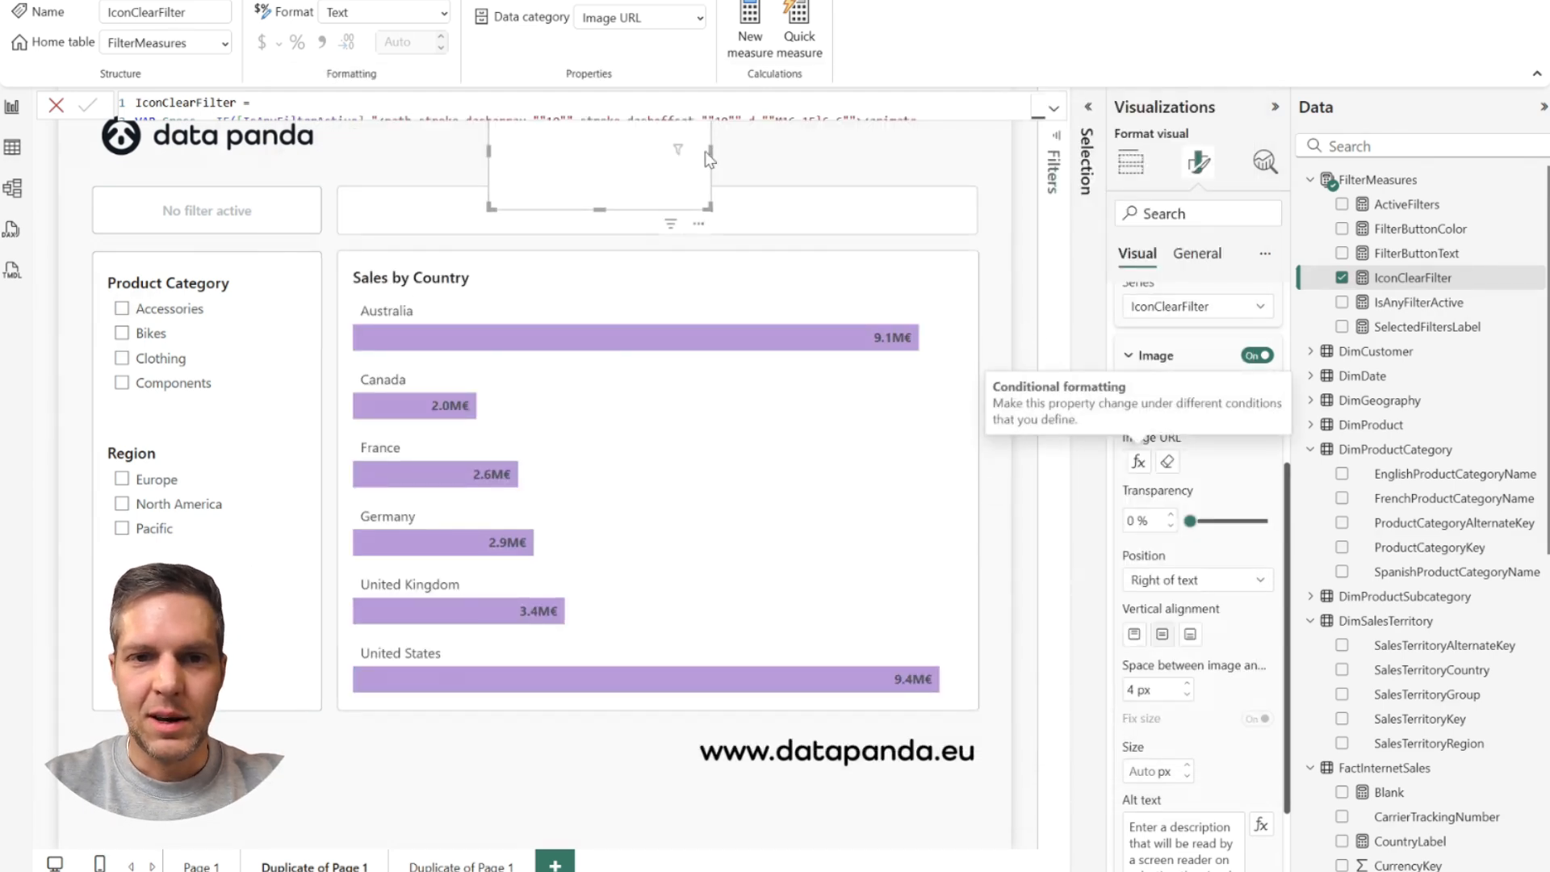
Step: Shrink the card, move it over the empty box above the chart, and set its image size to 25 px
left_click_drag(711, 151, 819, 241)
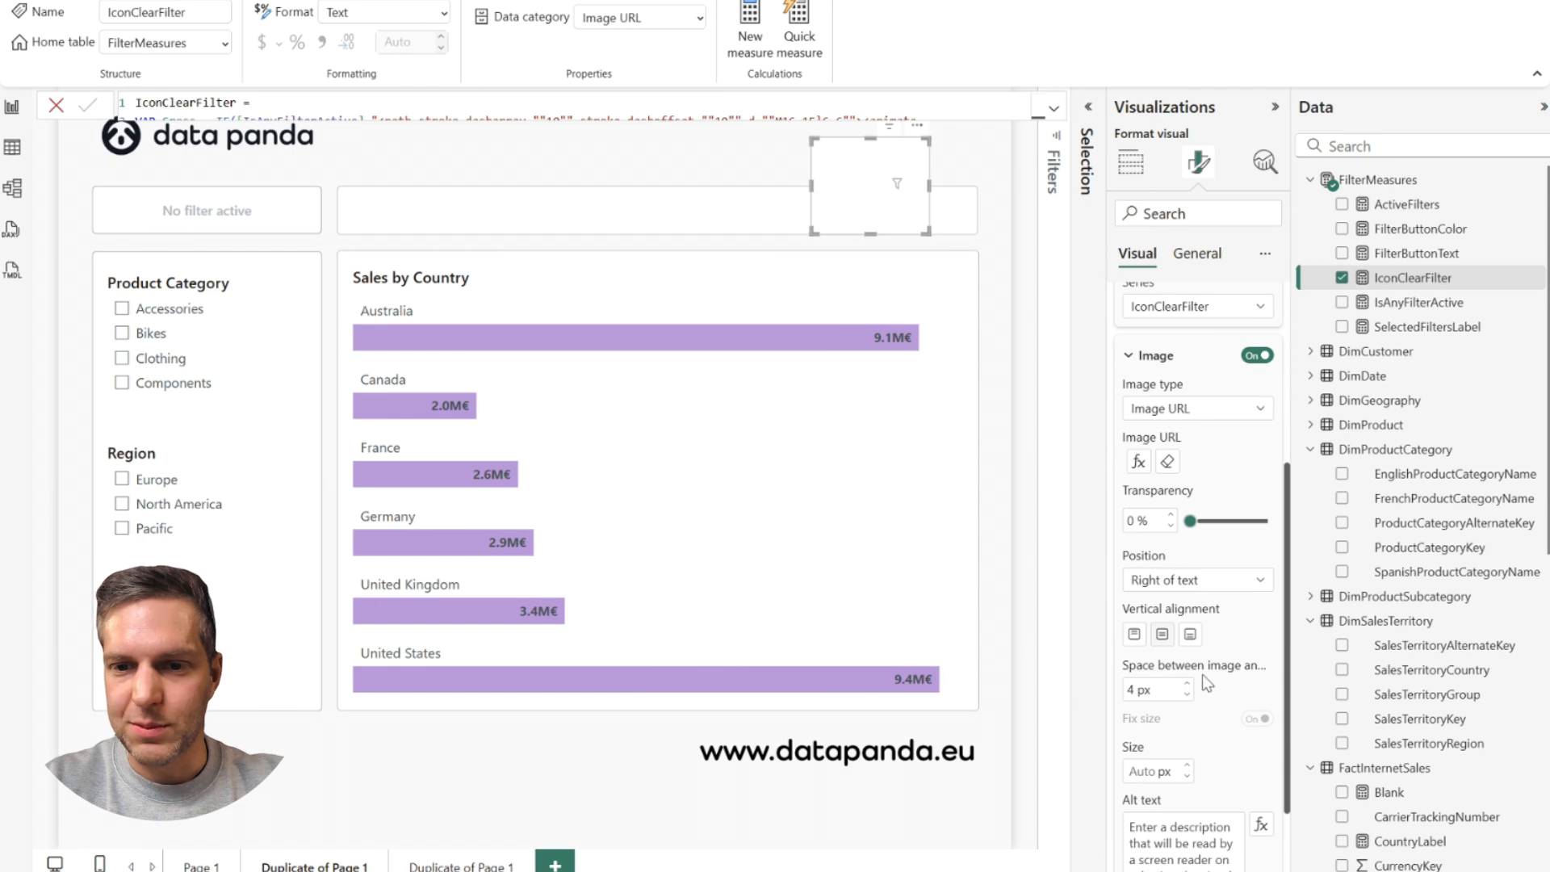
scroll(1224, 499, "down", 3)
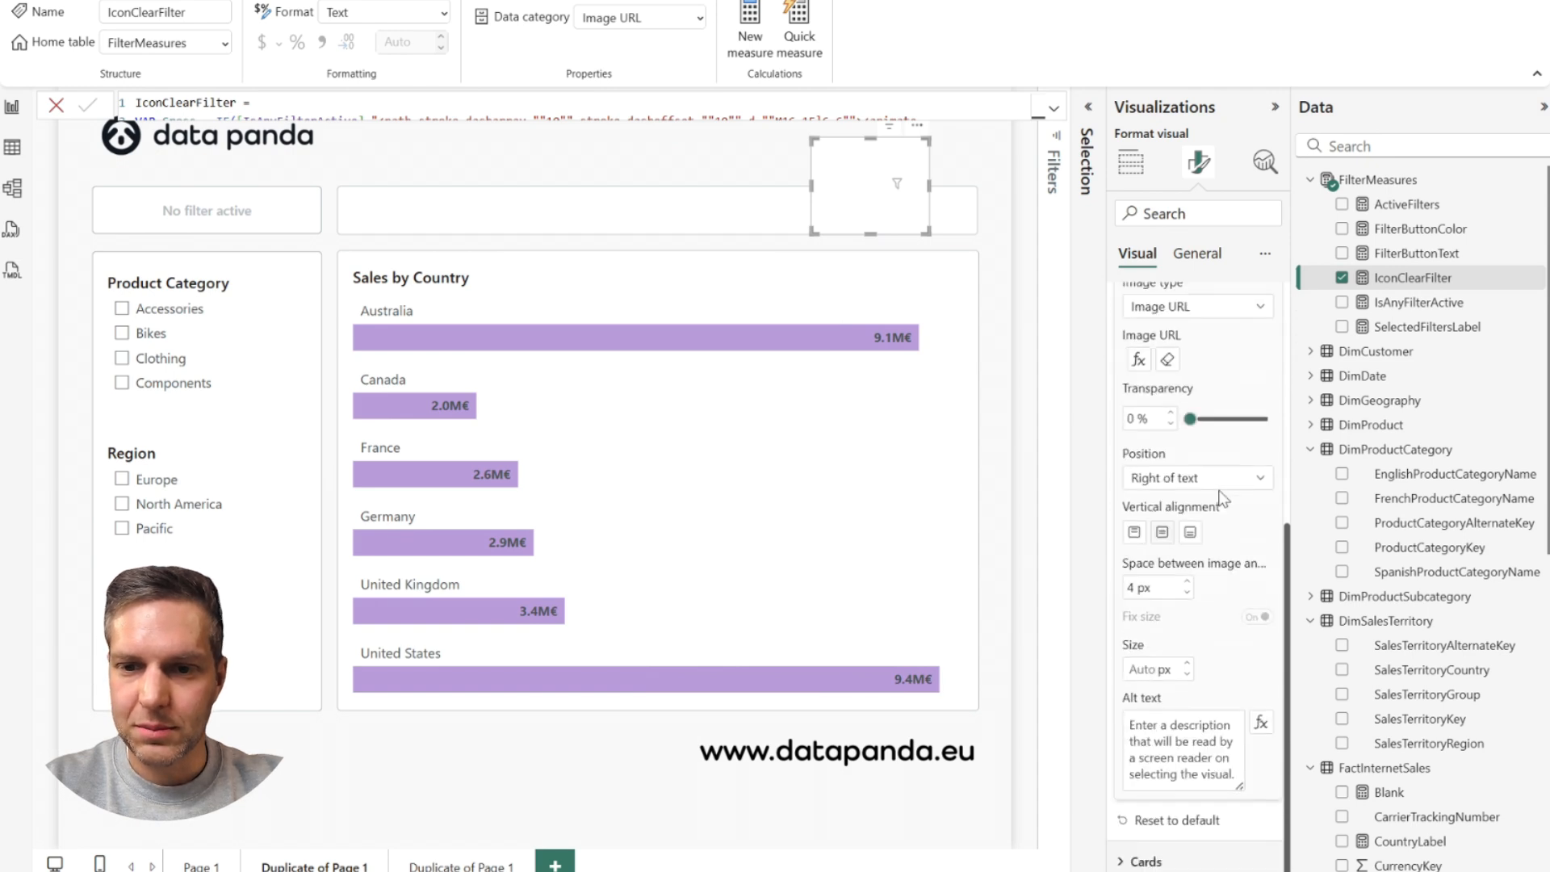
left_click(1144, 662)
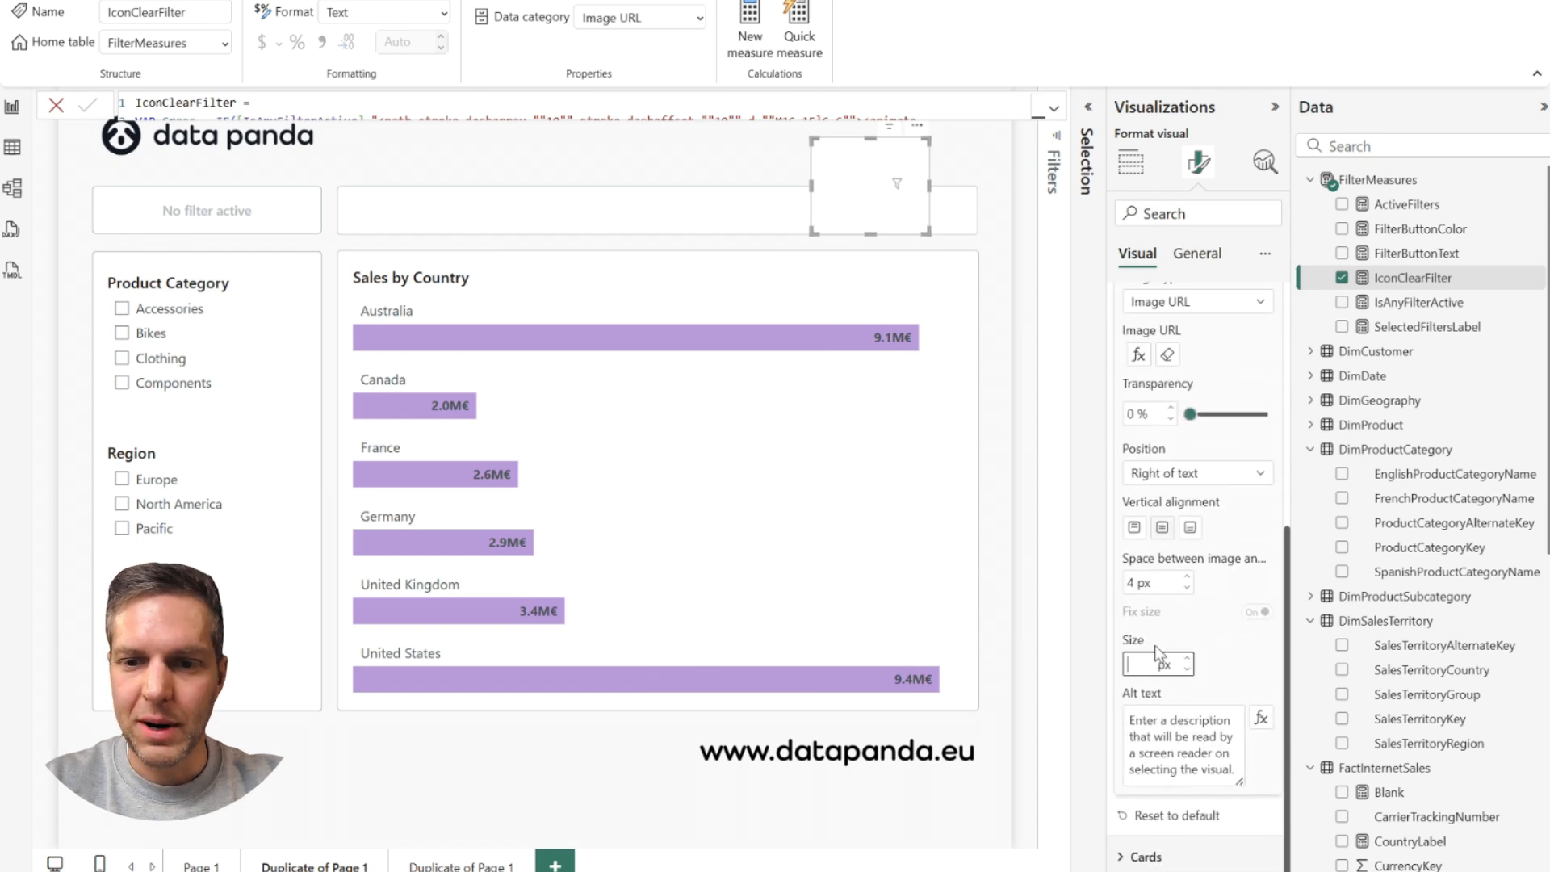
type("20")
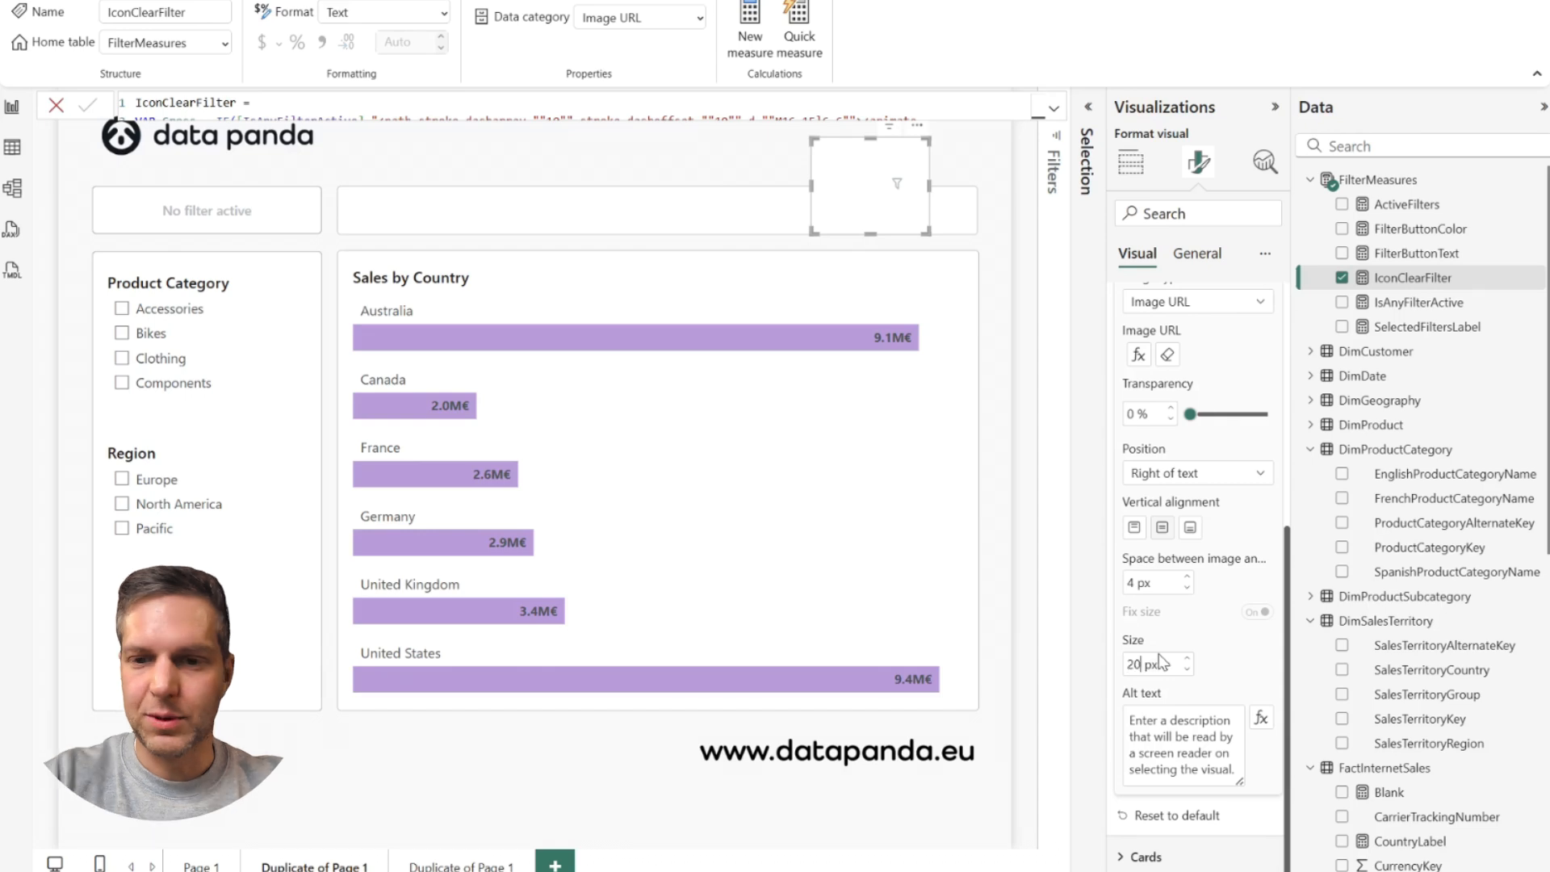
key("Return")
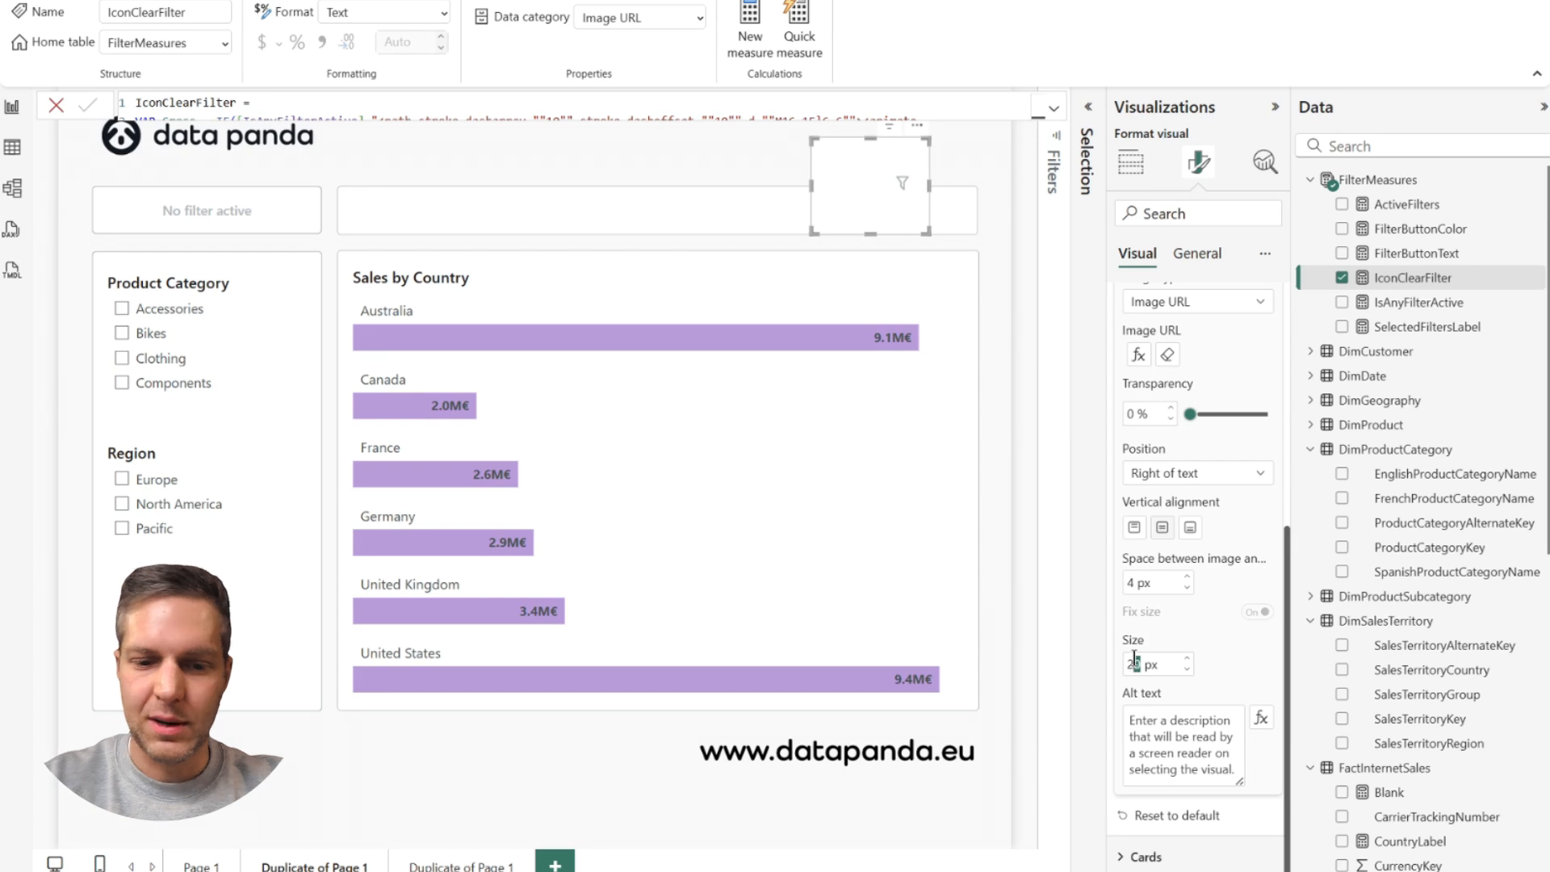
type("5")
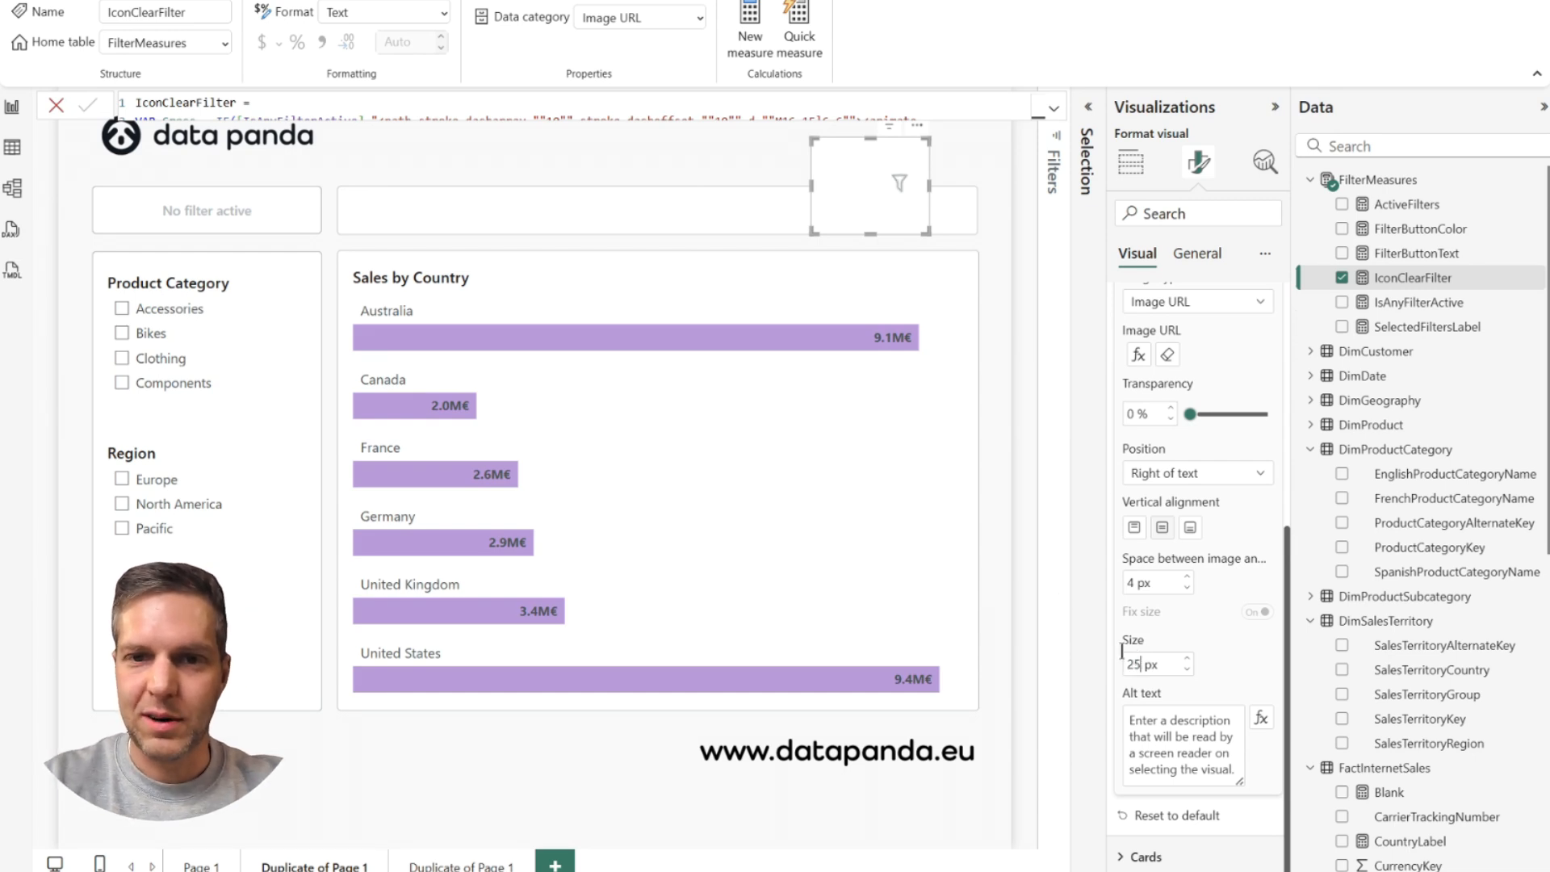
Step: Place the card's image left of the text with 0 px spacing and shrink the card tightly around the filter icon
left_click_drag(812, 185, 868, 185)
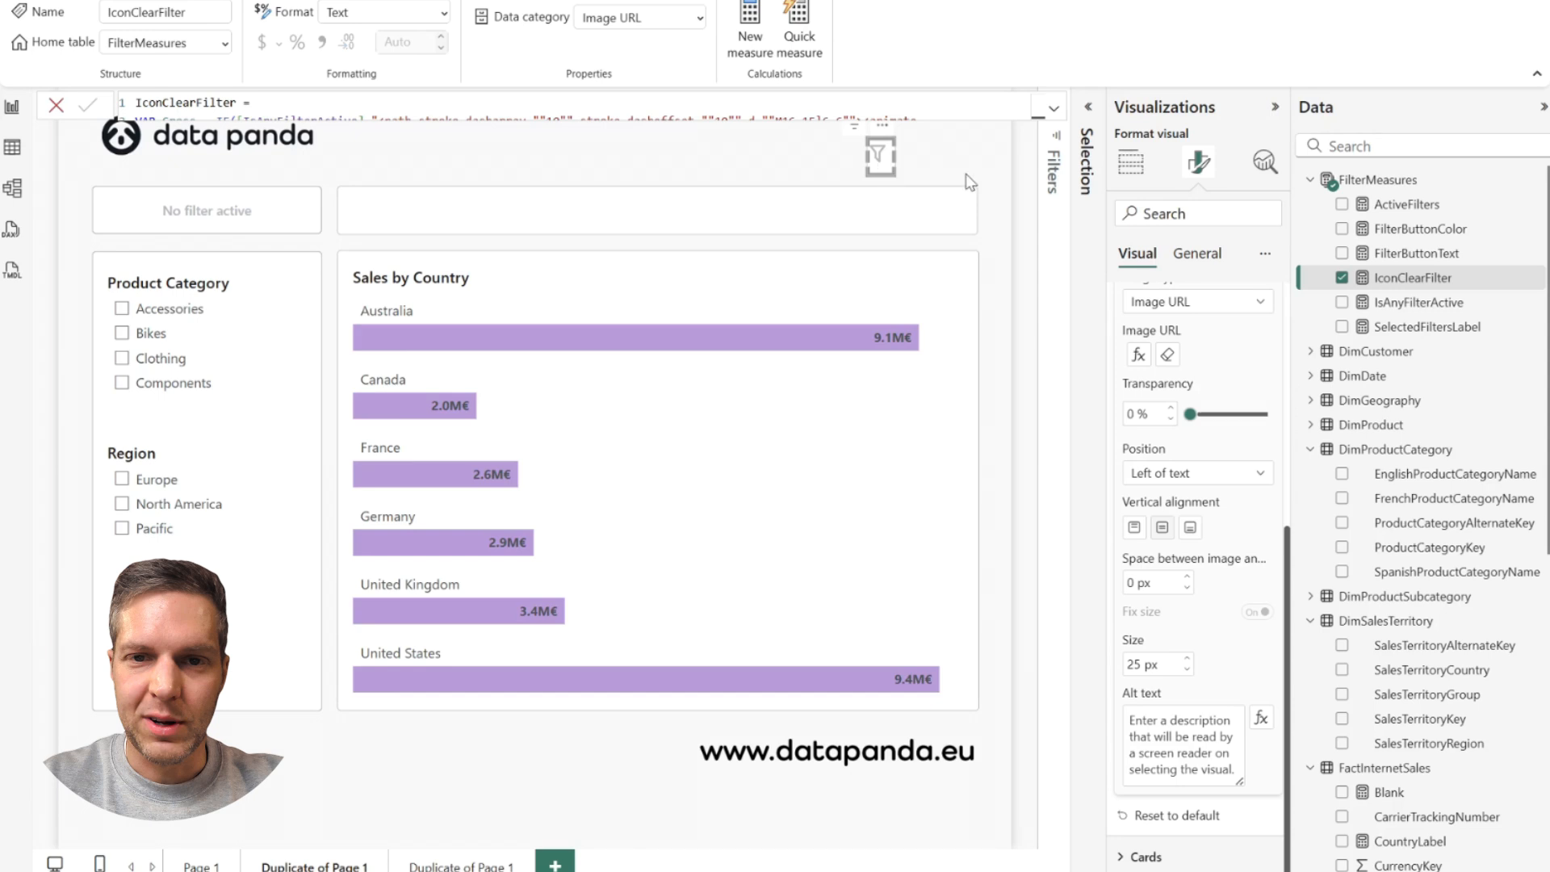
Step: Turn off the background and the visual border of the filter icon card
left_click(1197, 253)
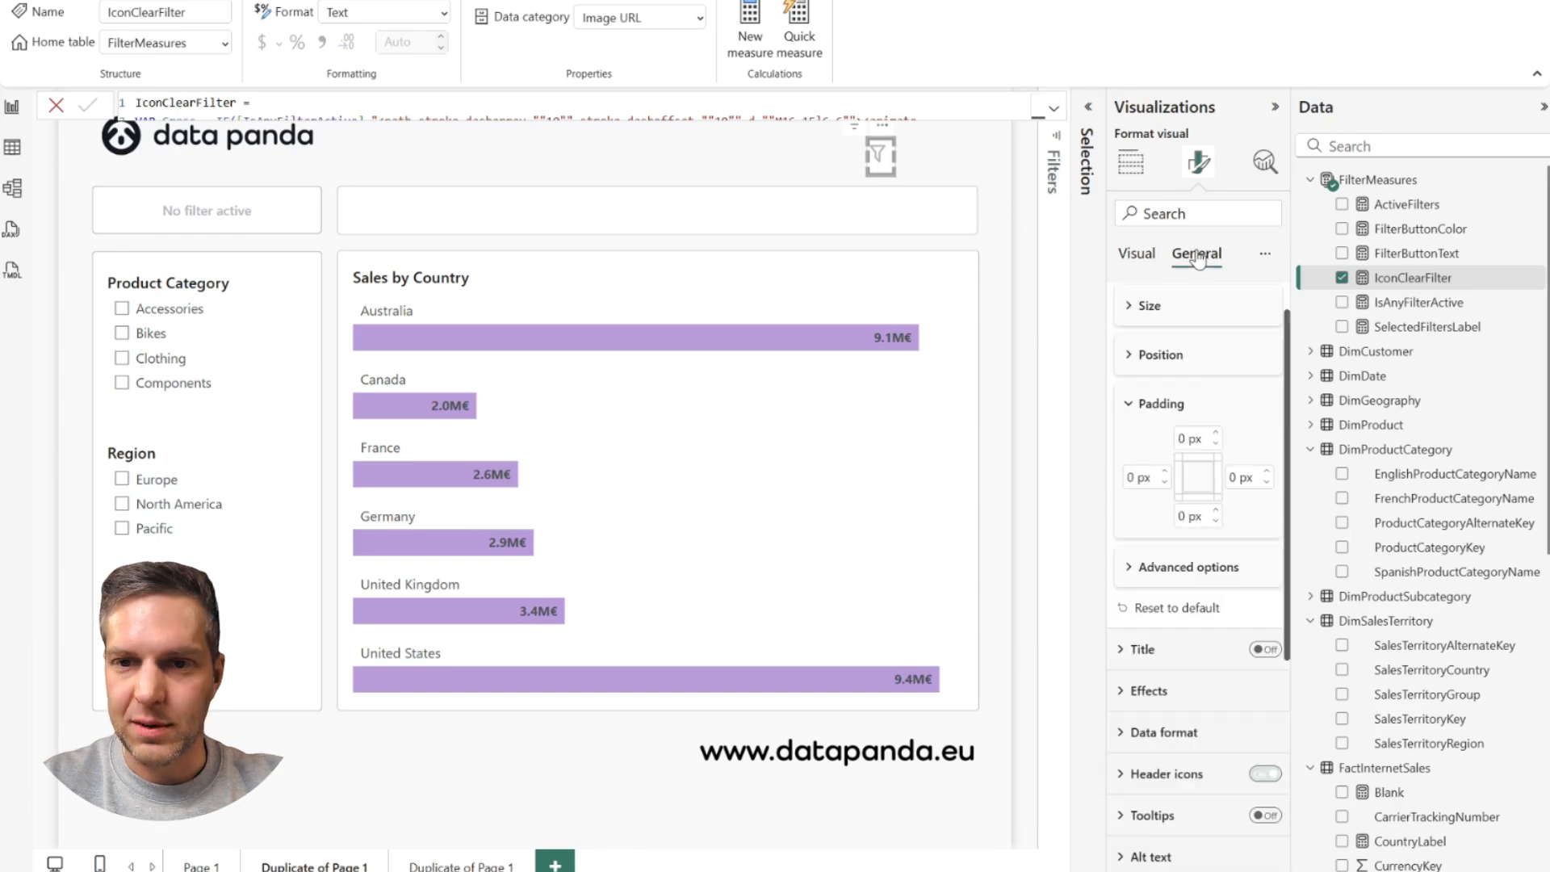
left_click(1128, 408)
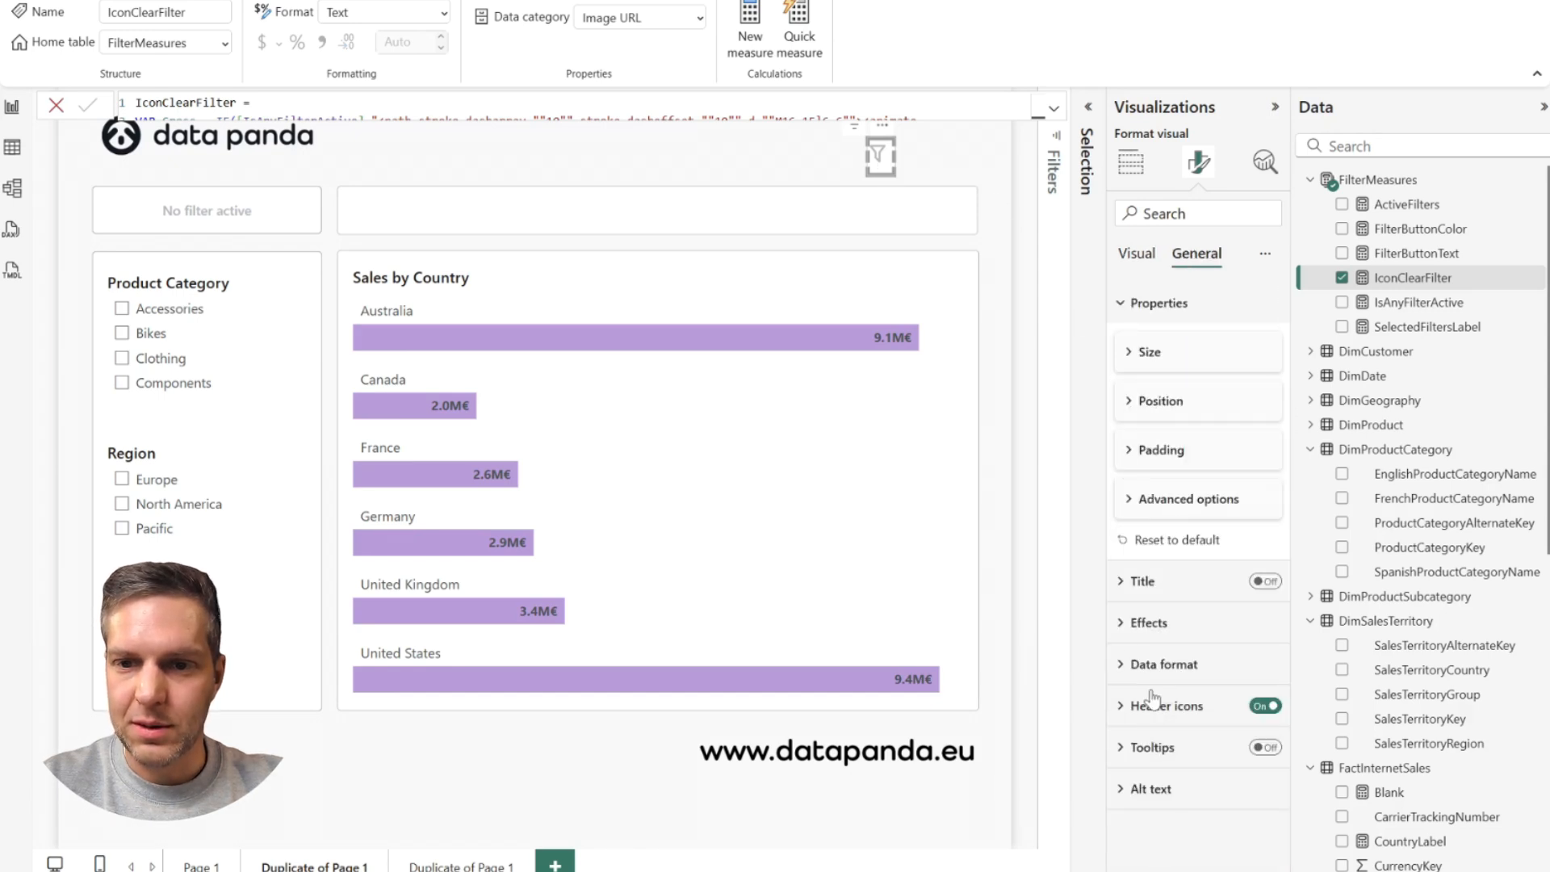
left_click(1139, 624)
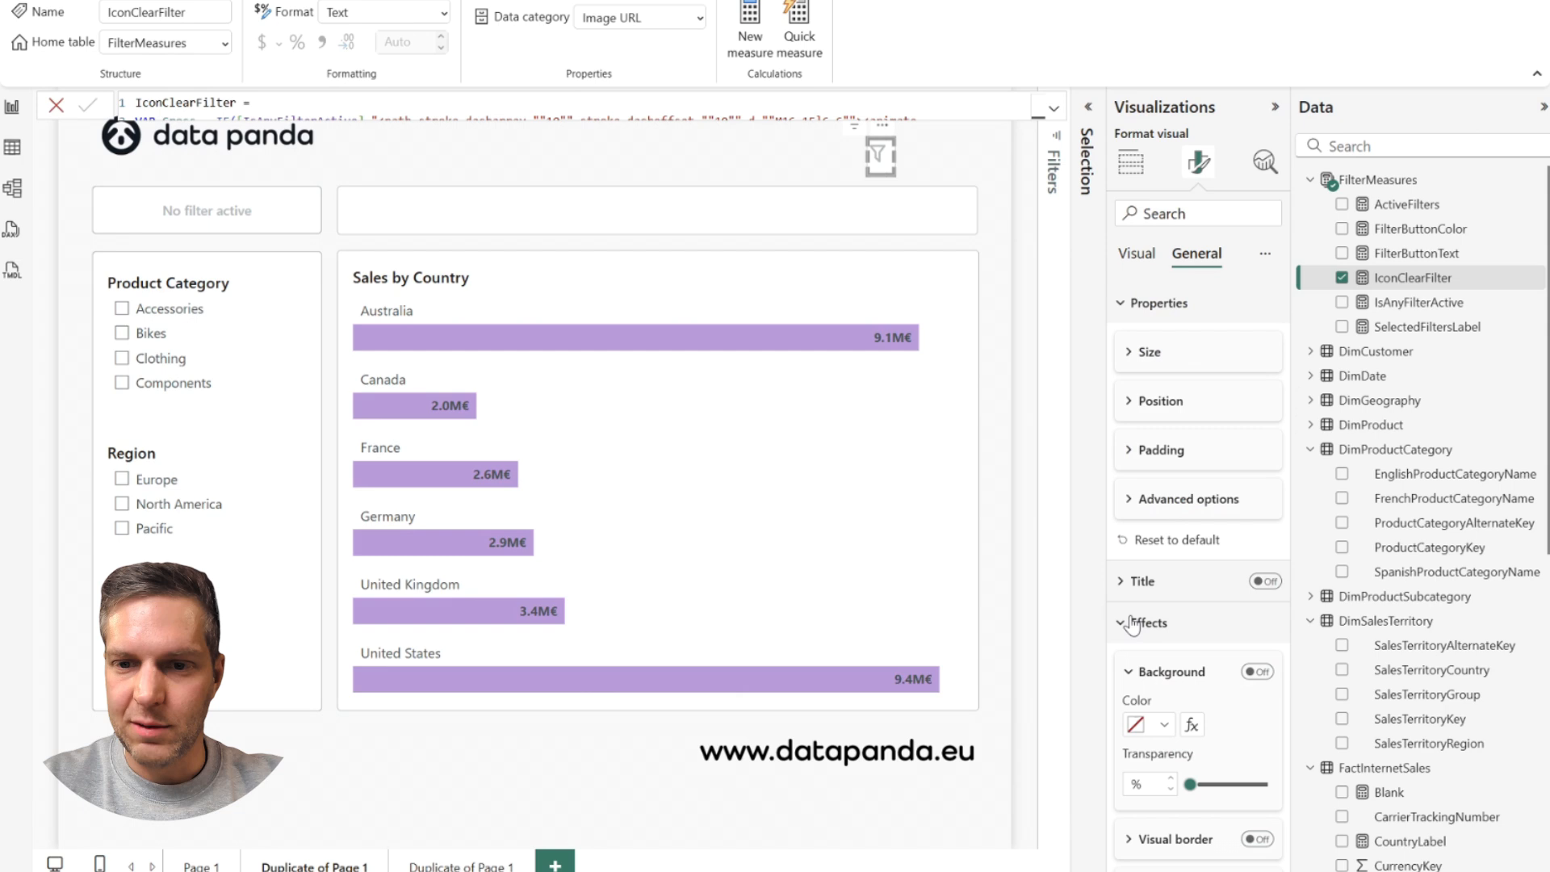
left_click(1256, 672)
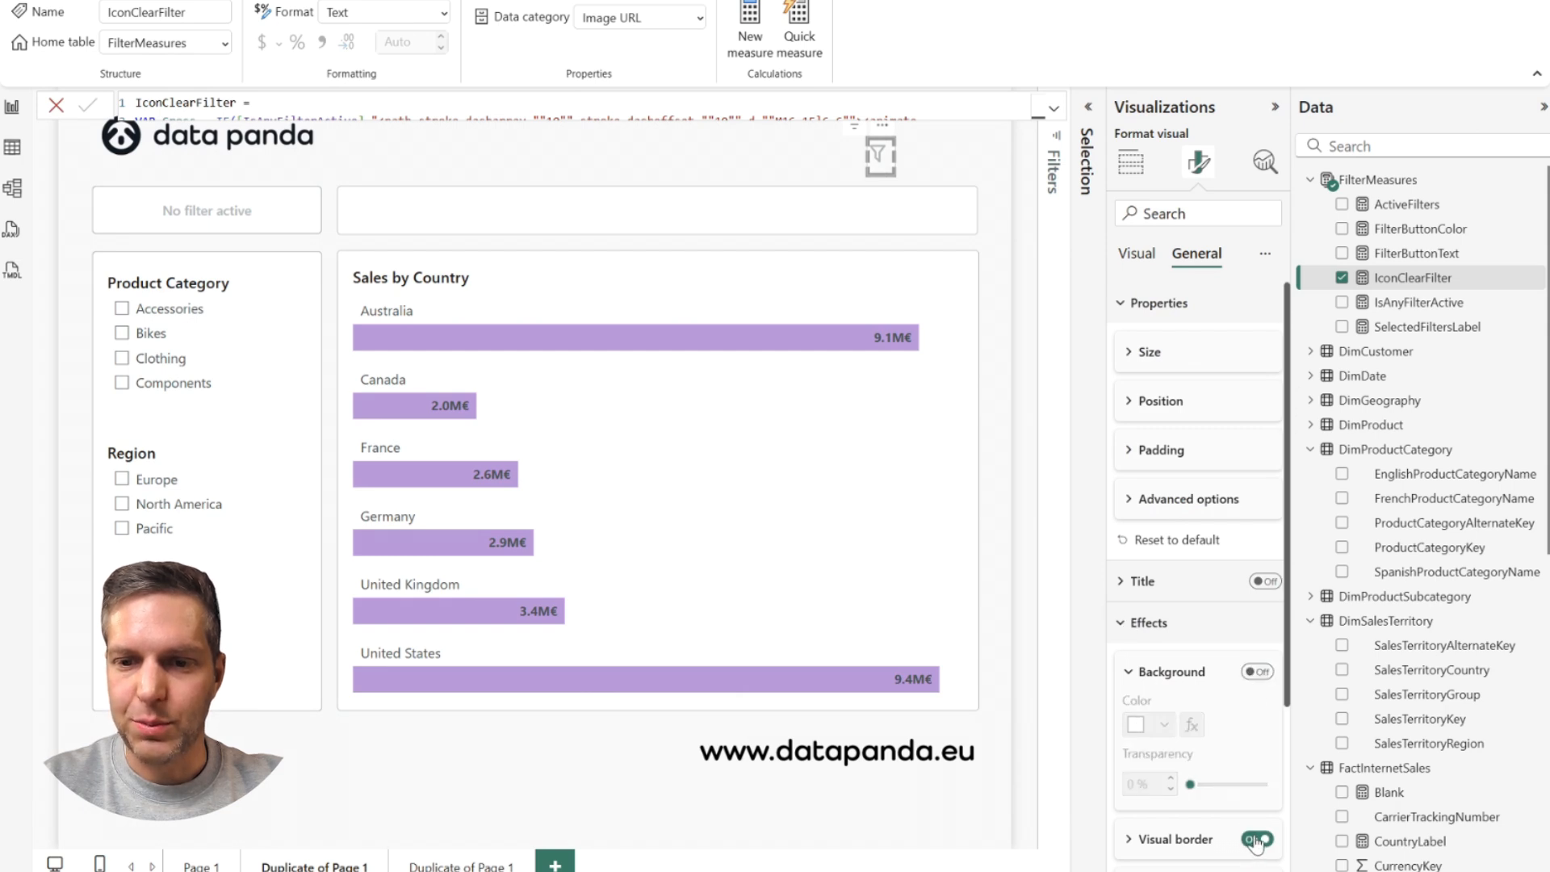
left_click(1139, 624)
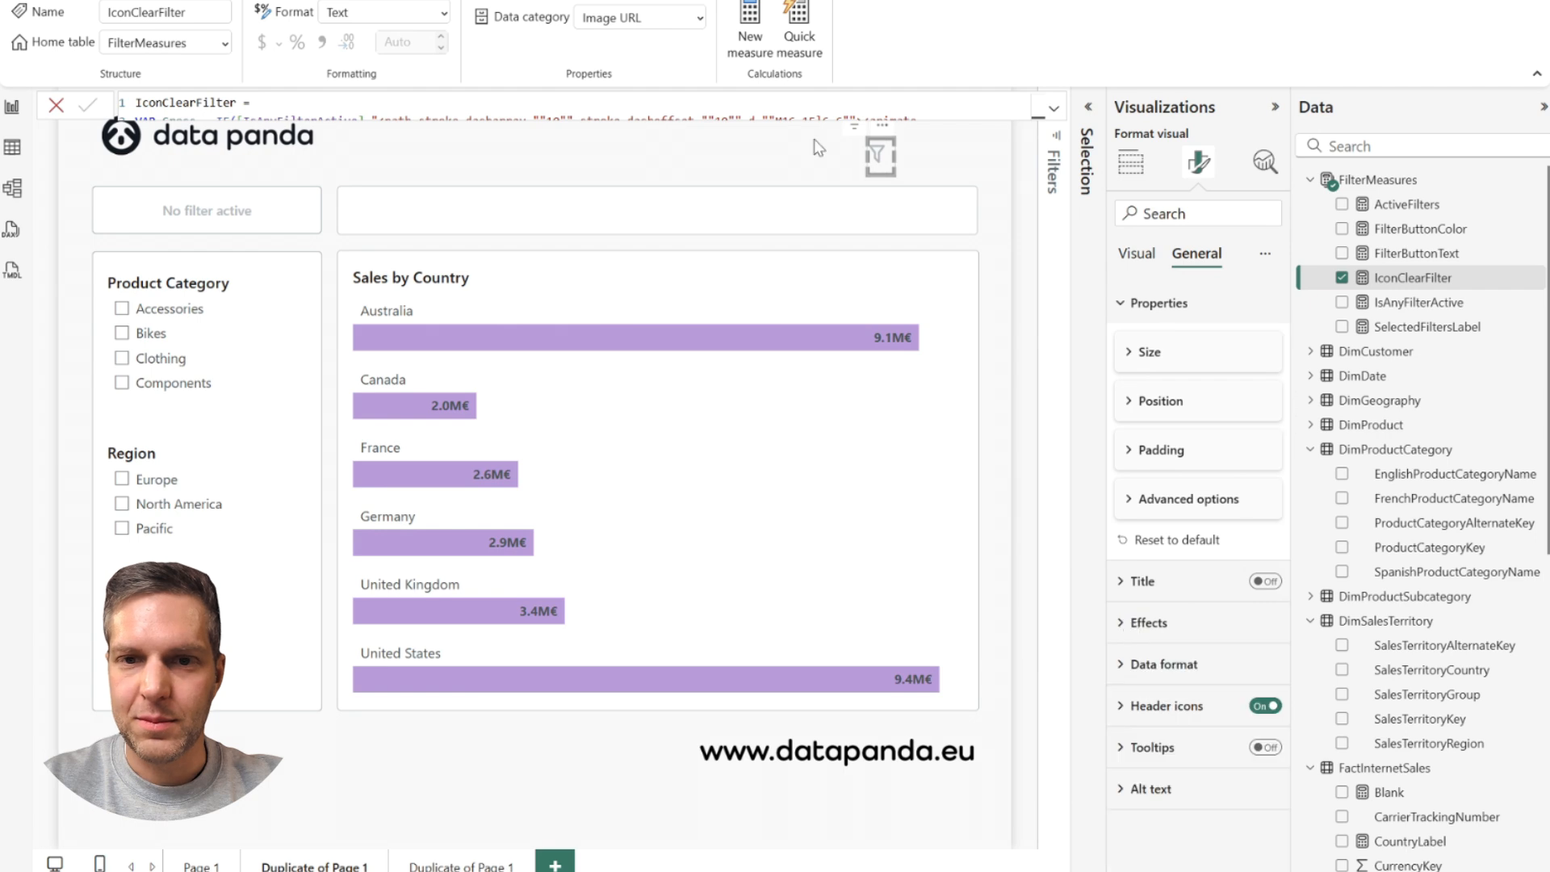
left_click(950, 157)
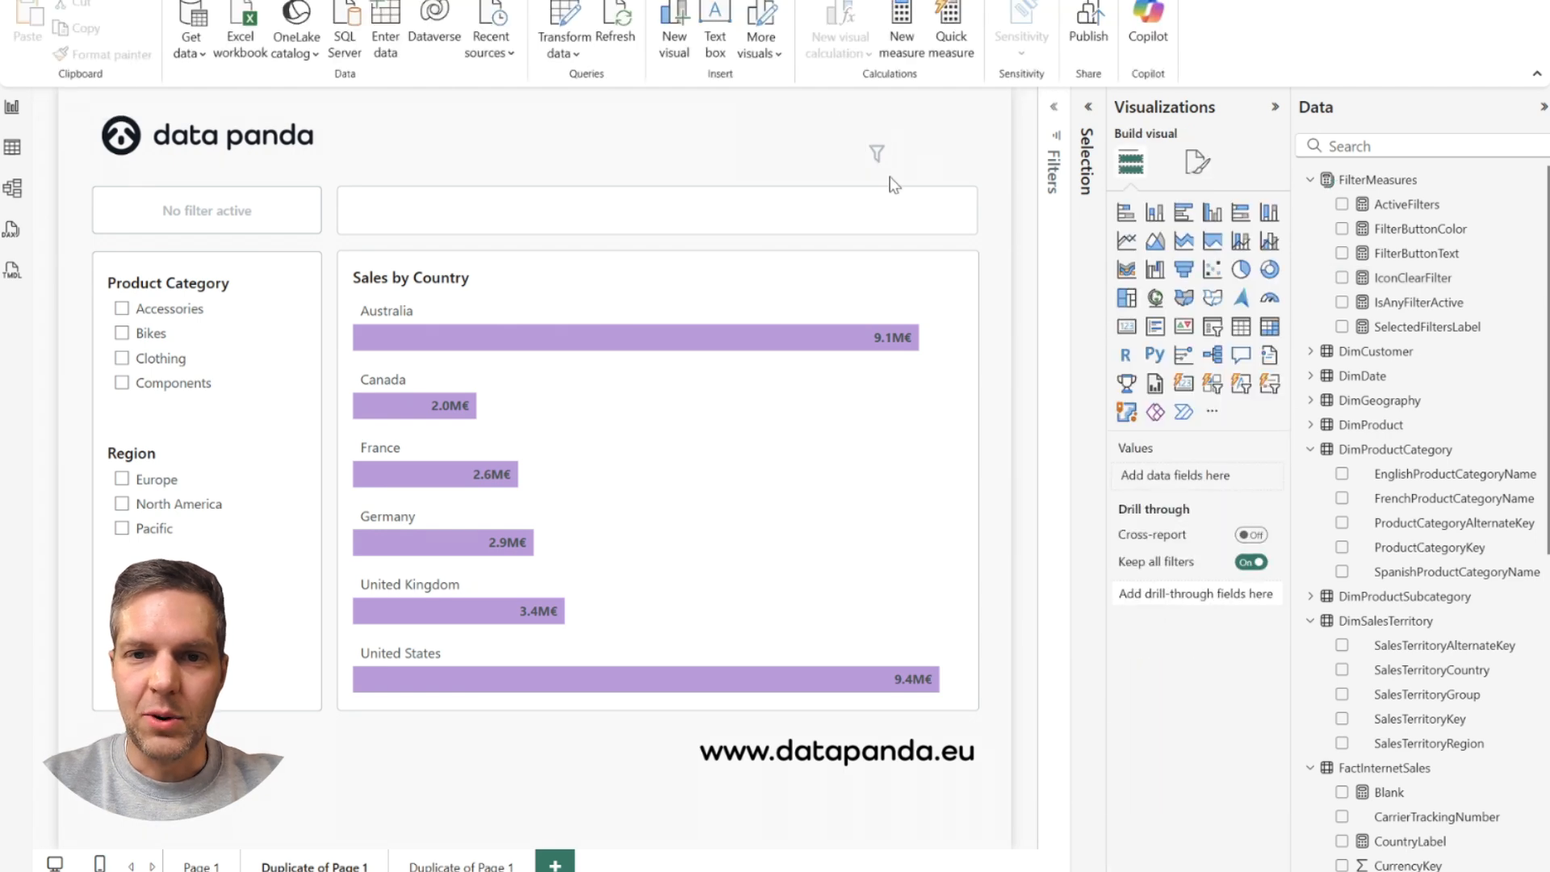
Step: Move the filter icon card onto the clear-filter button, just before the button's text
left_click(881, 167)
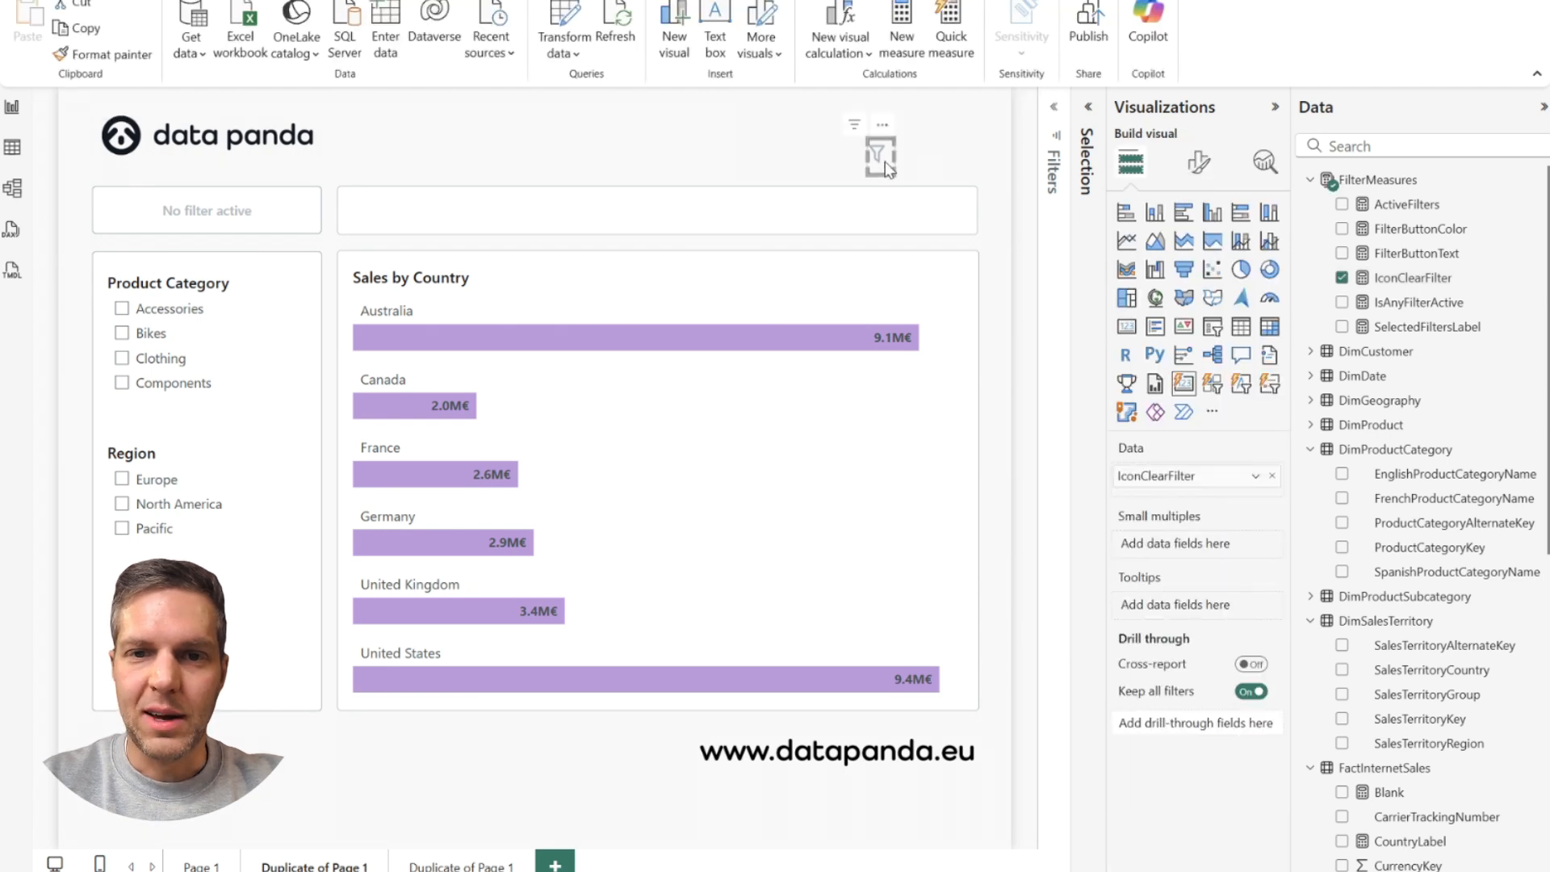
left_click(123, 315)
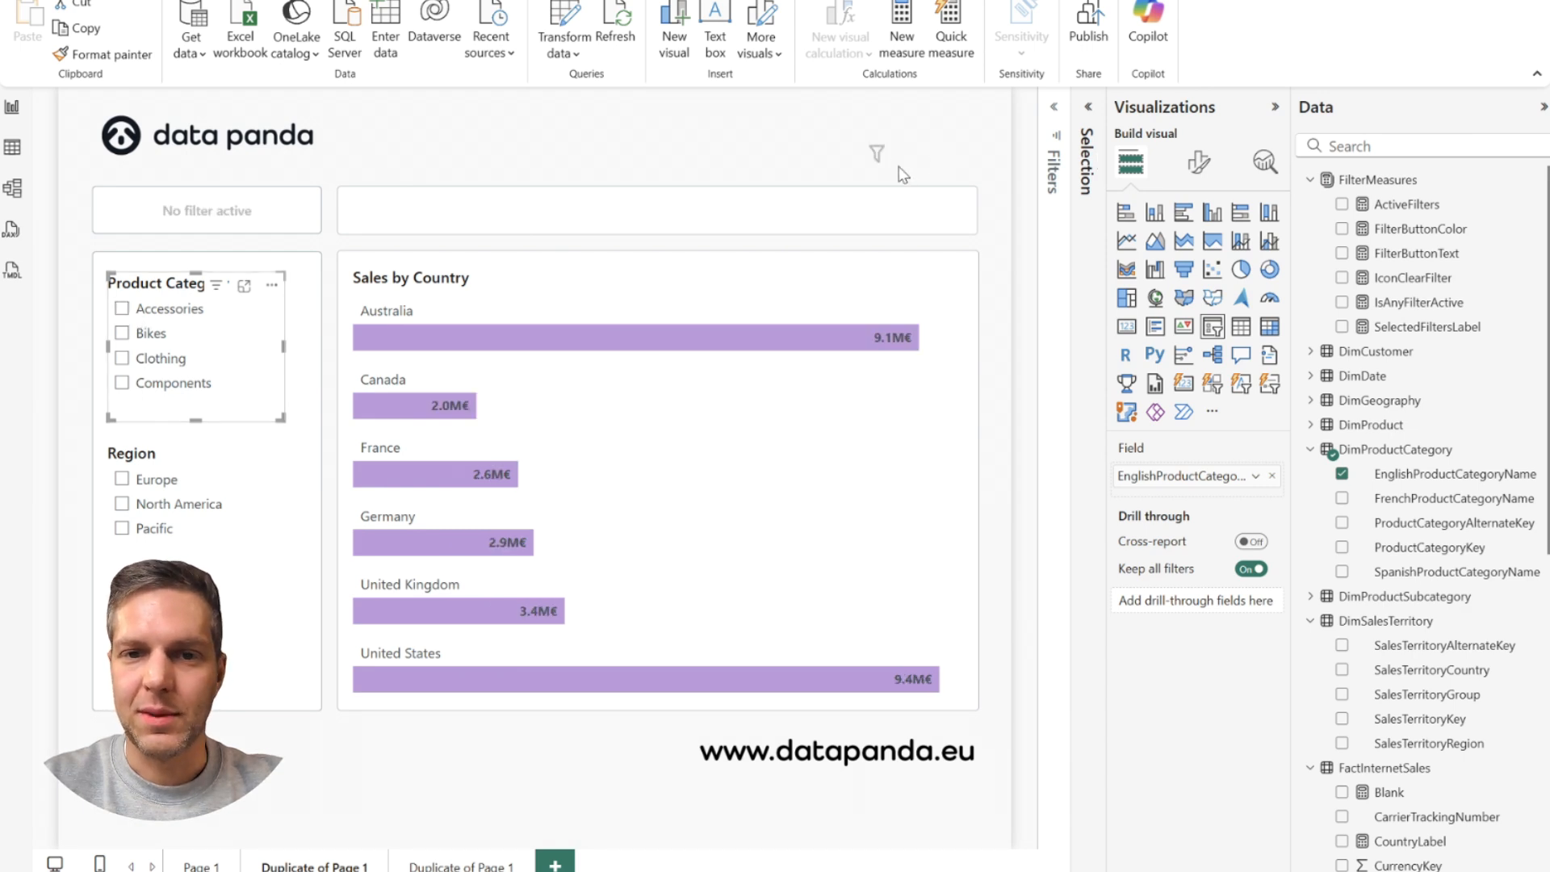
left_click(892, 170)
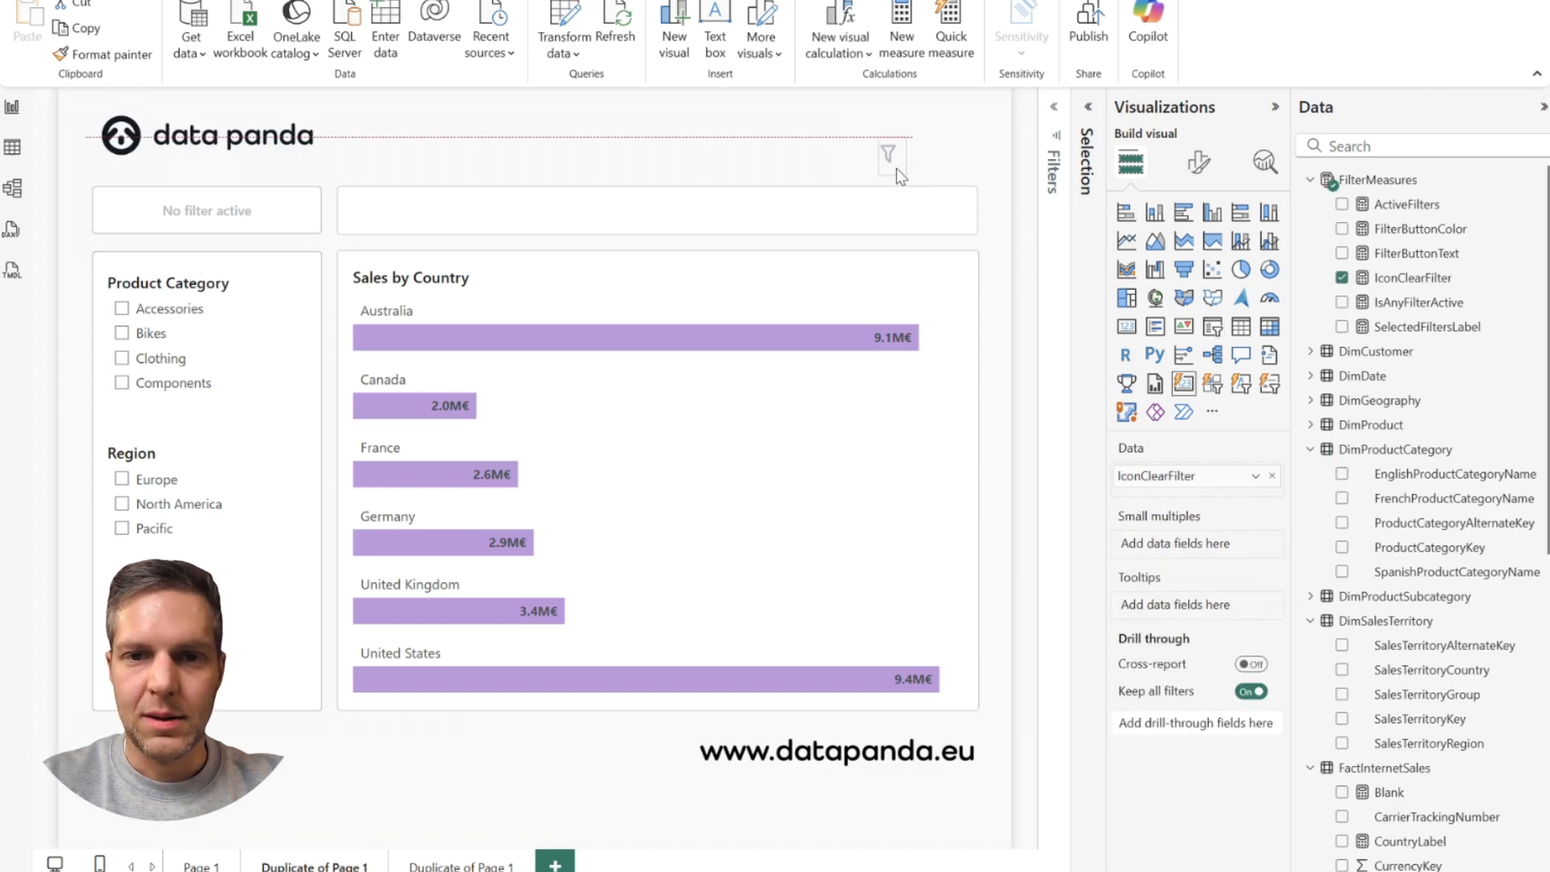
left_click_drag(896, 168, 113, 235)
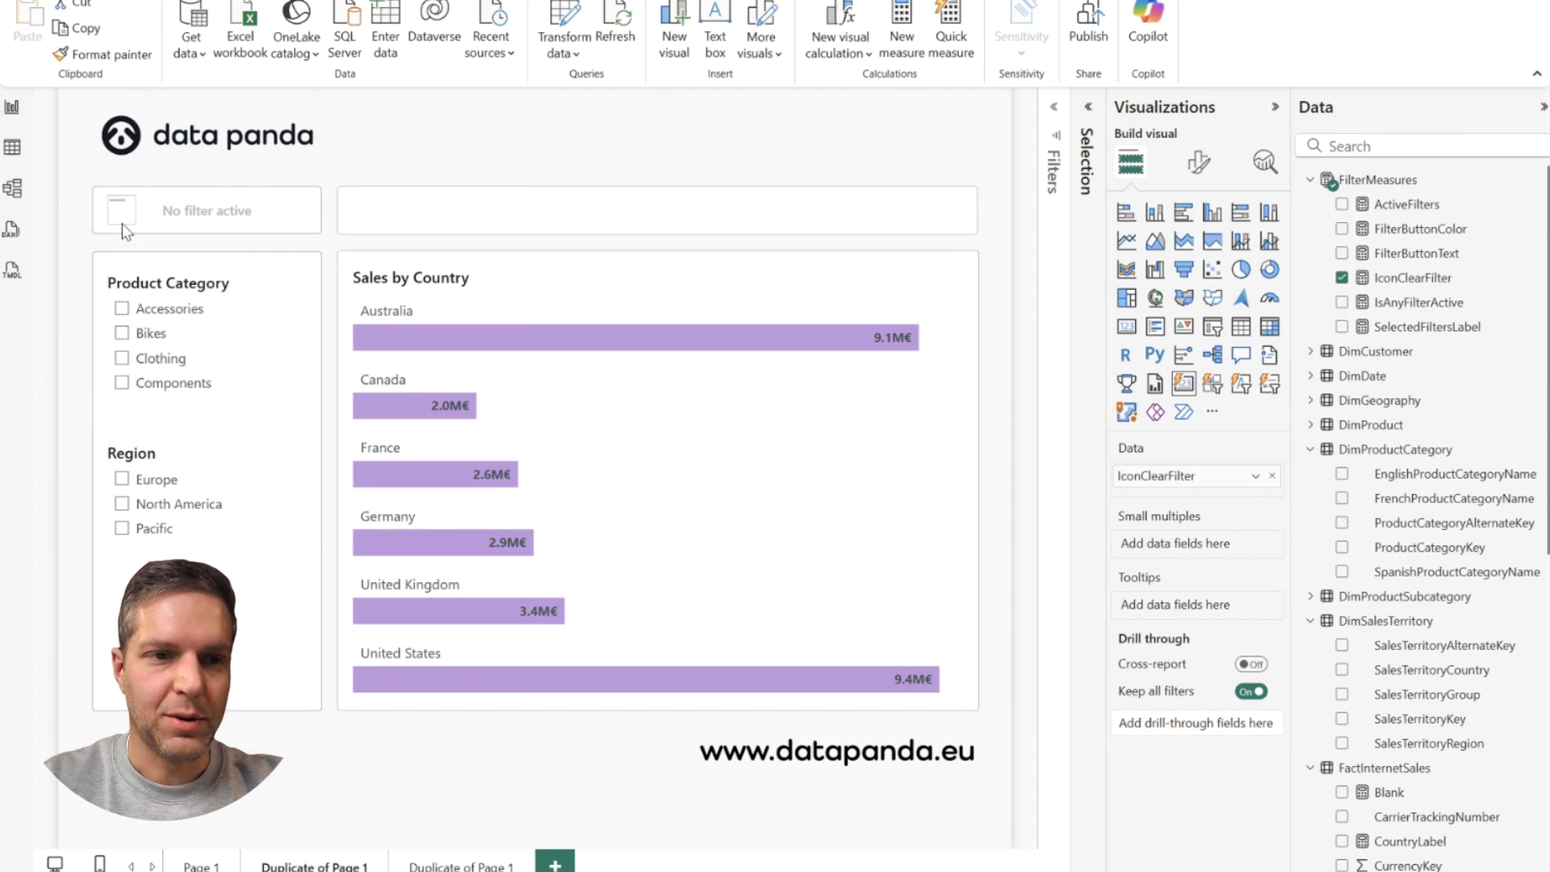
Step: Fine-tune the filter icon card's placement by setting its vertical position to 117
left_click(128, 223)
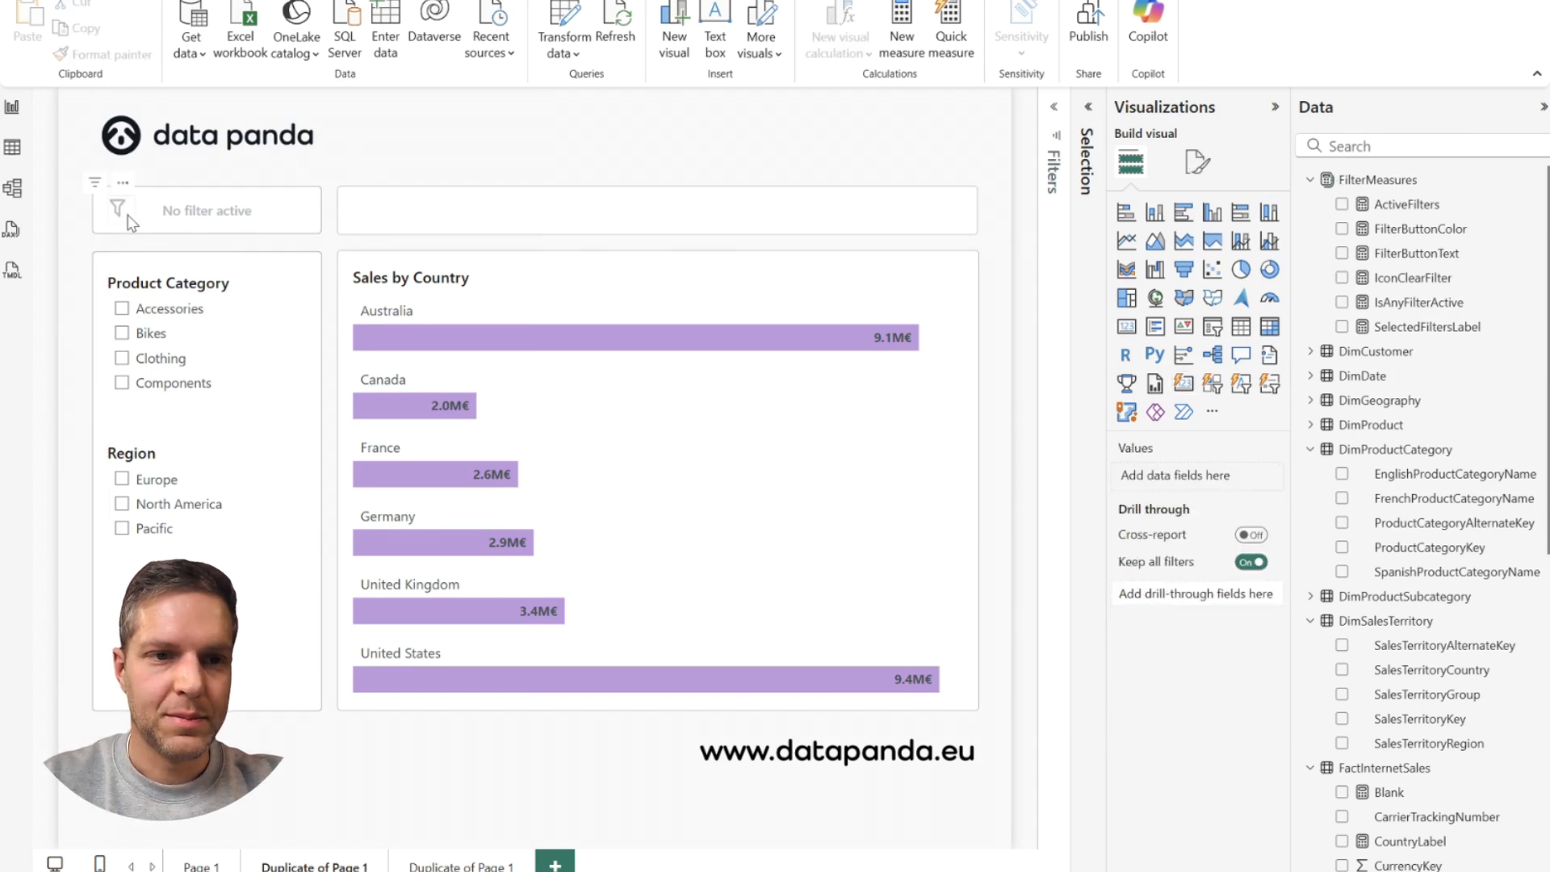
left_click(1199, 163)
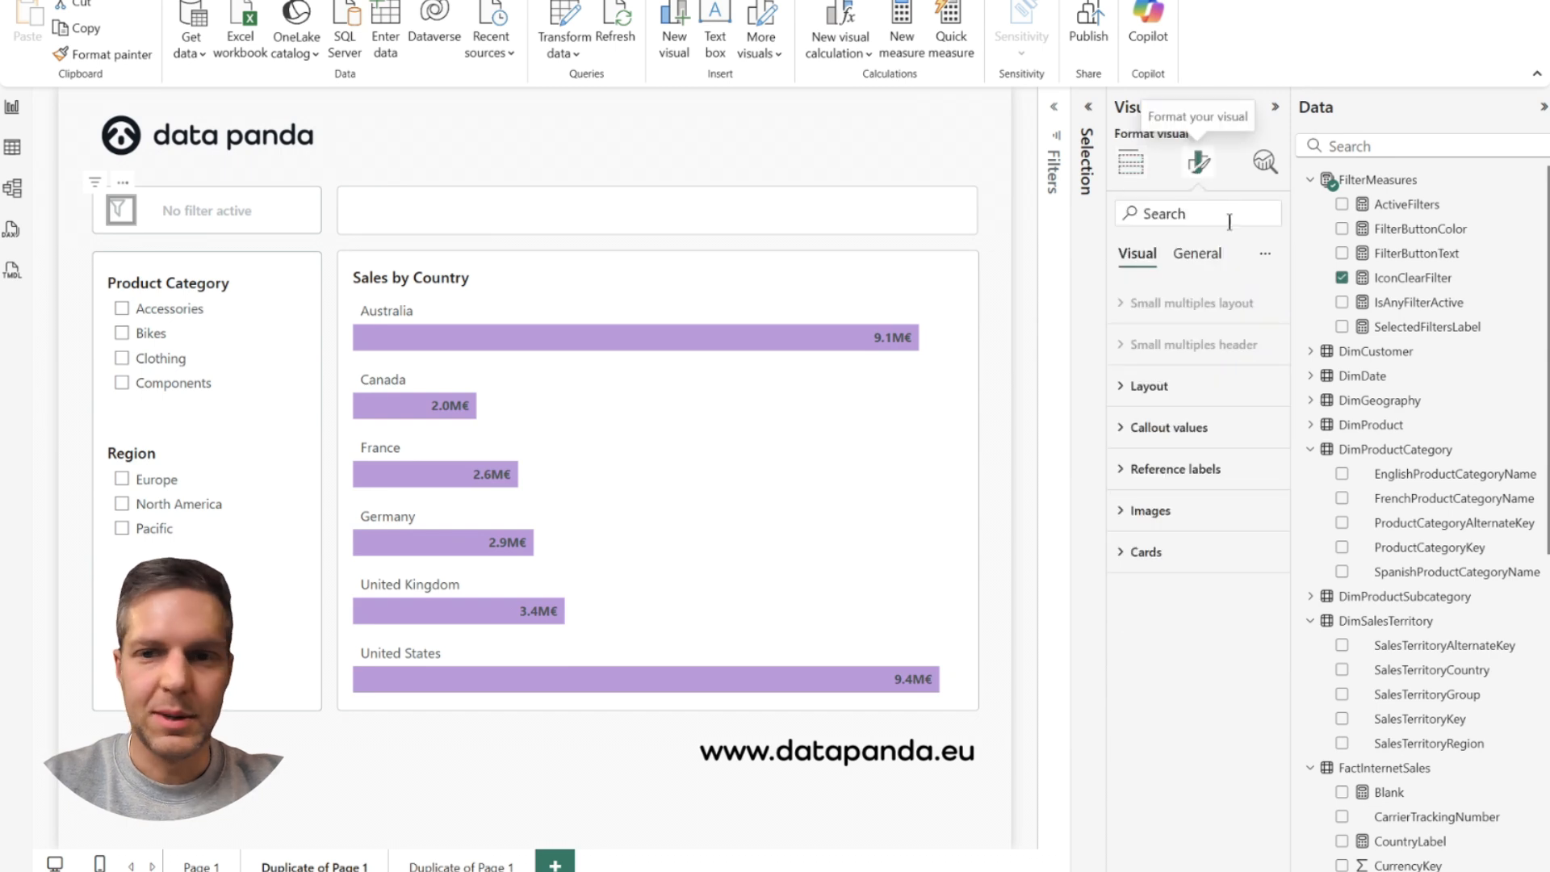
left_click(1197, 255)
left_click(1153, 304)
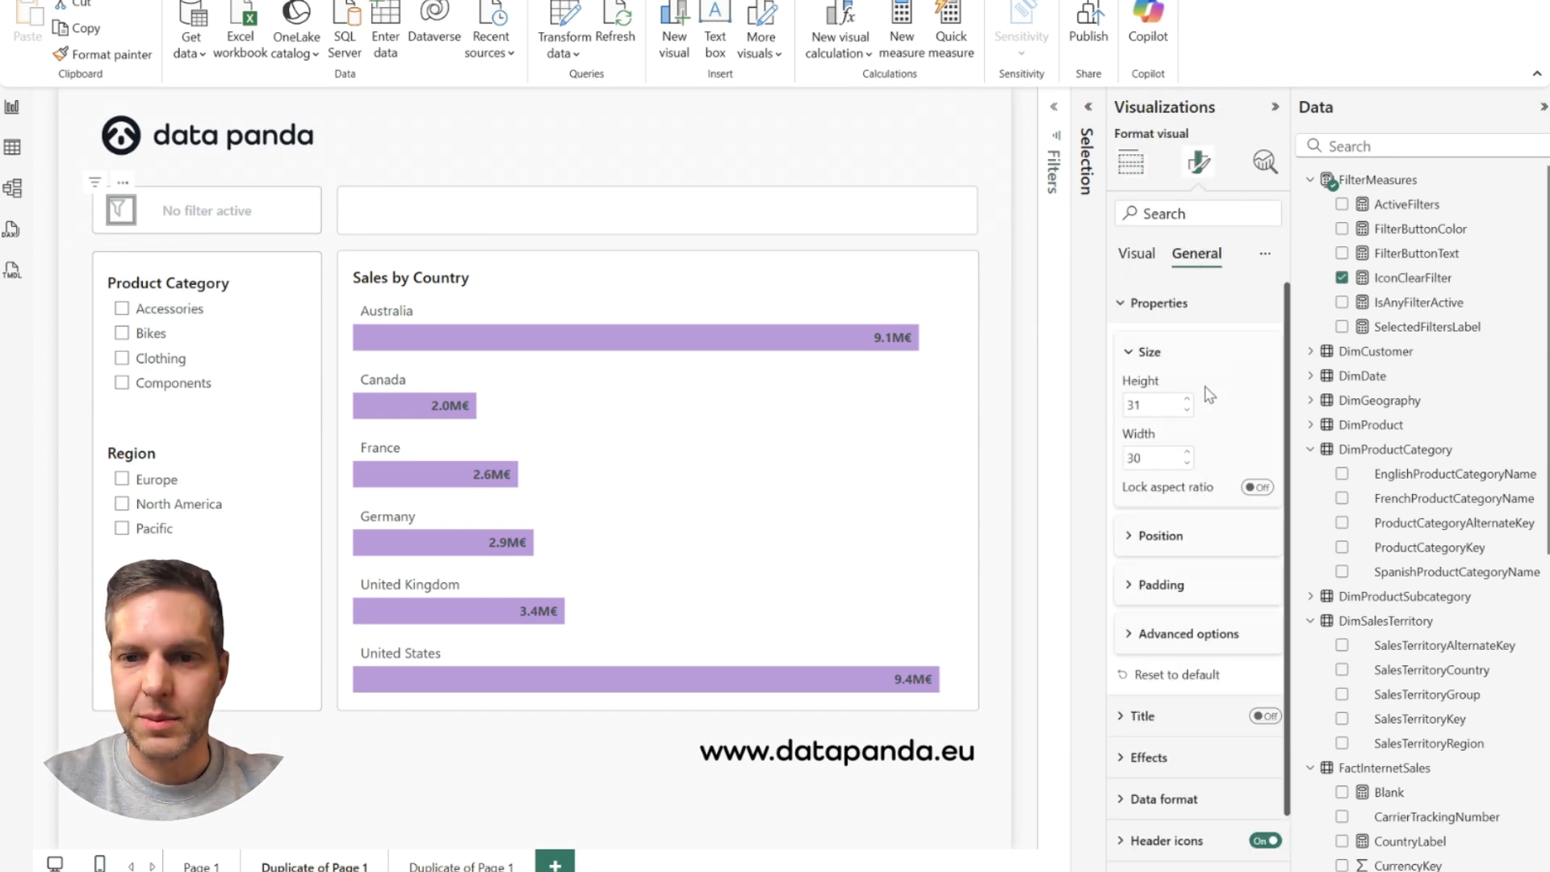
left_click(1159, 538)
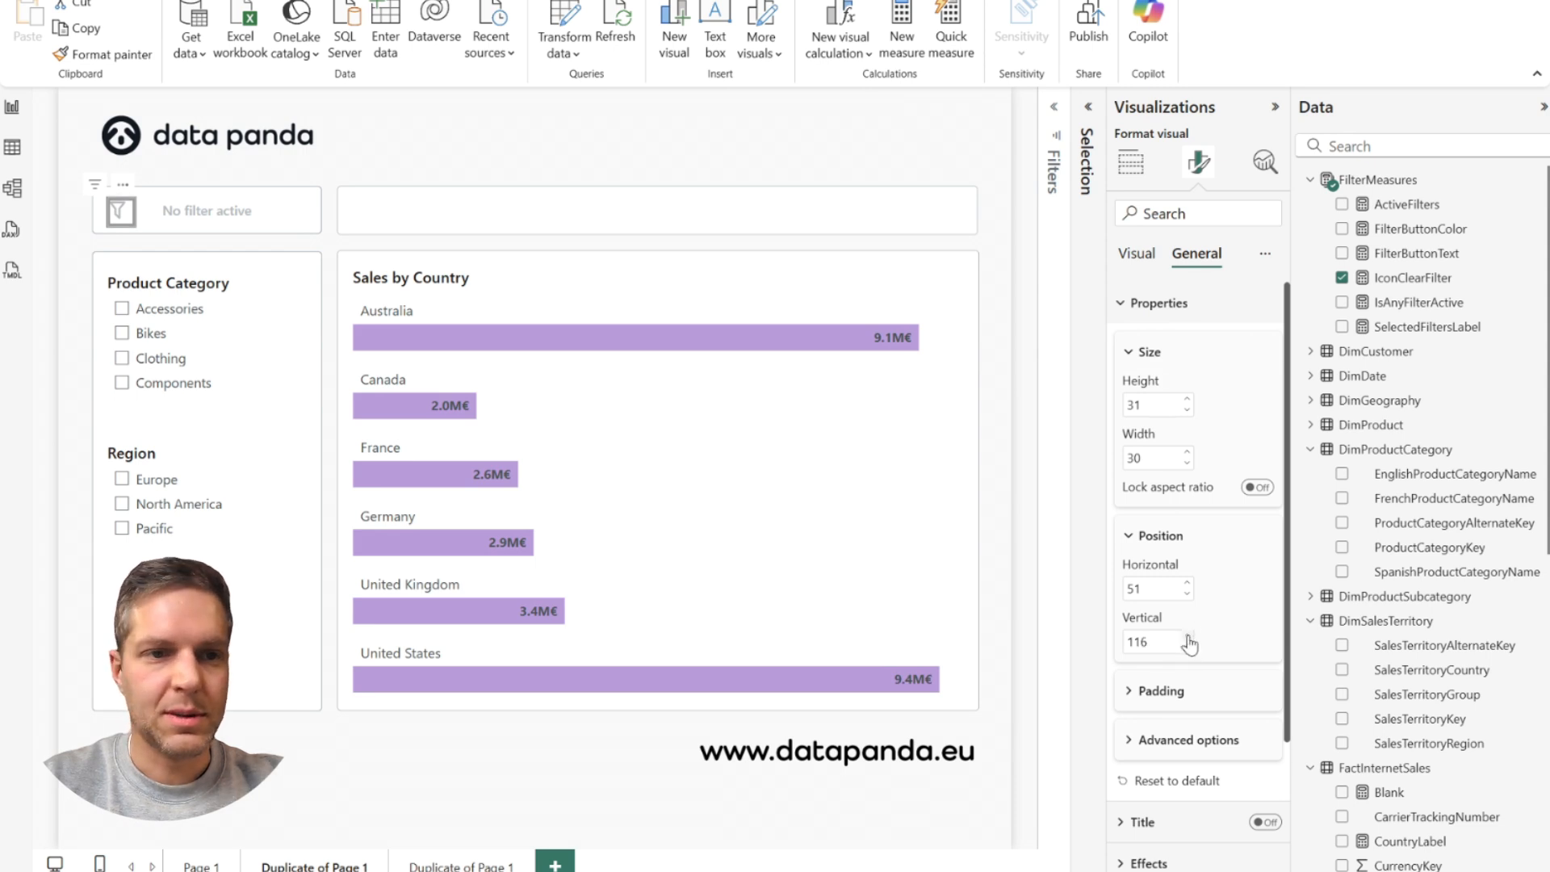
left_click(1188, 649)
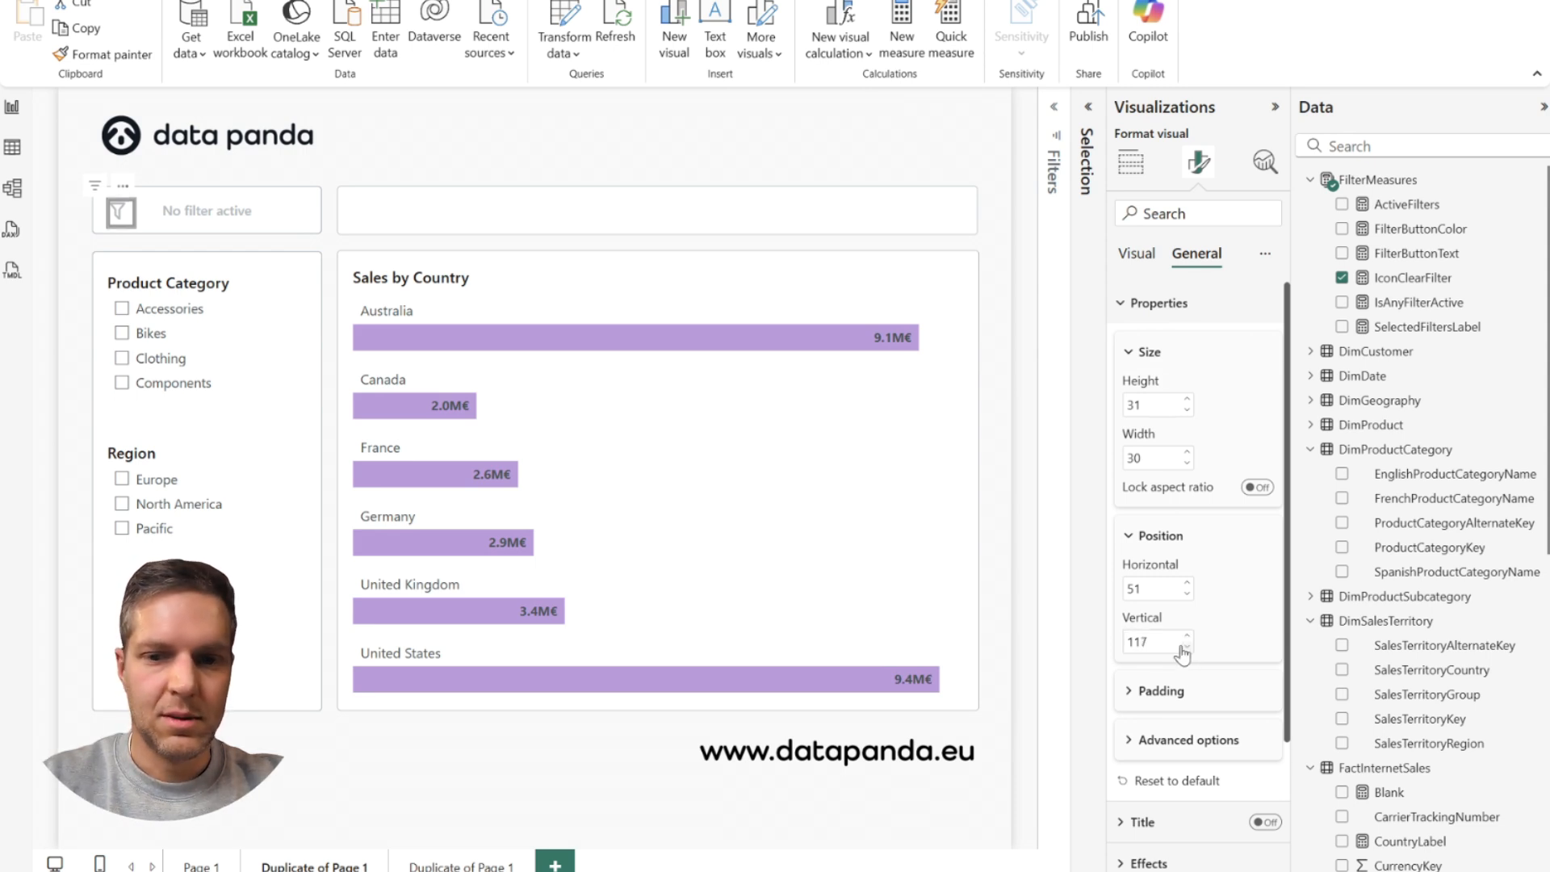
left_click(84, 266)
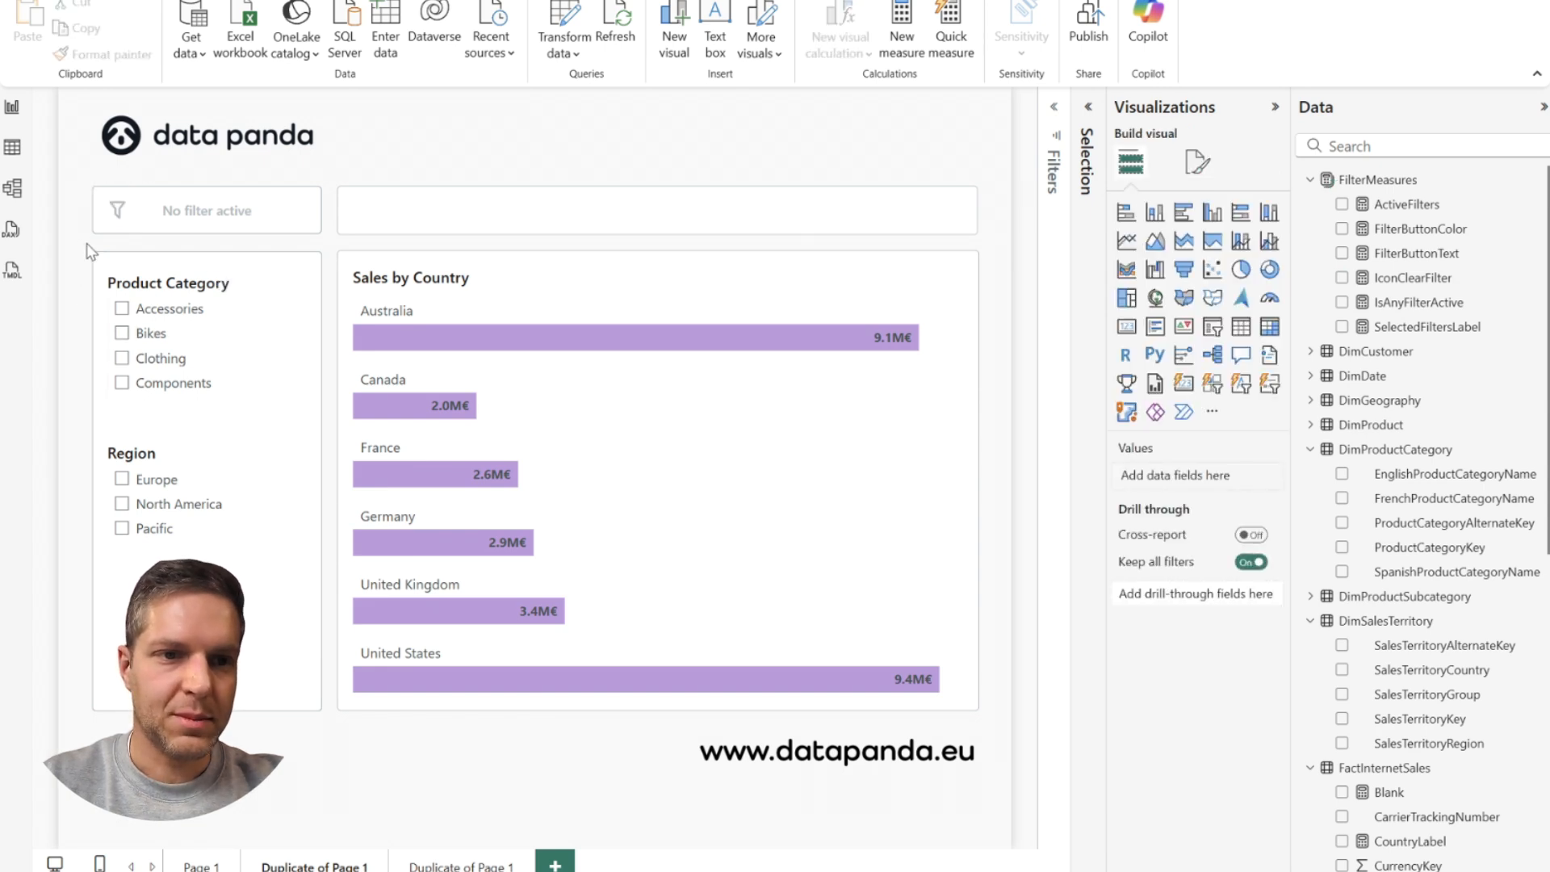
Step: Test the button text and icon by filtering on Accessories and on Bikes in the Product Category slicer, clearing each selection again
left_click(122, 309)
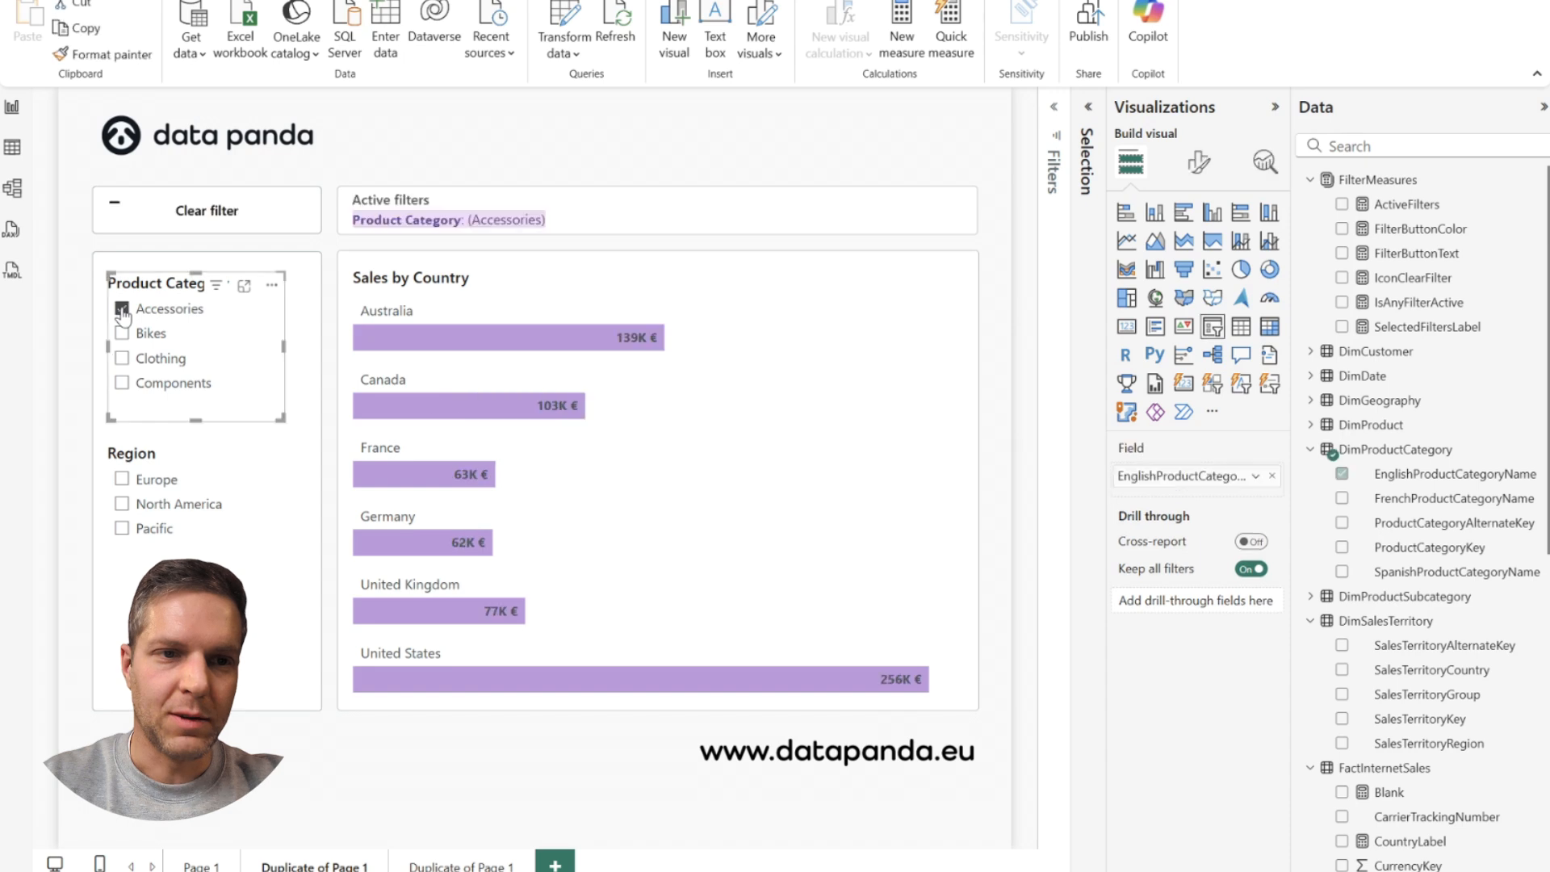
left_click(122, 309)
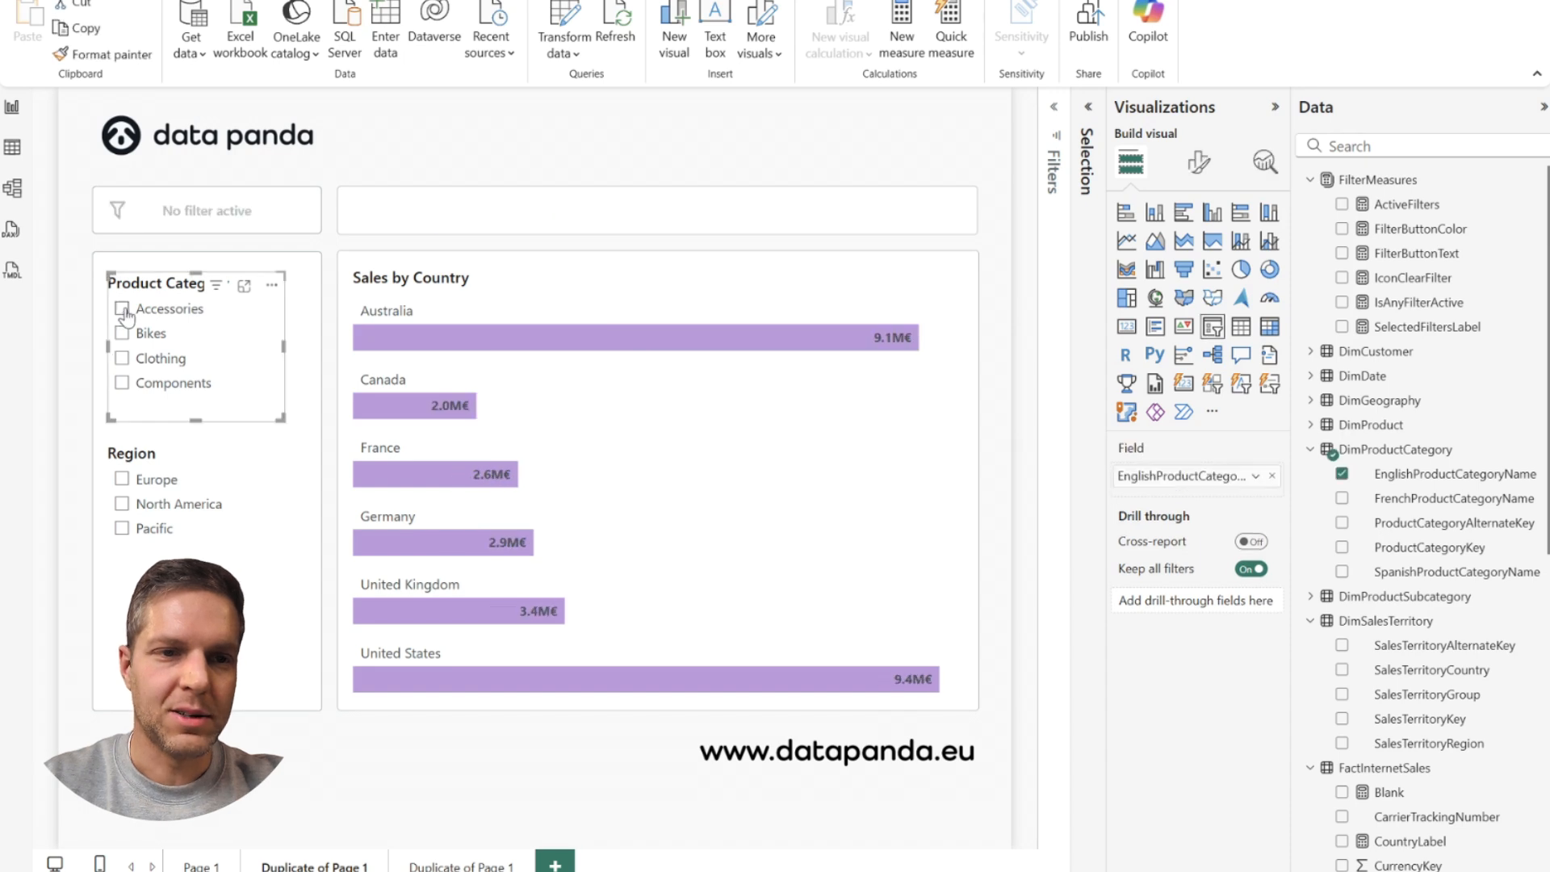
left_click(122, 333)
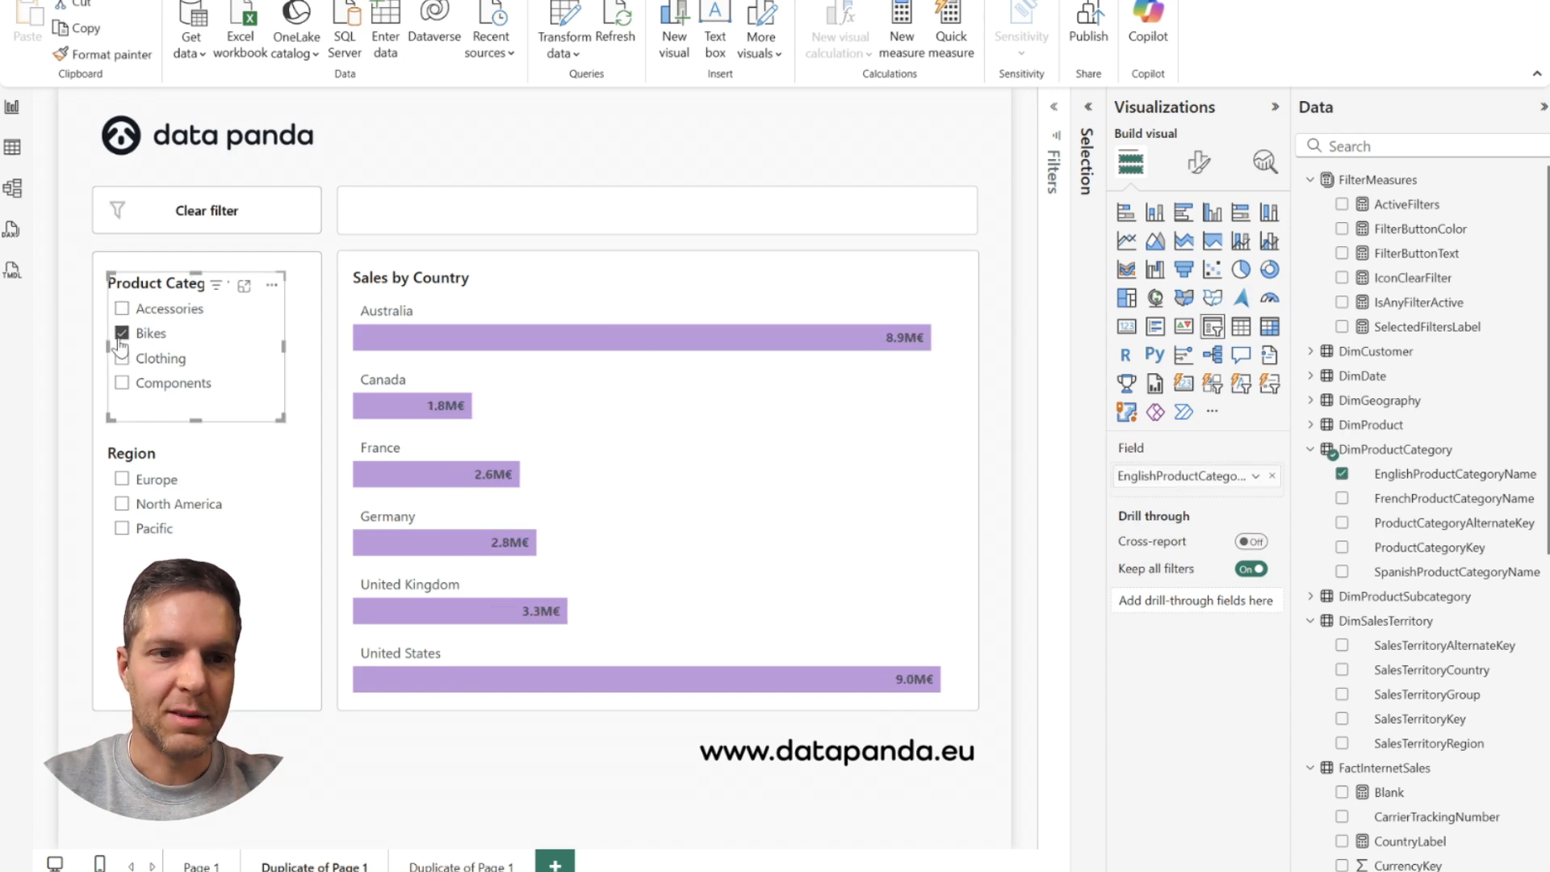
left_click(122, 334)
left_click(91, 260)
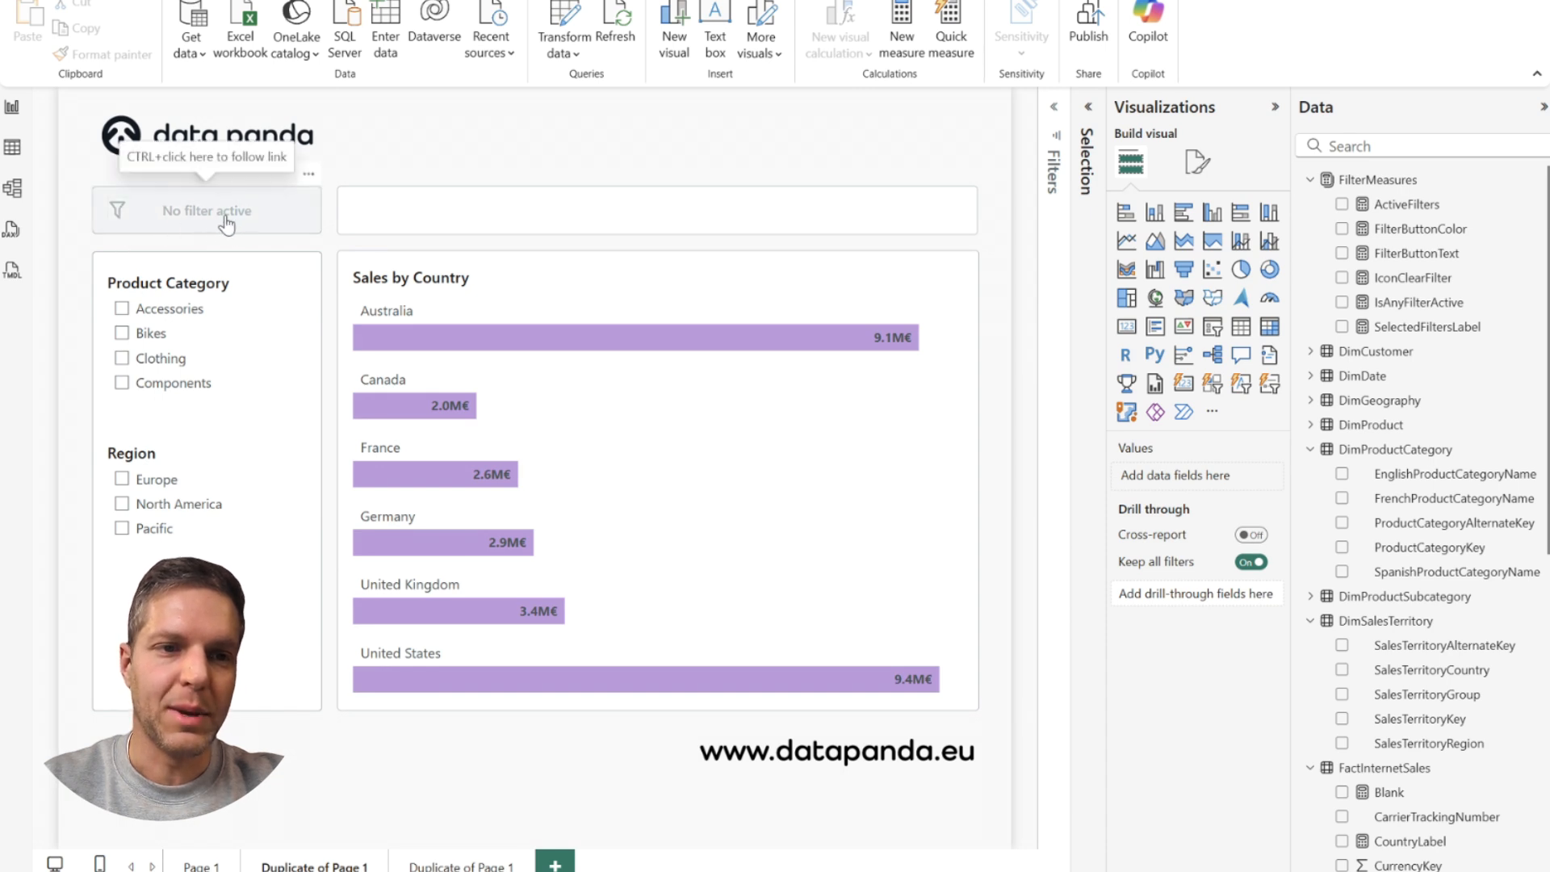
left_click(121, 215)
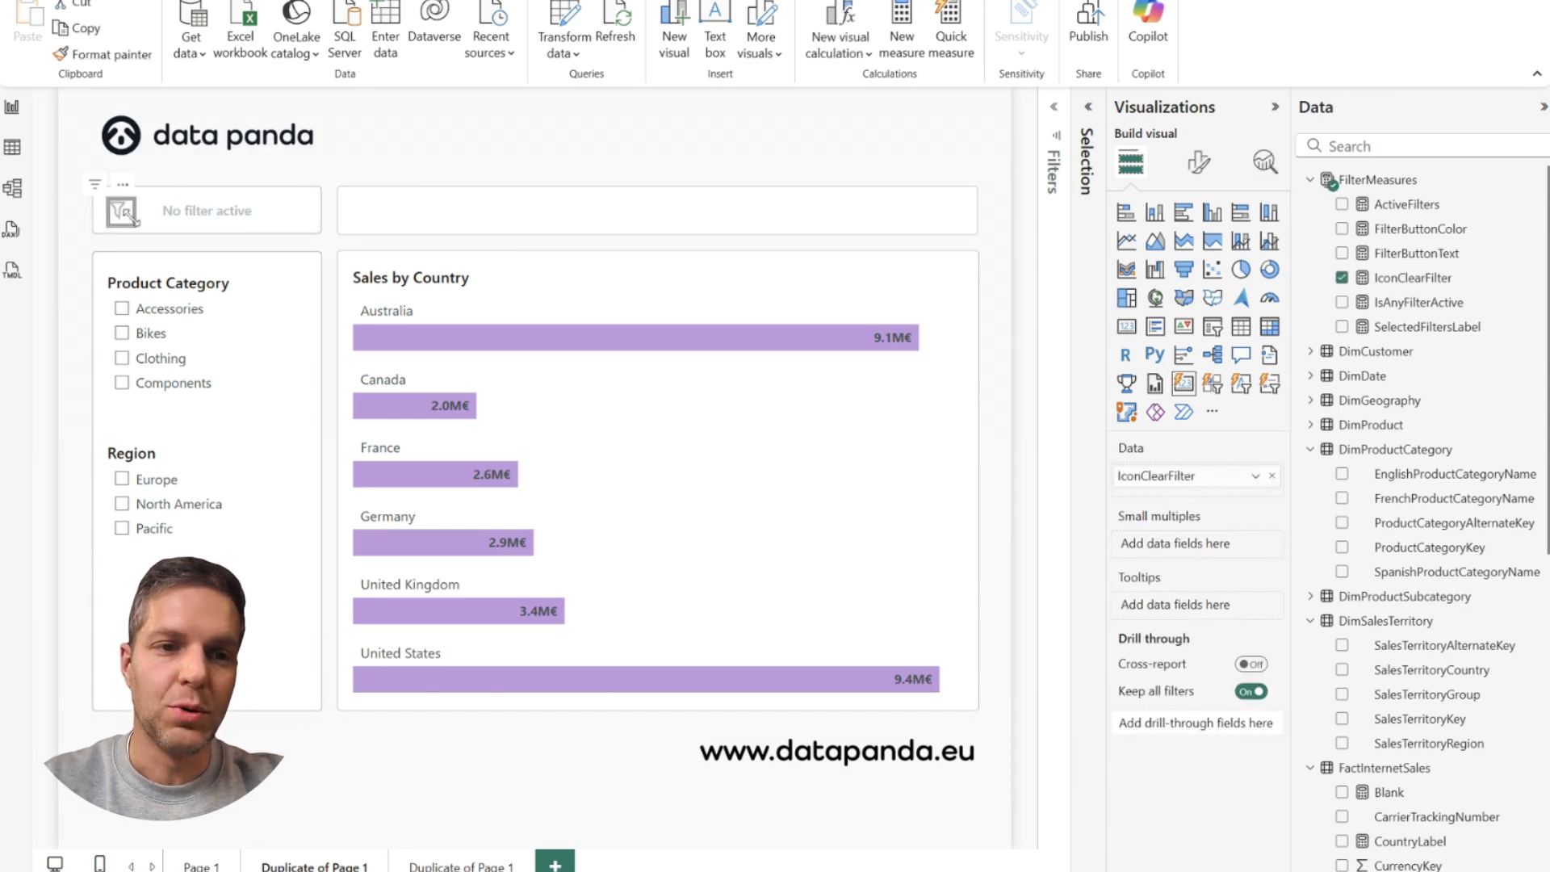
left_click(241, 243)
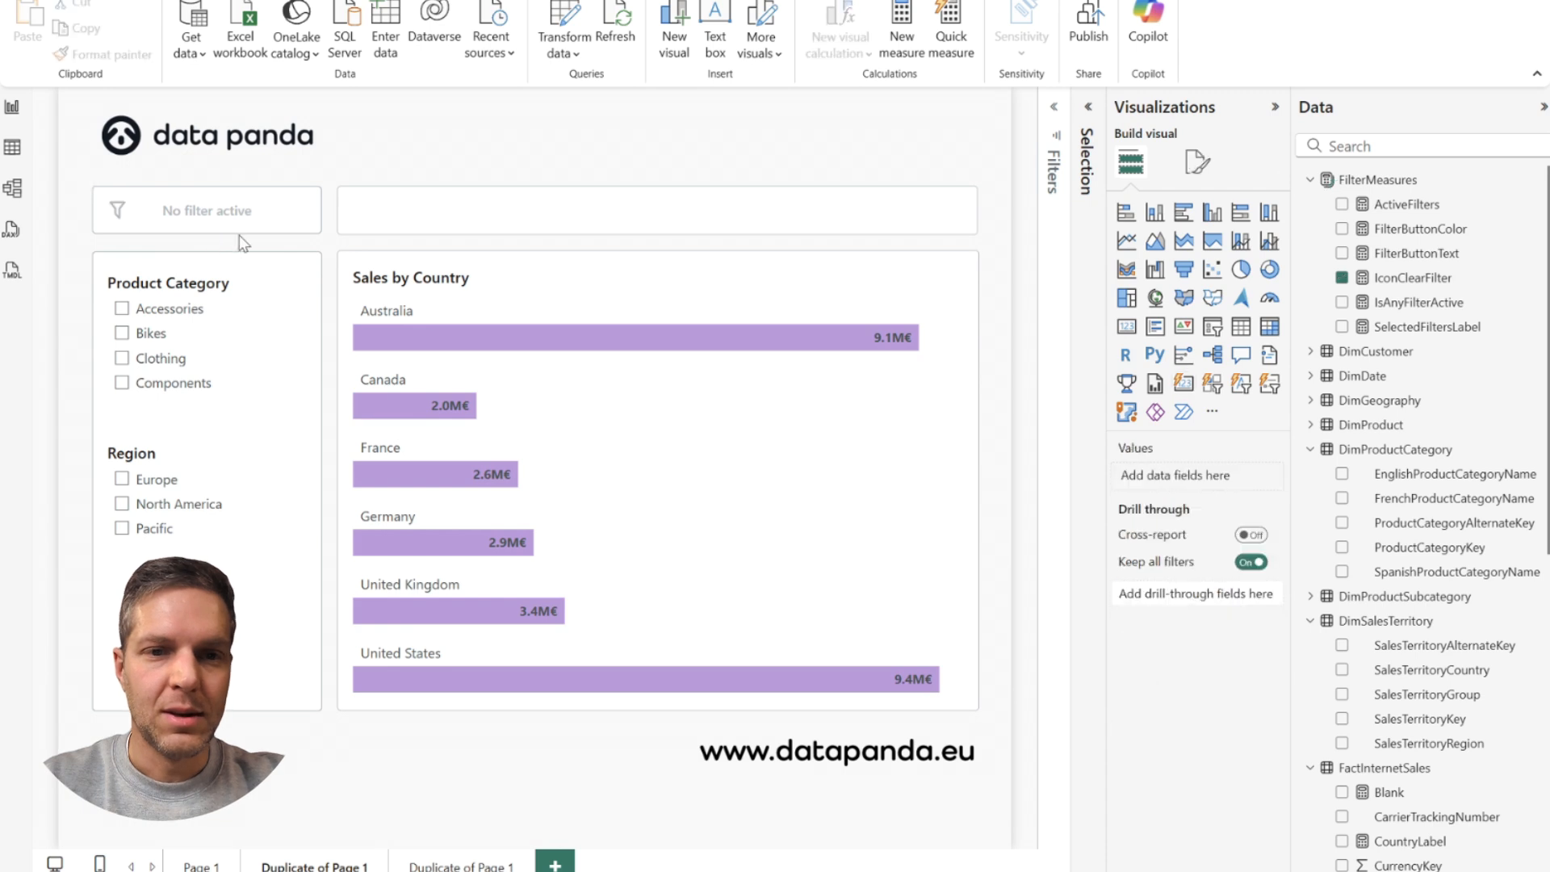
Step: Select the filter icon card together with the clear-filter button and group them
left_click(1089, 113)
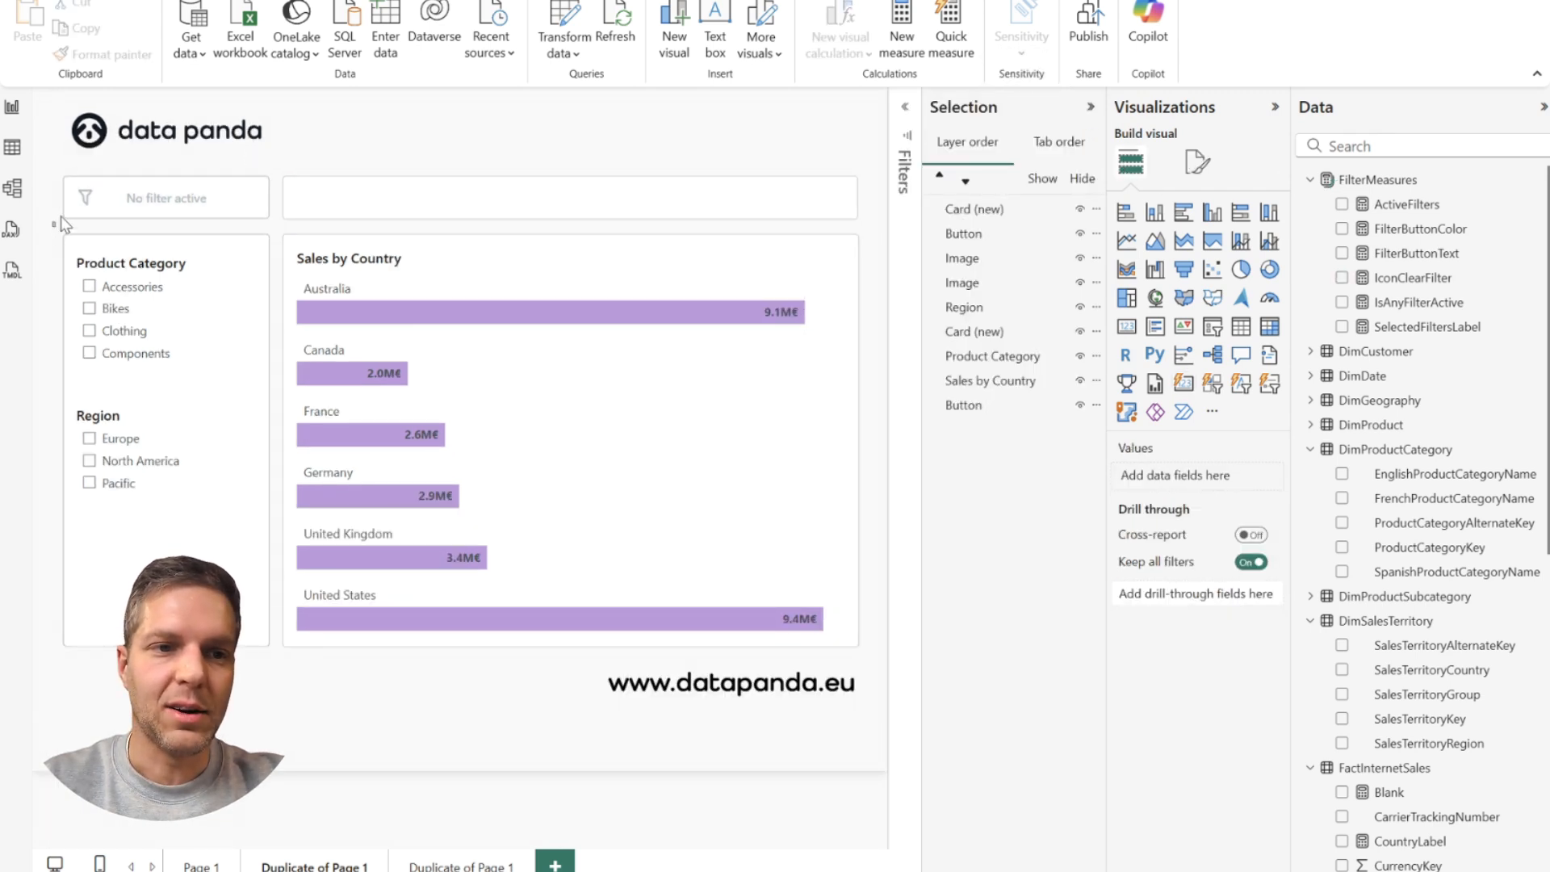
left_click_drag(55, 226, 278, 167)
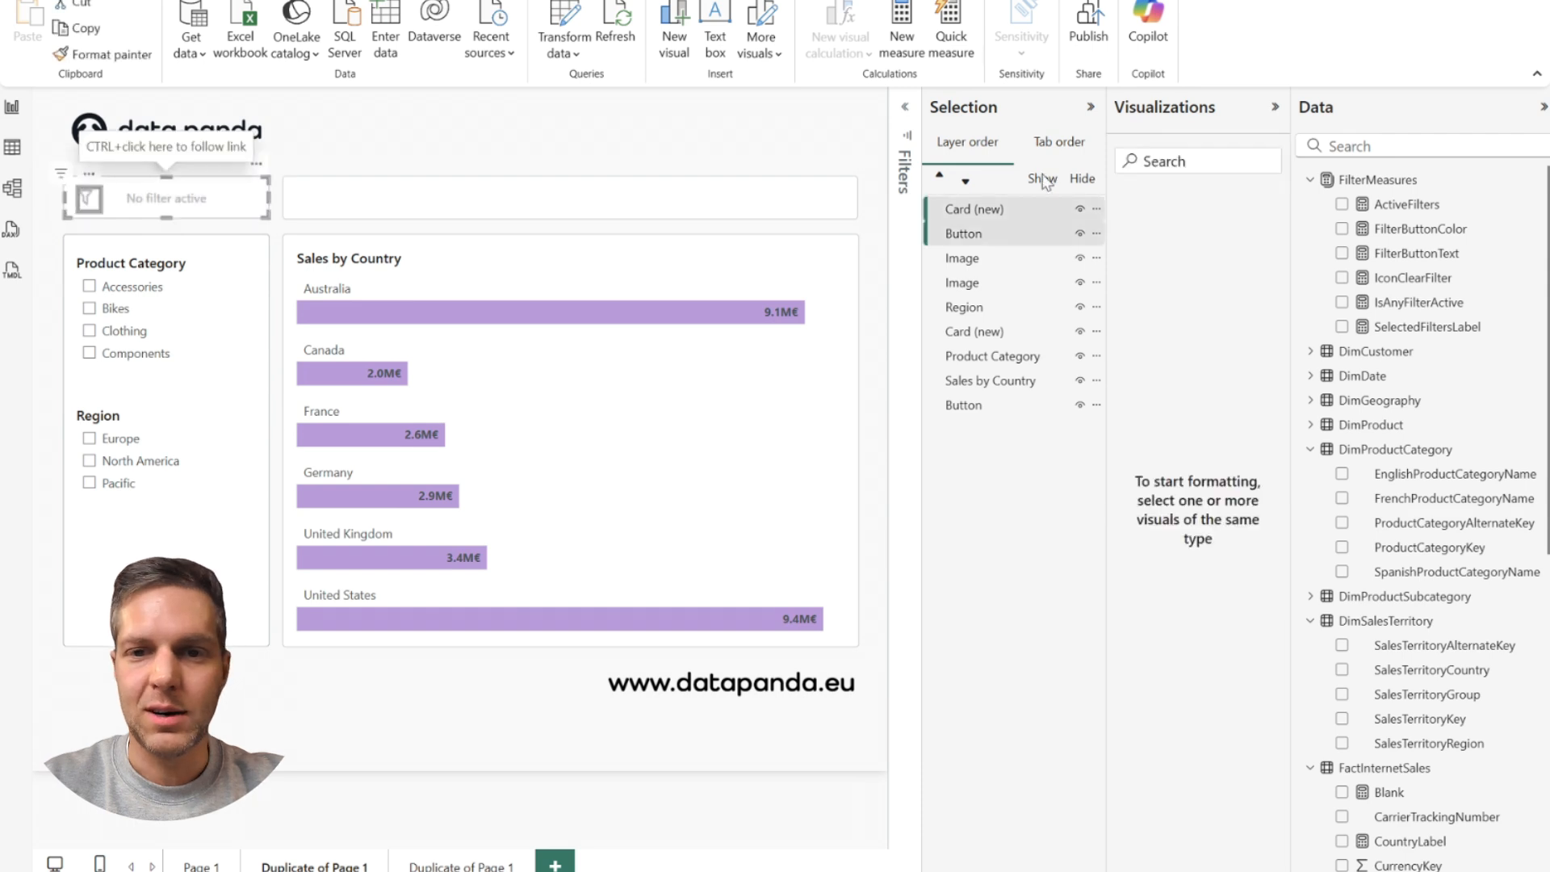
right_click(987, 213)
mouse_move(1023, 230)
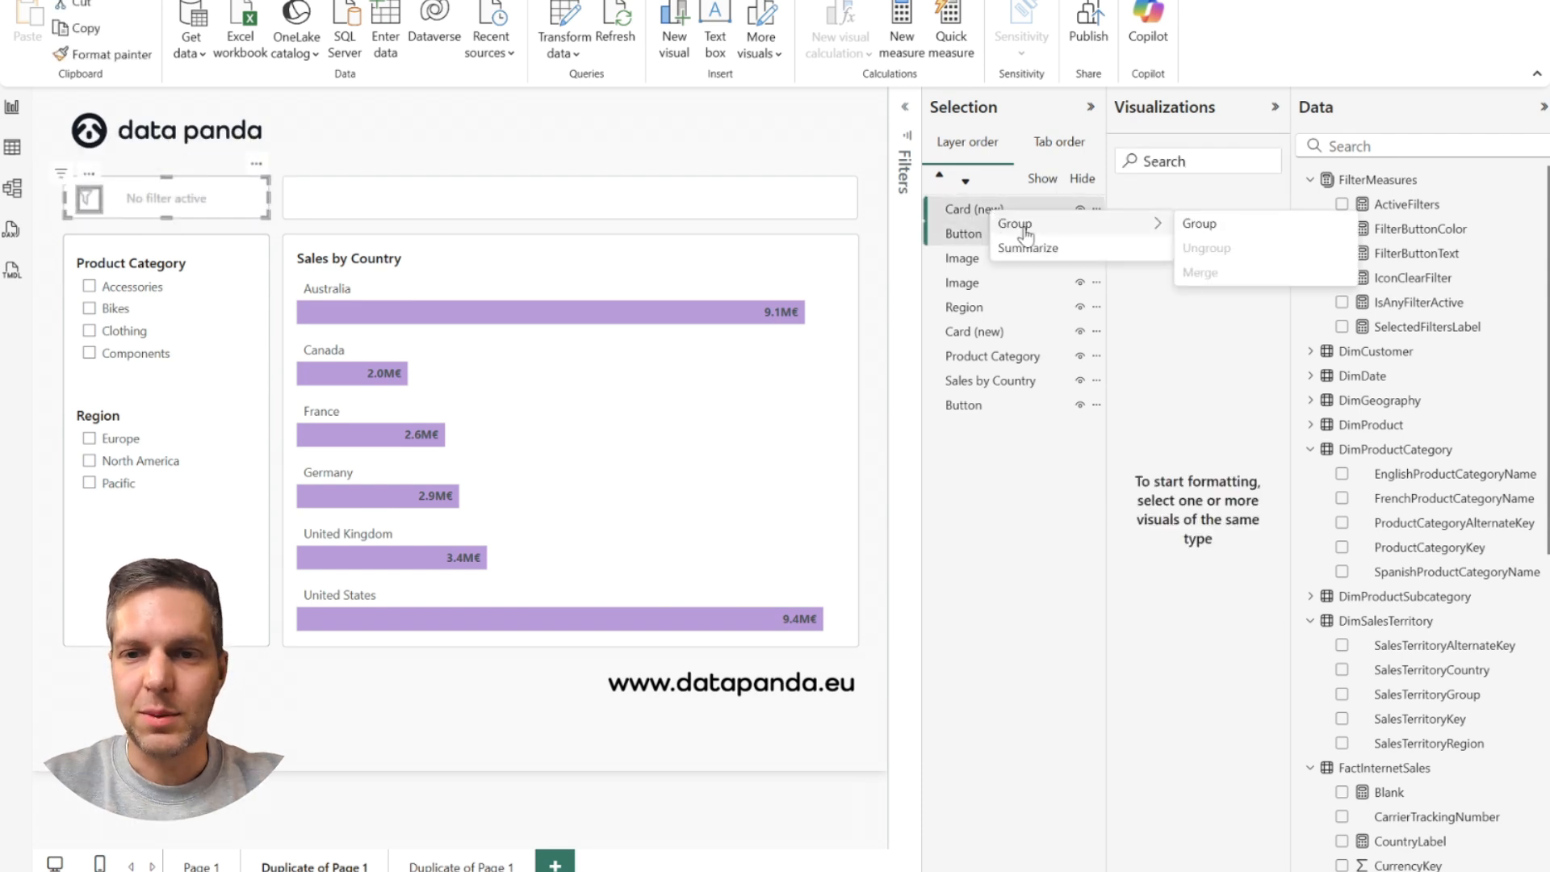
left_click(1231, 224)
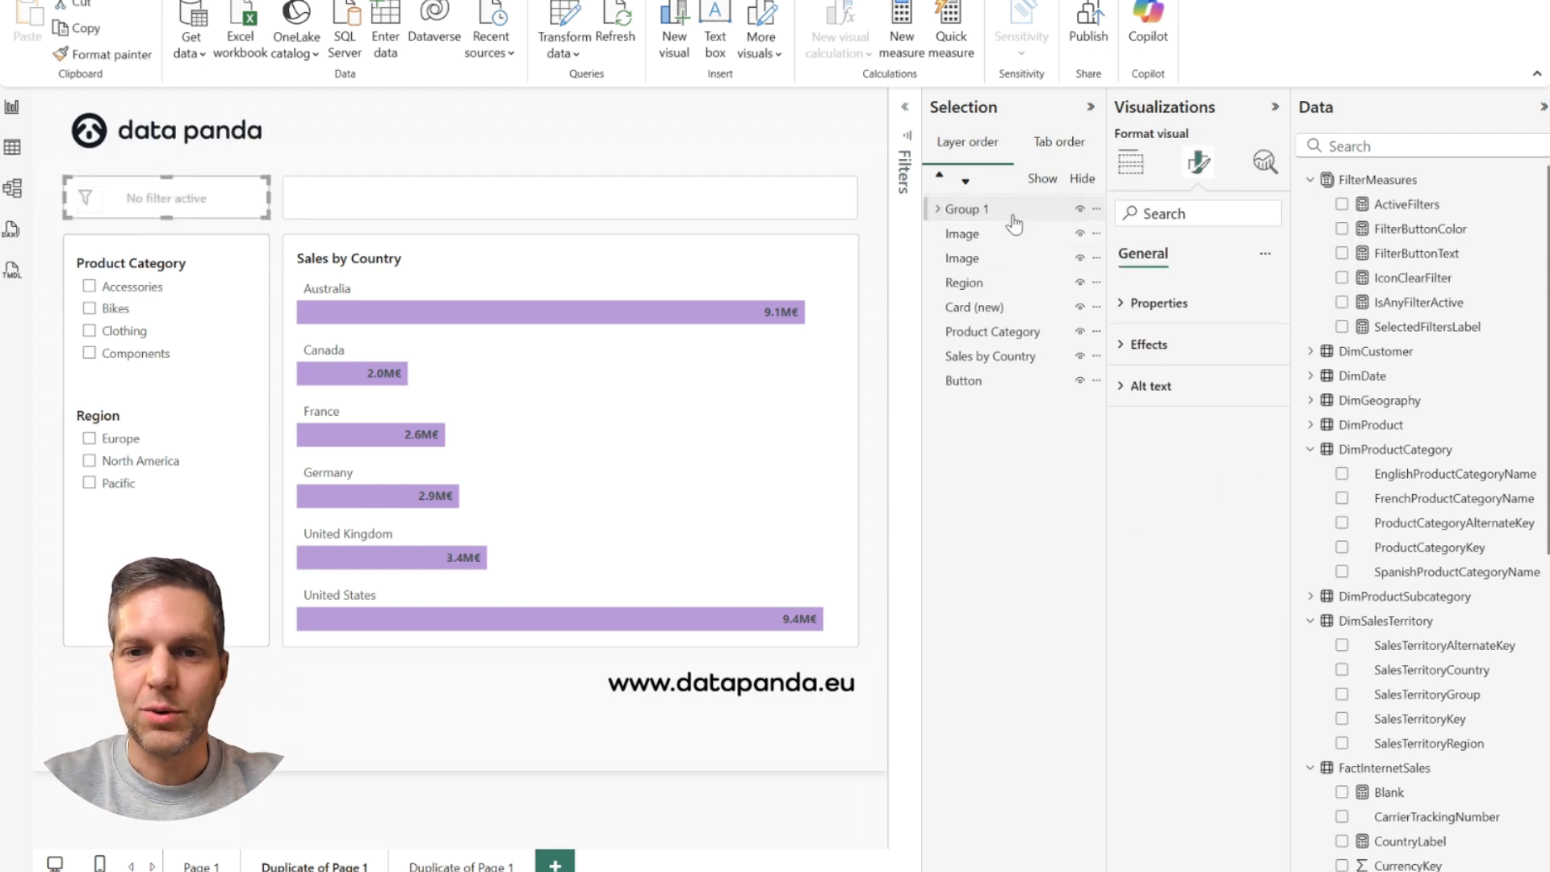
Step: Rename the new group as Filter Button
double_click(968, 210)
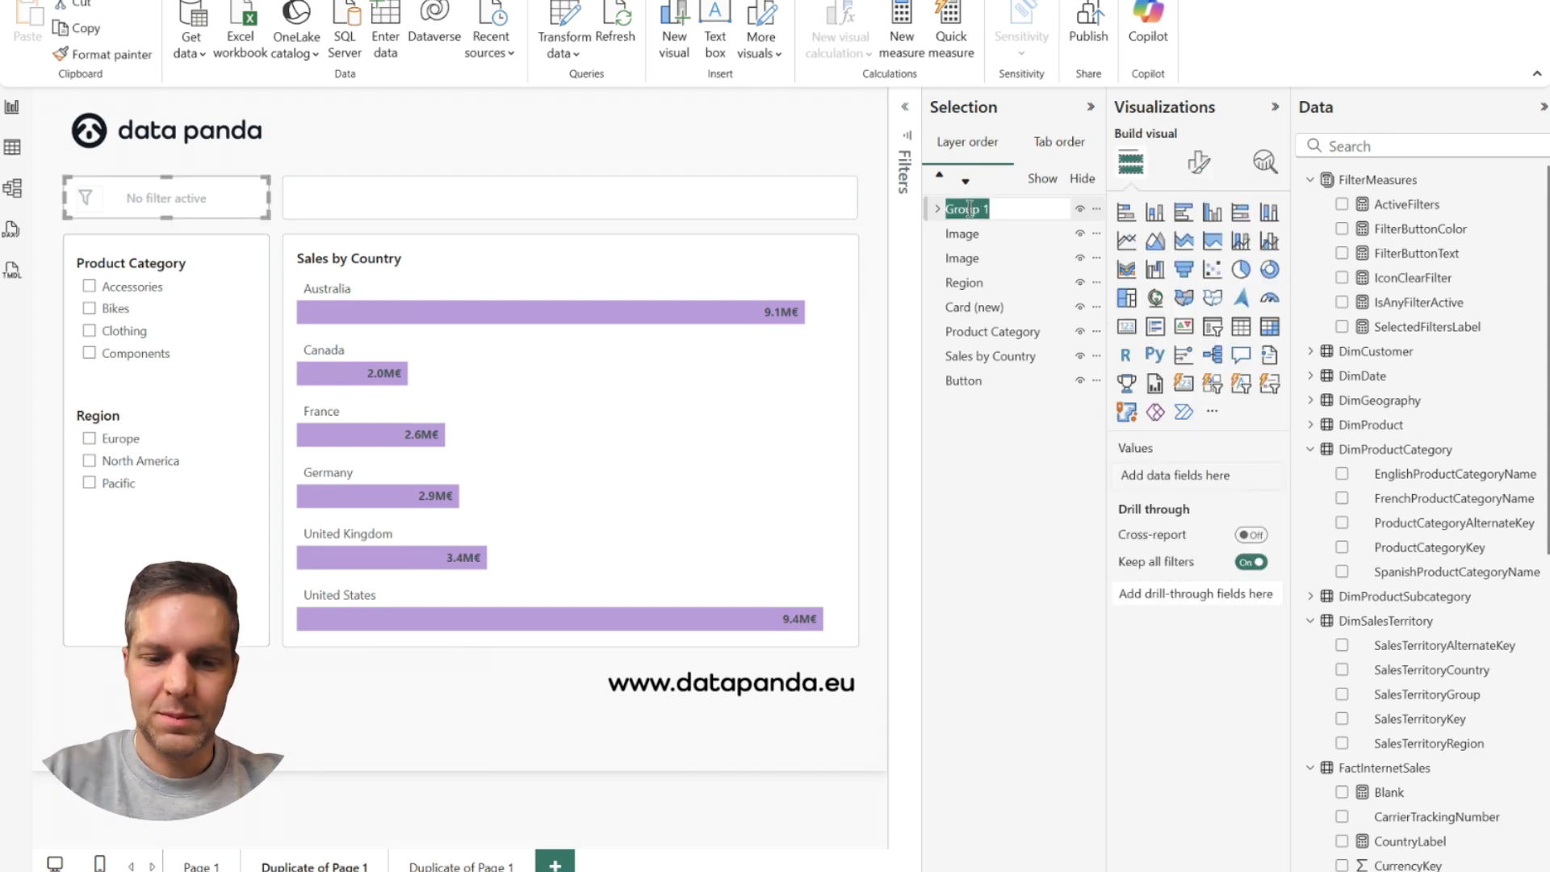
type("Filter But")
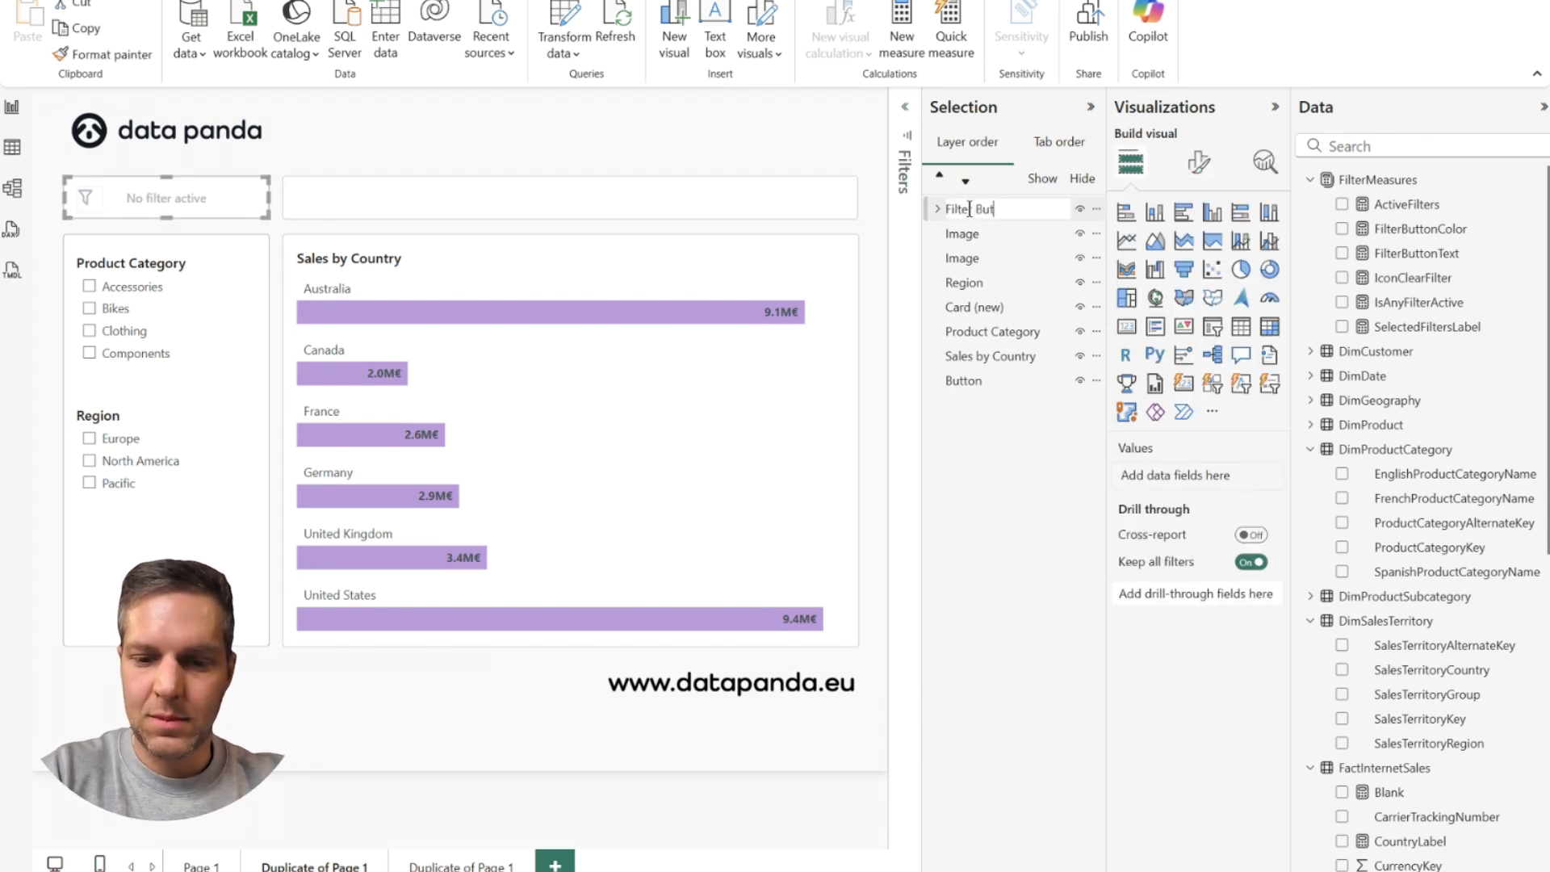
type("ton")
key("Return")
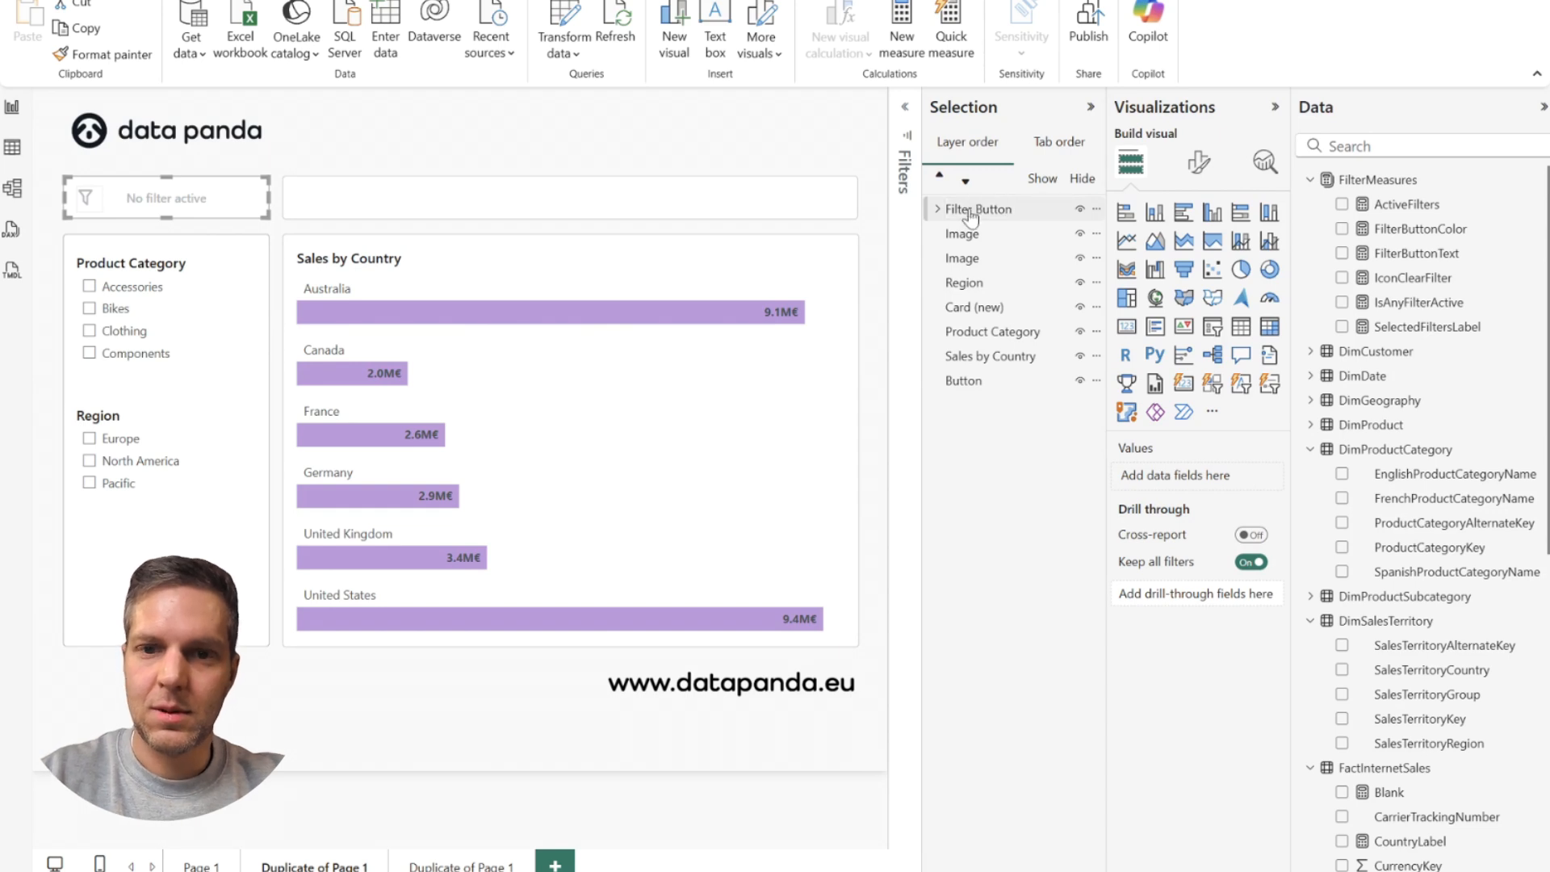
Step: Expand the Filter Button group and rename the card inside it as Card Filter Icon
left_click(938, 210)
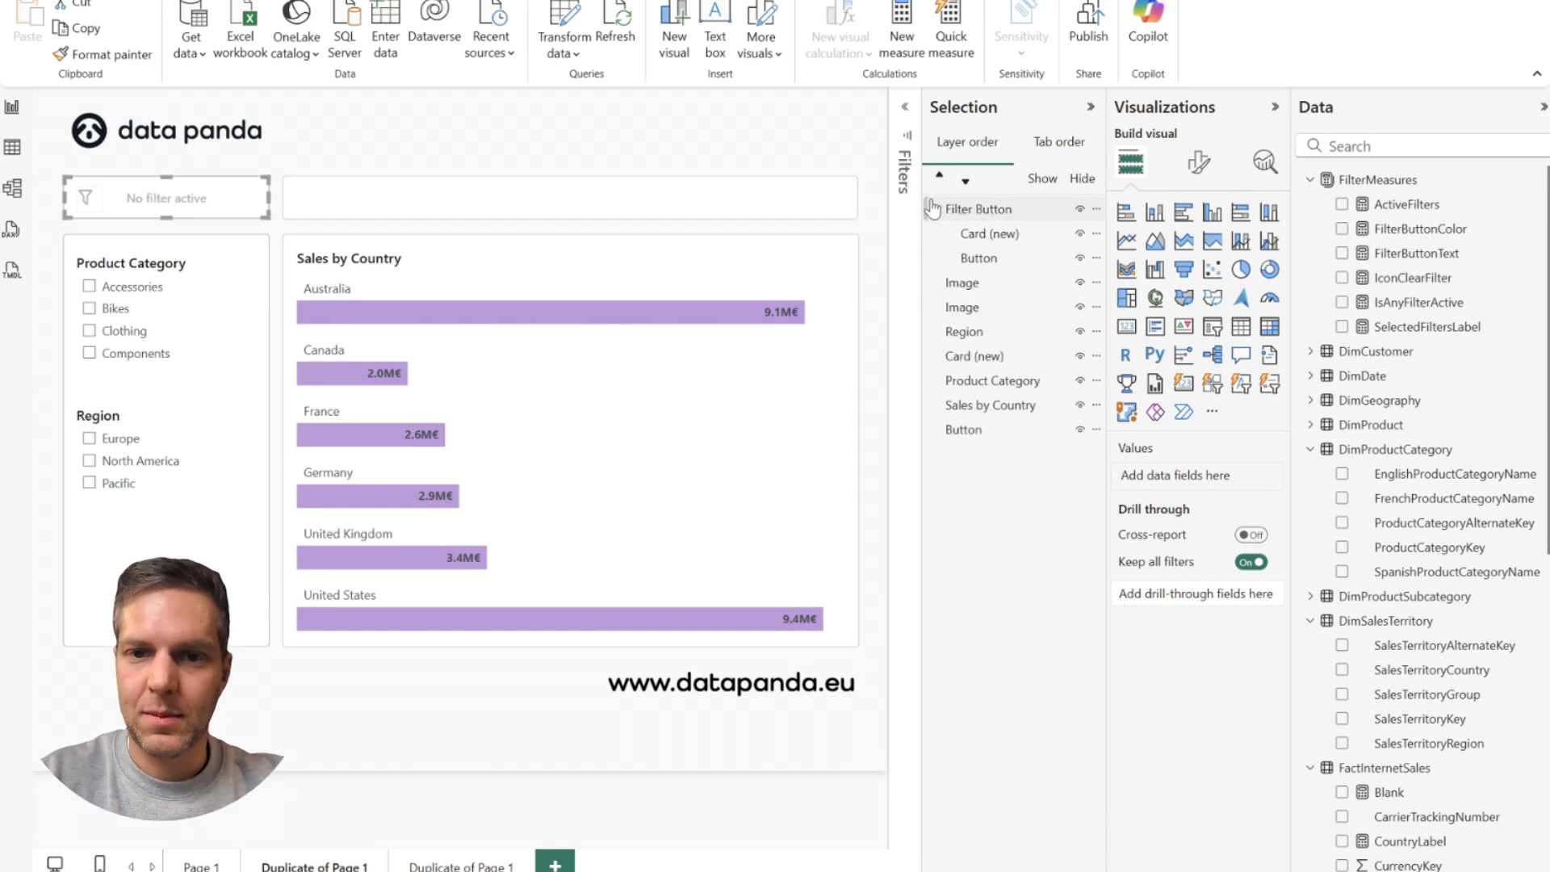
double_click(1002, 235)
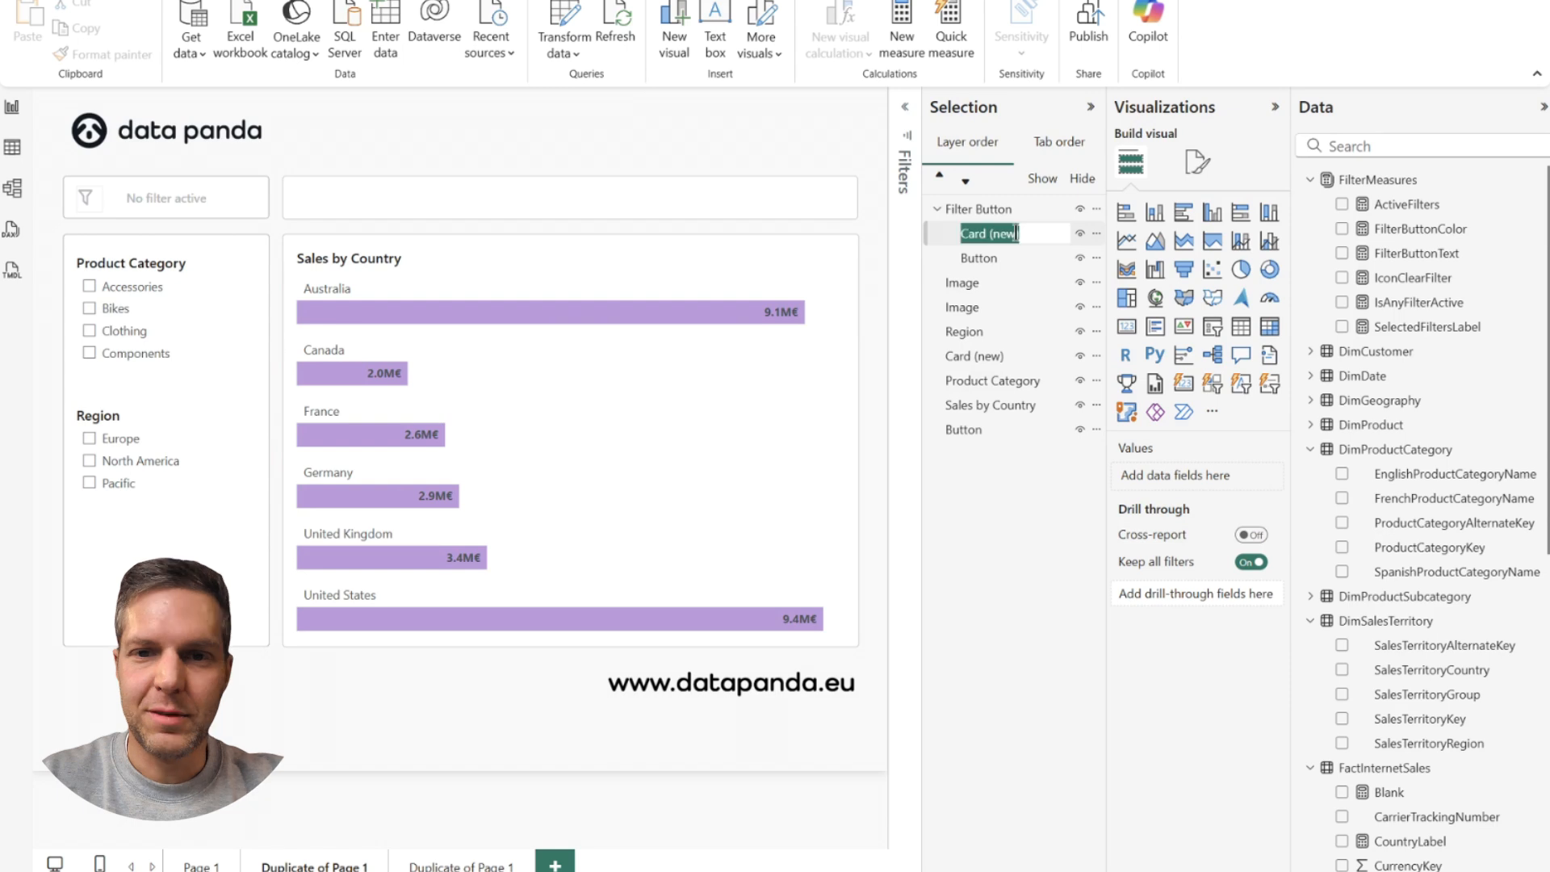
key("Escape")
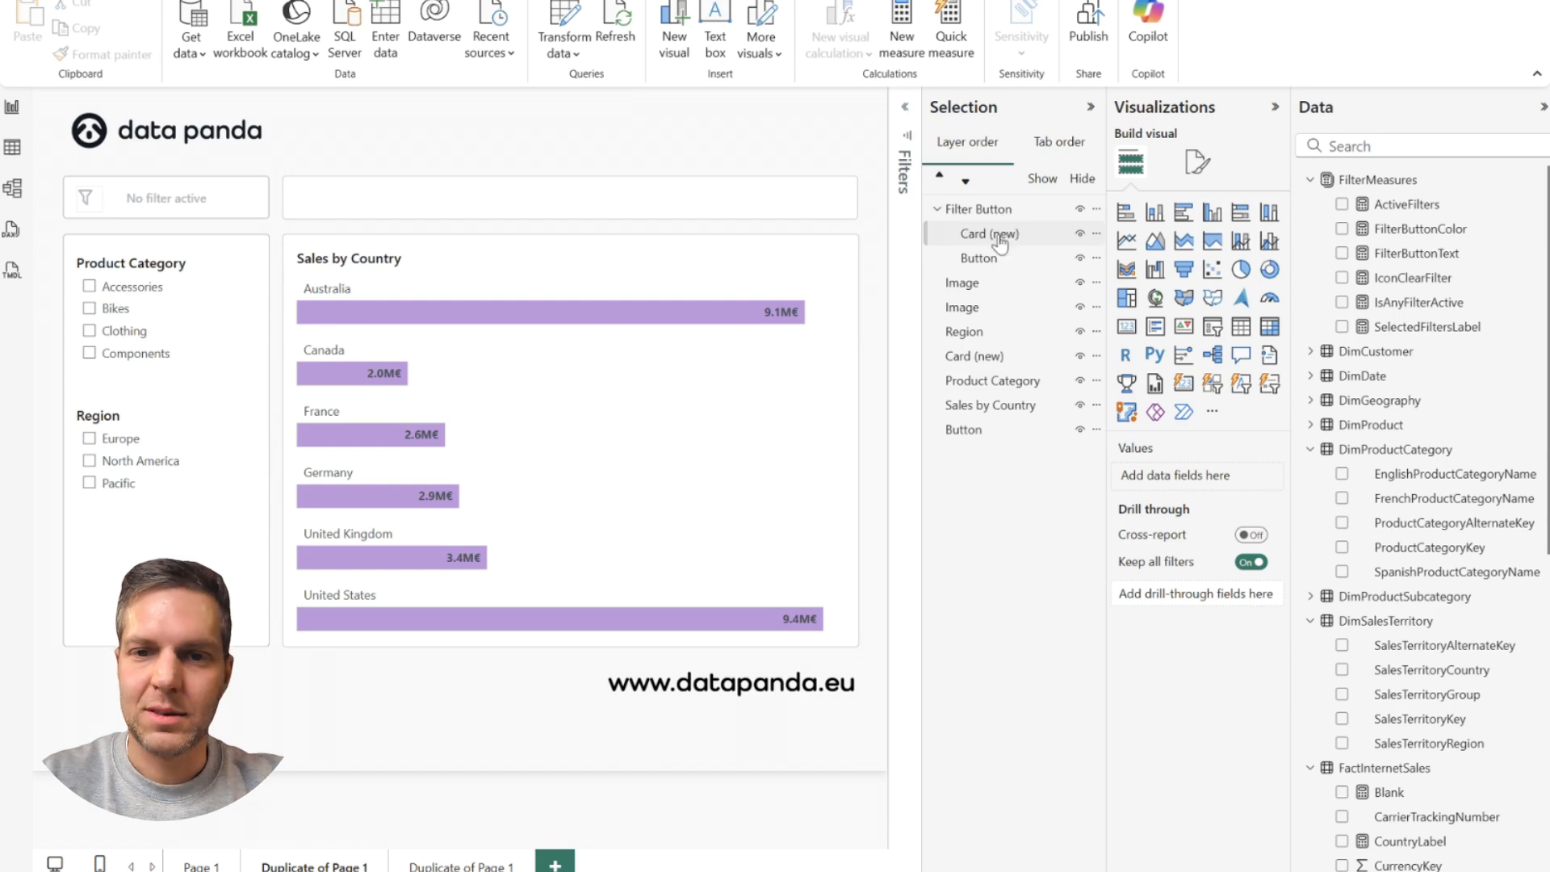
left_click(1001, 240)
double_click(1001, 234)
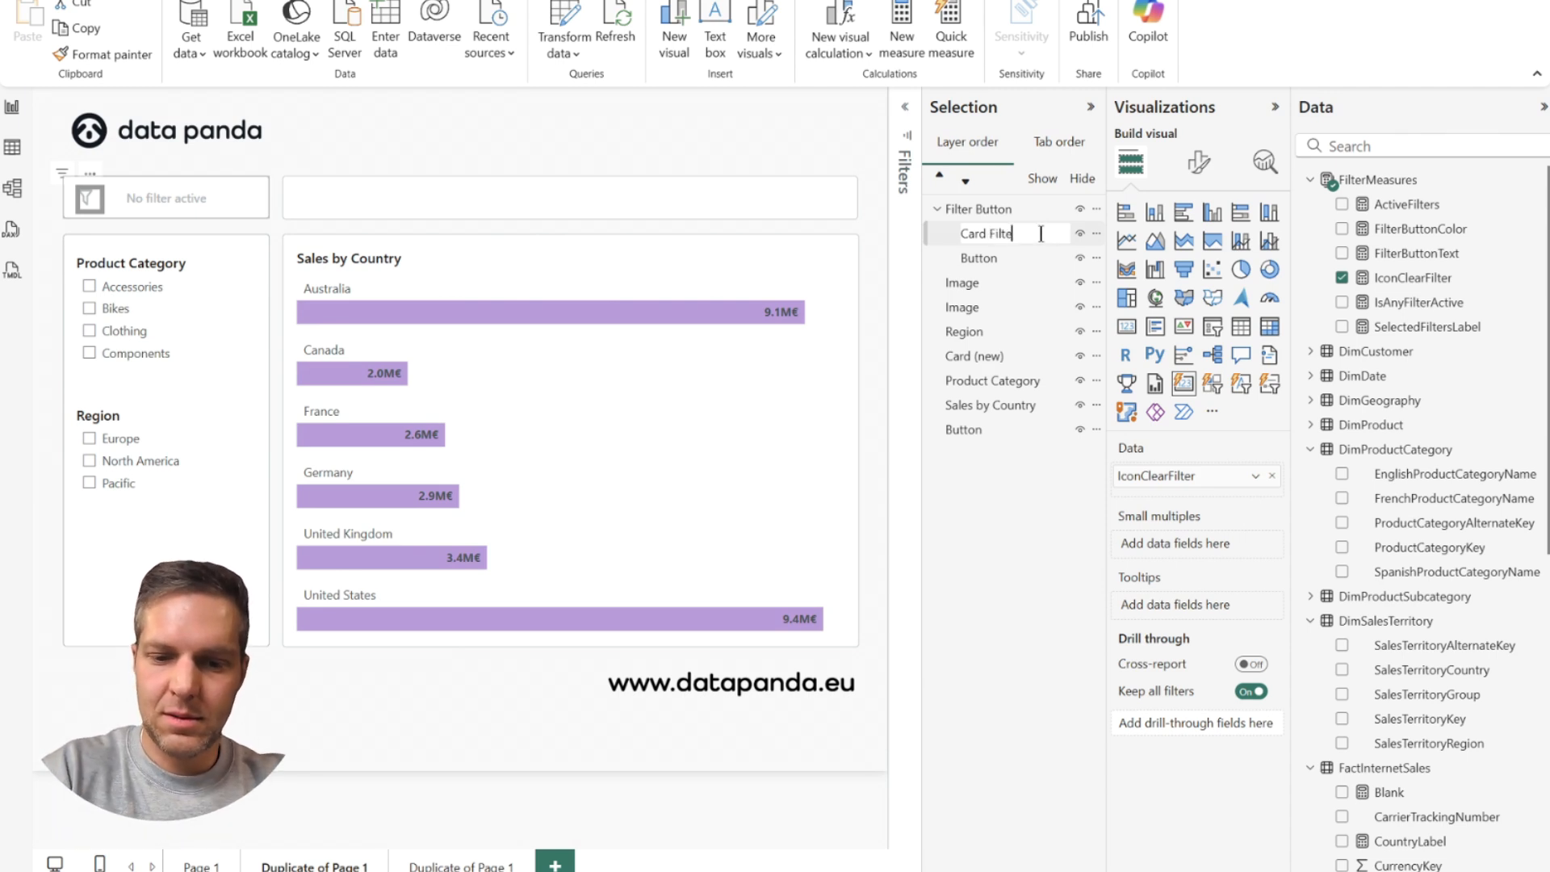
key("Return")
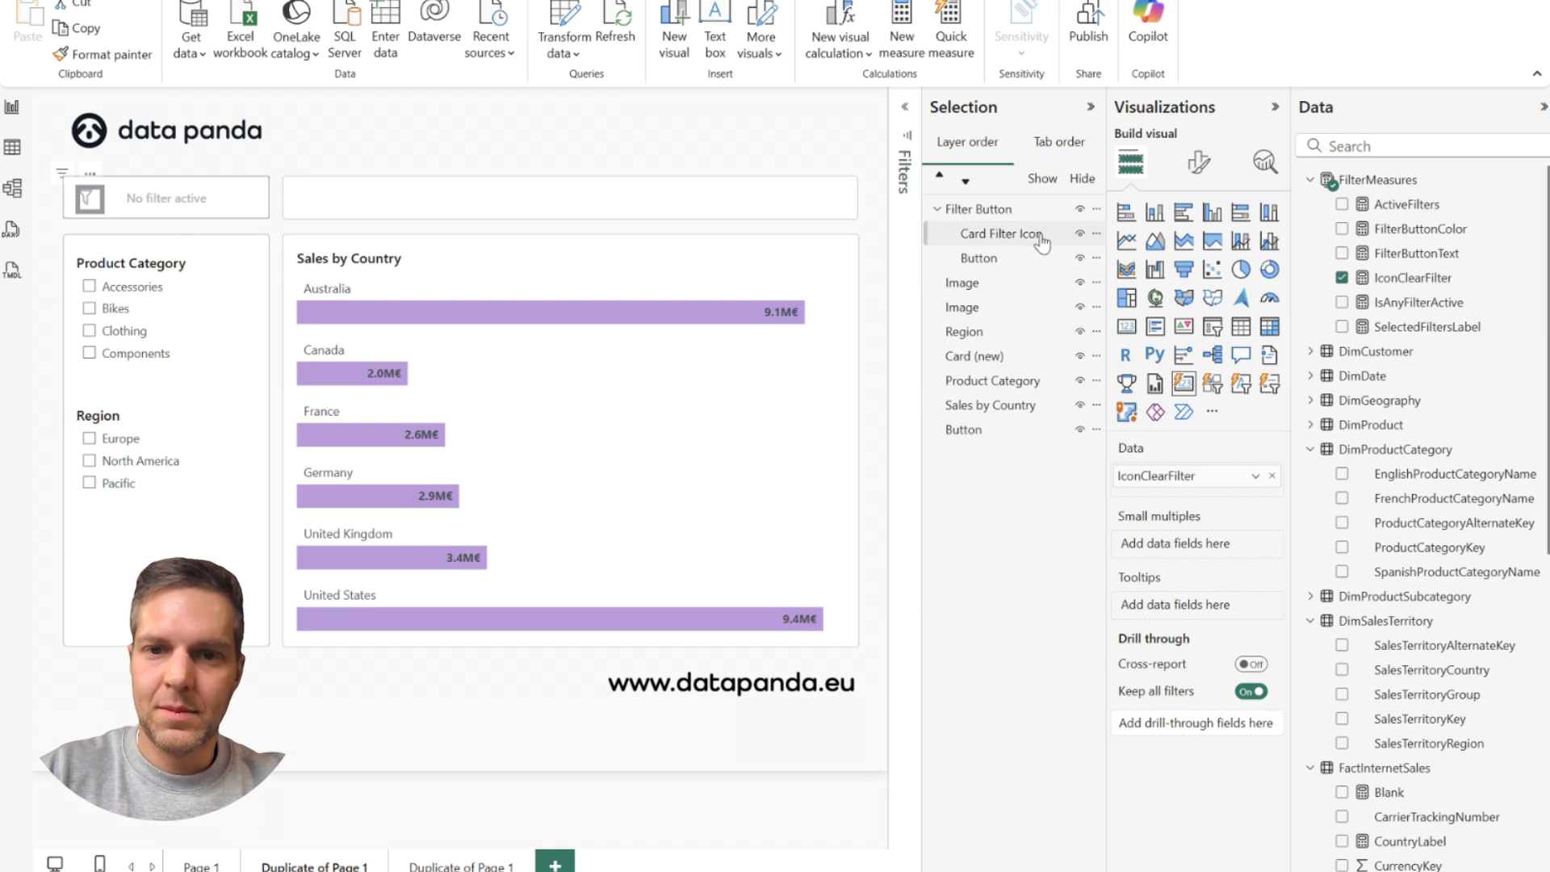
Step: Rename the button inside the Filter Button group as Button Clear Filters
left_click(1005, 260)
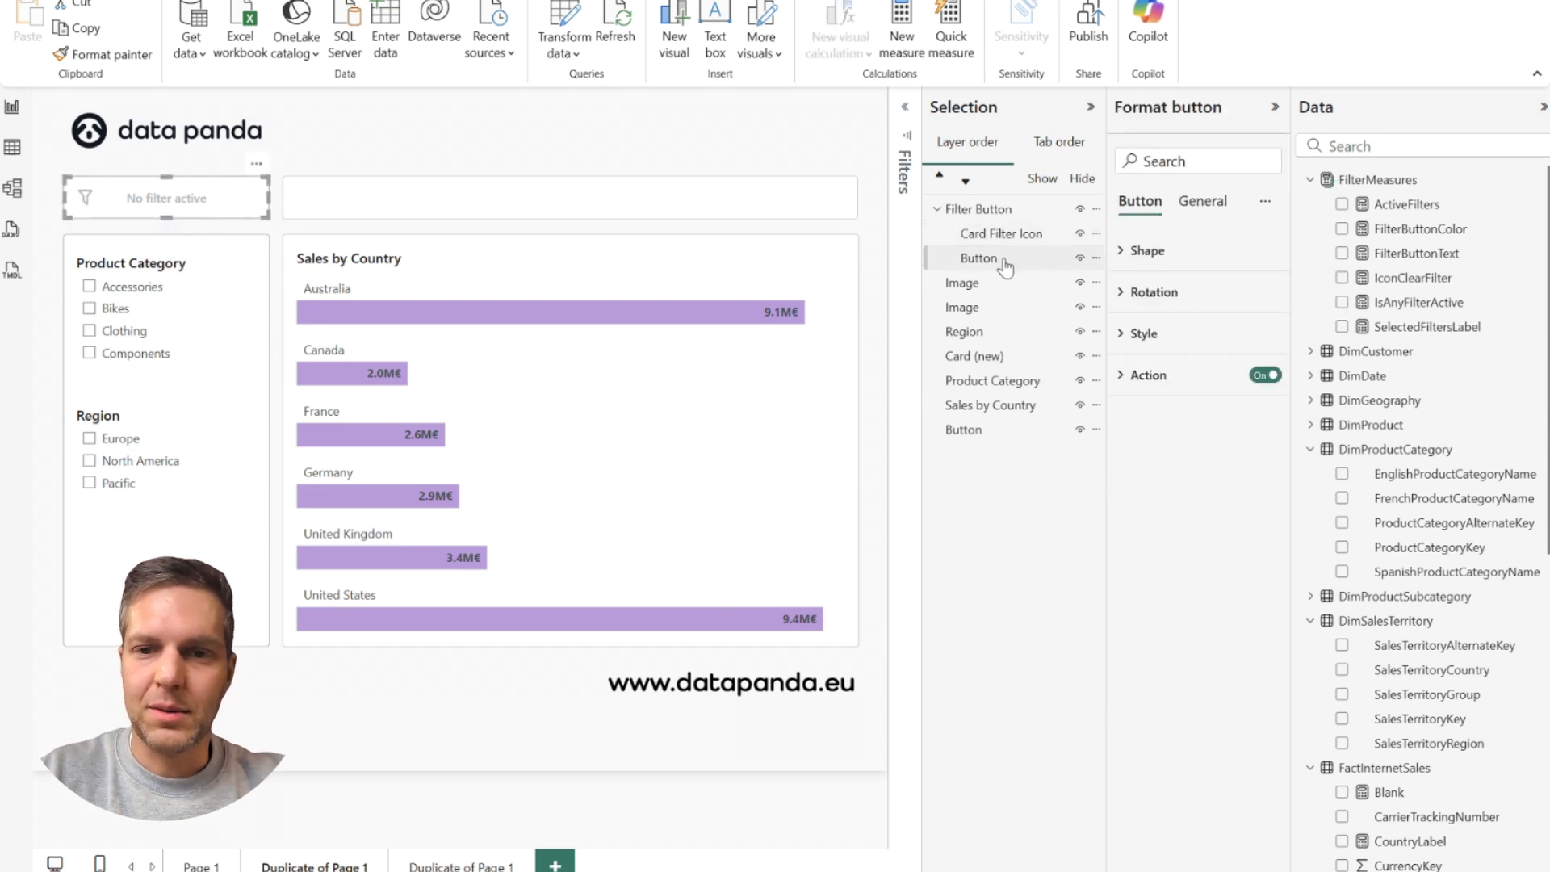
double_click(1005, 260)
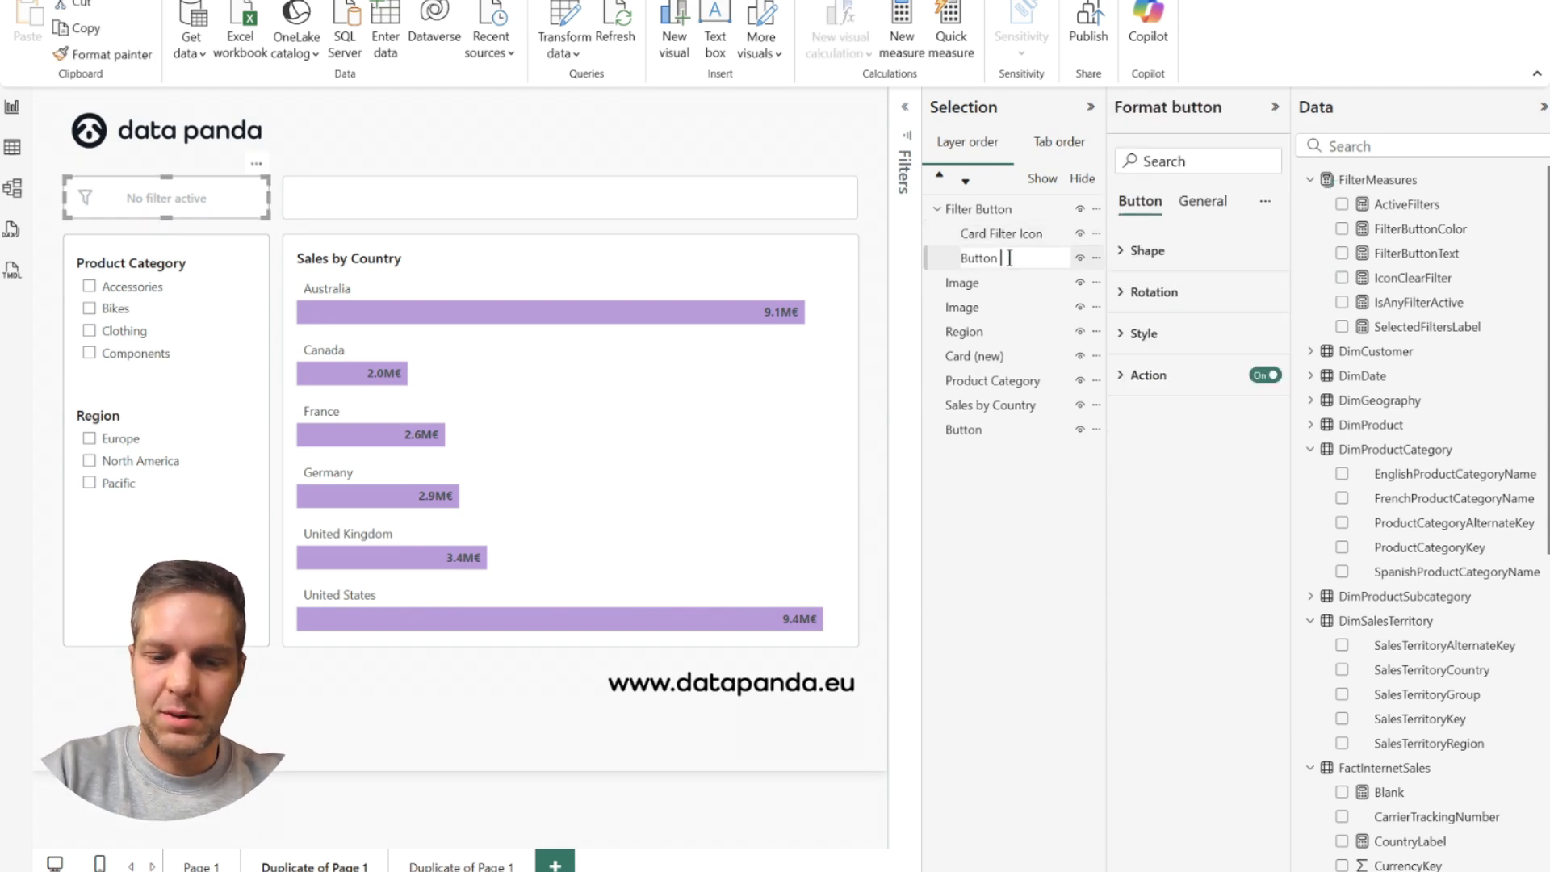
type("Clear")
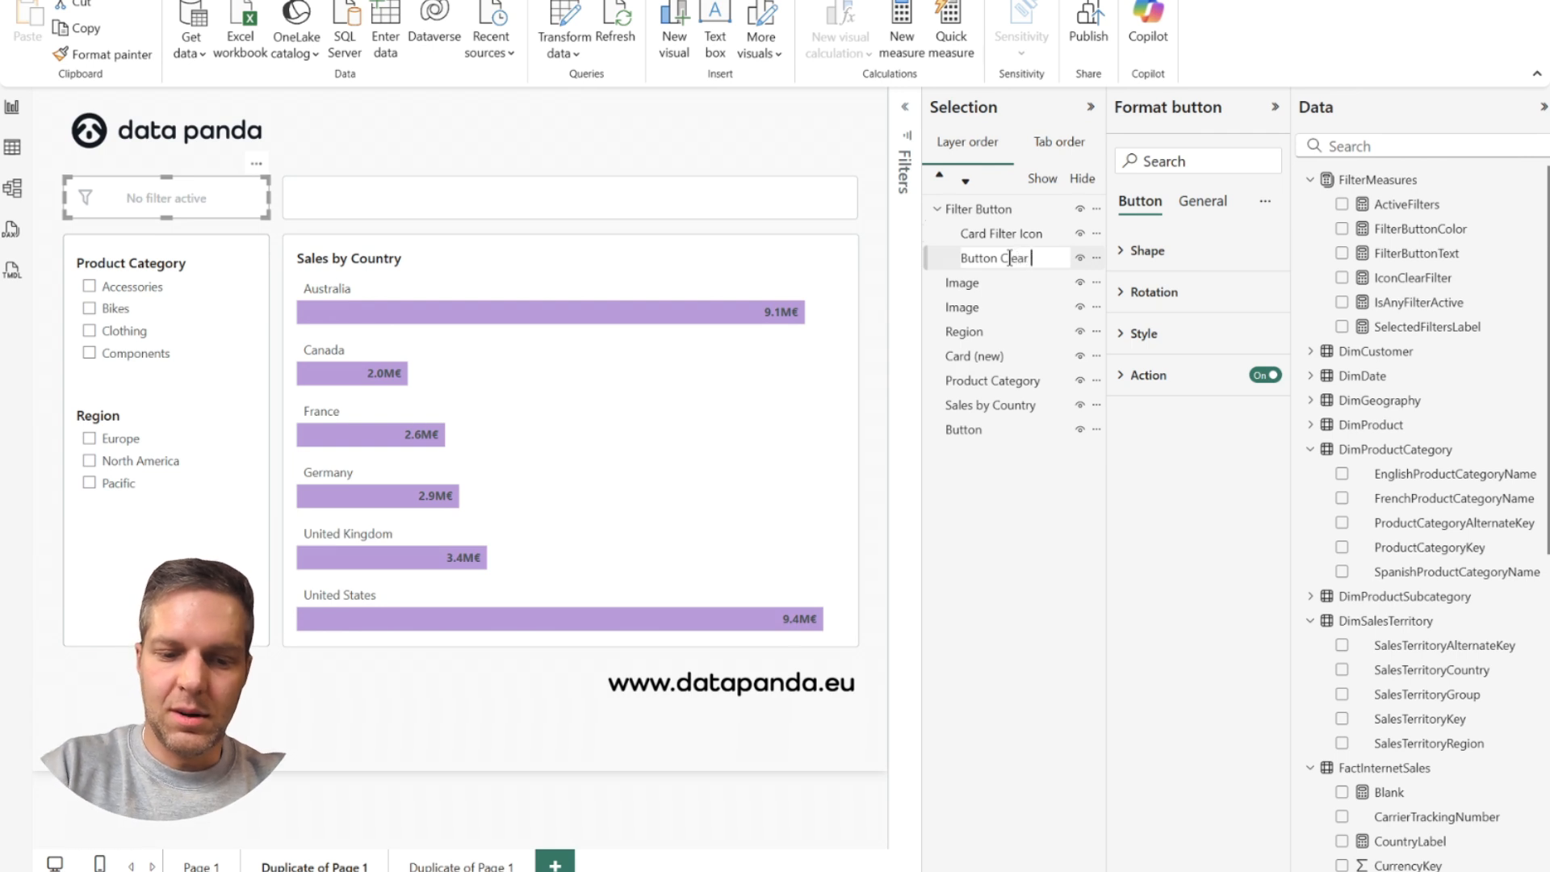
type(" Filters")
key("Return")
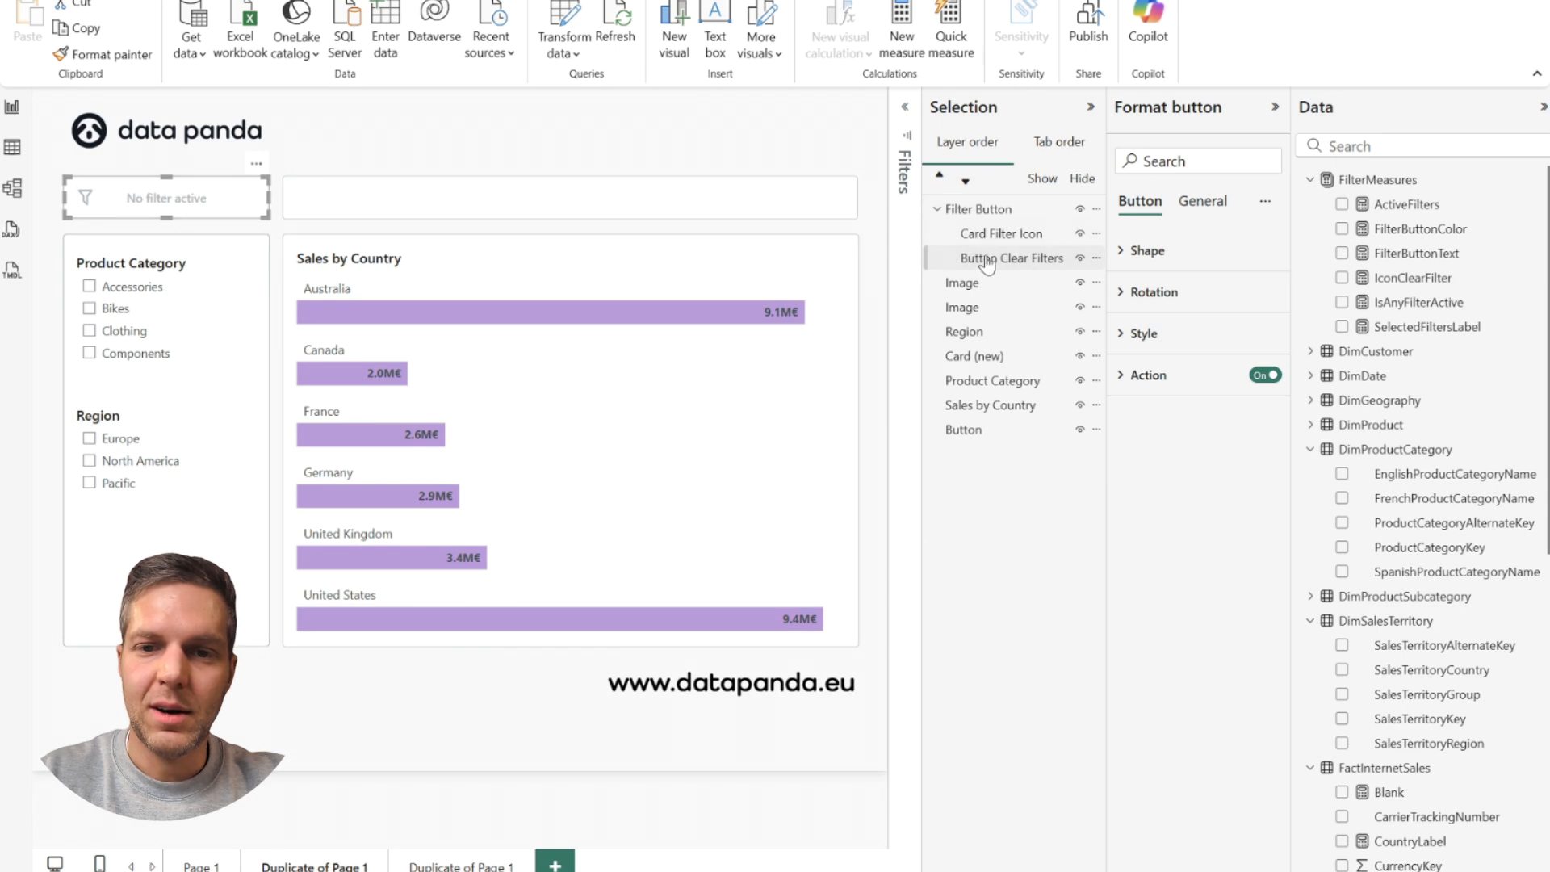
Step: Move Button Clear Filters above Card Filter Icon in the layer order of the Filter Button group
left_click_drag(983, 268, 1004, 234)
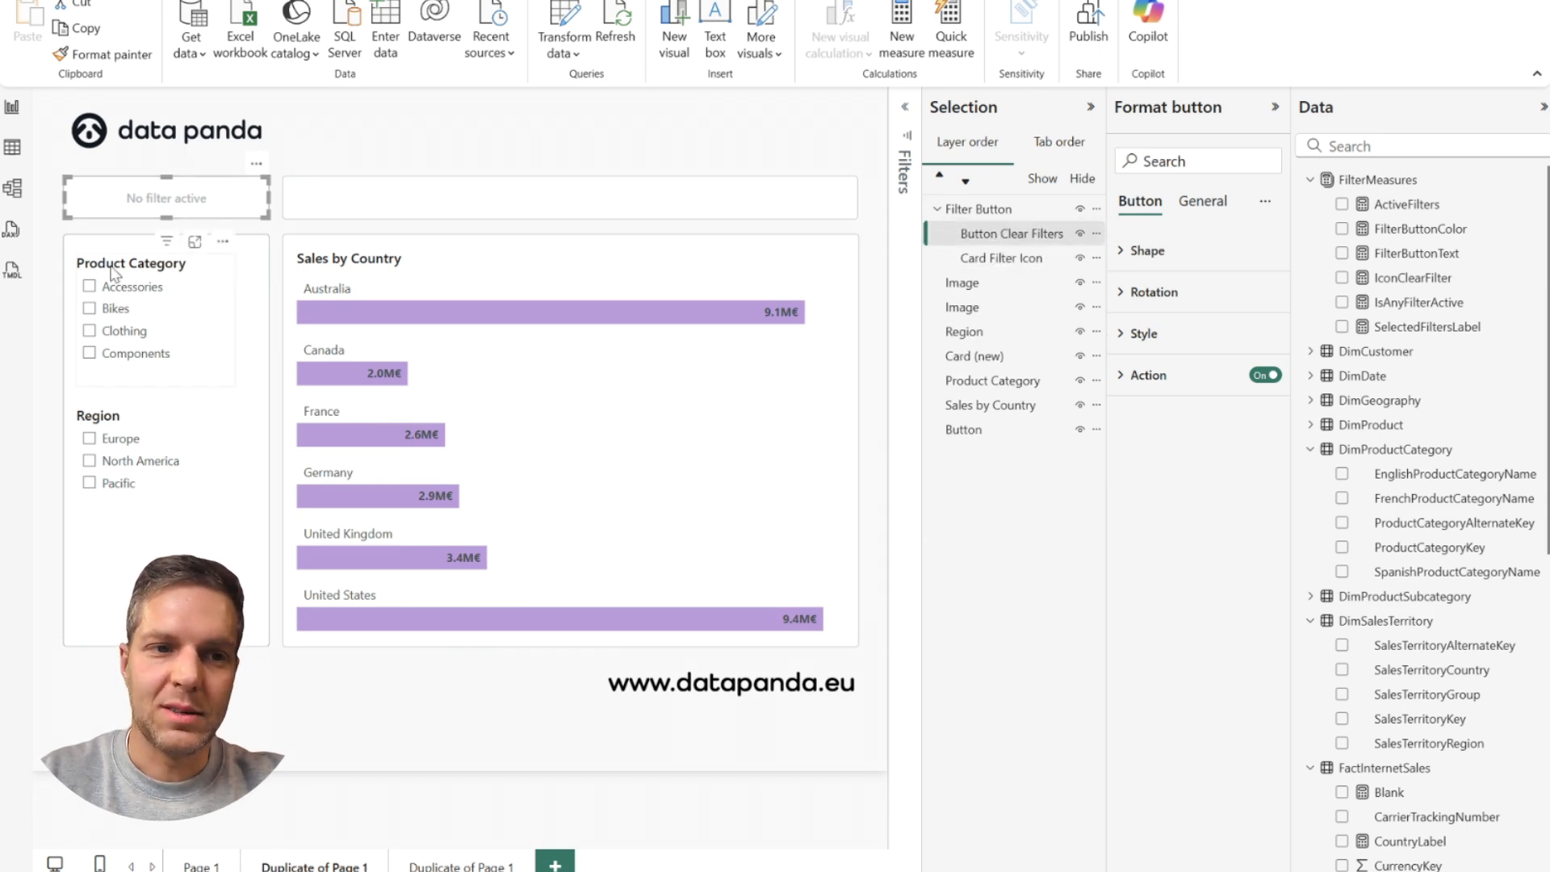
left_click(50, 232)
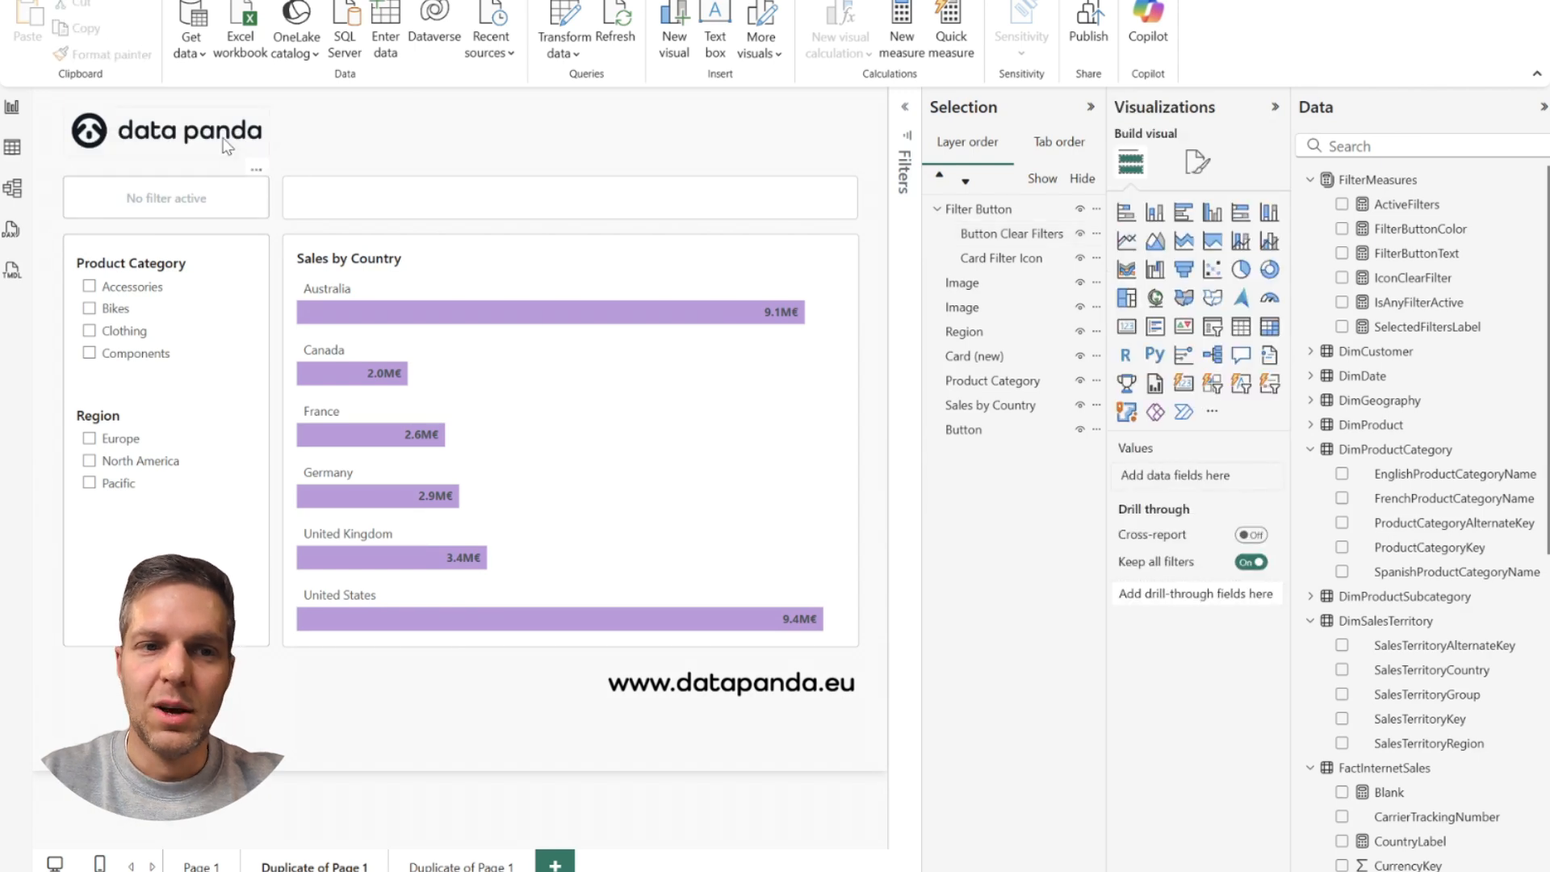
left_click(247, 194)
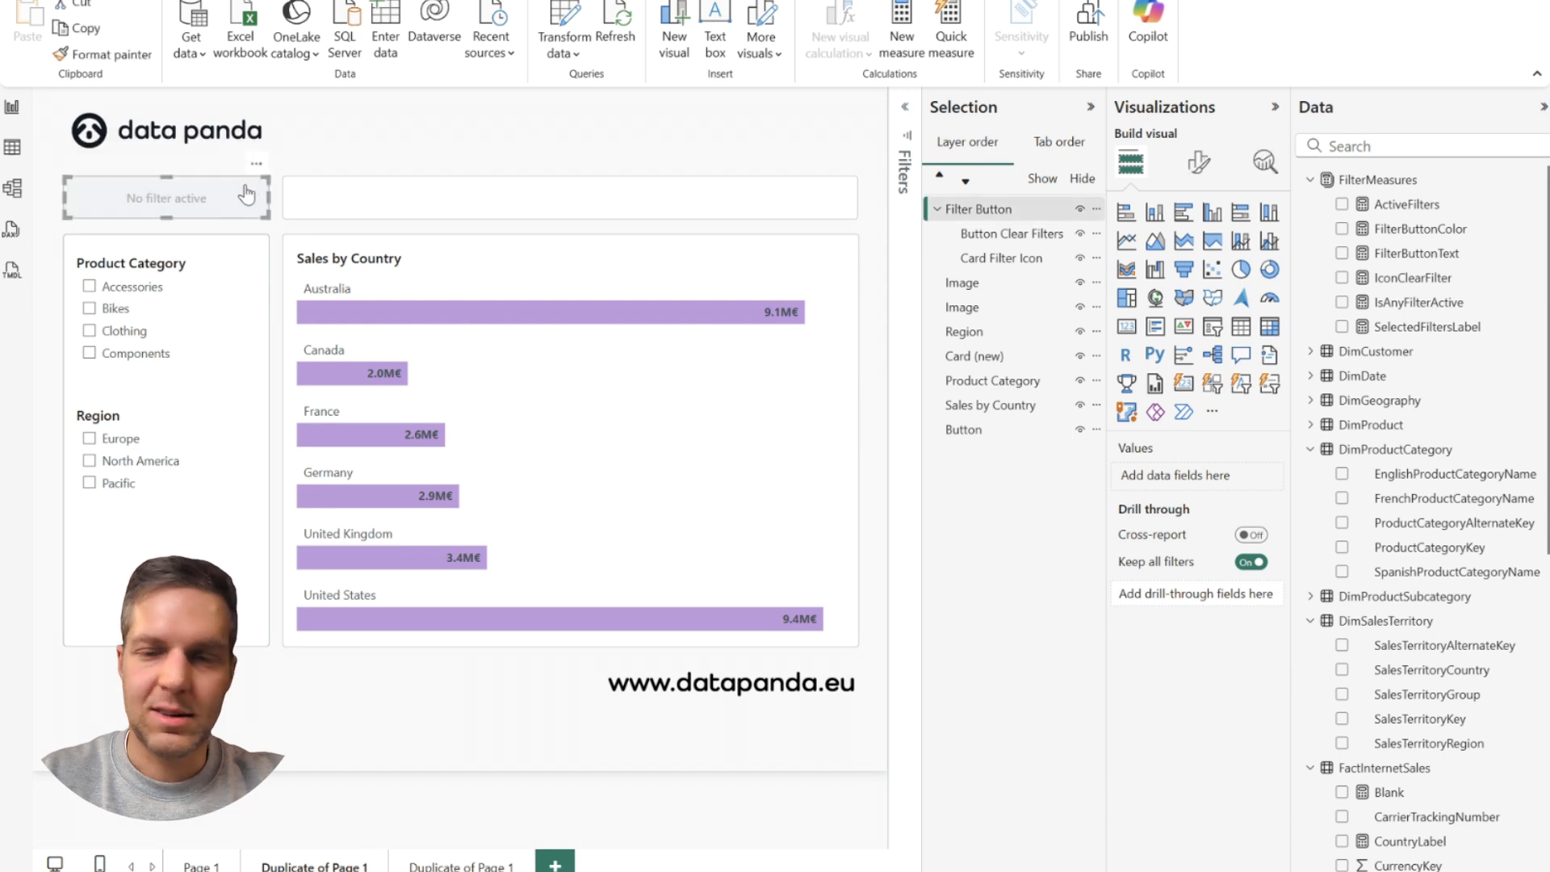
Step: Turn off the fill in the style settings of Button Clear Filters
left_click(997, 234)
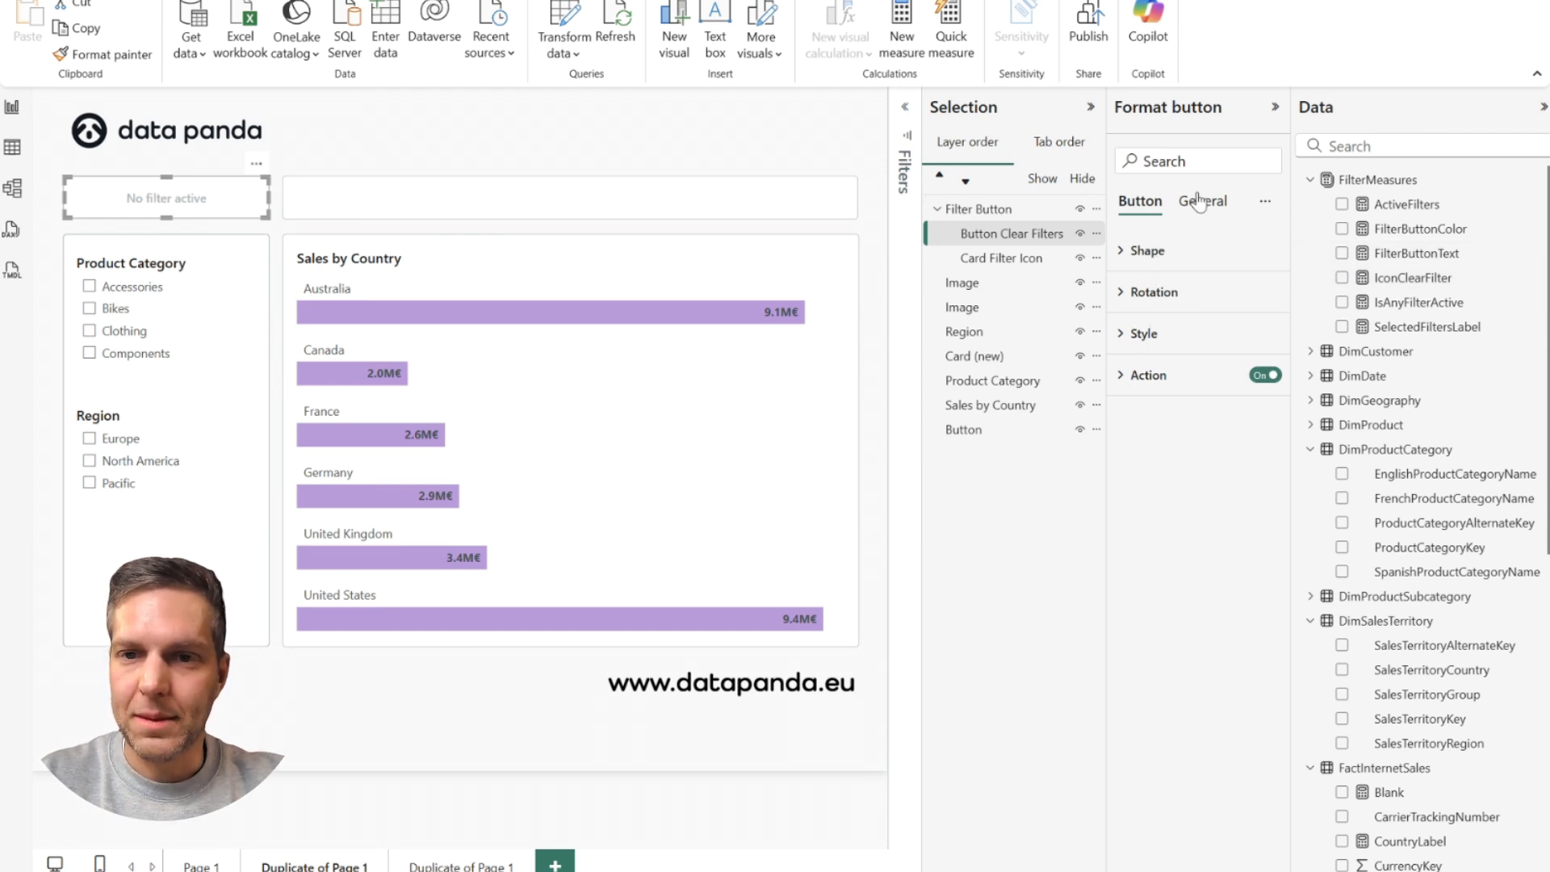
left_click(1144, 333)
scroll(1192, 507, "down", 5)
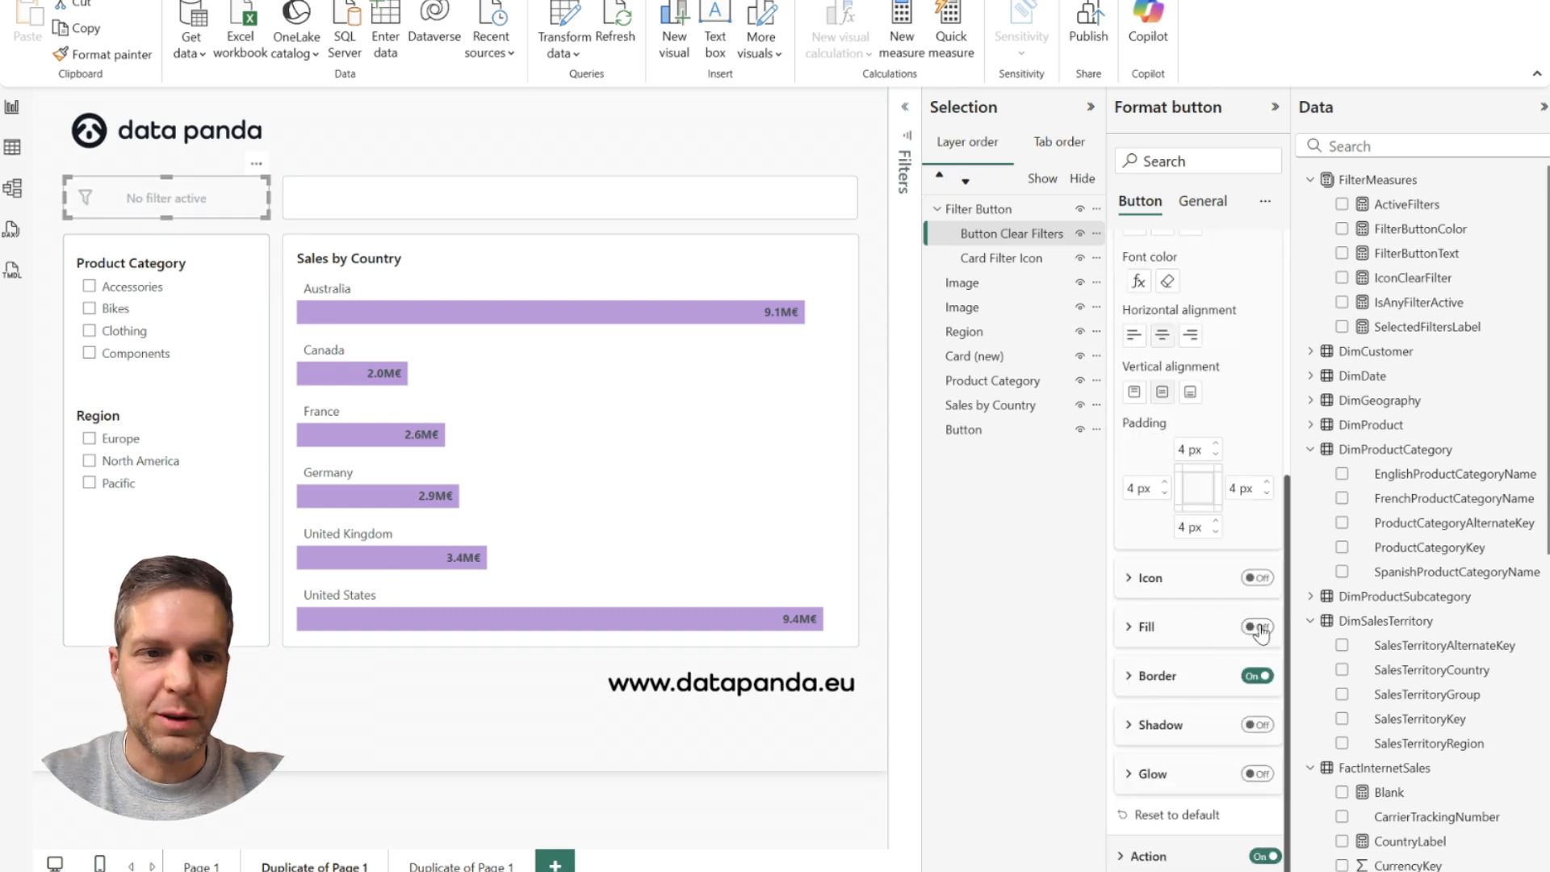
left_click(52, 239)
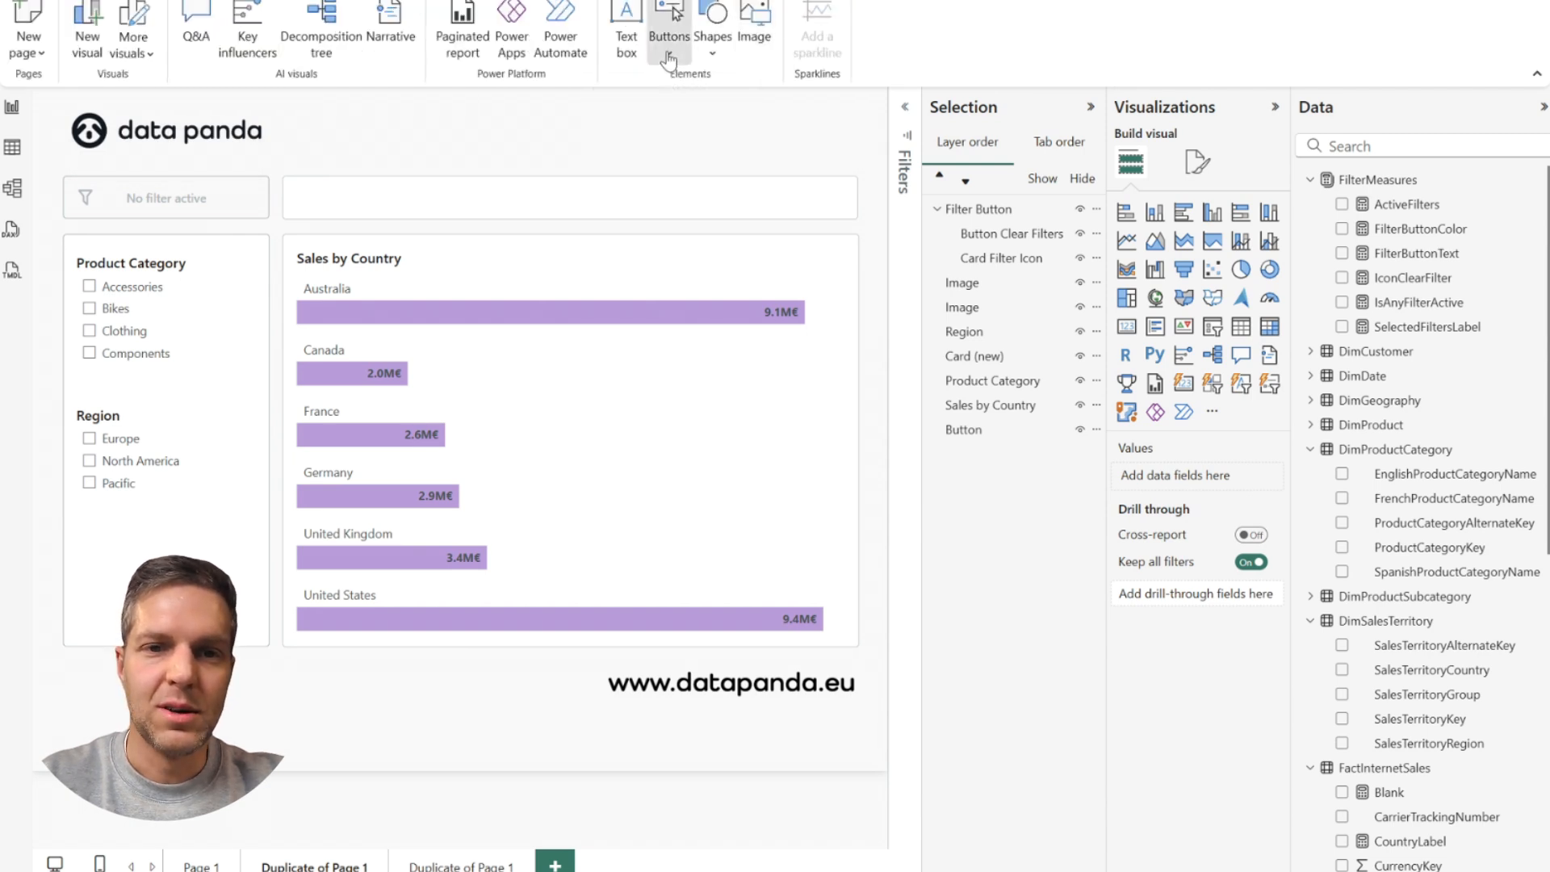
Step: Insert a blank button matching the clear-filter button's size and position, and place it at the back of the Filter Button group
left_click(668, 32)
left_click(704, 356)
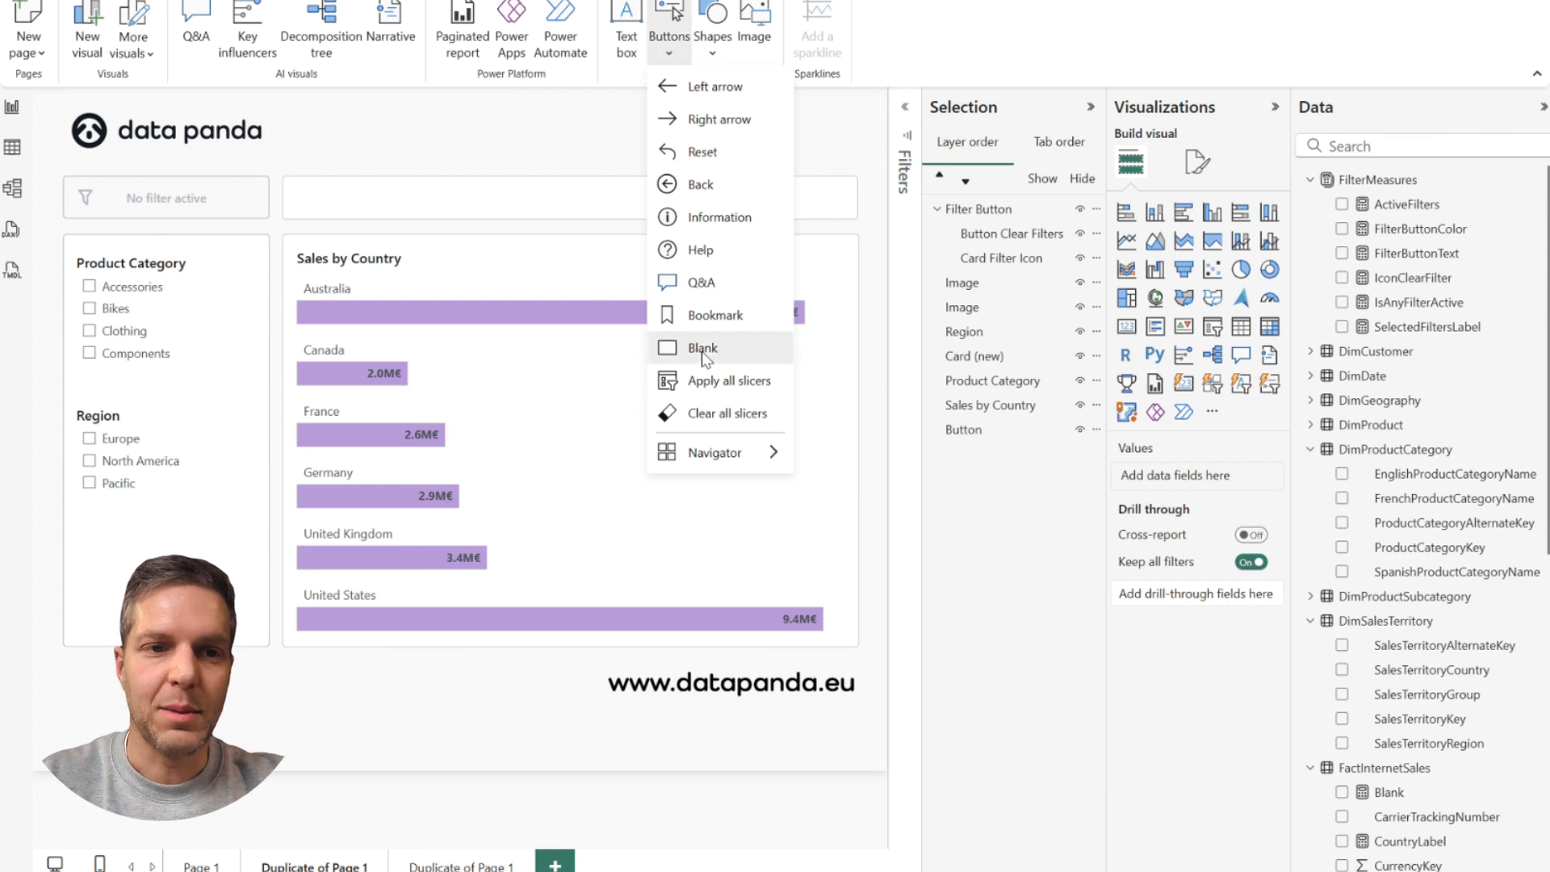
left_click_drag(101, 111, 268, 221)
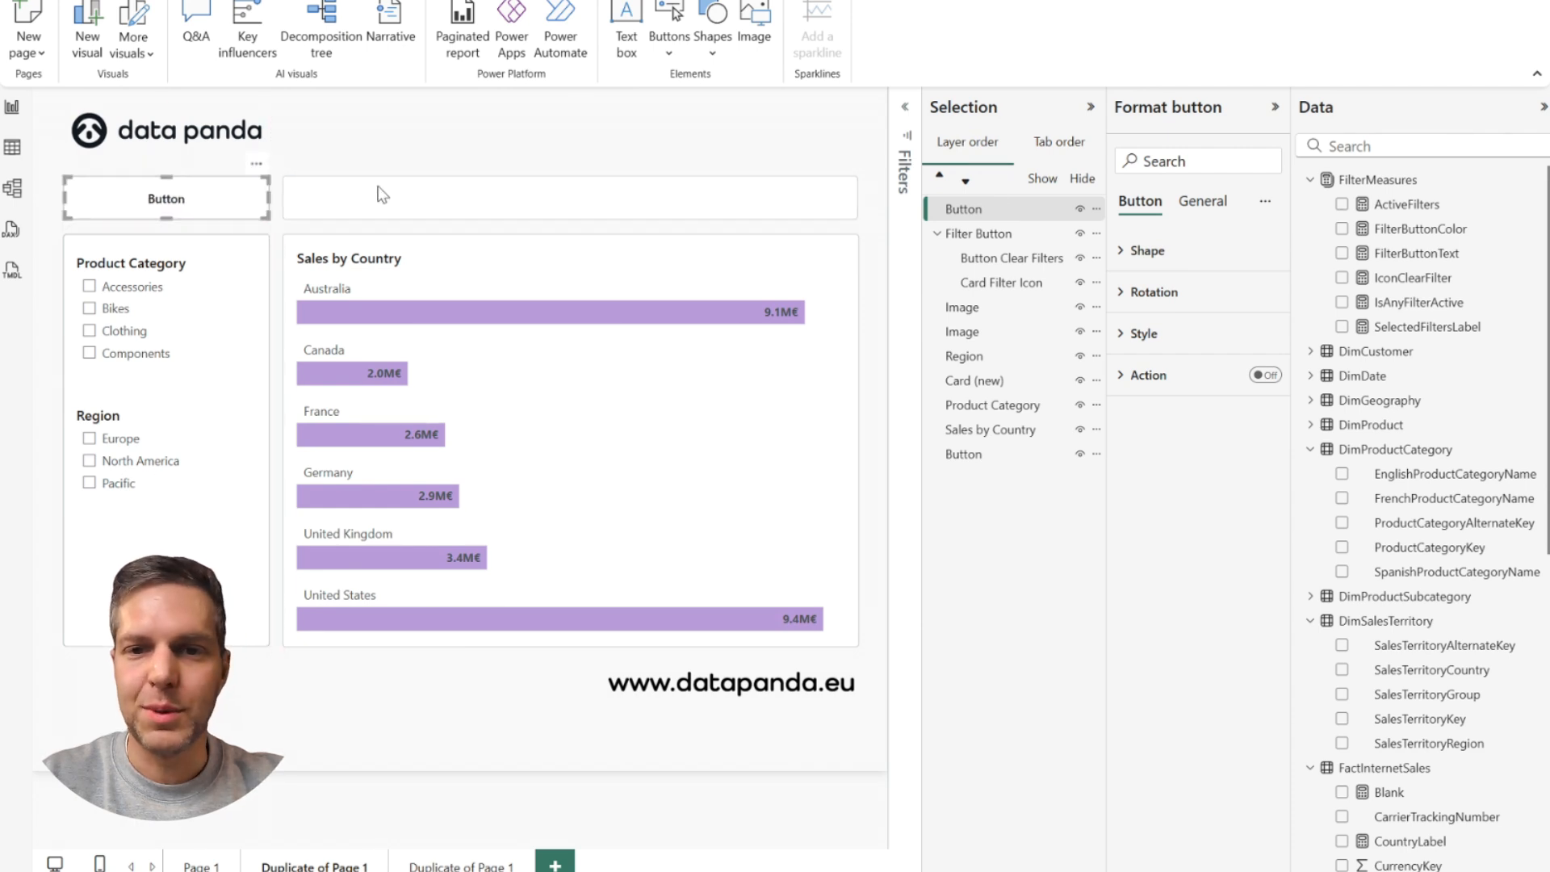
left_click(1126, 334)
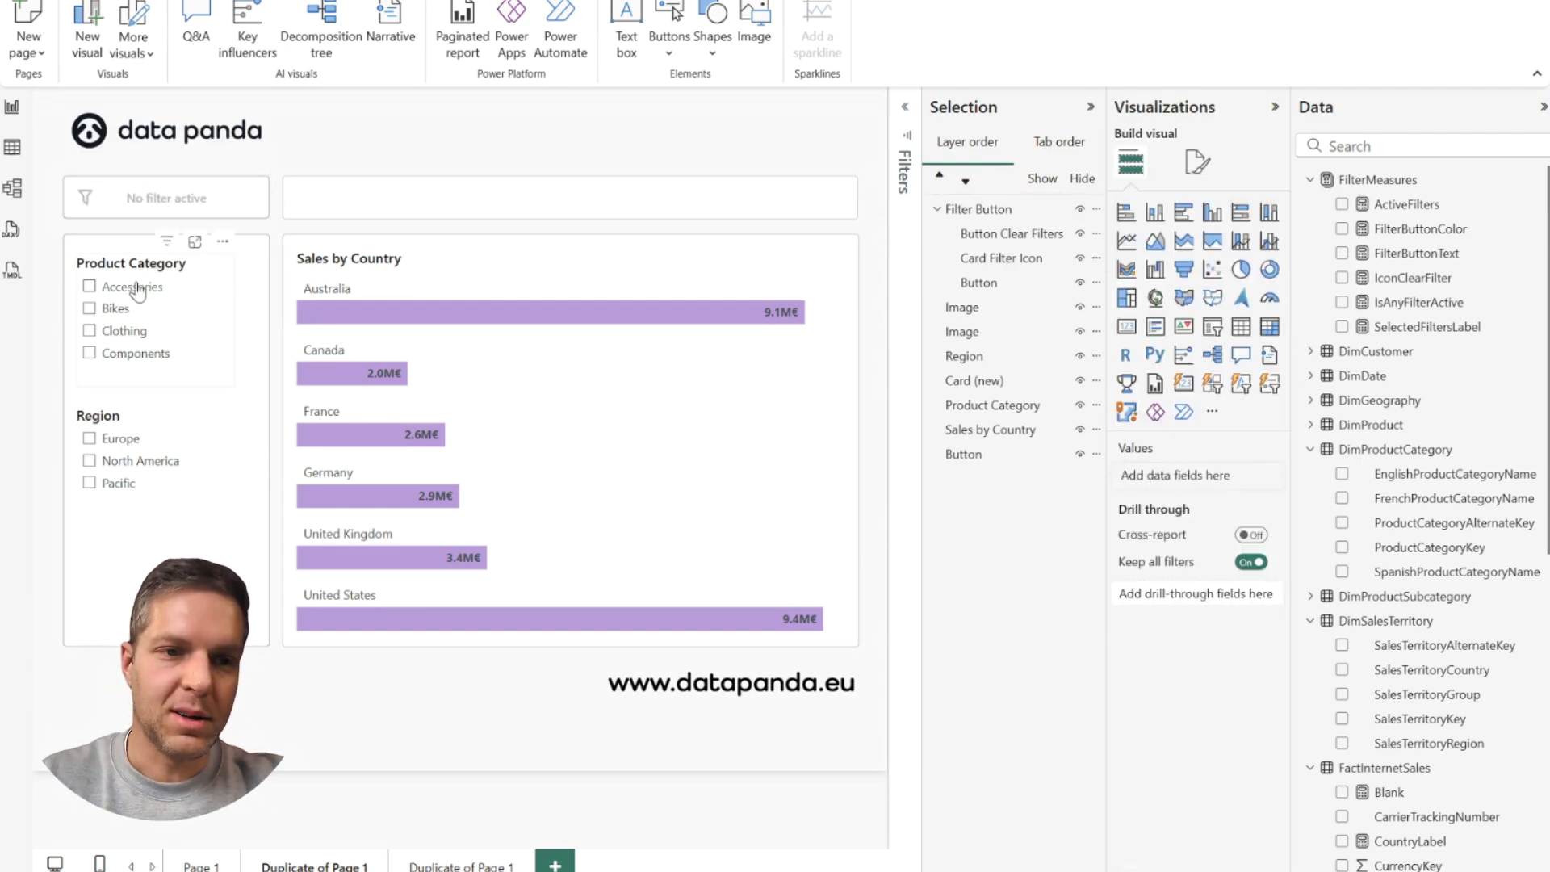
Step: Test the layered filter button by selecting Accessories and Bikes in the Product Category slicer
left_click(89, 287)
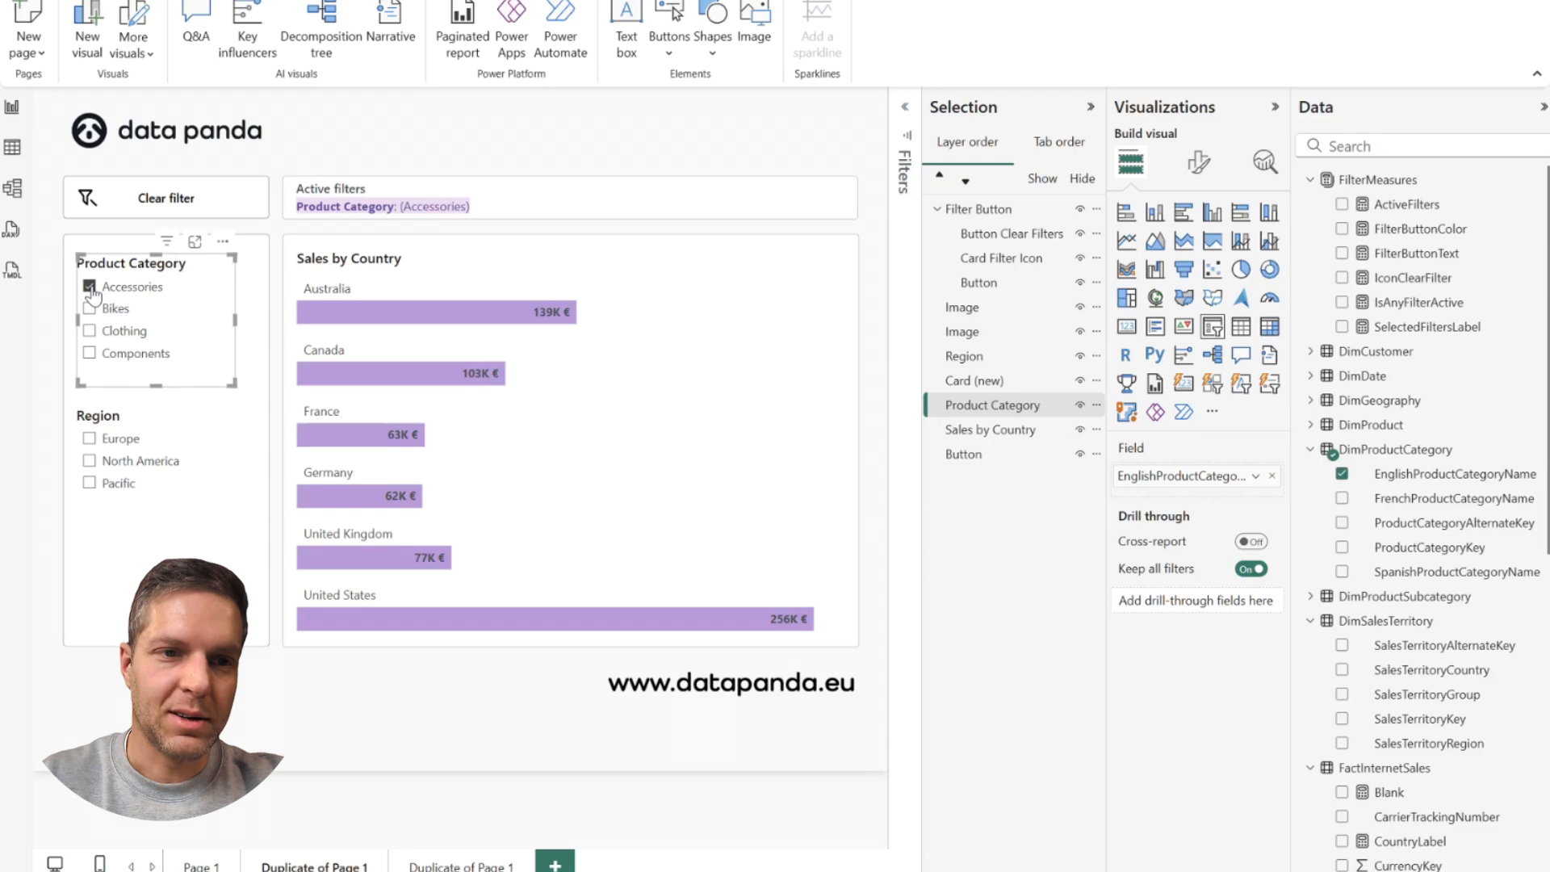
left_click(89, 309)
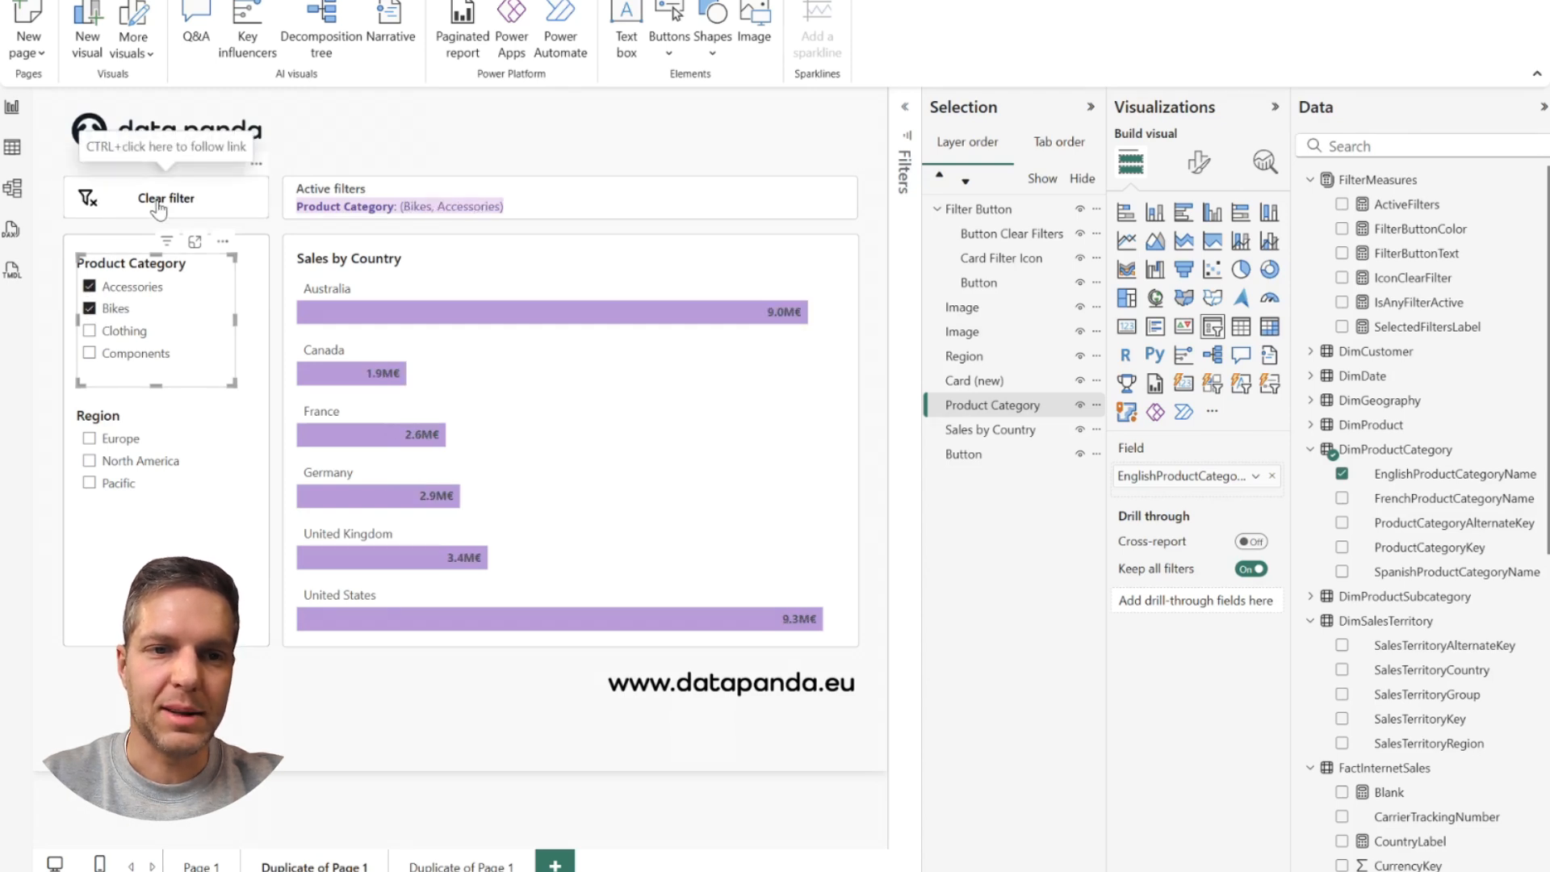
left_click(89, 288)
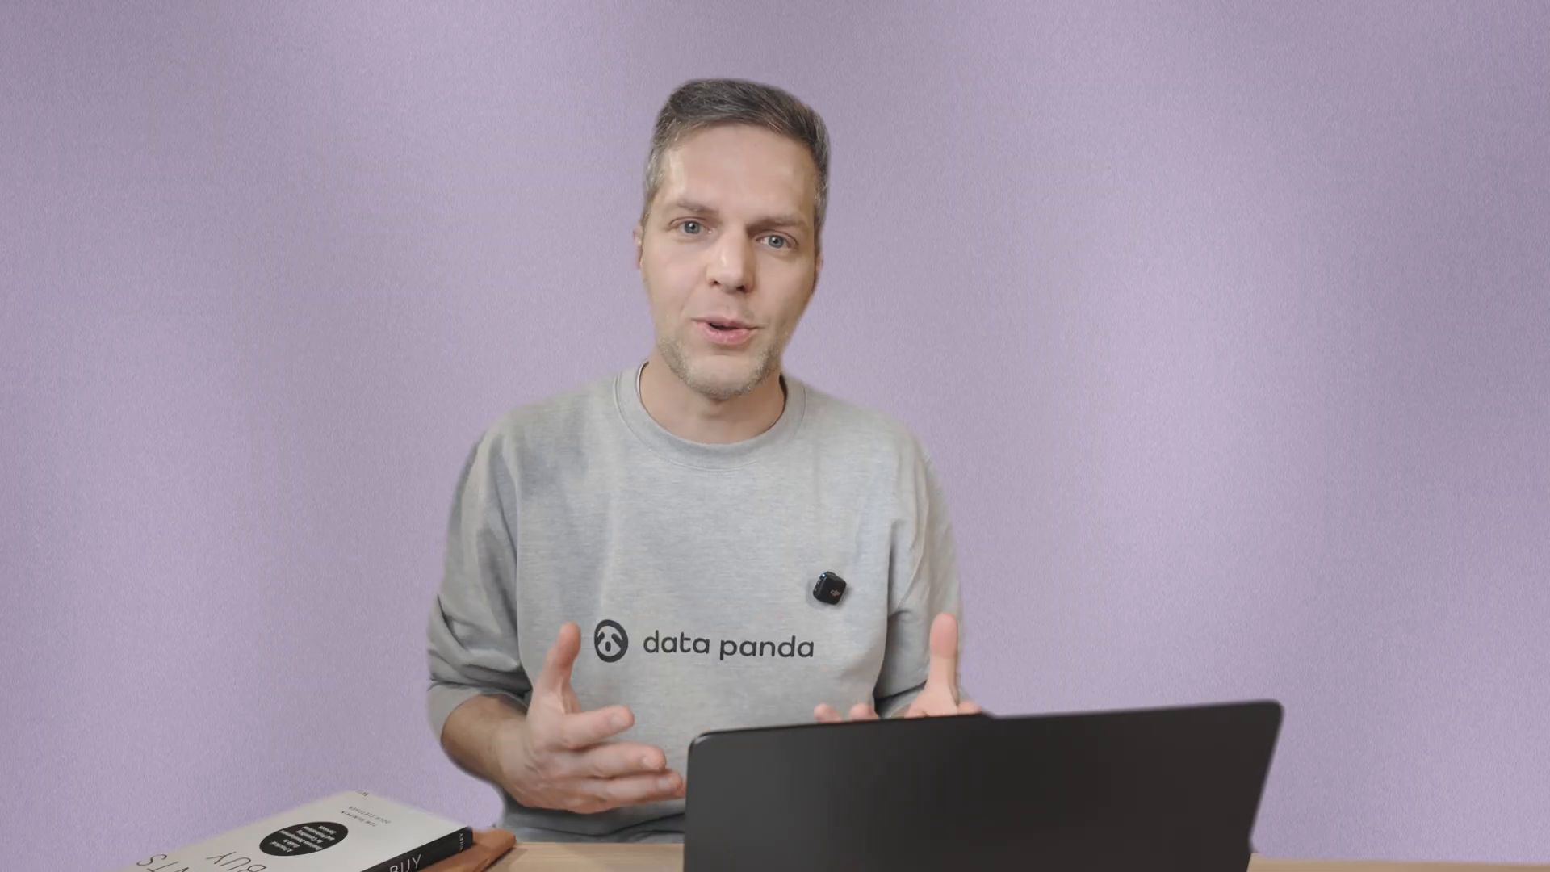